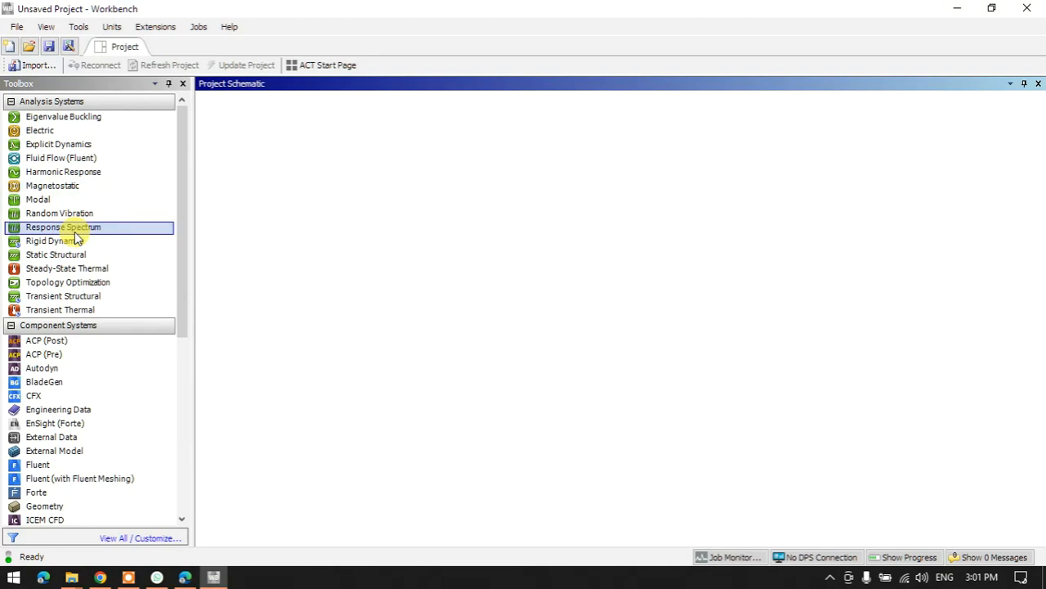
- Switch to Snipping Tool and capture a large blank area of the Workbench project schematic as a drawing canvas
left_click(8, 580)
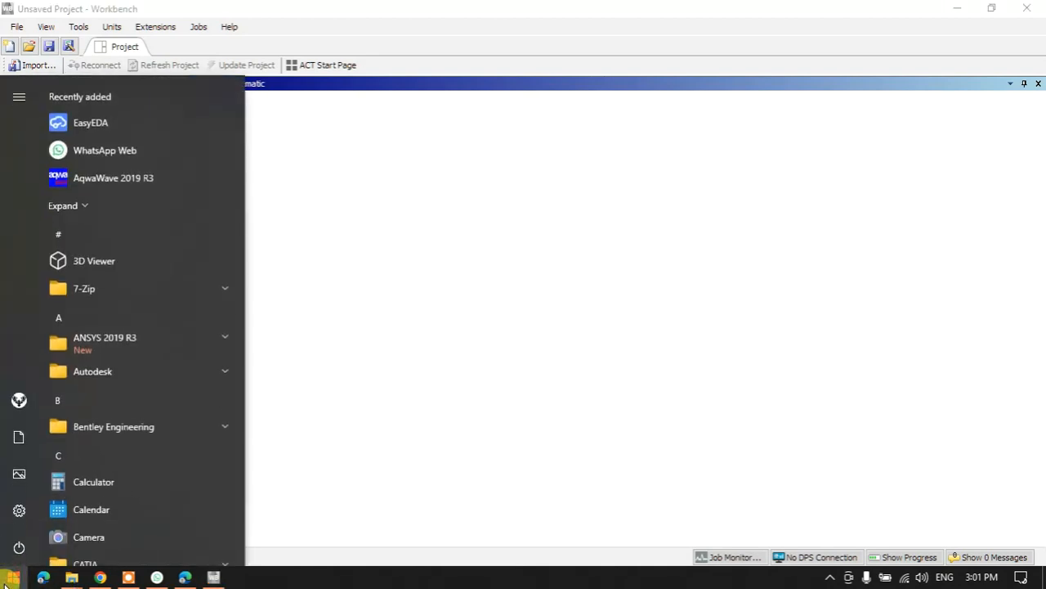
type("s")
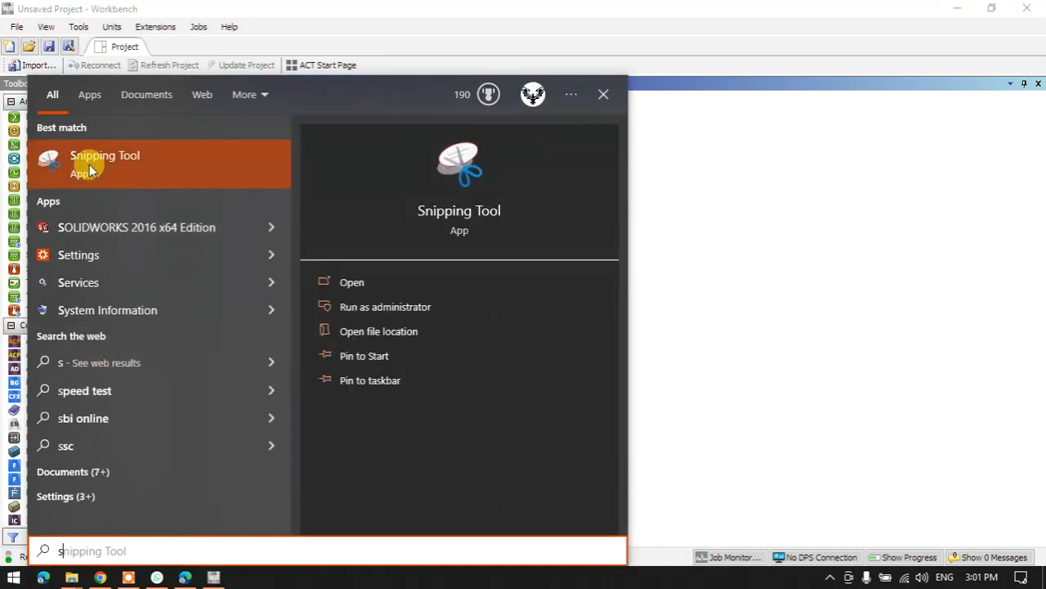
left_click(94, 165)
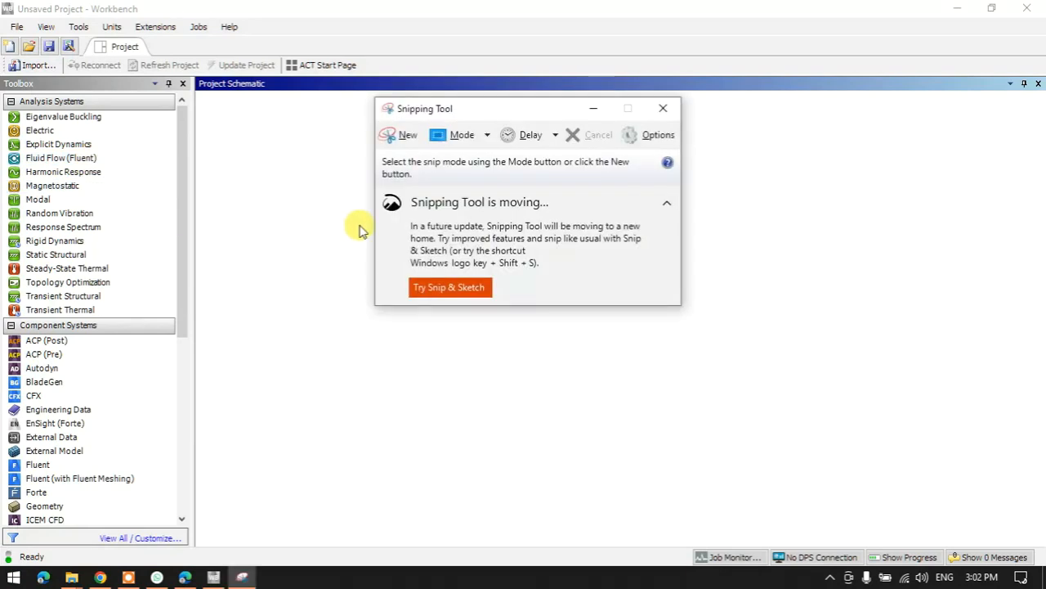
left_click(400, 135)
left_click_drag(275, 184, 871, 374)
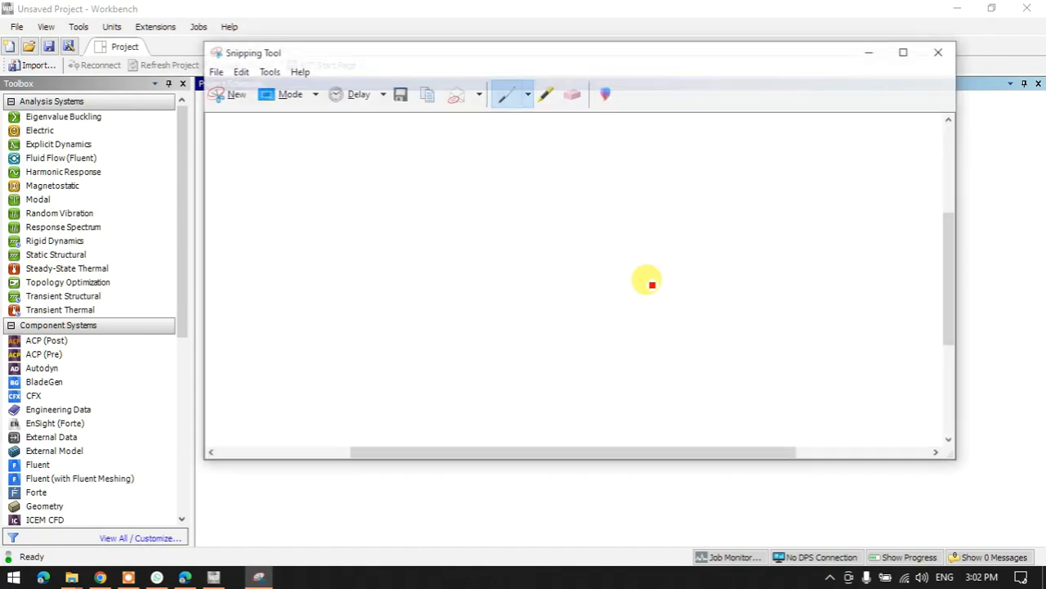
- Sketch two L-shaped brackets side by side, add a diagonal rib to the second, and number them 1 and 2
mouse_move(554, 175)
left_mouse_down()
mouse_move(552, 339)
mouse_move(689, 346)
mouse_move(701, 305)
mouse_move(605, 299)
mouse_move(608, 160)
mouse_move(540, 157)
mouse_move(550, 176)
left_mouse_up()
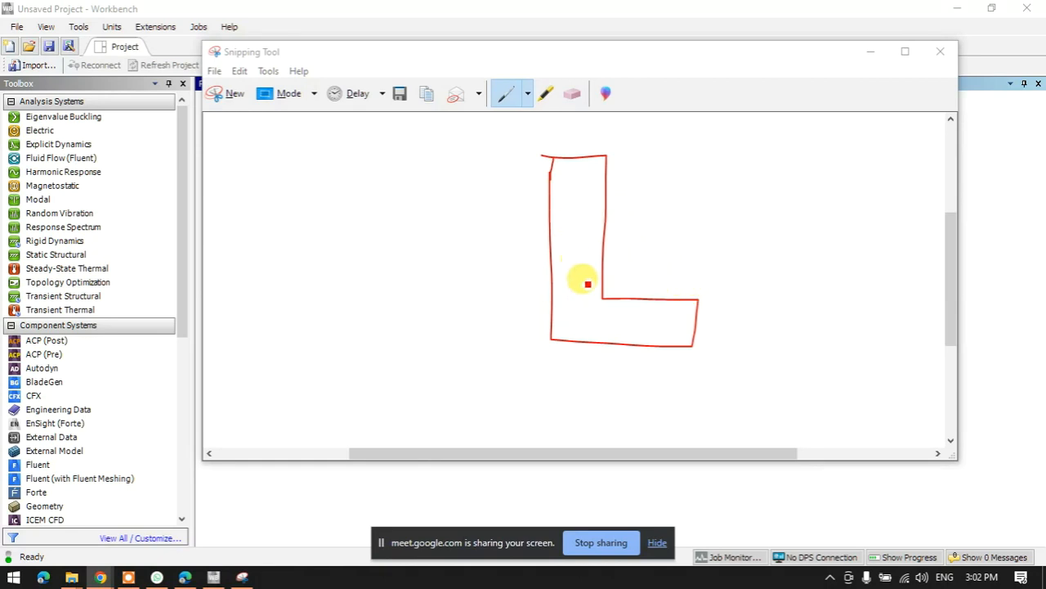
left_click_drag(560, 455, 676, 456)
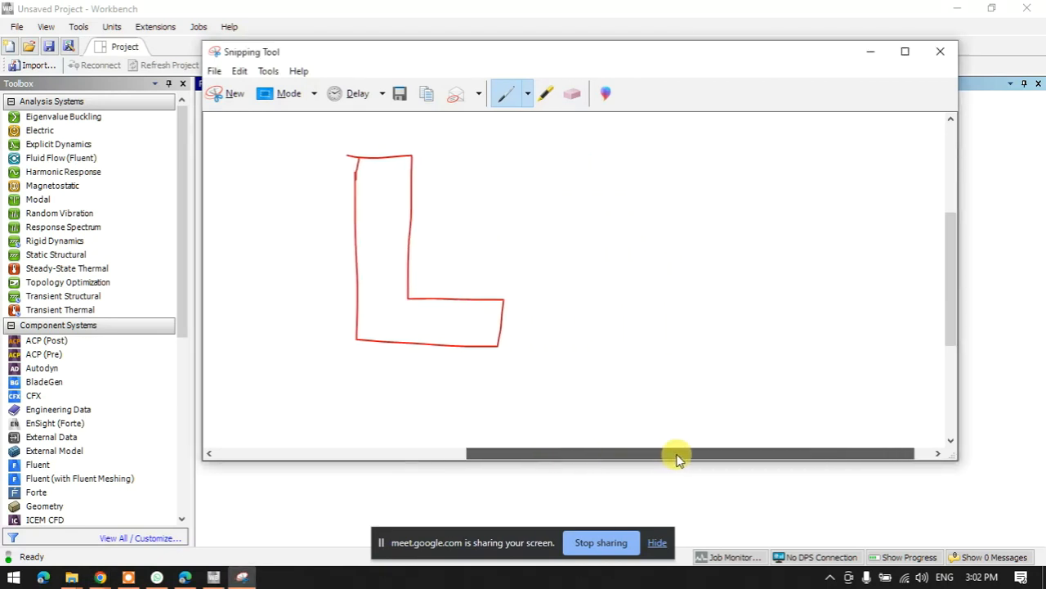
mouse_move(640, 149)
left_mouse_down()
mouse_move(638, 341)
mouse_move(752, 346)
mouse_move(820, 299)
mouse_move(727, 290)
mouse_move(698, 246)
mouse_move(697, 156)
mouse_move(627, 151)
left_mouse_up()
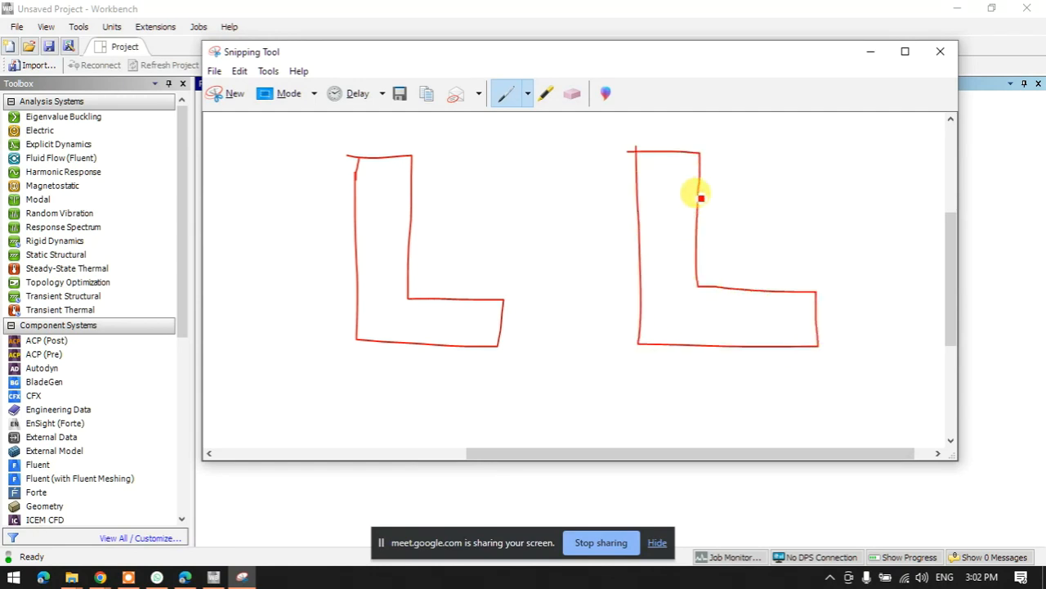
left_click_drag(705, 197, 770, 291)
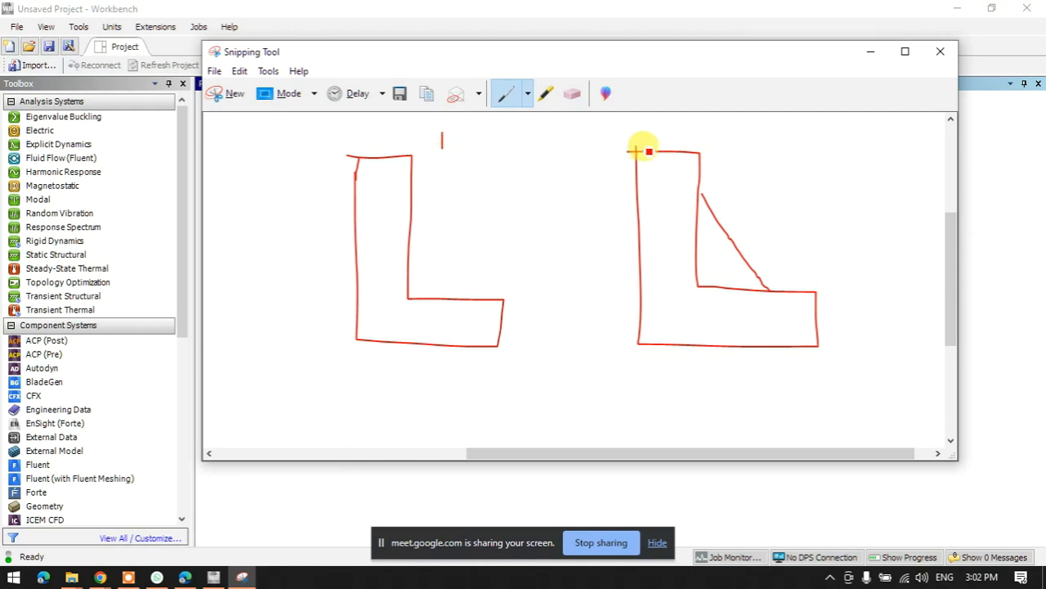
left_click_drag(690, 138, 683, 156)
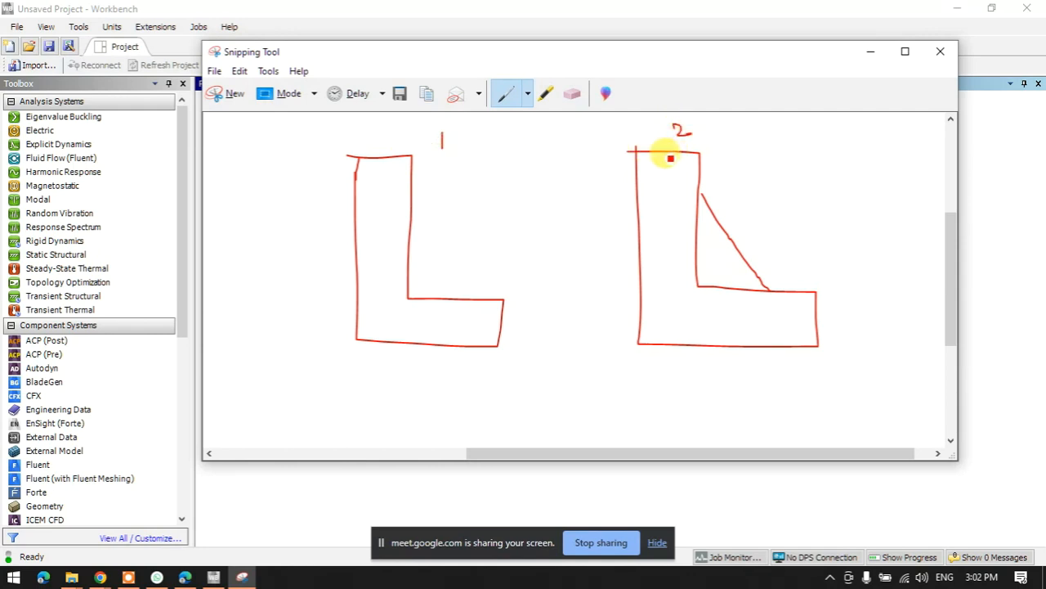
- Draw a downward force arrow on each bracket's horizontal leg and label each one F = 100 N
mouse_move(491, 222)
left_mouse_down()
mouse_move(501, 294)
mouse_move(508, 276)
left_mouse_up()
mouse_move(530, 230)
left_mouse_down()
mouse_move(534, 250)
mouse_move(534, 224)
mouse_move(557, 226)
left_mouse_up()
mouse_move(552, 237)
left_mouse_down()
mouse_move(584, 225)
mouse_move(605, 181)
mouse_move(619, 176)
left_mouse_up()
mouse_move(784, 191)
left_mouse_down()
mouse_move(786, 275)
mouse_move(777, 270)
mouse_move(794, 260)
left_mouse_up()
mouse_move(808, 187)
left_mouse_down()
mouse_move(804, 214)
mouse_move(812, 200)
mouse_move(859, 191)
mouse_move(893, 140)
left_mouse_up()
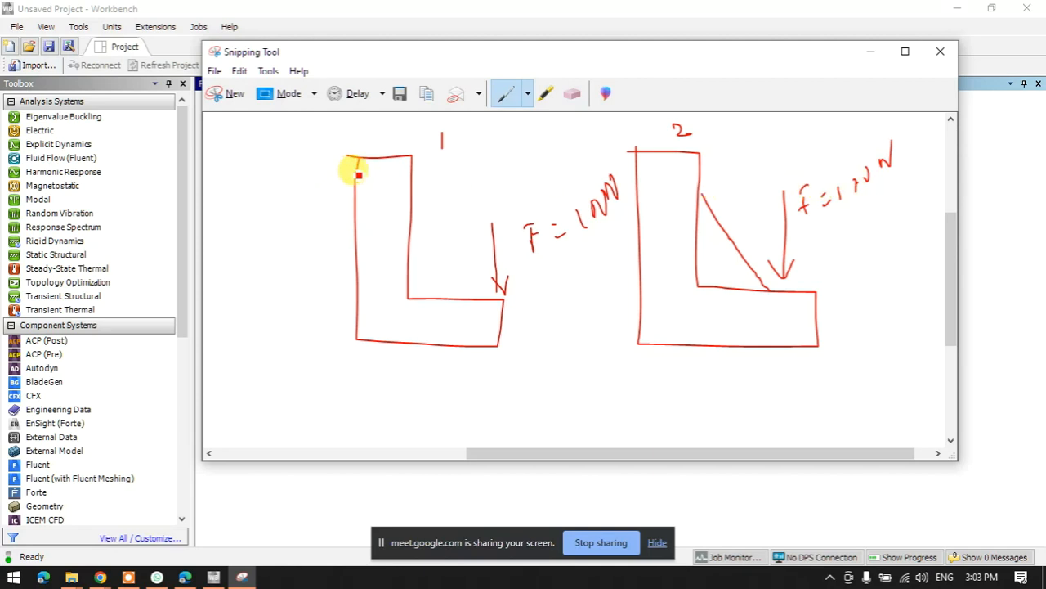
- Hatch the outer vertical edge of both brackets to mark it as a fixed support
mouse_move(360, 167)
left_mouse_down()
mouse_move(344, 231)
mouse_move(354, 331)
left_mouse_up()
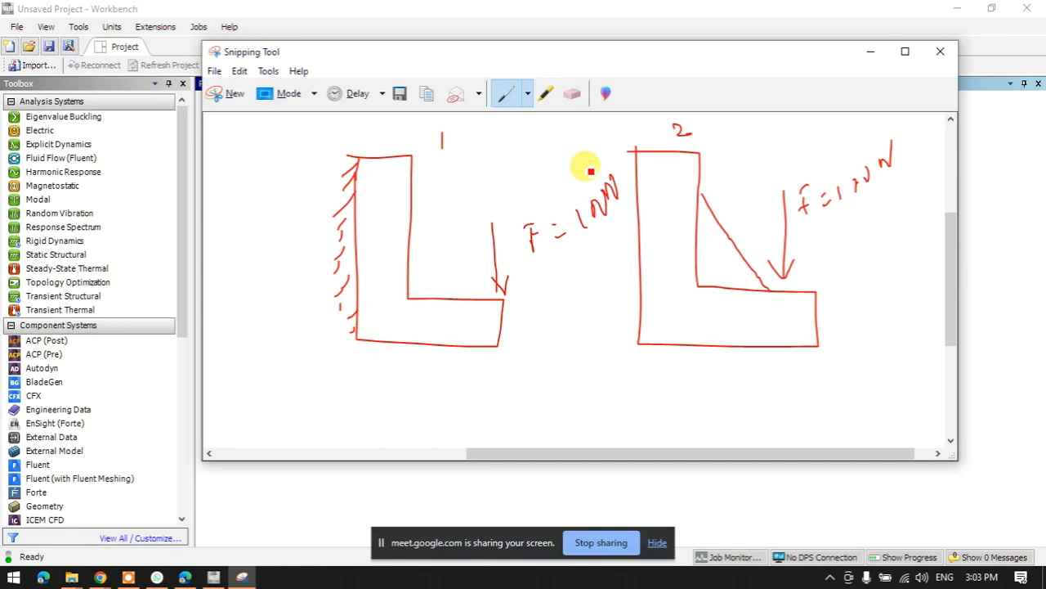
left_click_drag(636, 190, 614, 343)
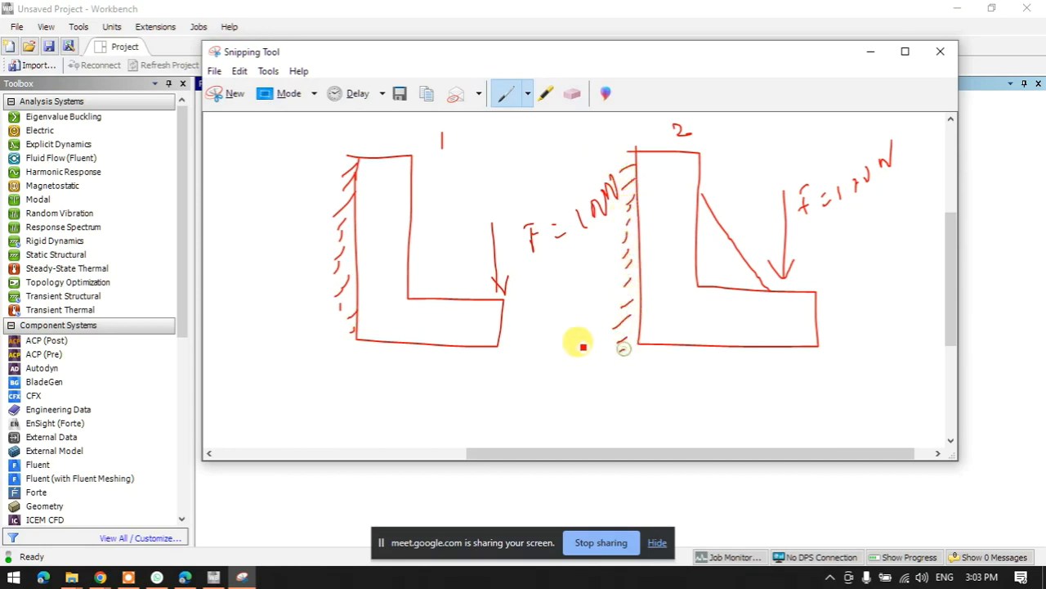
scroll(564, 253, "down", 1)
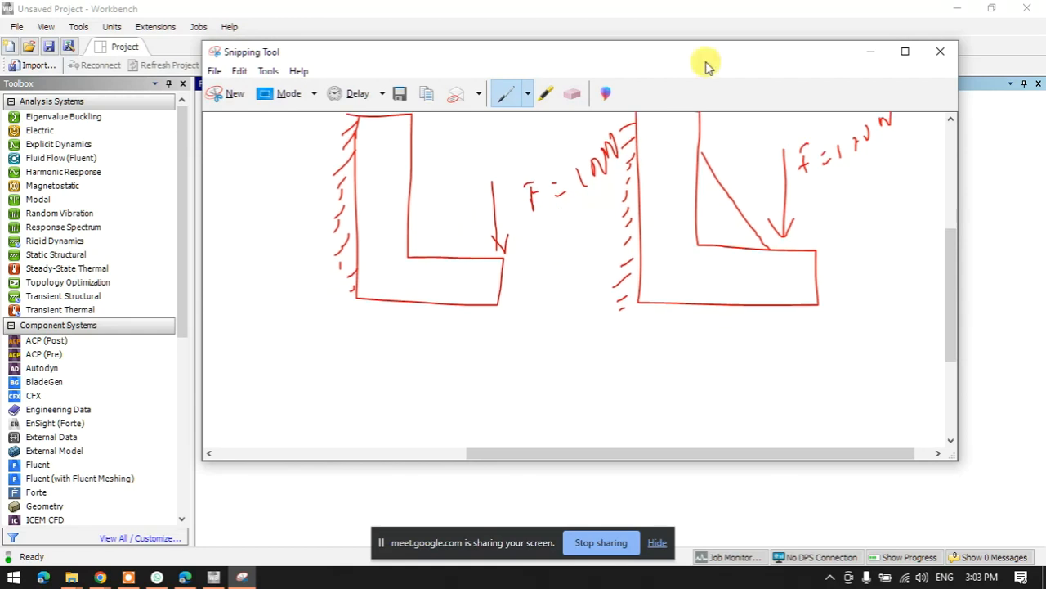
scroll(428, 309, "up", 1)
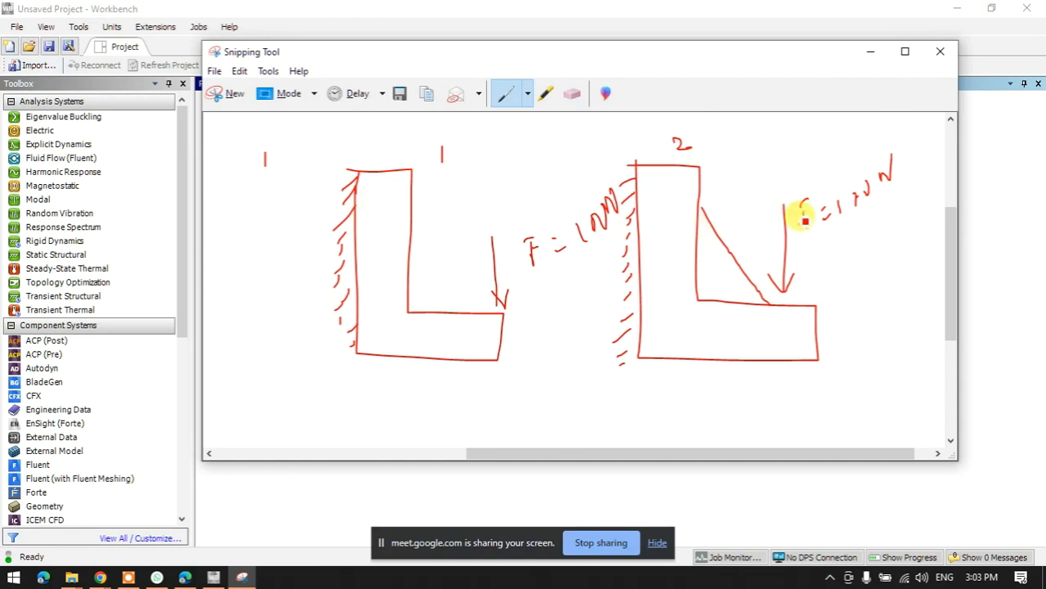
- Draw an arrow pointing to the diagonal on the second bracket and label it "Rib."
mouse_move(766, 165)
left_mouse_down()
mouse_move(712, 243)
mouse_move(723, 232)
left_mouse_up()
mouse_move(777, 136)
left_mouse_down()
mouse_move(781, 166)
mouse_move(813, 160)
left_mouse_up()
left_click(826, 152)
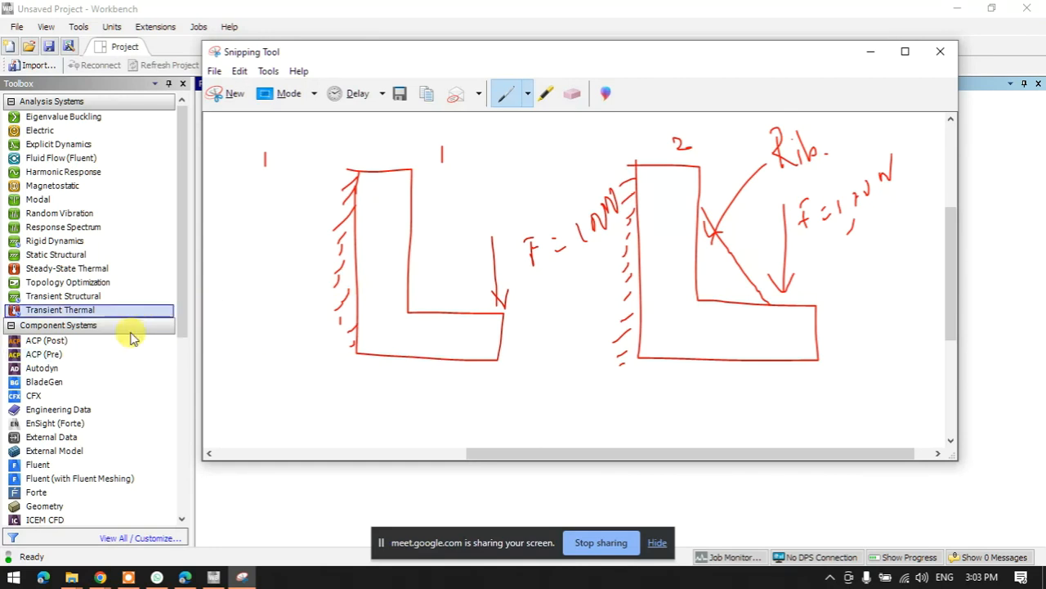
- Write the material "Al" beside the first bracket and list item 1 below as "Physical → F = 100 N"
mouse_move(251, 268)
left_mouse_down()
mouse_move(252, 237)
mouse_move(281, 268)
left_mouse_up()
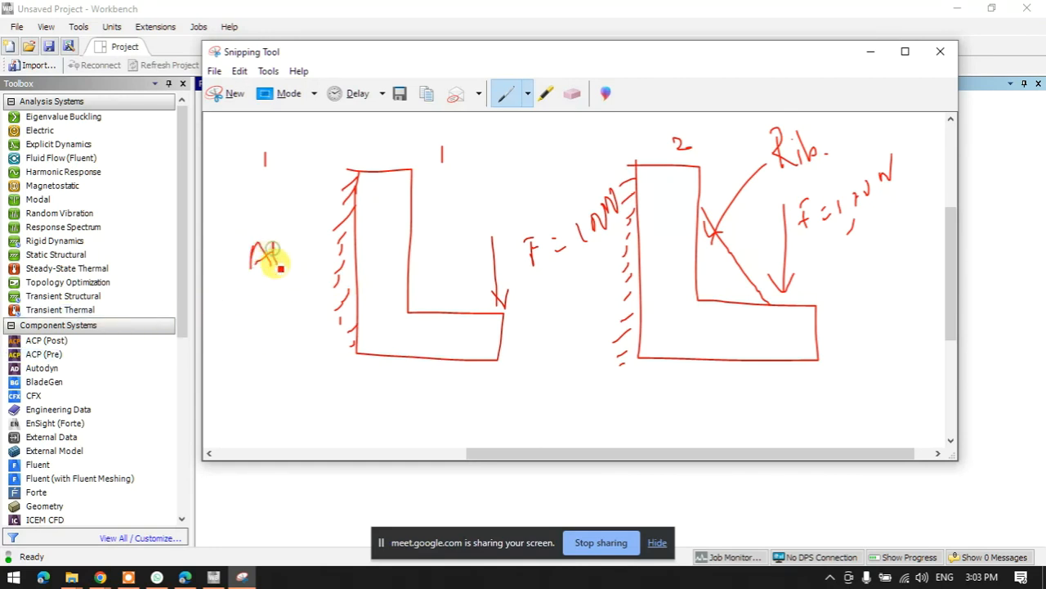
scroll(397, 306, "down", 2)
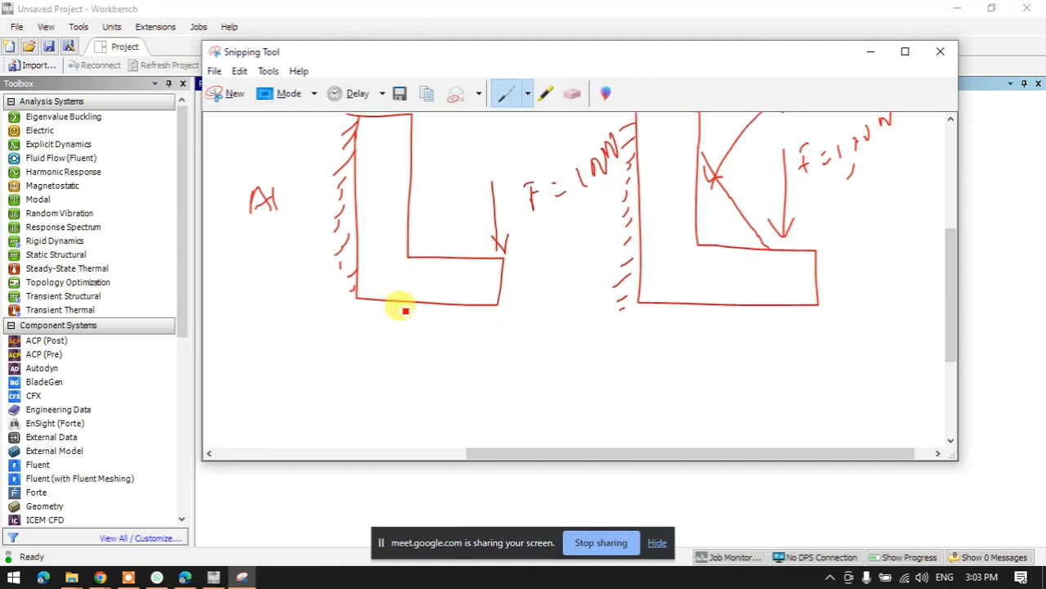
left_click(280, 363)
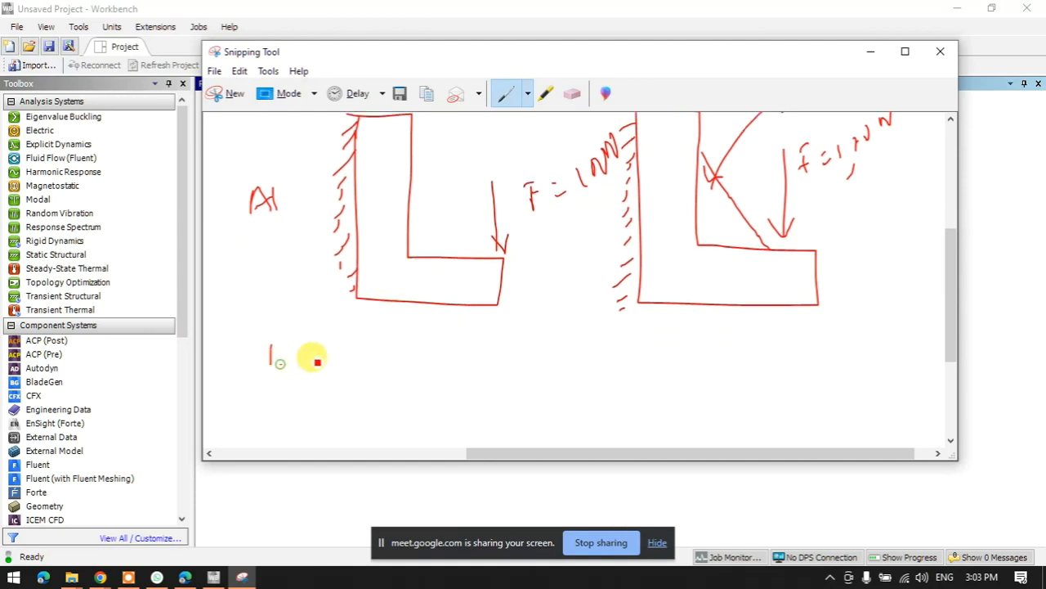
scroll(522, 233, "up", 1)
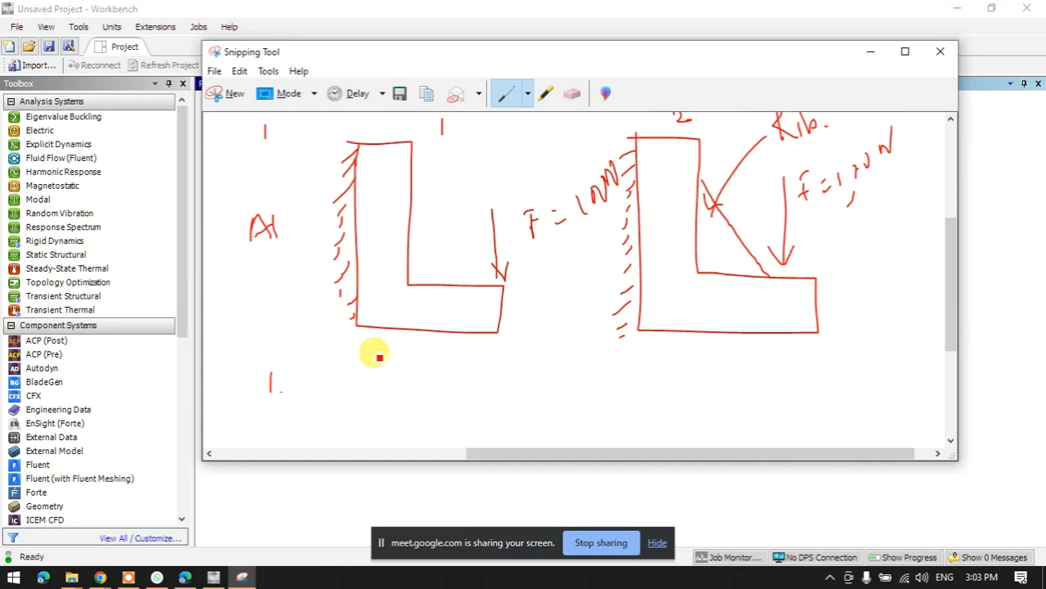
mouse_move(316, 374)
left_mouse_down()
mouse_move(316, 385)
mouse_move(341, 381)
mouse_move(331, 370)
mouse_move(406, 384)
mouse_move(431, 366)
mouse_move(493, 374)
mouse_move(492, 364)
mouse_move(539, 381)
mouse_move(583, 369)
left_mouse_up()
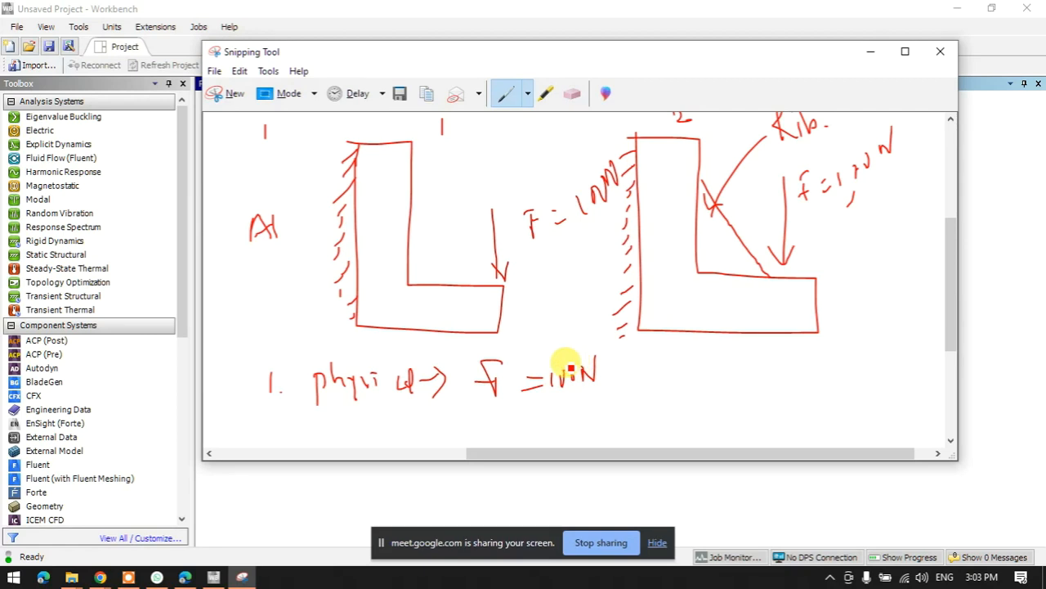
- Write item 2 below the first as "External → Environment", followed by a double arrow
scroll(453, 338, "down", 1)
left_click_drag(267, 392, 279, 413)
left_click(283, 411)
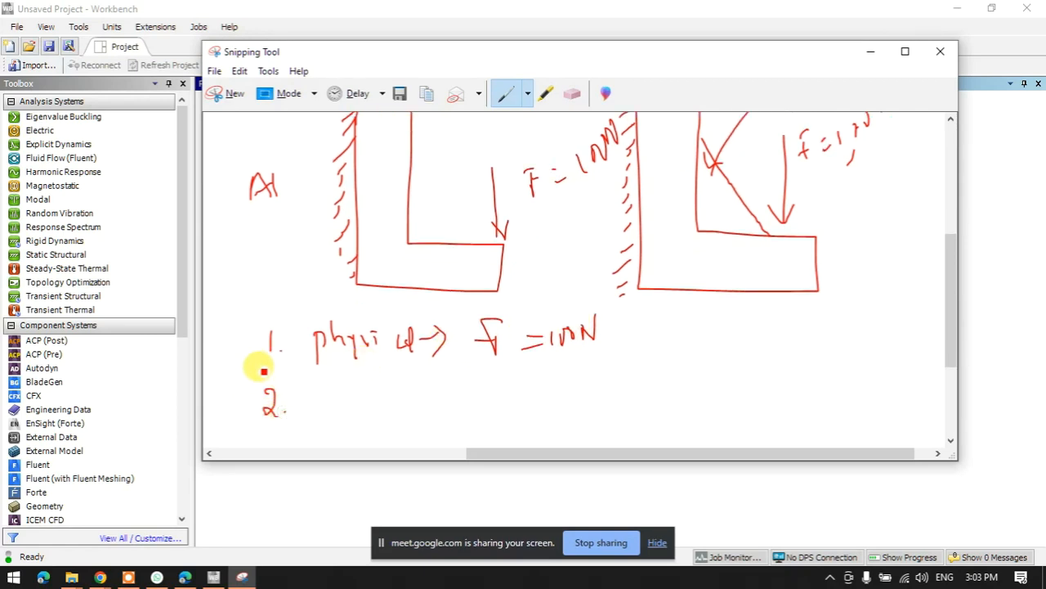
mouse_move(324, 396)
left_mouse_down()
mouse_move(324, 408)
mouse_move(345, 401)
mouse_move(351, 384)
mouse_move(354, 398)
mouse_move(426, 404)
mouse_move(462, 394)
mouse_move(555, 405)
mouse_move(686, 398)
left_mouse_up()
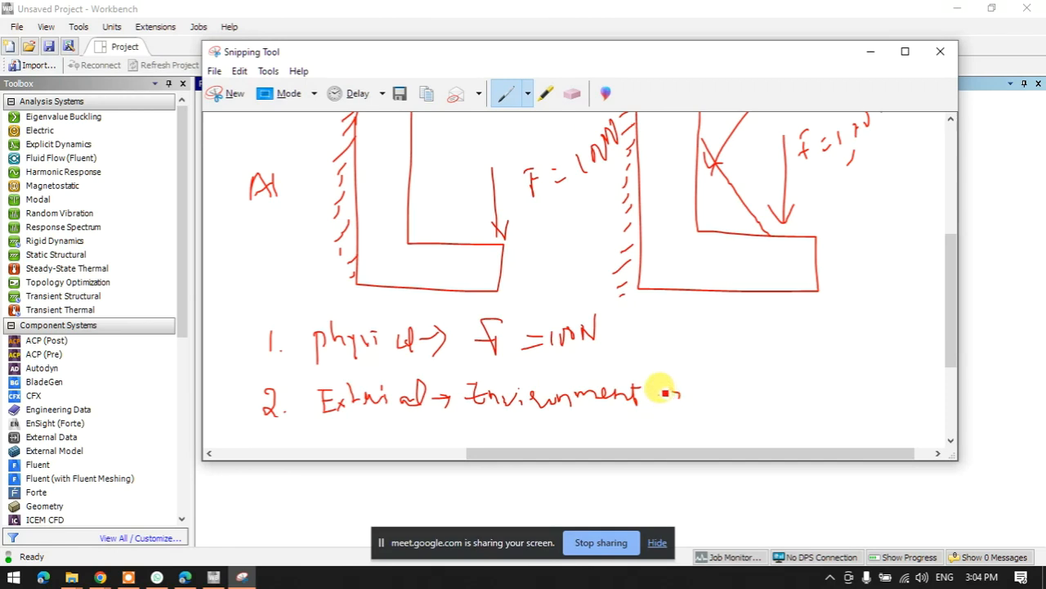
left_click_drag(672, 396, 682, 398)
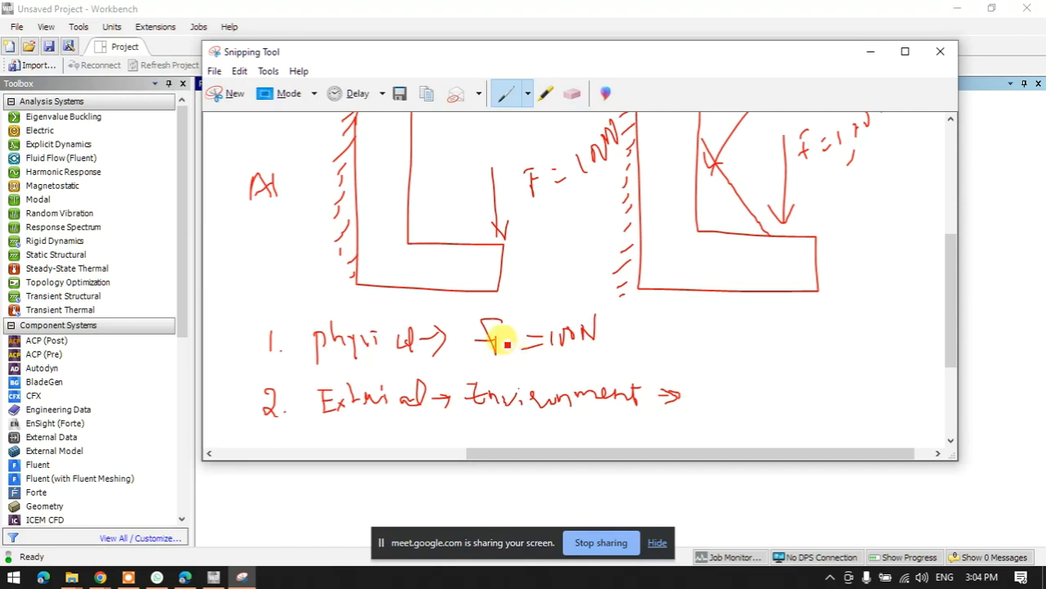
- Add 22°C to item 2 and mark both brackets and the temperature with ticks, with a cross beside F = 100 N
left_click_drag(412, 255, 435, 253)
left_click_drag(683, 263, 710, 253)
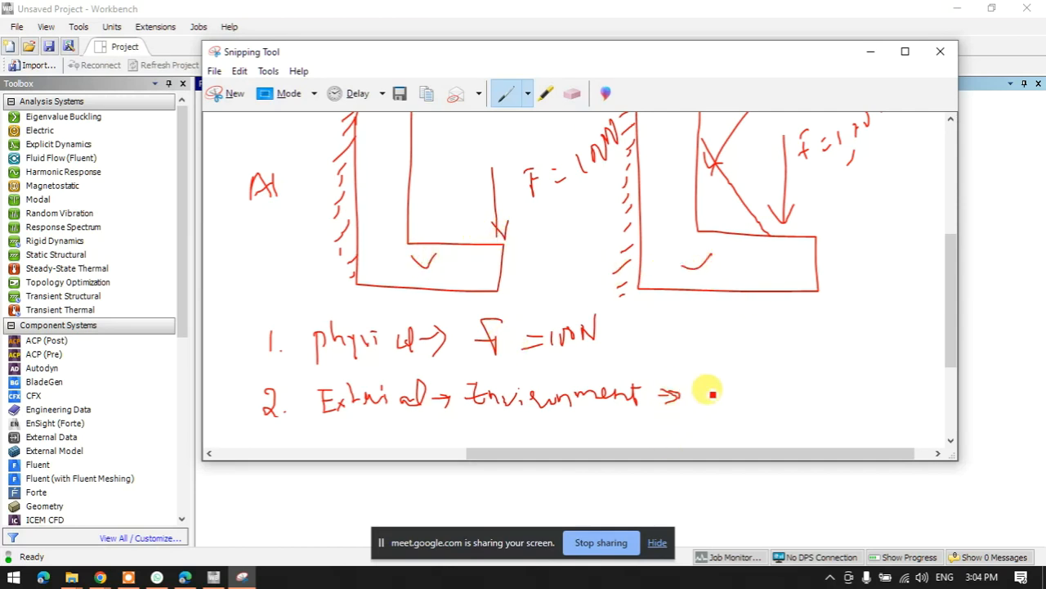
left_click_drag(710, 388, 749, 396)
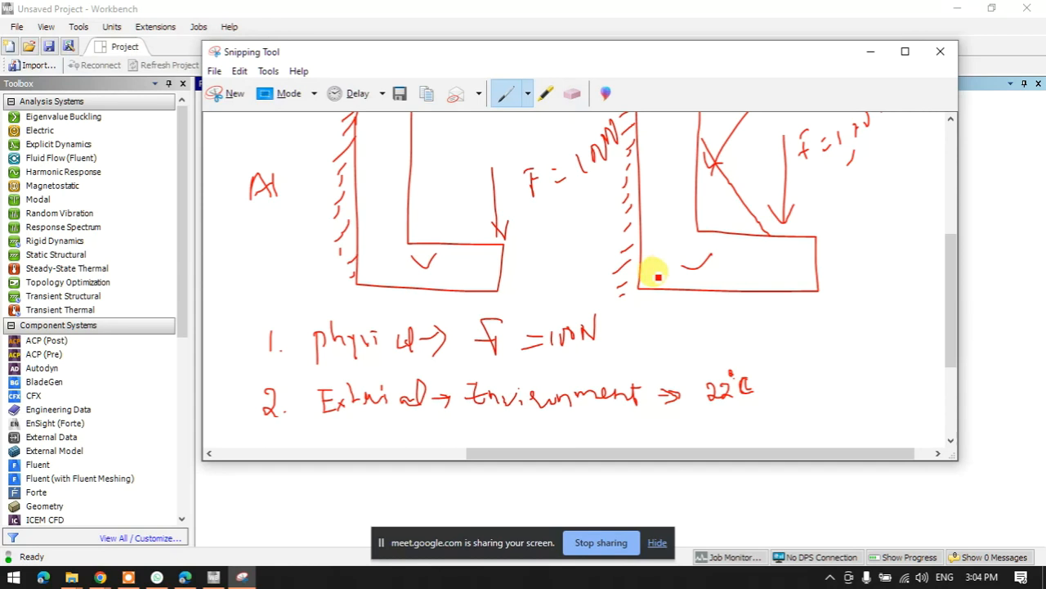
mouse_move(613, 326)
left_mouse_down()
mouse_move(628, 337)
mouse_move(613, 345)
left_mouse_up()
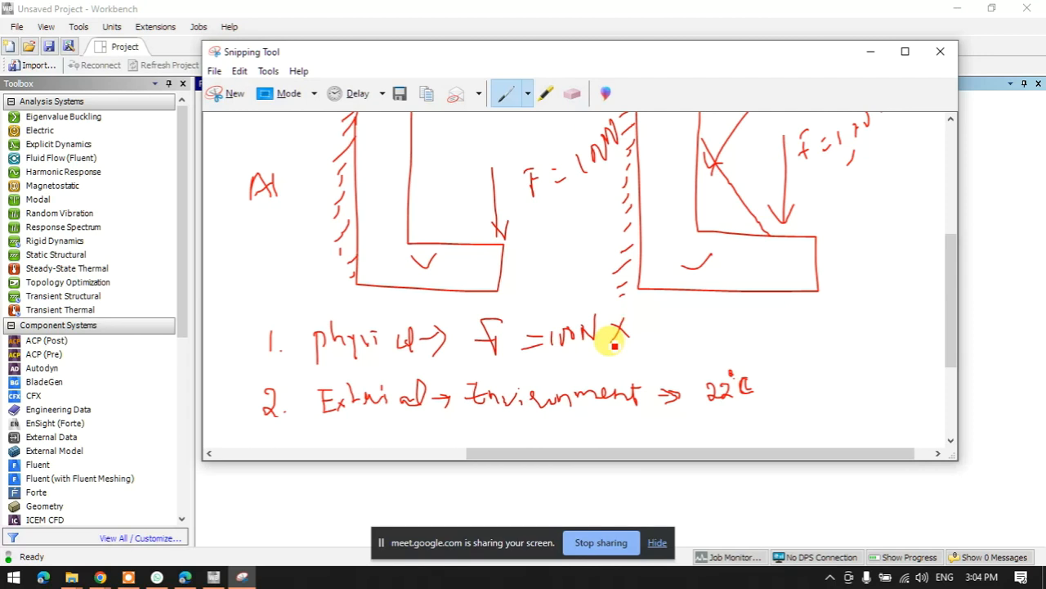
left_click_drag(767, 396, 781, 379)
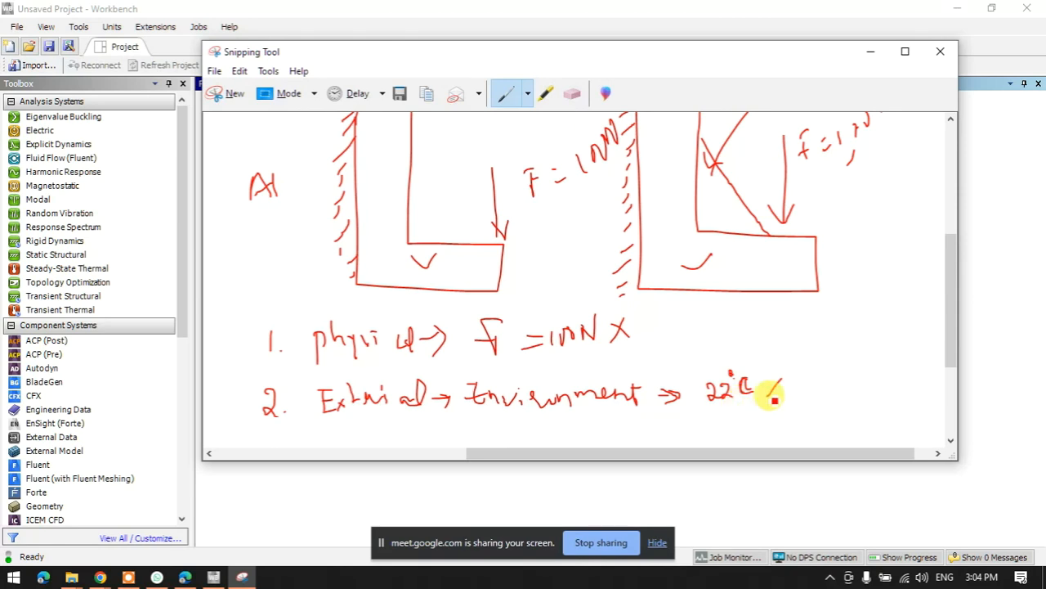
- Add item 3 with a long arrow standing for the same condition, a temperature of 35°C and a tick
scroll(572, 362, "down", 3)
mouse_move(272, 318)
left_mouse_down()
mouse_move(277, 339)
mouse_move(258, 351)
left_mouse_up()
left_click(288, 344)
left_click_drag(346, 342, 599, 355)
left_click_drag(683, 335, 753, 337)
mouse_move(756, 320)
left_mouse_down()
mouse_move(791, 337)
mouse_move(845, 295)
left_mouse_up()
left_click(763, 310)
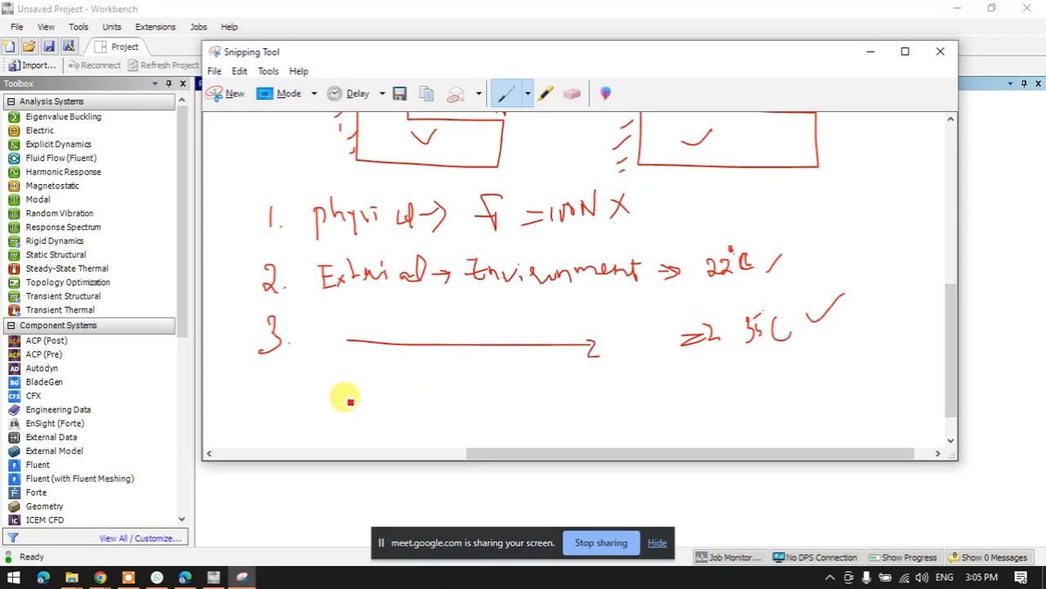
- Add item 4 with a long arrow for the same condition and a temperature of 17°C
left_click_drag(273, 384, 270, 417)
left_click(296, 405)
left_click_drag(331, 405, 643, 414)
left_click_drag(622, 400, 622, 427)
left_click_drag(700, 399, 716, 396)
left_click_drag(697, 415, 765, 405)
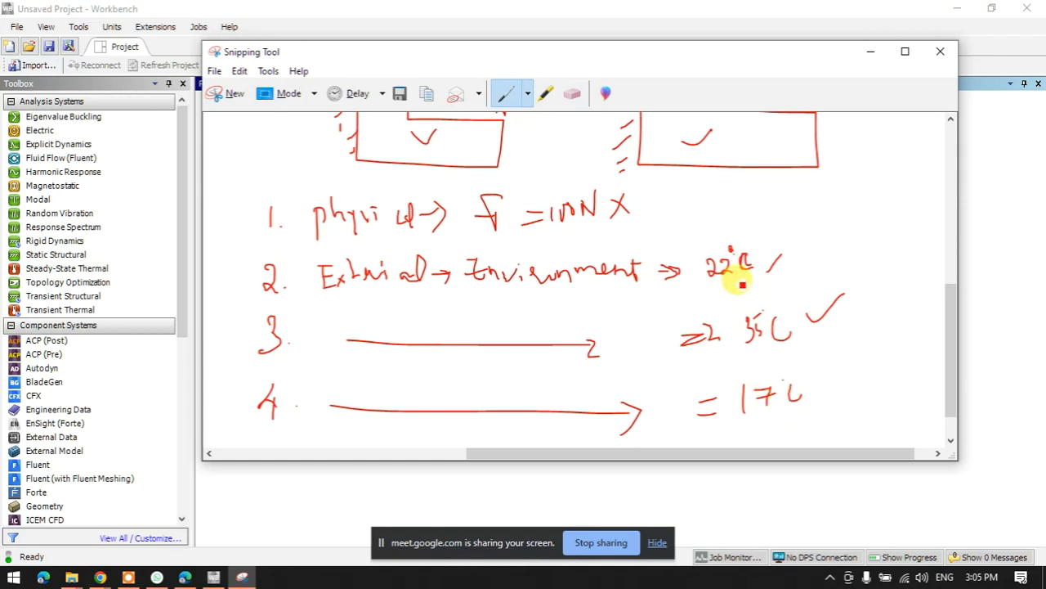
- Box the 22°C, 35°C and 17°C values and group all four list items with a curly bracket
left_click_drag(697, 239, 696, 297)
mouse_move(698, 233)
left_mouse_down()
mouse_move(790, 234)
mouse_move(727, 292)
mouse_move(688, 288)
mouse_move(739, 361)
left_mouse_up()
mouse_move(737, 304)
left_mouse_down()
mouse_move(791, 300)
mouse_move(806, 346)
mouse_move(740, 357)
left_mouse_up()
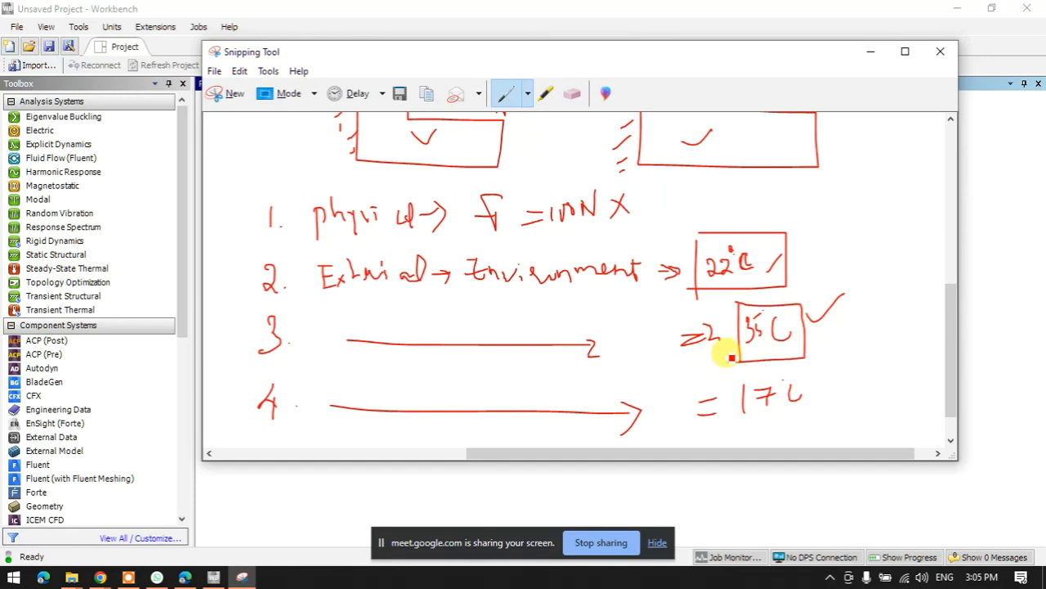
mouse_move(735, 377)
left_mouse_down()
mouse_move(735, 404)
mouse_move(771, 428)
mouse_move(826, 381)
mouse_move(763, 374)
left_mouse_up()
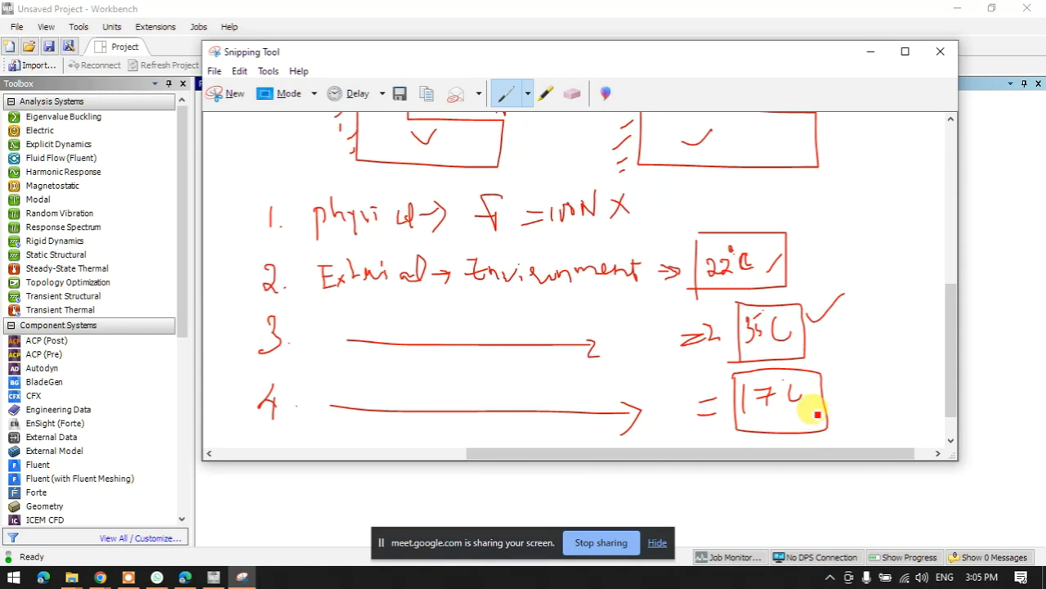
mouse_move(824, 196)
left_mouse_down()
mouse_move(860, 233)
mouse_move(846, 405)
left_mouse_up()
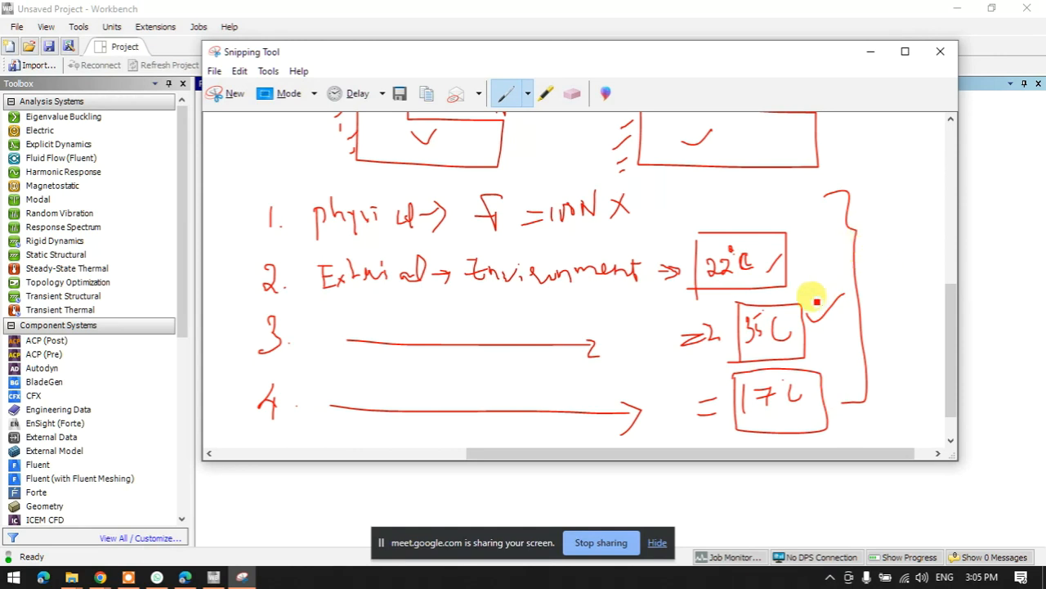
- Maximize the sketch window and draw a "t-" note and a small rectangle labelled "Intnt" with a tick beside the brackets
scroll(805, 295, "down", 1)
left_click(906, 52)
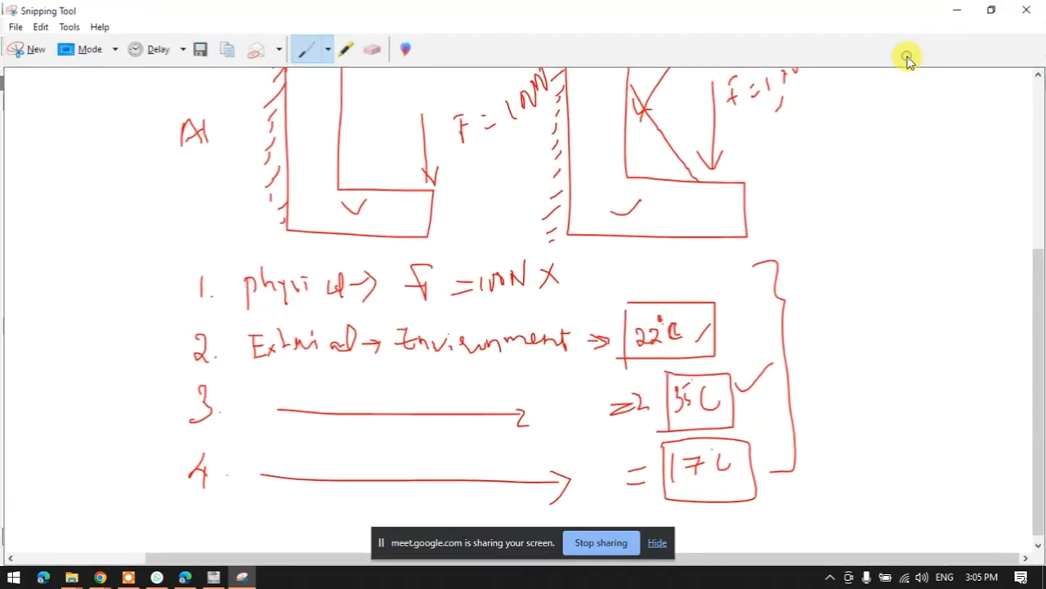
mouse_move(828, 160)
left_mouse_down()
mouse_move(837, 194)
mouse_move(834, 173)
mouse_move(857, 177)
left_mouse_up()
left_click_drag(840, 242, 841, 293)
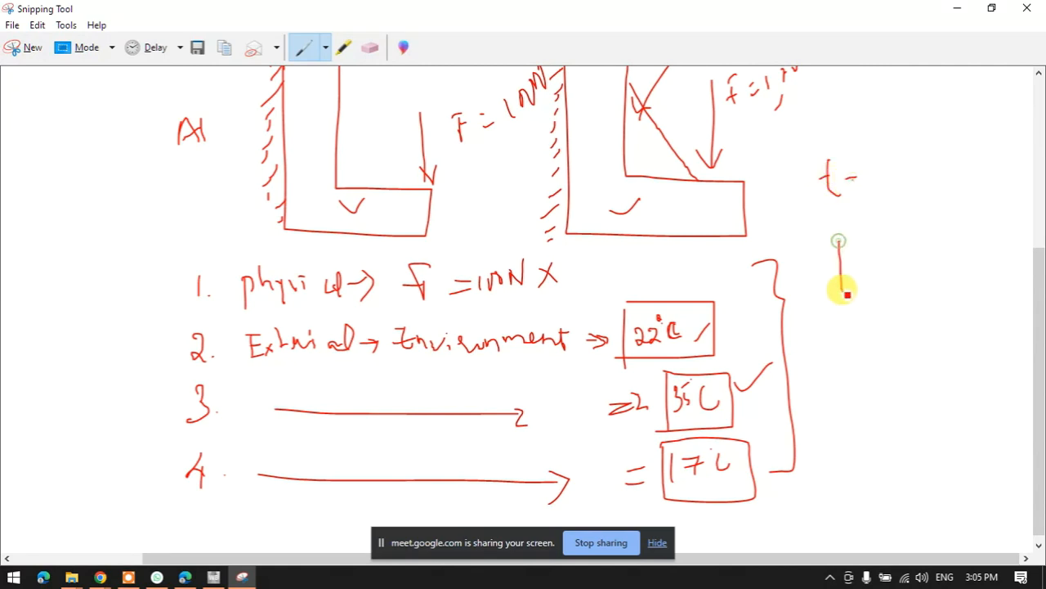
mouse_move(839, 245)
left_mouse_down()
mouse_move(894, 248)
mouse_move(843, 281)
left_mouse_up()
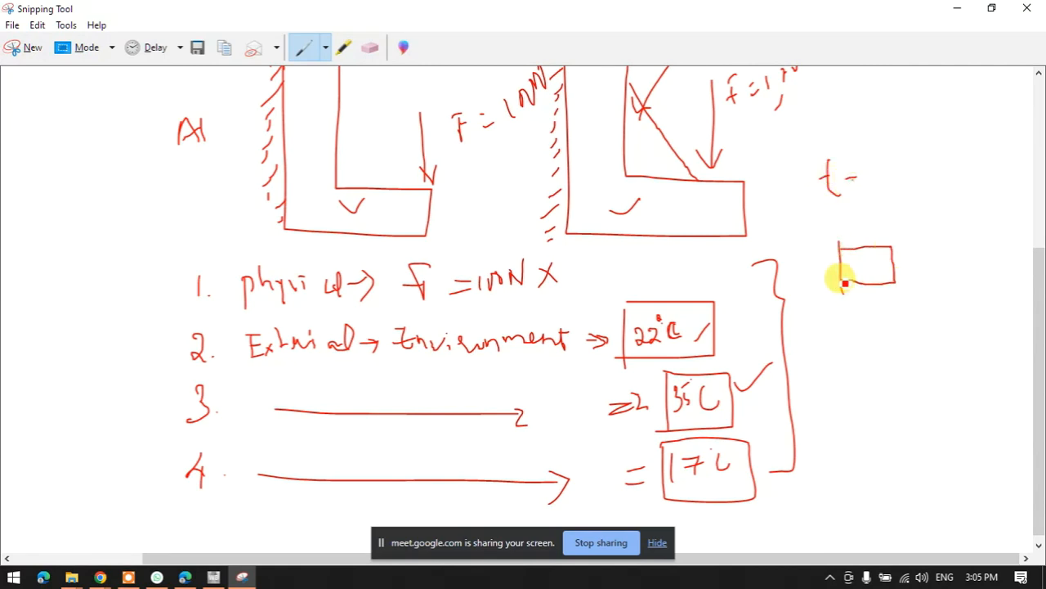
mouse_move(901, 207)
left_mouse_down()
mouse_move(904, 232)
mouse_move(927, 226)
mouse_move(915, 210)
mouse_move(959, 201)
left_mouse_up()
left_click_drag(890, 245, 955, 218)
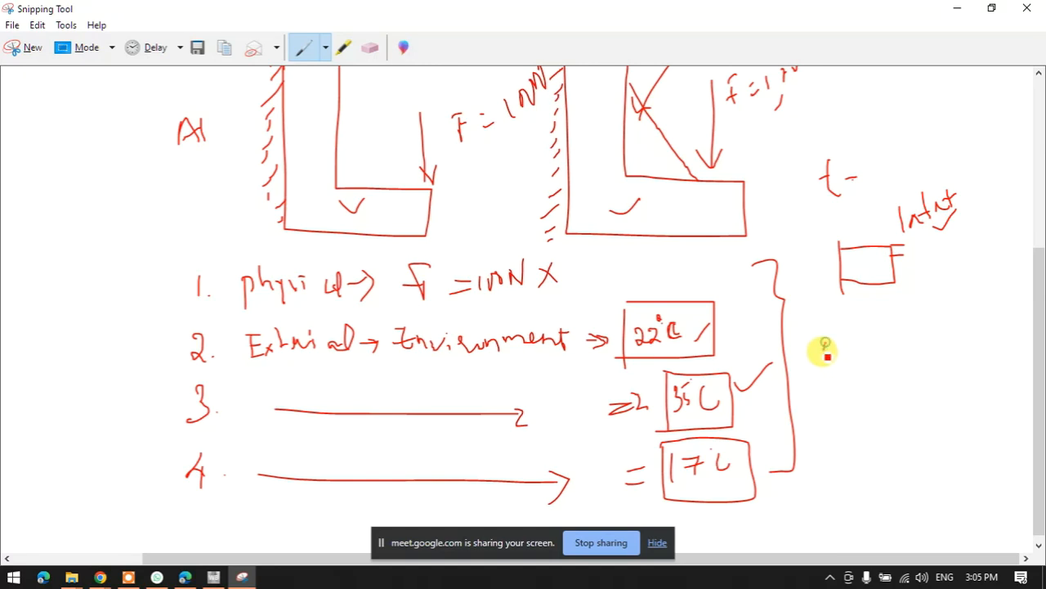
- Add an arrow from 0 to 1 below the small rectangle, plus a second transition with a curved arrow and a small box with arrows
mouse_move(830, 343)
left_mouse_down()
mouse_move(885, 354)
mouse_move(892, 345)
left_mouse_up()
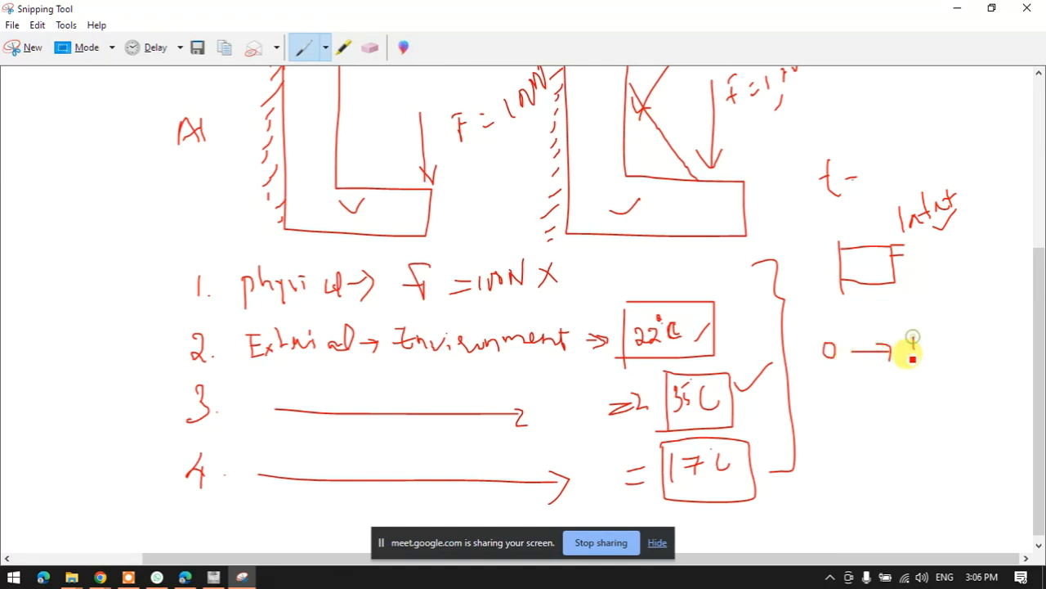
mouse_move(820, 419)
left_mouse_down()
mouse_move(823, 433)
mouse_move(835, 425)
left_mouse_up()
left_click_drag(852, 417, 922, 421)
left_click_drag(929, 404, 929, 421)
mouse_move(837, 400)
left_mouse_down()
mouse_move(901, 401)
mouse_move(904, 391)
mouse_move(869, 397)
mouse_move(859, 473)
mouse_move(888, 482)
mouse_move(836, 448)
mouse_move(855, 455)
left_mouse_up()
mouse_move(801, 493)
left_mouse_down()
mouse_move(817, 482)
mouse_move(820, 496)
left_mouse_up()
mouse_move(911, 464)
left_mouse_down()
mouse_move(901, 463)
mouse_move(940, 491)
left_mouse_up()
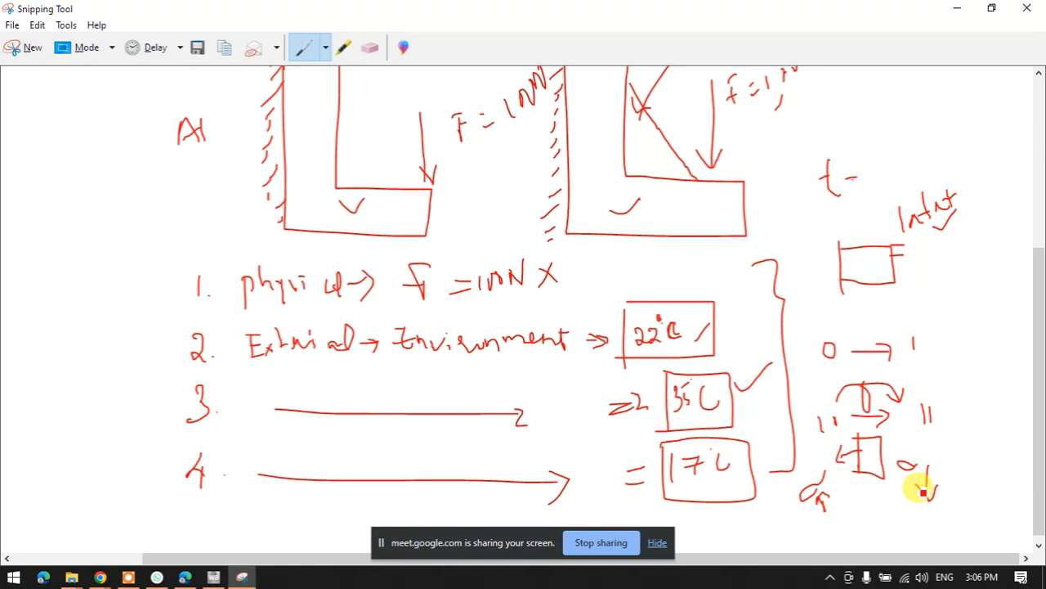
- Write TSA with underlines above the "t-" note, and add three circled notes with arrows and ticks near the small rectangle
mouse_move(887, 115)
left_mouse_down()
mouse_move(888, 156)
mouse_move(906, 109)
mouse_move(906, 144)
mouse_move(913, 123)
mouse_move(929, 121)
left_mouse_up()
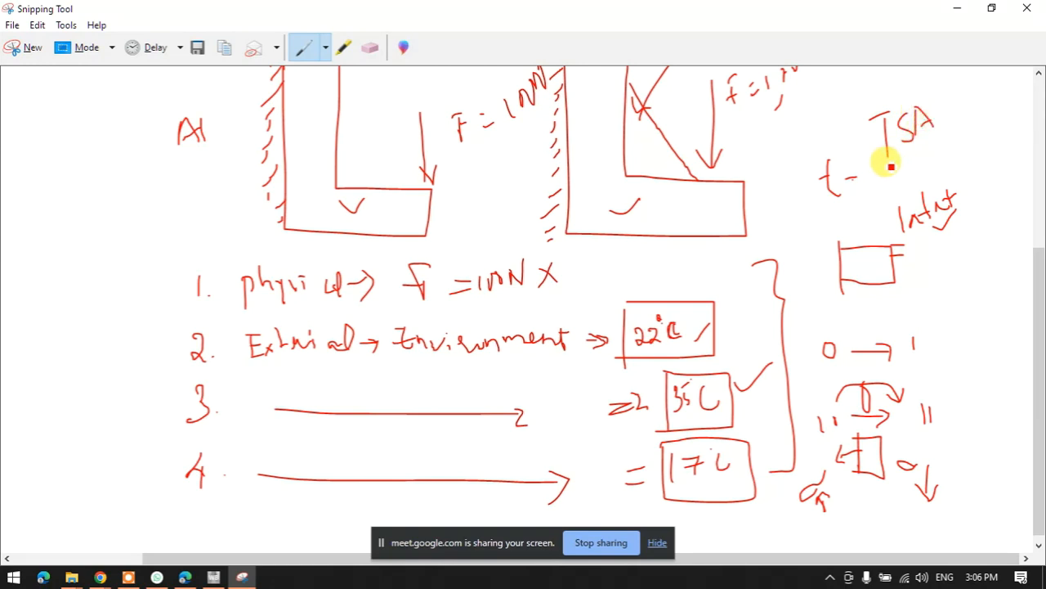
left_click_drag(888, 161, 938, 141)
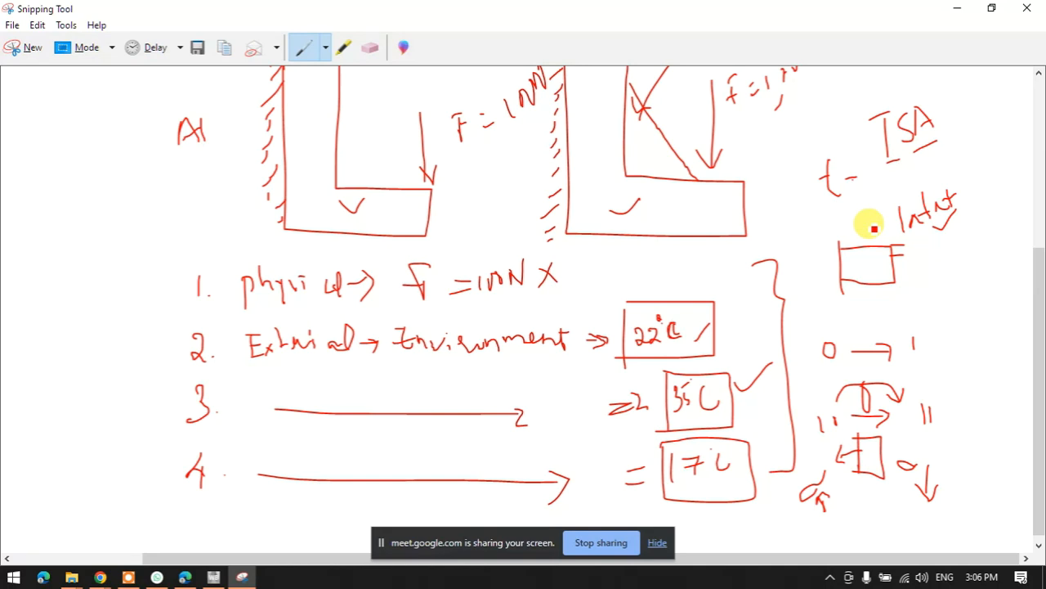
mouse_move(945, 286)
left_mouse_down()
mouse_move(968, 276)
mouse_move(936, 304)
mouse_move(962, 264)
left_mouse_up()
left_click_drag(964, 221, 979, 208)
mouse_move(963, 330)
left_mouse_down()
mouse_move(957, 343)
mouse_move(983, 320)
mouse_move(972, 351)
mouse_move(988, 286)
mouse_move(997, 298)
left_mouse_up()
mouse_move(949, 399)
left_mouse_down()
mouse_move(965, 369)
mouse_move(983, 381)
left_mouse_up()
left_click_drag(927, 278, 943, 276)
mouse_move(872, 302)
left_mouse_down()
mouse_move(883, 297)
mouse_move(931, 333)
left_mouse_up()
mouse_move(931, 369)
left_mouse_down()
mouse_move(969, 403)
mouse_move(959, 367)
left_mouse_up()
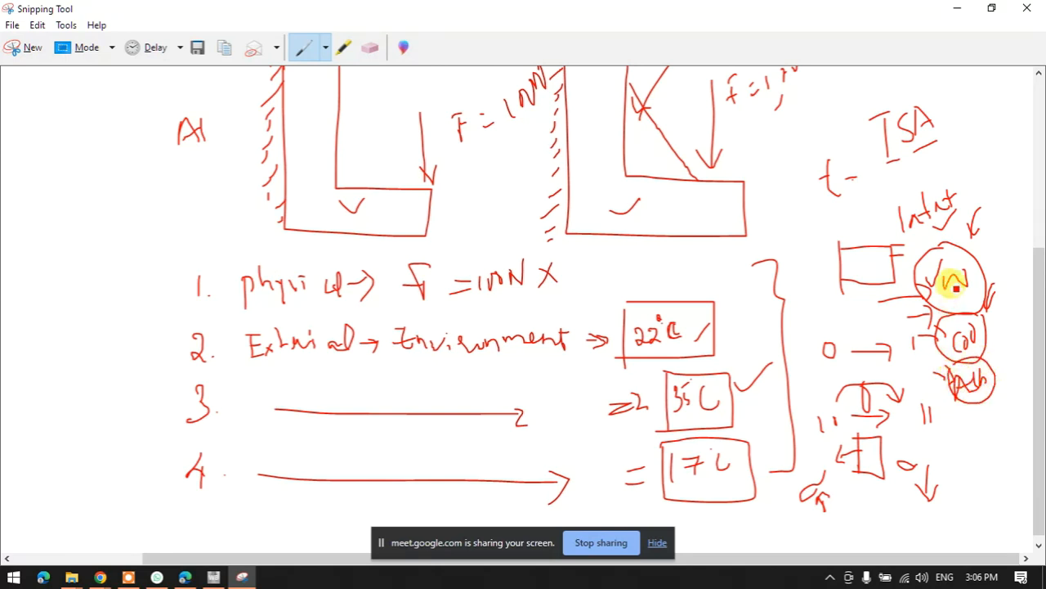
left_click_drag(945, 266, 986, 244)
mouse_move(977, 341)
left_mouse_down()
mouse_move(997, 327)
mouse_move(965, 334)
mouse_move(972, 373)
mouse_move(998, 361)
left_mouse_up()
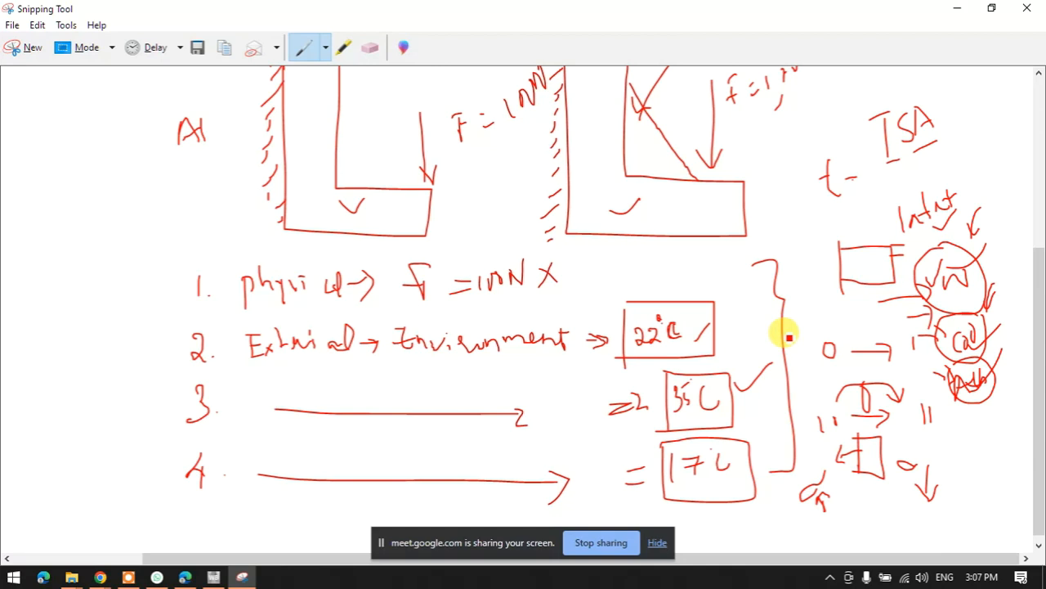
- Add a circled P with an arrow and "defor" near the first bracket, and a "thermal static" note with a small box beside the list
mouse_move(60, 238)
left_mouse_down()
mouse_move(112, 237)
mouse_move(106, 199)
mouse_move(117, 191)
mouse_move(109, 242)
left_mouse_up()
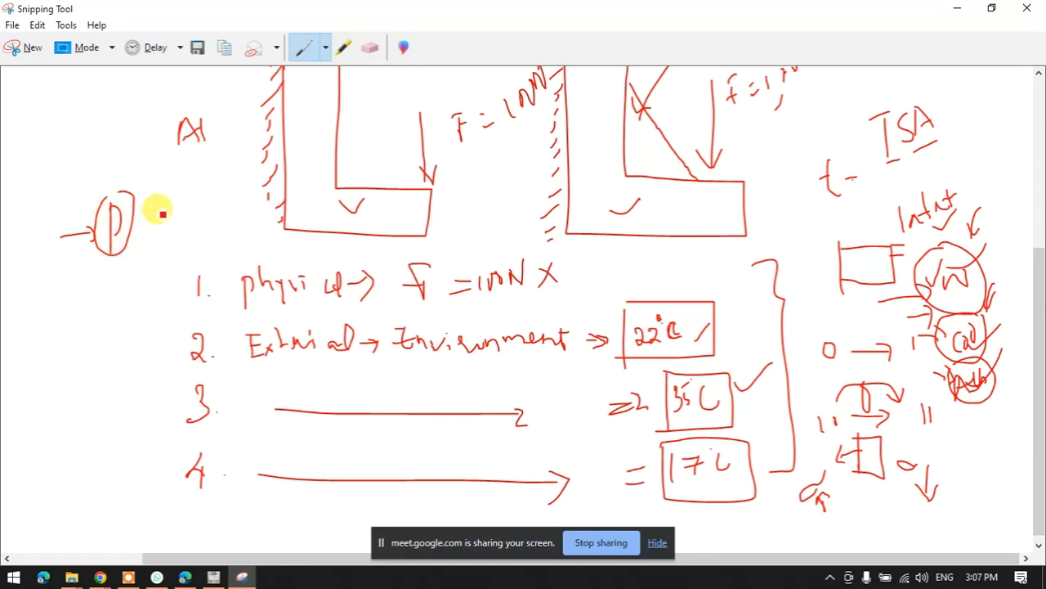
mouse_move(153, 209)
left_mouse_down()
mouse_move(173, 178)
mouse_move(199, 213)
mouse_move(228, 193)
left_mouse_up()
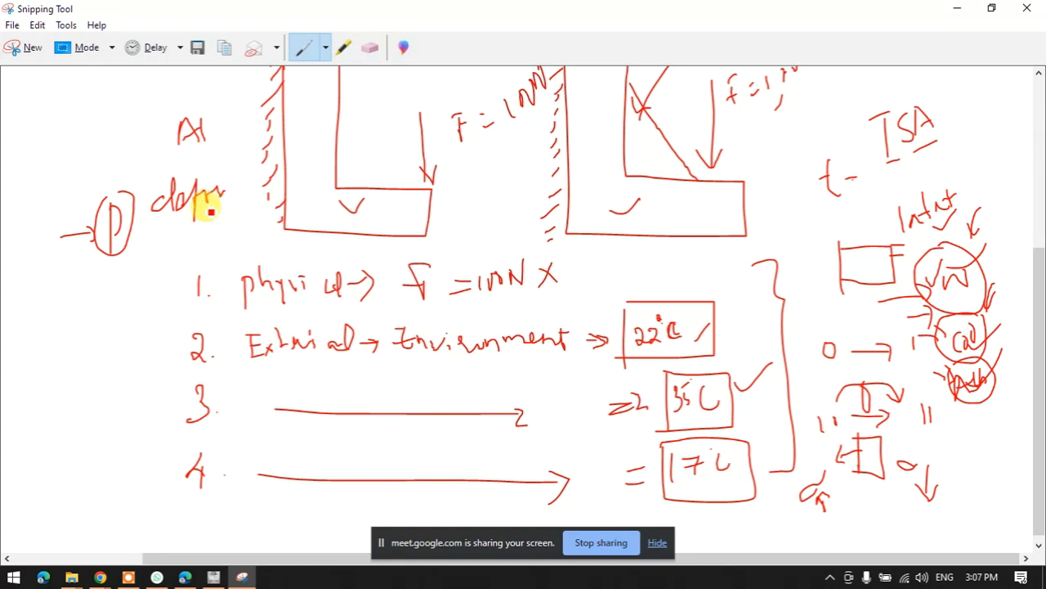
mouse_move(21, 327)
left_mouse_down()
mouse_move(20, 342)
mouse_move(46, 319)
mouse_move(77, 327)
mouse_move(88, 310)
left_mouse_up()
mouse_move(64, 364)
left_mouse_down()
mouse_move(130, 327)
mouse_move(102, 368)
left_mouse_up()
mouse_move(46, 409)
left_mouse_down()
mouse_move(45, 456)
mouse_move(89, 420)
mouse_move(56, 455)
left_mouse_up()
mouse_move(119, 398)
left_mouse_down()
mouse_move(72, 430)
mouse_move(40, 414)
mouse_move(52, 394)
mouse_move(88, 397)
left_mouse_up()
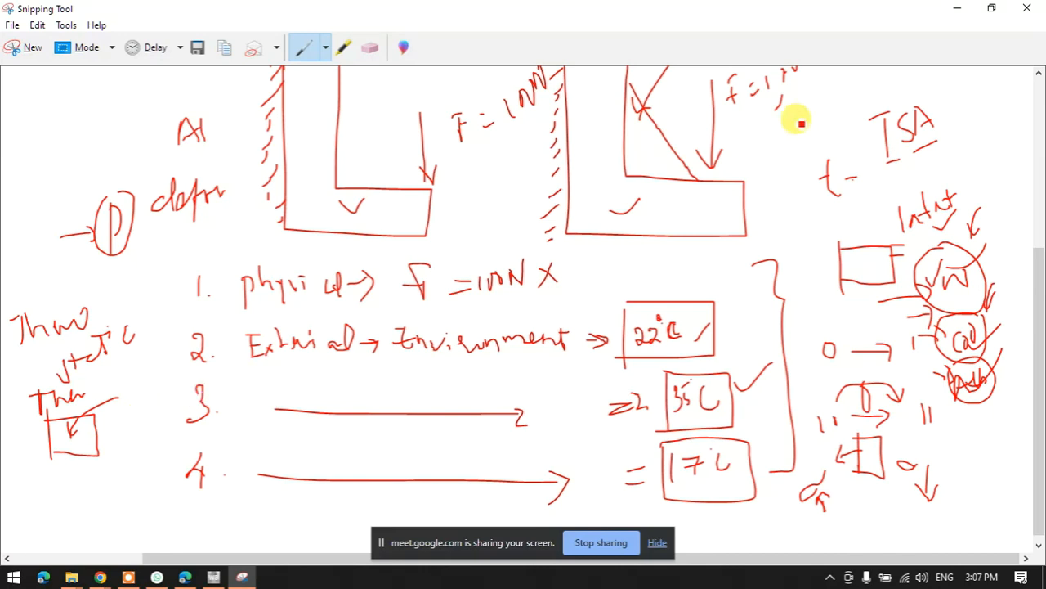
- Box and tick the TSA note, write "Ther" beneath it, and draw a small underlined box with an arrow beside it
mouse_move(885, 167)
left_mouse_down()
mouse_move(869, 106)
mouse_move(953, 131)
mouse_move(888, 155)
mouse_move(869, 110)
mouse_move(912, 119)
mouse_move(943, 88)
left_mouse_up()
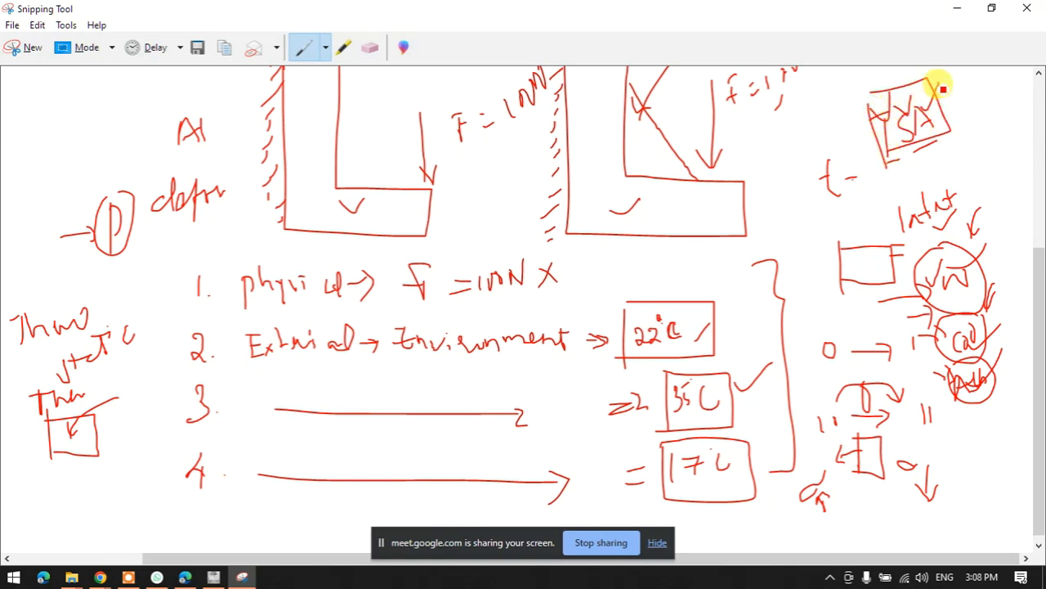
mouse_move(901, 163)
left_mouse_down()
mouse_move(937, 159)
mouse_move(937, 144)
left_mouse_up()
left_click_drag(888, 179, 890, 201)
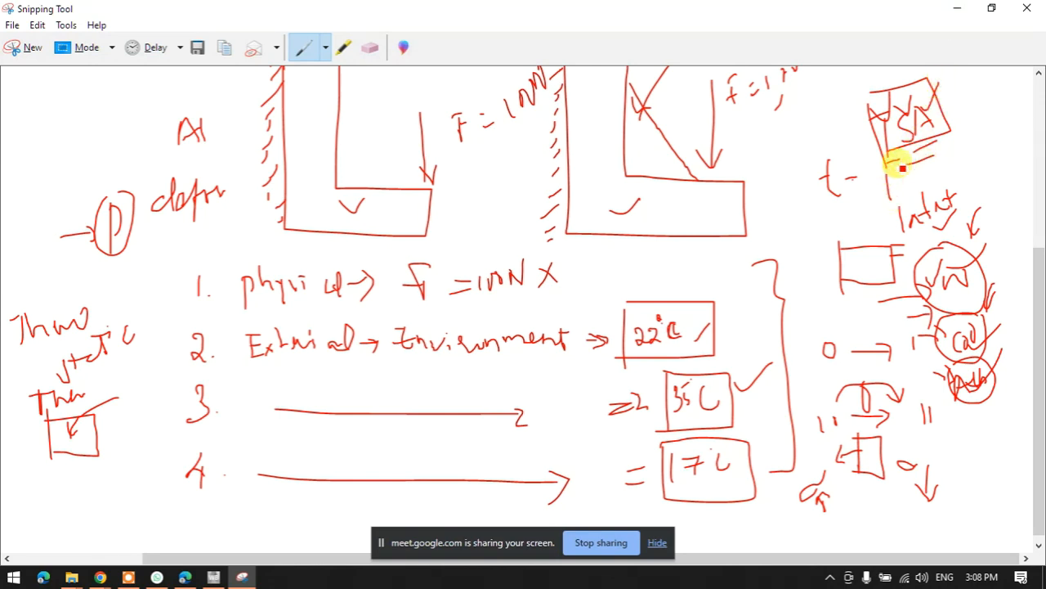
mouse_move(897, 164)
left_mouse_down()
mouse_move(918, 186)
mouse_move(991, 134)
mouse_move(961, 157)
left_mouse_up()
mouse_move(960, 108)
left_mouse_down()
mouse_move(969, 145)
mouse_move(976, 140)
left_mouse_up()
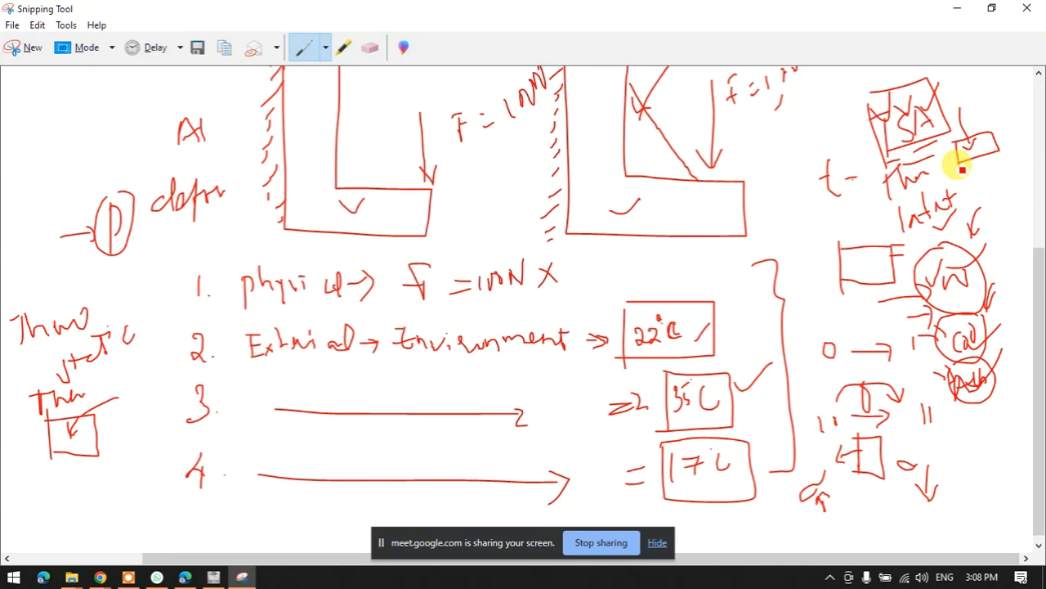
mouse_move(960, 173)
left_mouse_down()
mouse_move(992, 188)
mouse_move(998, 167)
left_mouse_up()
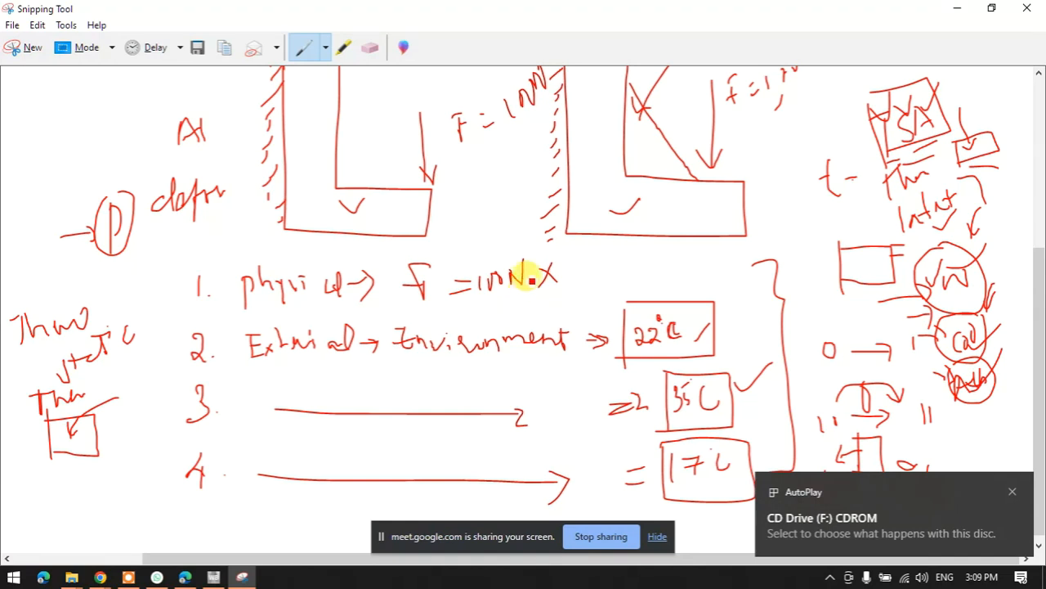
- Capture a blank area of the screen as a new snip to get an empty drawing canvas
scroll(518, 356, "up", 1)
scroll(428, 355, "up", 1)
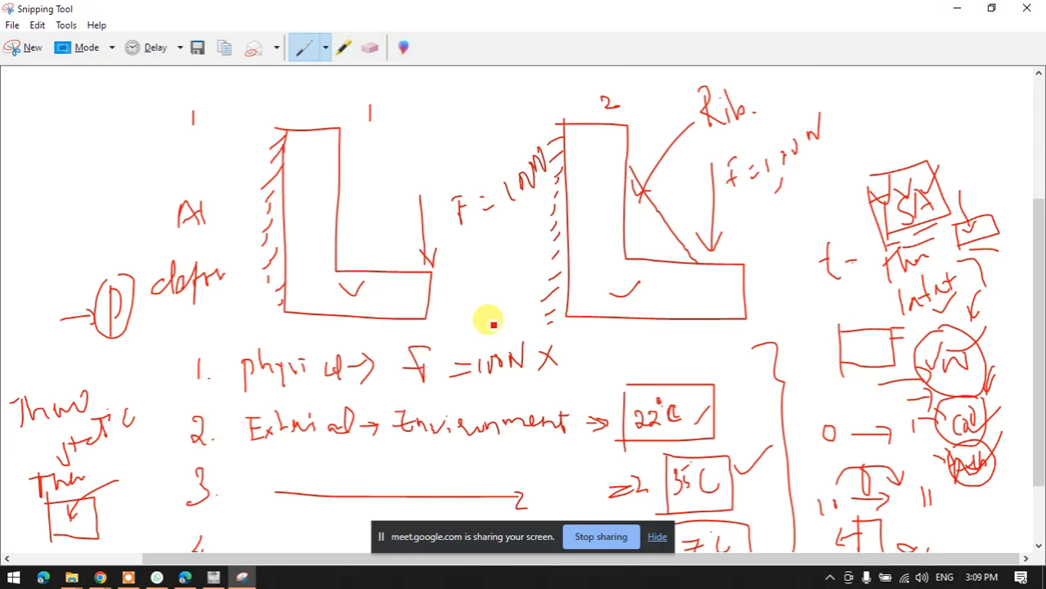
left_click(13, 47)
left_click_drag(258, 125, 844, 467)
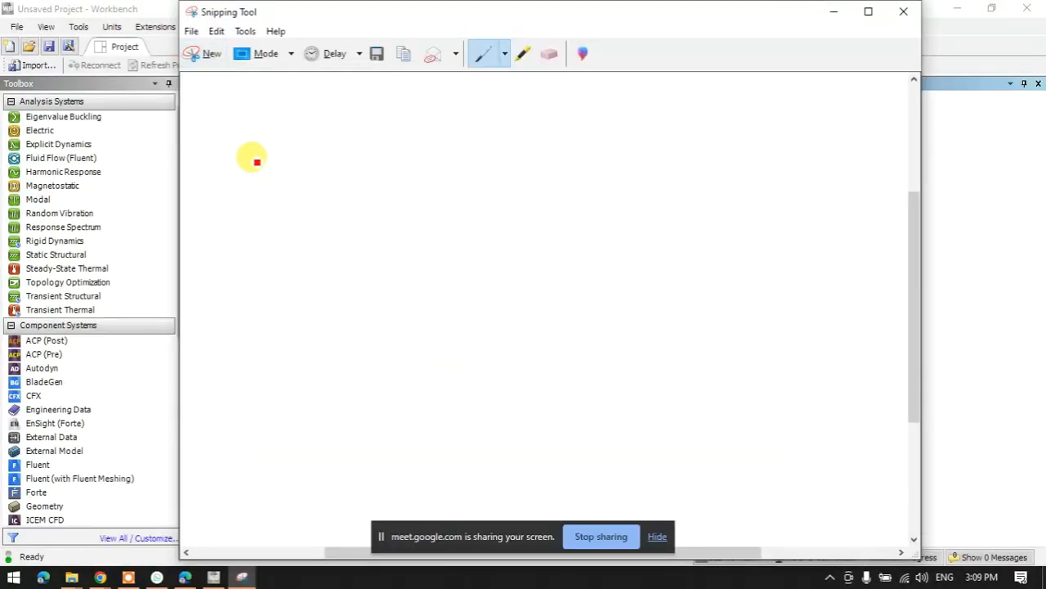
- Sketch an L-shaped bracket numbered 1 and a second L-shaped bracket with a diagonal rib beside it
mouse_move(255, 111)
left_mouse_down()
mouse_move(259, 220)
mouse_move(327, 220)
mouse_move(346, 198)
mouse_move(304, 190)
mouse_move(279, 156)
mouse_move(279, 109)
mouse_move(254, 112)
left_mouse_up()
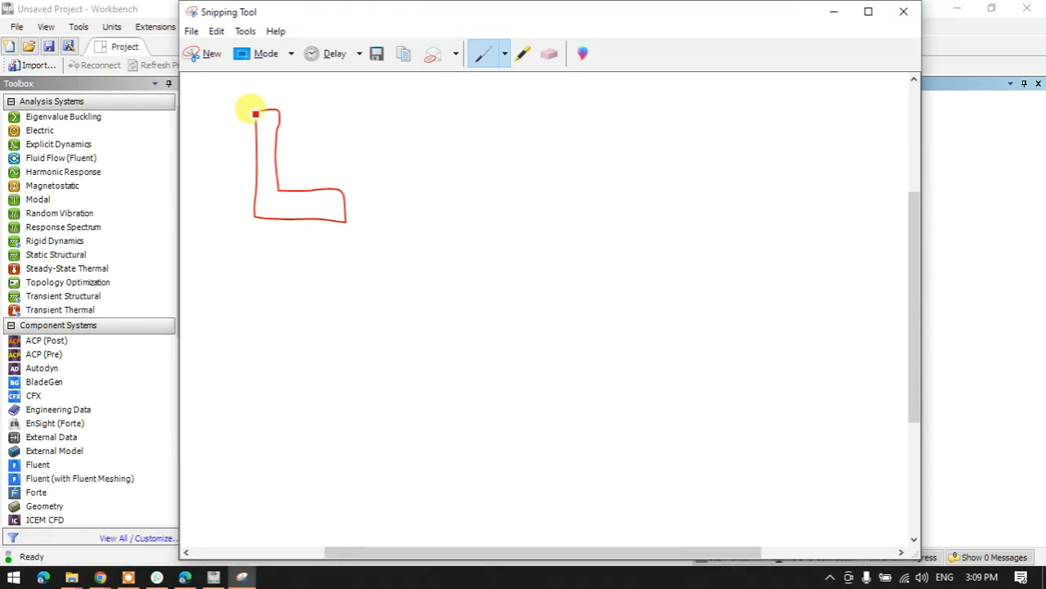
left_click_drag(240, 86, 240, 101)
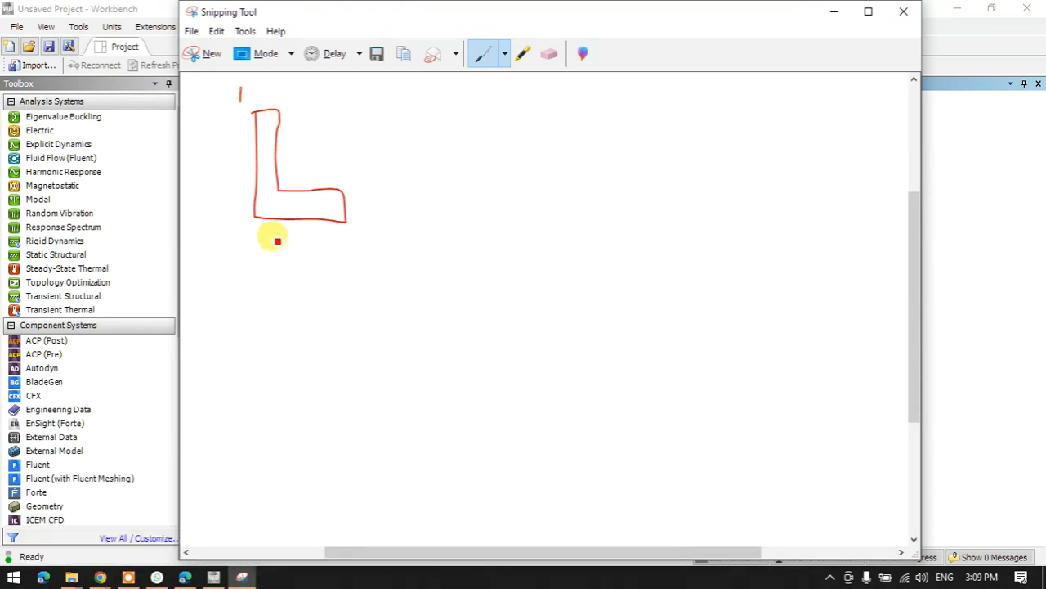
mouse_move(563, 103)
left_mouse_down()
mouse_move(563, 218)
mouse_move(647, 222)
mouse_move(654, 180)
mouse_move(605, 184)
mouse_move(596, 93)
mouse_move(546, 109)
mouse_move(639, 177)
left_mouse_up()
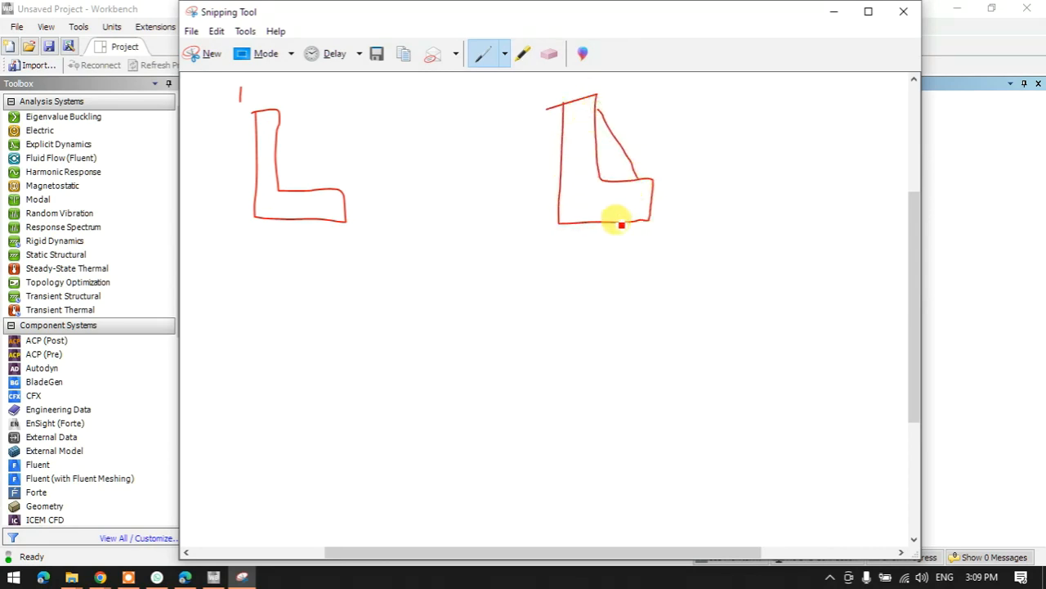
- Draw a downward force arrow on each bracket's horizontal arm, labelled F = 100 on the first and F = 100 N on the ribbed one
mouse_move(324, 126)
left_mouse_down()
mouse_move(332, 183)
mouse_move(343, 167)
left_mouse_up()
left_click_drag(359, 131, 357, 155)
left_click_drag(357, 130, 386, 144)
left_click_drag(376, 159, 405, 151)
left_click_drag(414, 141, 414, 142)
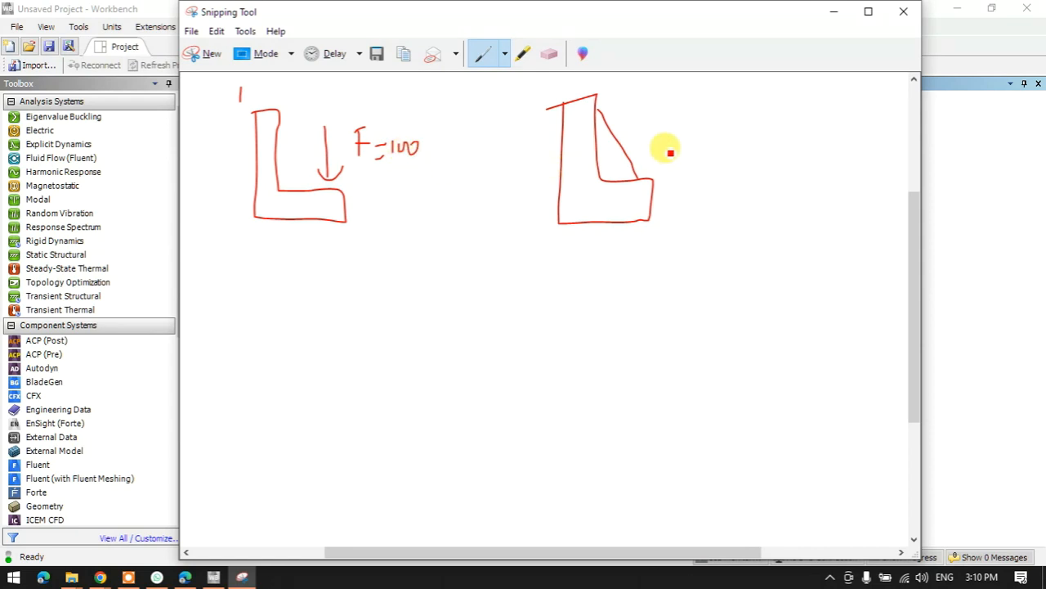
mouse_move(638, 119)
left_mouse_down()
mouse_move(641, 166)
mouse_move(658, 162)
left_mouse_up()
mouse_move(668, 124)
left_mouse_down()
mouse_move(742, 133)
mouse_move(771, 109)
left_mouse_up()
- Hatch the vertical back edges of the ribbed bracket and the plain bracket to mark their fixed supports
mouse_move(562, 105)
left_mouse_down()
mouse_move(549, 123)
mouse_move(542, 217)
left_mouse_up()
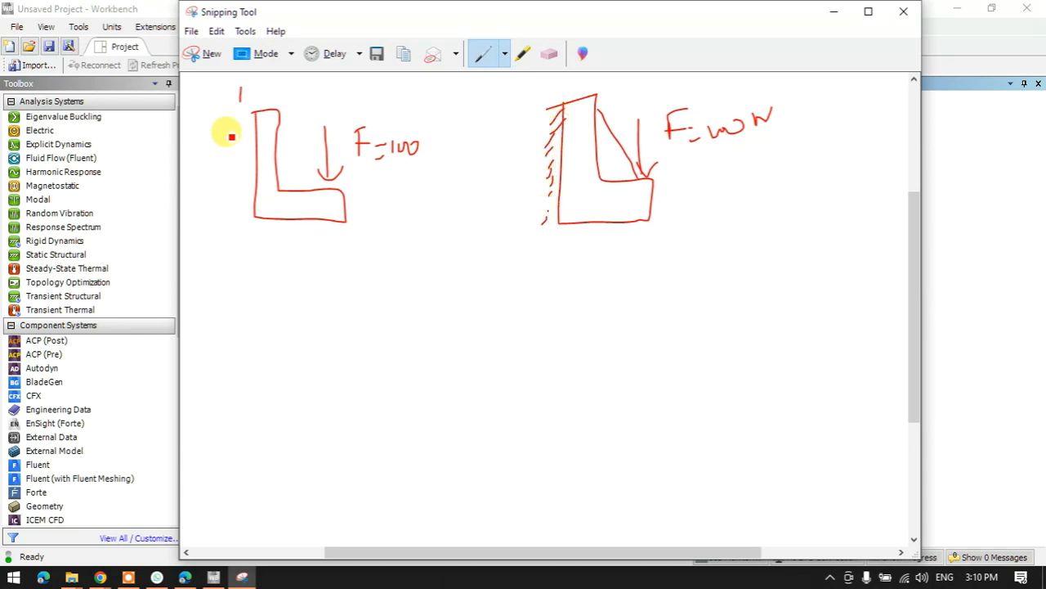
mouse_move(250, 121)
left_mouse_down()
mouse_move(230, 135)
mouse_move(248, 138)
left_mouse_up()
mouse_move(230, 162)
left_mouse_down()
mouse_move(247, 149)
mouse_move(246, 162)
left_mouse_up()
mouse_move(229, 187)
left_mouse_down()
mouse_move(245, 175)
mouse_move(251, 202)
left_mouse_up()
- List item 1 as static with F = 100, a downward arrow and (p), and item 2 as environment (surr) leading to thermal
mouse_move(201, 271)
left_mouse_down()
mouse_move(201, 291)
mouse_move(322, 284)
mouse_move(367, 264)
mouse_move(410, 276)
left_mouse_up()
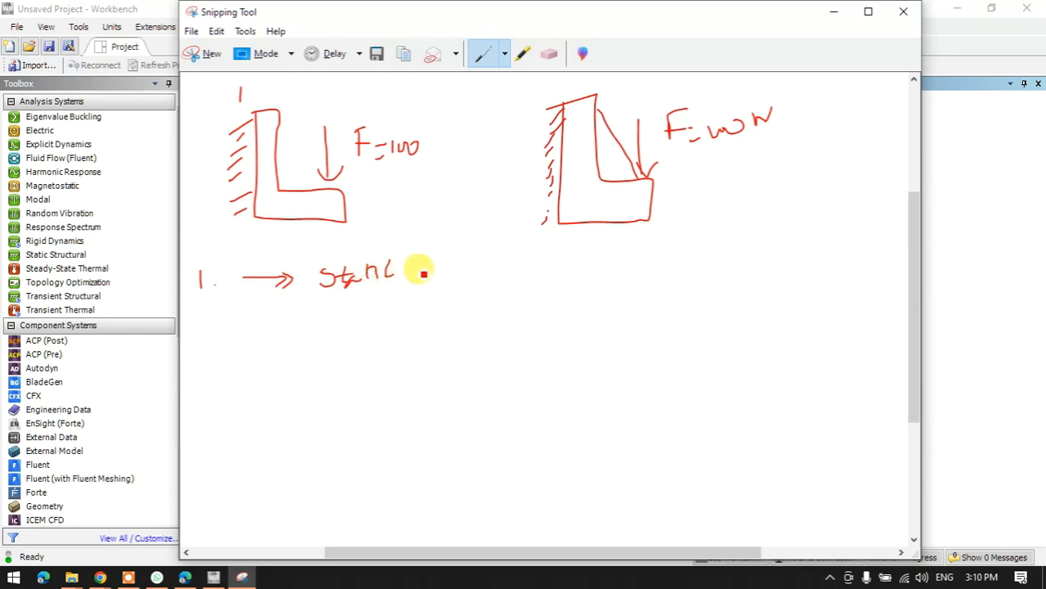
mouse_move(415, 271)
left_mouse_down()
mouse_move(525, 264)
mouse_move(570, 242)
mouse_move(584, 261)
mouse_move(610, 256)
mouse_move(612, 240)
mouse_move(628, 258)
left_mouse_up()
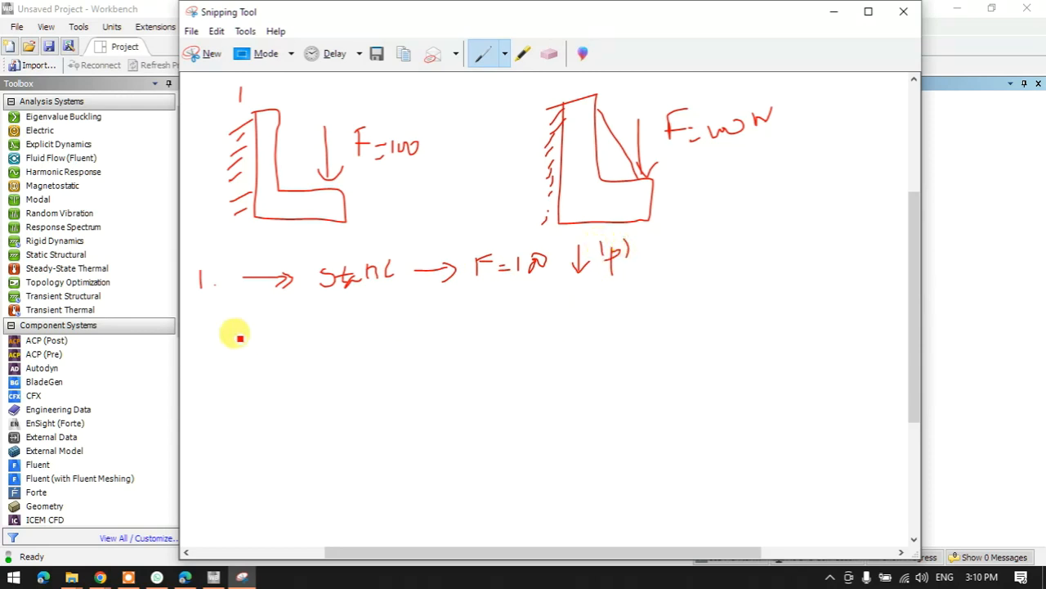
mouse_move(200, 323)
left_mouse_down()
mouse_move(210, 341)
mouse_move(292, 319)
mouse_move(339, 334)
mouse_move(360, 311)
mouse_move(335, 328)
mouse_move(381, 318)
mouse_move(504, 323)
mouse_move(524, 345)
mouse_move(615, 300)
left_mouse_up()
left_click_drag(605, 301, 607, 321)
mouse_move(617, 319)
left_mouse_down()
mouse_move(694, 297)
mouse_move(697, 323)
left_mouse_up()
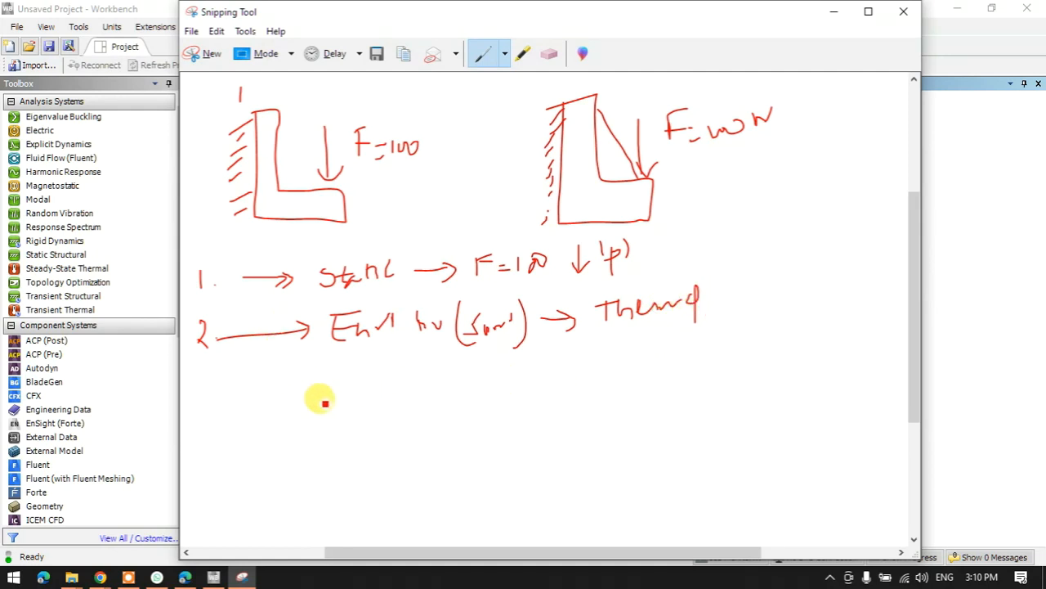
- Write a numbered sublist under item 2 with the temperatures 22°C, 35°C and 17°C, underlining 17°C
left_click_drag(409, 375, 408, 389)
left_click(421, 387)
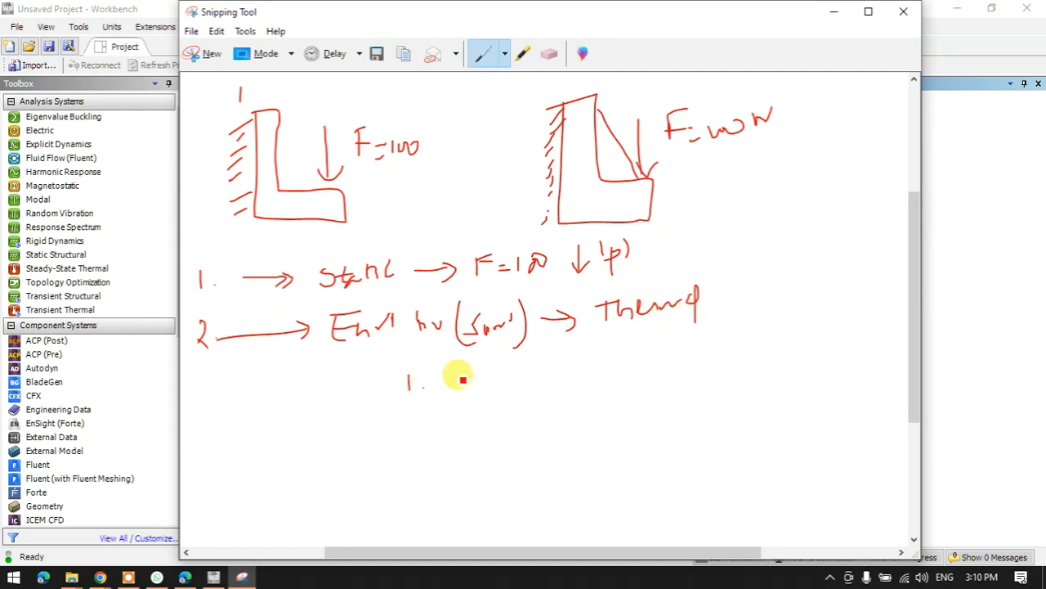
mouse_move(466, 372)
left_mouse_down()
mouse_move(481, 387)
mouse_move(515, 390)
left_mouse_up()
left_click_drag(411, 428, 431, 453)
left_click(437, 443)
mouse_move(464, 421)
left_mouse_down()
mouse_move(479, 430)
mouse_move(465, 443)
mouse_move(532, 426)
left_mouse_up()
left_click_drag(417, 474, 429, 490)
left_click(445, 483)
mouse_move(479, 464)
left_mouse_down()
mouse_move(489, 481)
mouse_move(520, 489)
left_mouse_up()
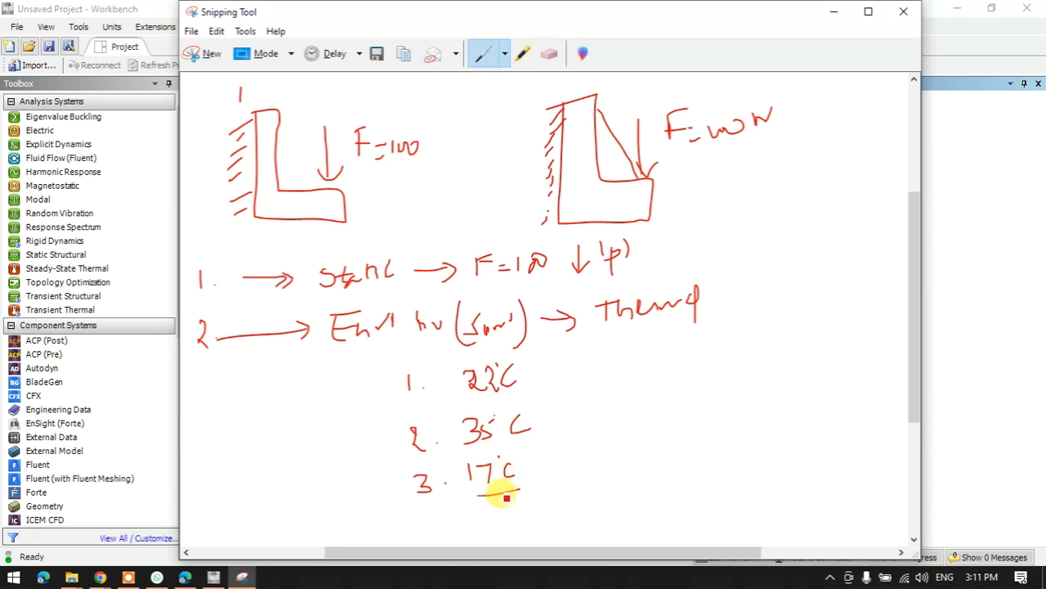
- Annotate the temperatures with arrows: 22°C as room (ambient), 35°C as out room and 17°C as AC
mouse_move(541, 373)
left_mouse_down()
mouse_move(578, 373)
mouse_move(576, 383)
mouse_move(602, 368)
mouse_move(681, 375)
left_mouse_up()
left_click_drag(667, 338, 672, 378)
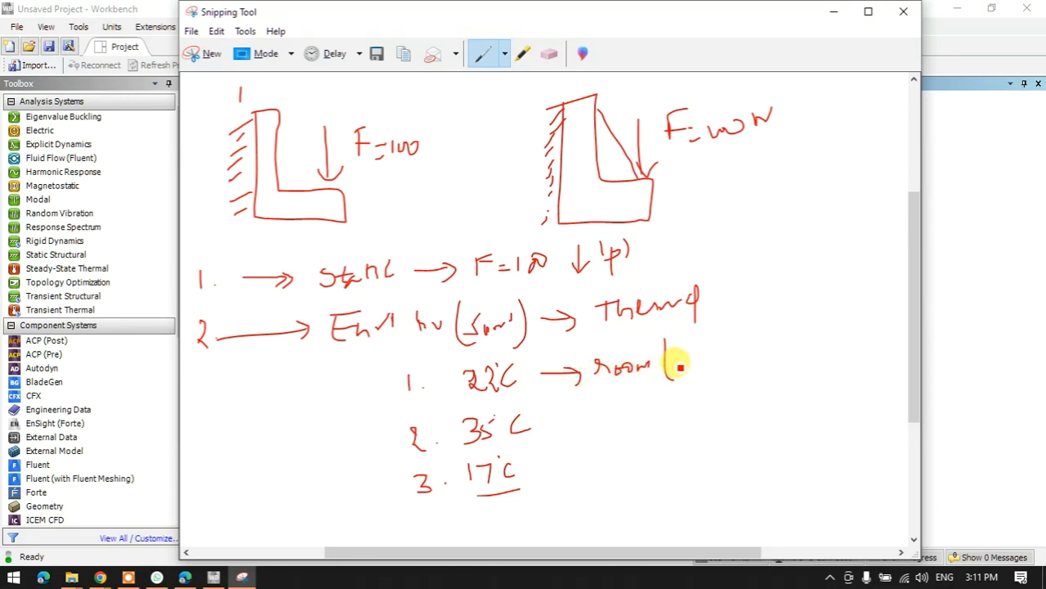
mouse_move(679, 366)
left_mouse_down()
mouse_move(694, 355)
mouse_move(713, 365)
mouse_move(747, 341)
mouse_move(751, 366)
left_mouse_up()
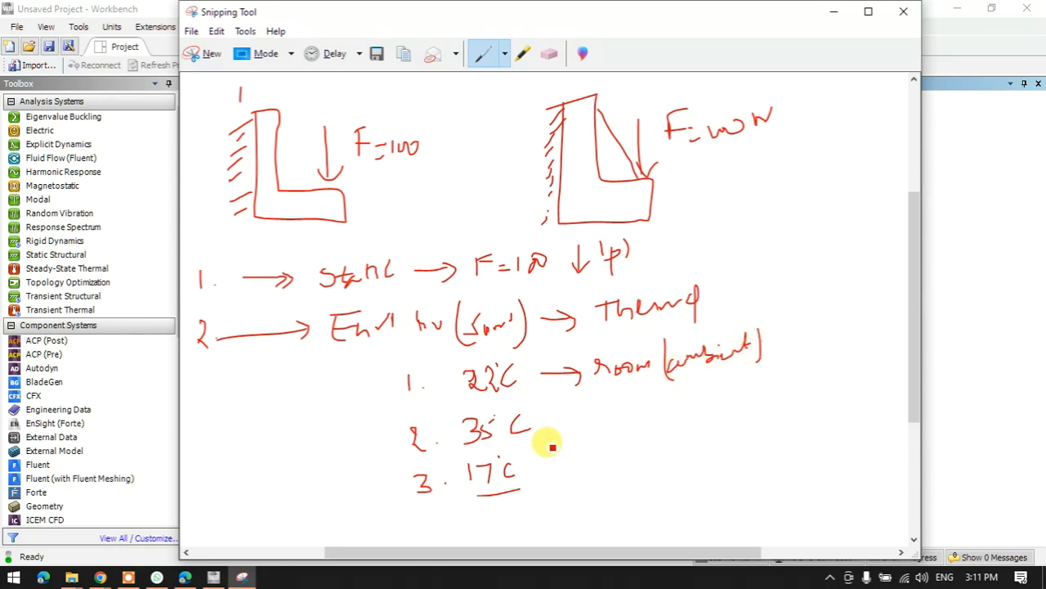
mouse_move(542, 428)
left_mouse_down()
mouse_move(640, 422)
mouse_move(703, 395)
left_mouse_up()
mouse_move(541, 480)
left_mouse_down()
mouse_move(592, 484)
mouse_move(627, 455)
mouse_move(650, 470)
left_mouse_up()
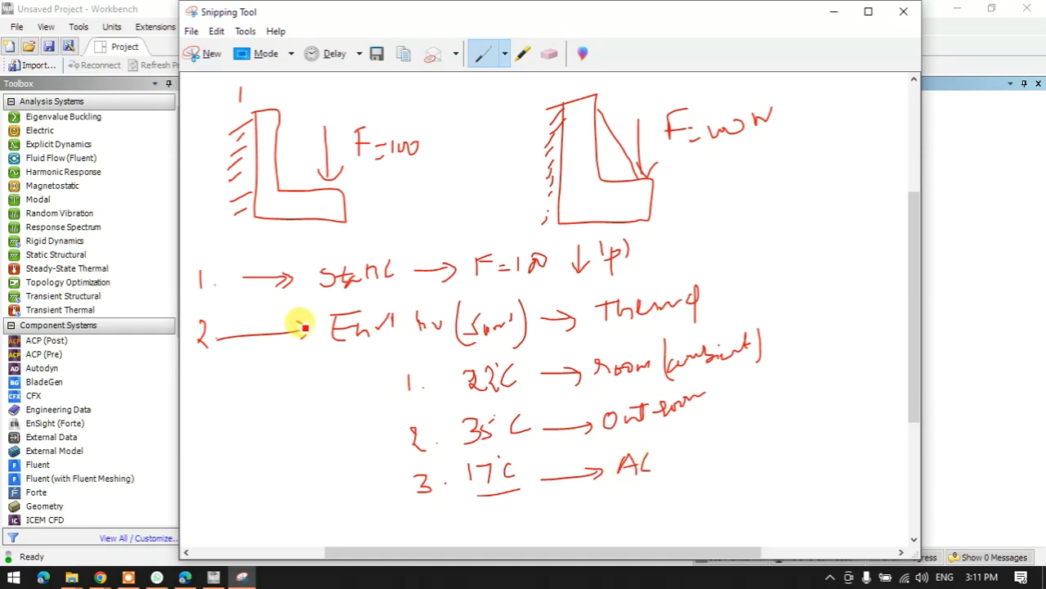
- Group the static and environment items with a large curly bracket and tick both bracket sketches
mouse_move(311, 260)
left_mouse_down()
mouse_move(351, 518)
mouse_move(372, 530)
left_mouse_up()
left_click_drag(270, 242, 305, 231)
left_click_drag(500, 221, 539, 190)
- Write "deform" under the F = 100 N label and draw a divided box containing T and d below it
mouse_move(714, 167)
left_mouse_down()
mouse_move(722, 212)
mouse_move(802, 188)
left_mouse_up()
mouse_move(755, 255)
left_mouse_down()
mouse_move(756, 278)
mouse_move(772, 251)
mouse_move(809, 264)
mouse_move(806, 233)
mouse_move(785, 288)
mouse_move(891, 253)
left_mouse_up()
mouse_move(746, 282)
left_mouse_down()
mouse_move(743, 251)
mouse_move(789, 288)
left_mouse_up()
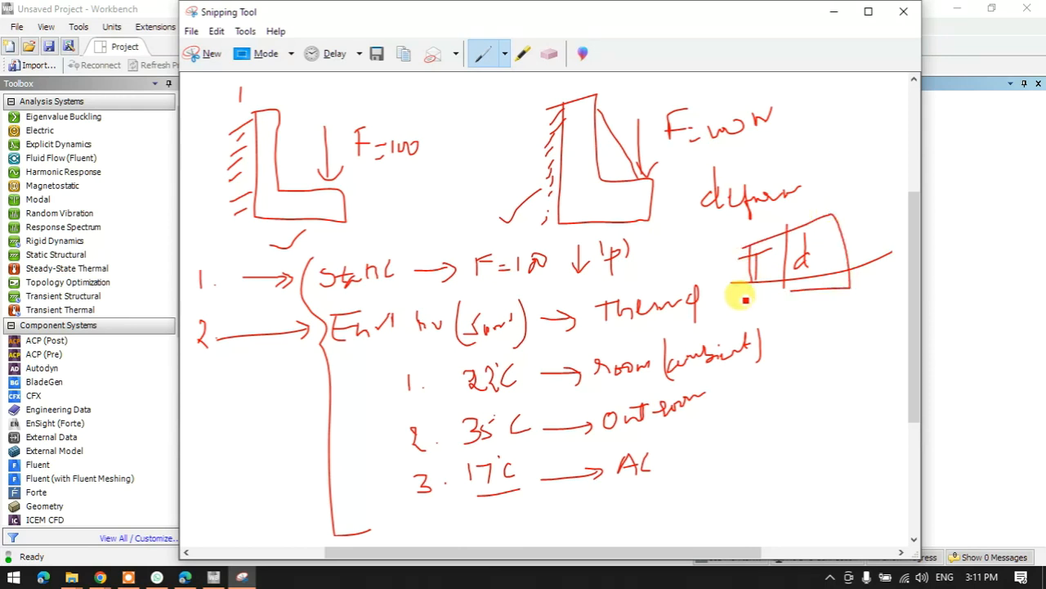
- Minimize the sketch, switch to Ansys Workbench and add a Static Structural system to the empty project schematic
left_click(833, 13)
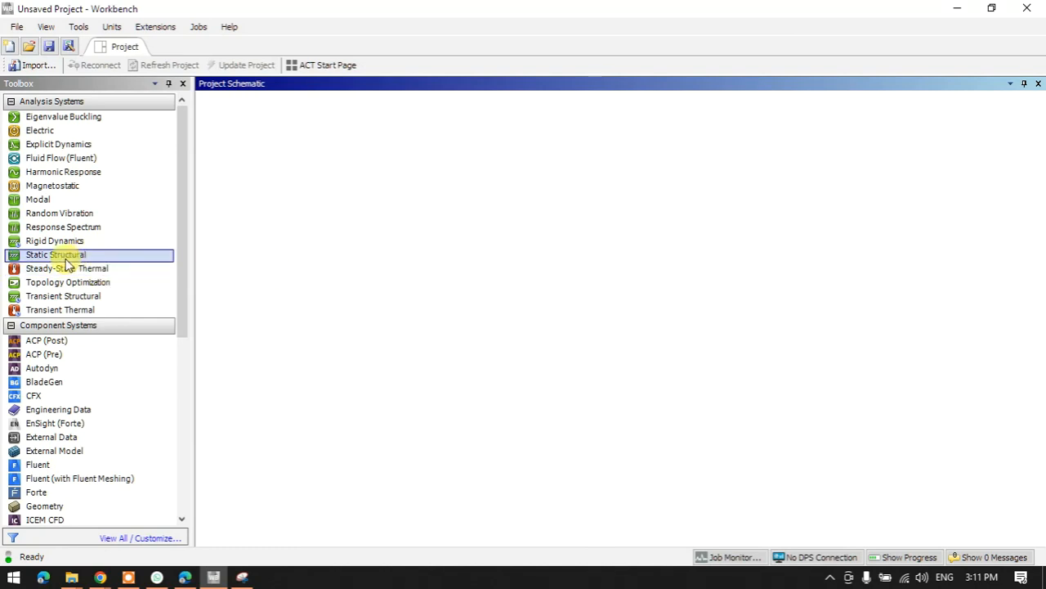
left_click_drag(42, 263, 287, 171)
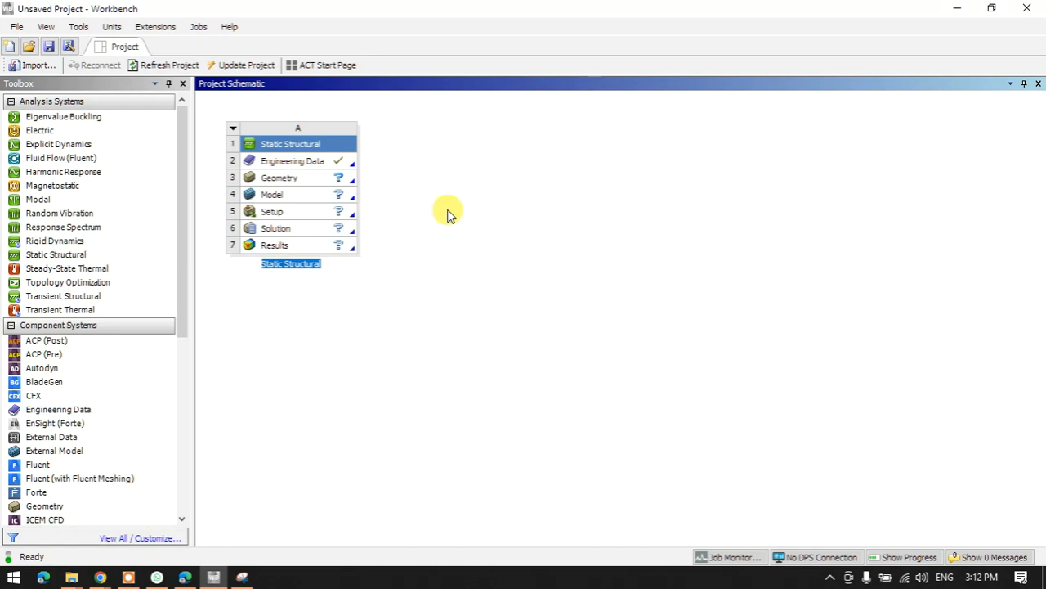
- Create a new DesignModeler geometry for the Static Structural system
left_click(311, 177)
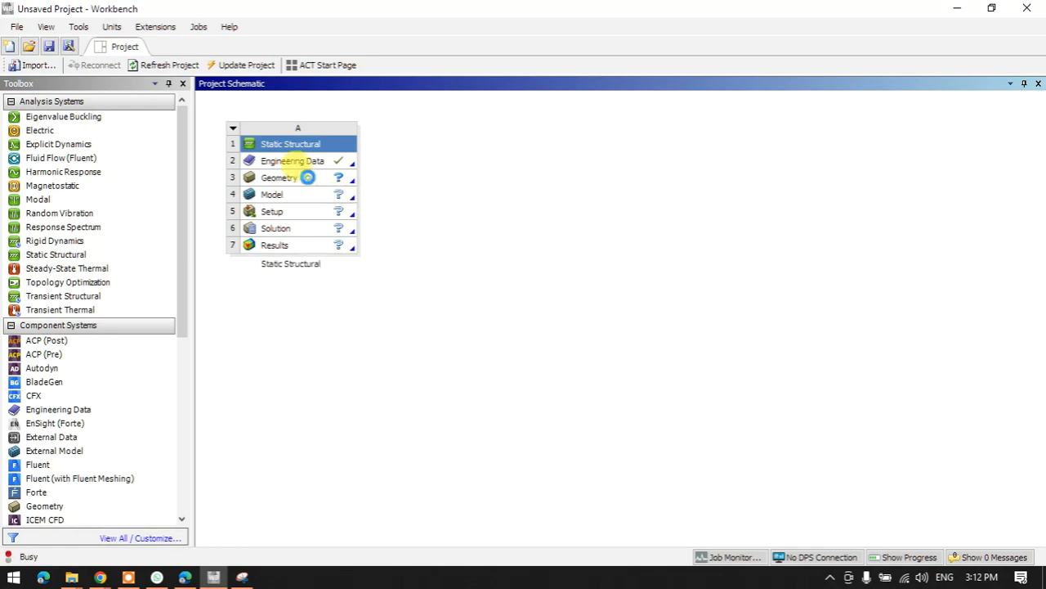
right_click(408, 174)
left_click(425, 188)
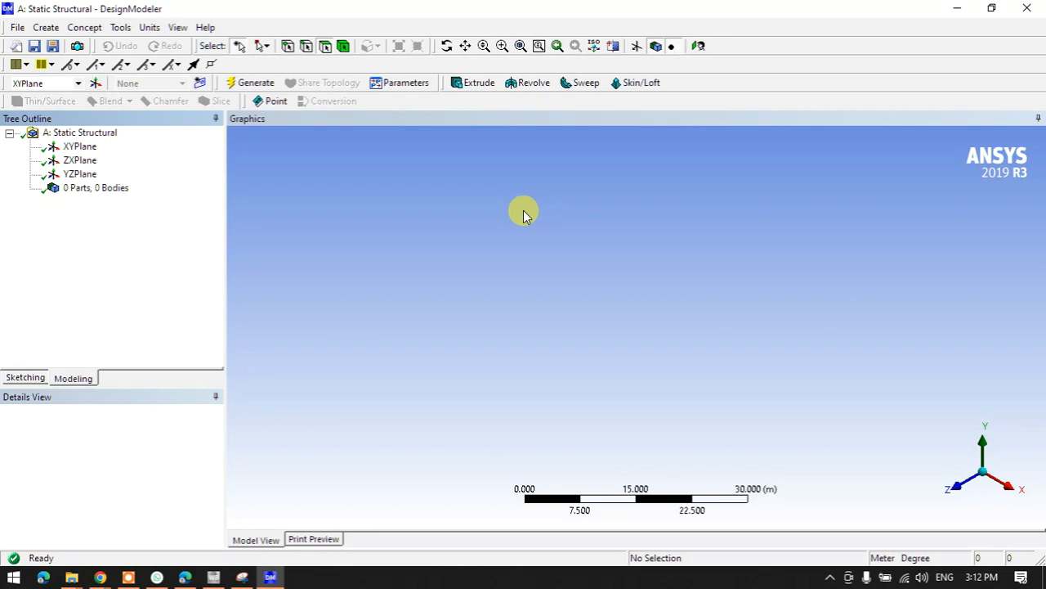
- Set the model units to millimetres and display the plane axes in a view facing the XY plane
left_click(958, 498)
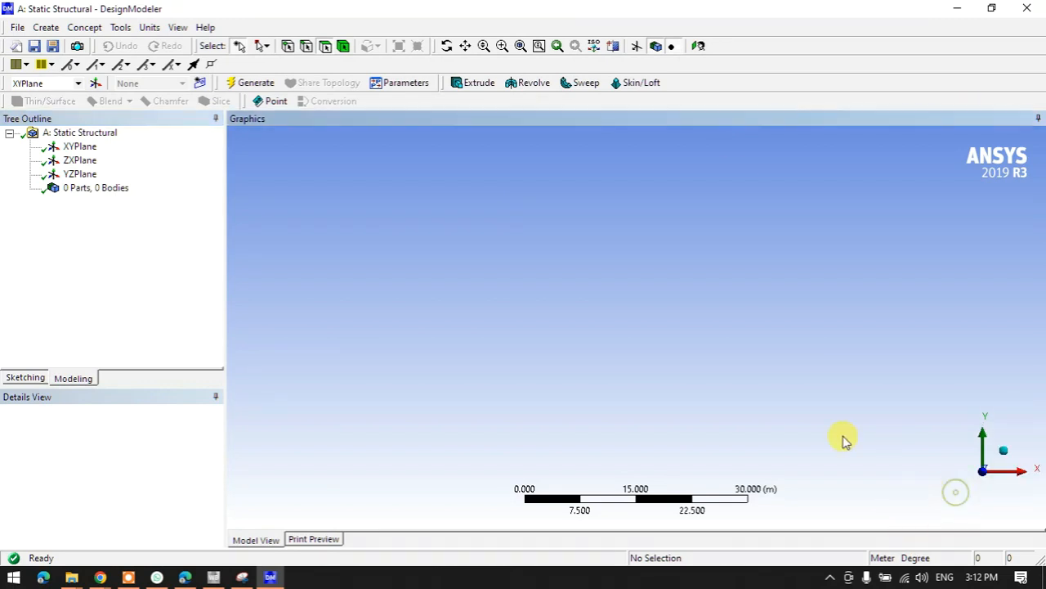
left_click(150, 28)
left_click(164, 73)
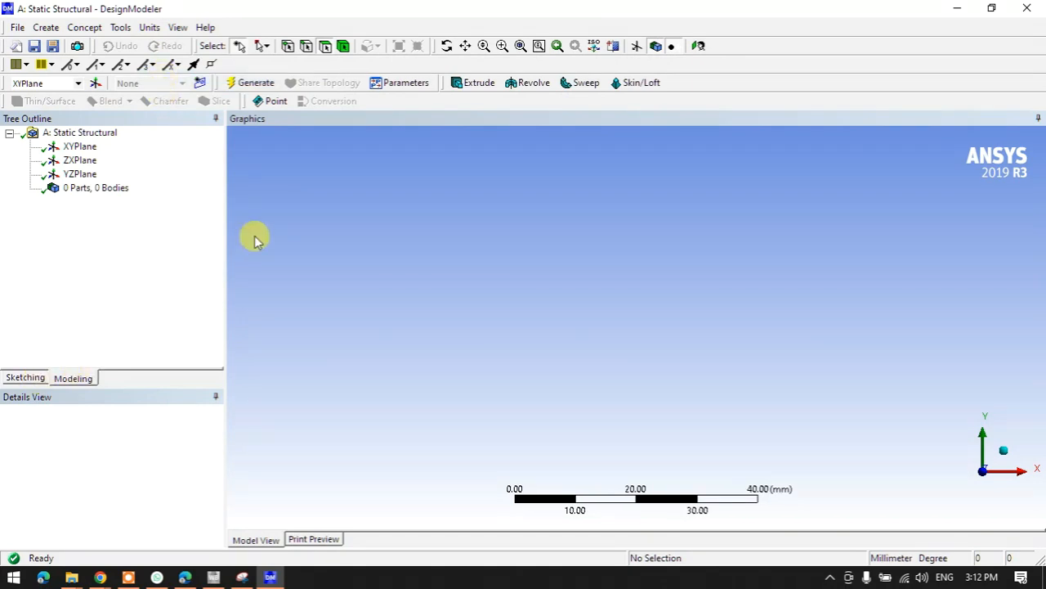
left_click(637, 46)
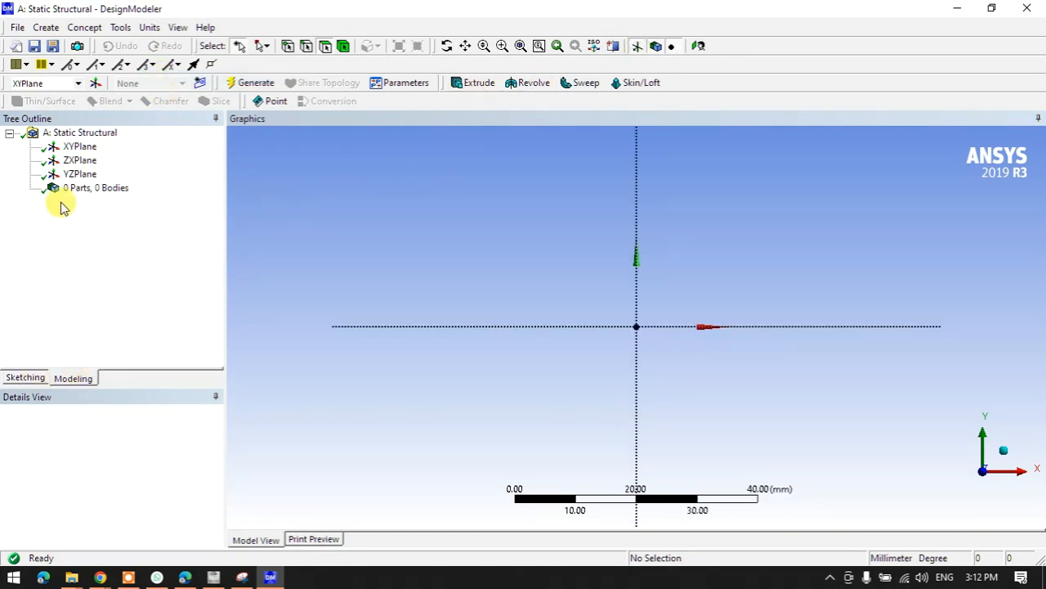
- Start sketching on the XYPlane with the Rectangle tool
left_click(75, 147)
left_click(26, 377)
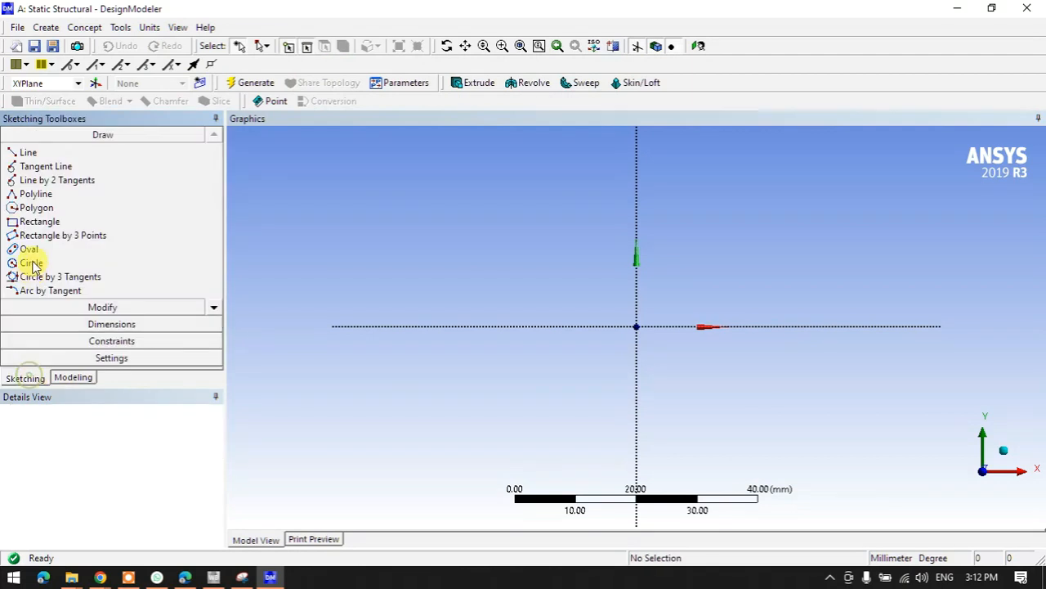
left_click(37, 221)
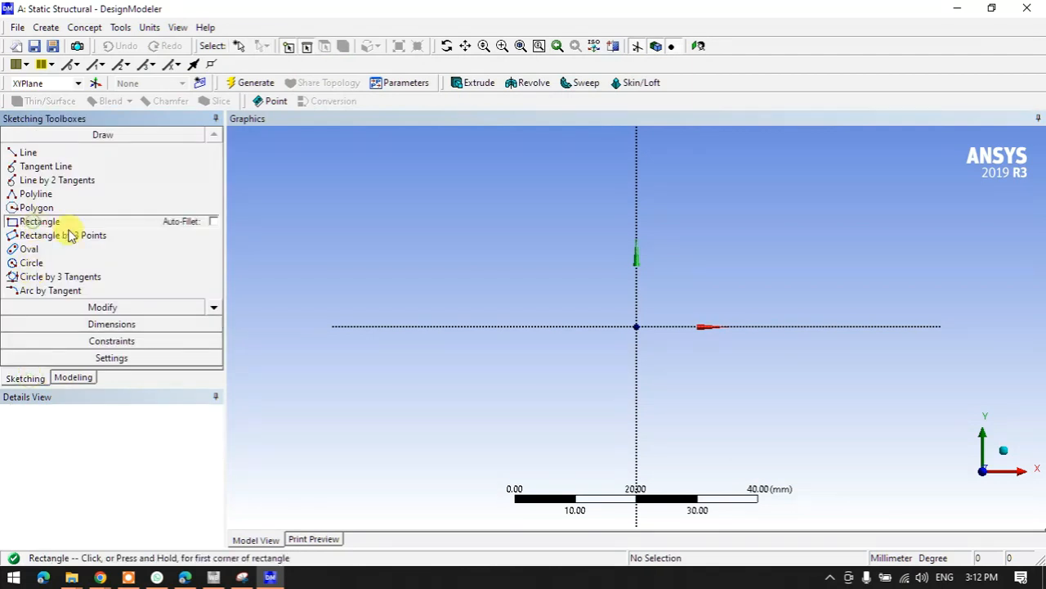
- Switch to Snipping Tool, draw an L-shaped outline and a square with an inner square whose outer edges are crossed out, and return to DesignModeler
left_click(244, 577)
scroll(282, 387, "down", 2)
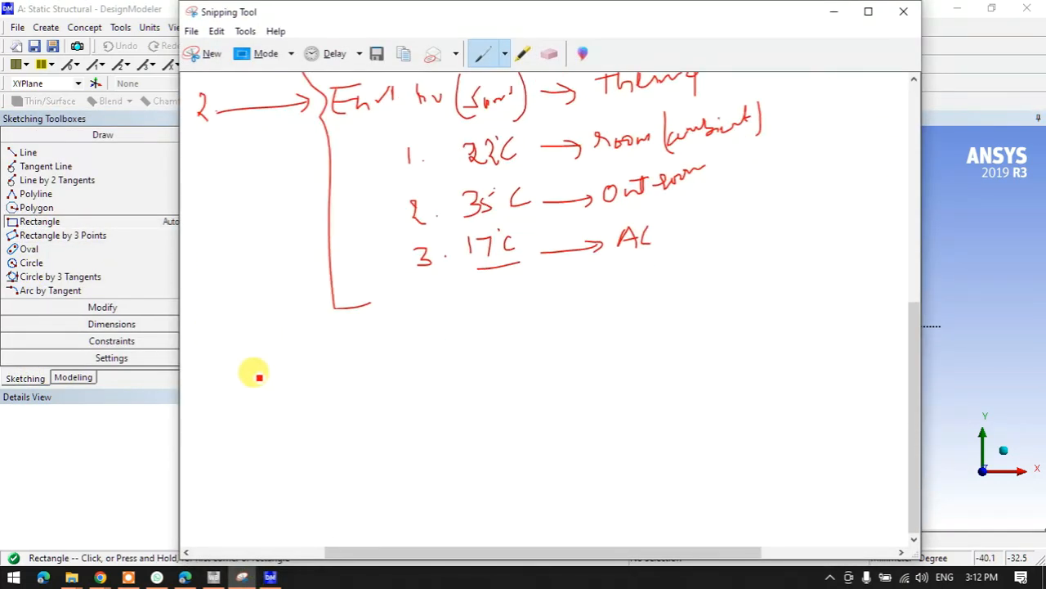
mouse_move(253, 361)
left_mouse_down()
mouse_move(268, 500)
mouse_move(381, 500)
mouse_move(389, 454)
mouse_move(299, 453)
mouse_move(297, 355)
mouse_move(264, 352)
left_mouse_up()
mouse_move(507, 331)
left_mouse_down()
mouse_move(661, 493)
mouse_move(692, 335)
mouse_move(519, 346)
mouse_move(677, 315)
mouse_move(583, 350)
mouse_move(670, 444)
mouse_move(635, 346)
mouse_move(701, 395)
mouse_move(676, 417)
left_mouse_up()
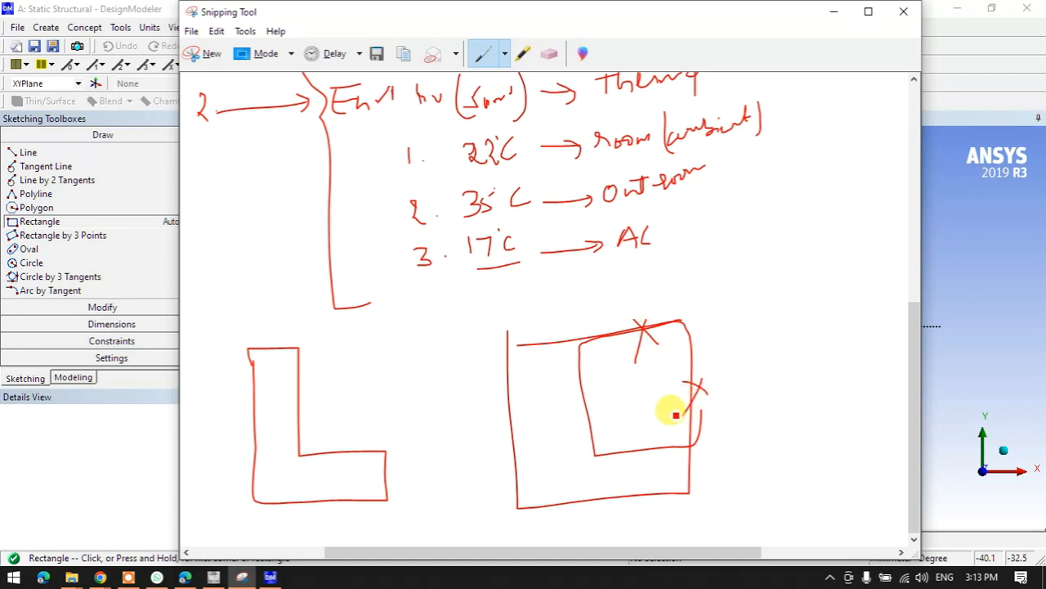
left_click(833, 11)
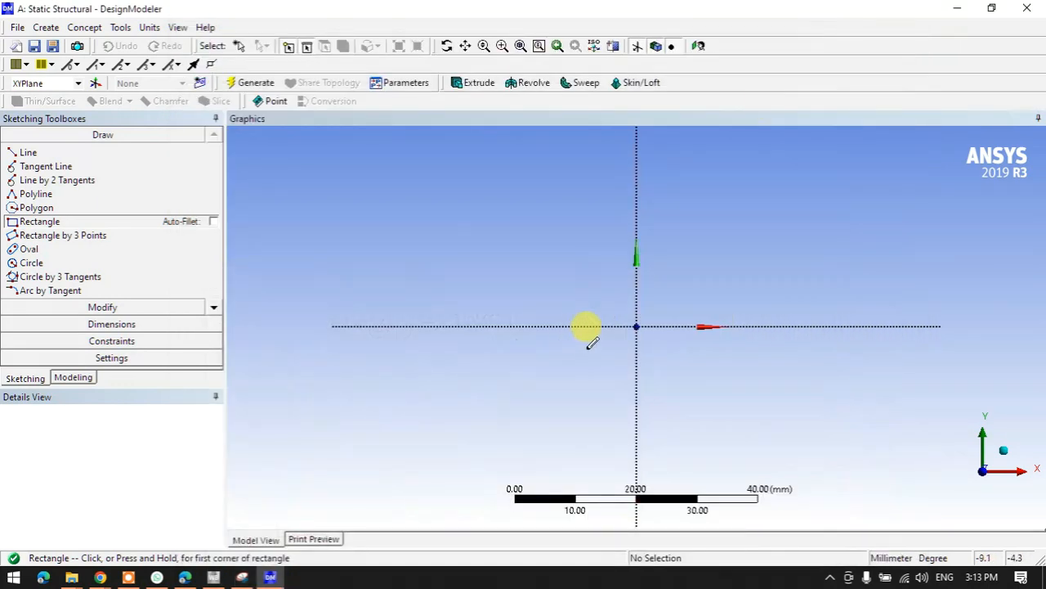
- Draw a rectangle about 19 mm by 27 mm from the origin and a smaller one inside it sharing the corner opposite the origin
left_click(637, 326)
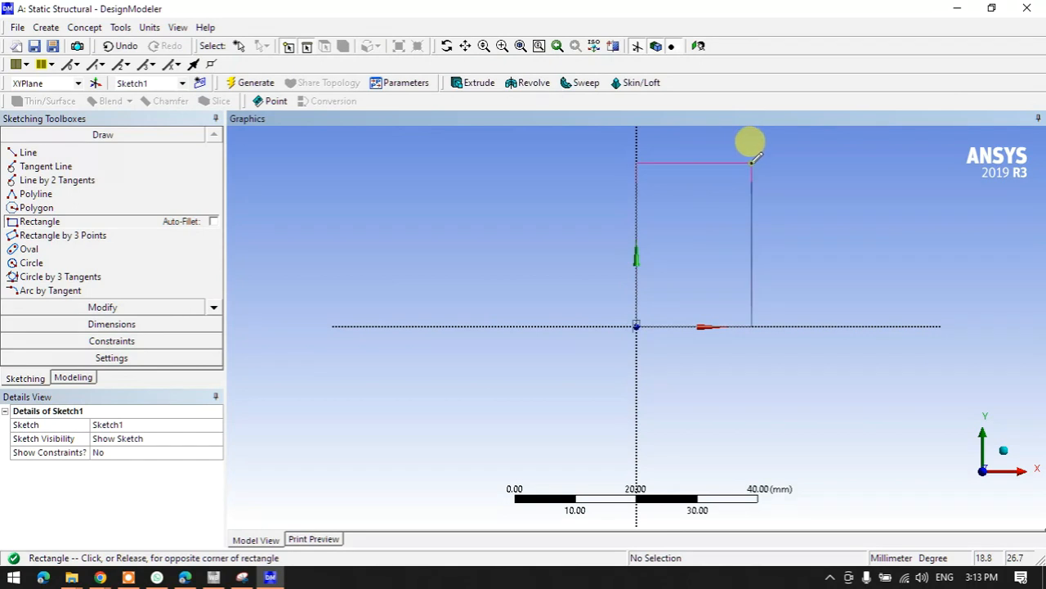
left_click(750, 164)
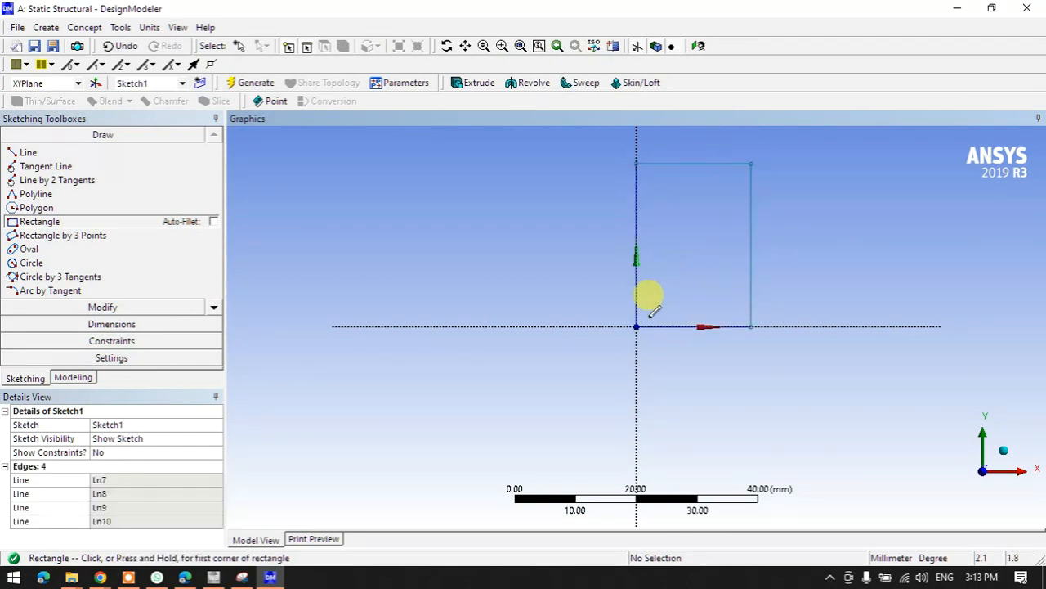
left_click(750, 163)
left_click(667, 289)
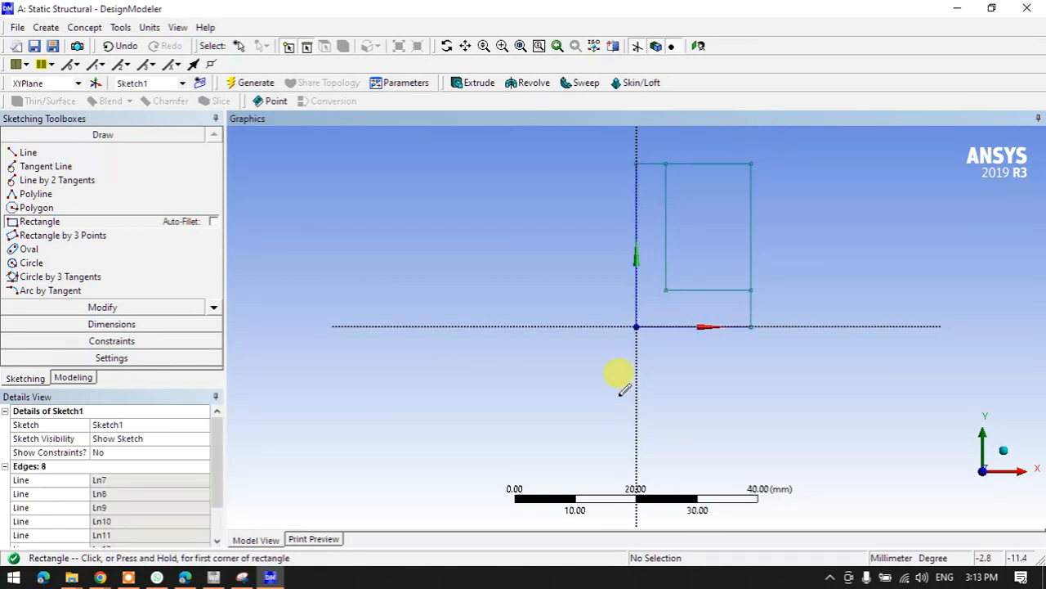
- Dimension the distances from the inner rectangle's lower and left edges to the matching outer edges
left_click(71, 326)
left_click(48, 230)
left_click(729, 289)
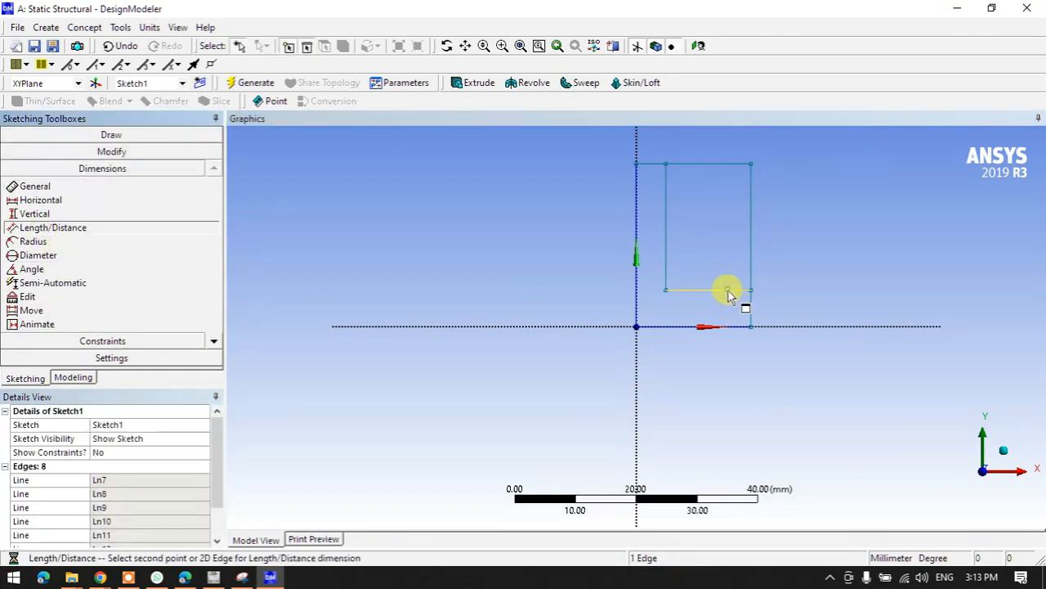
left_click(732, 327)
left_click(822, 291)
left_click(667, 219)
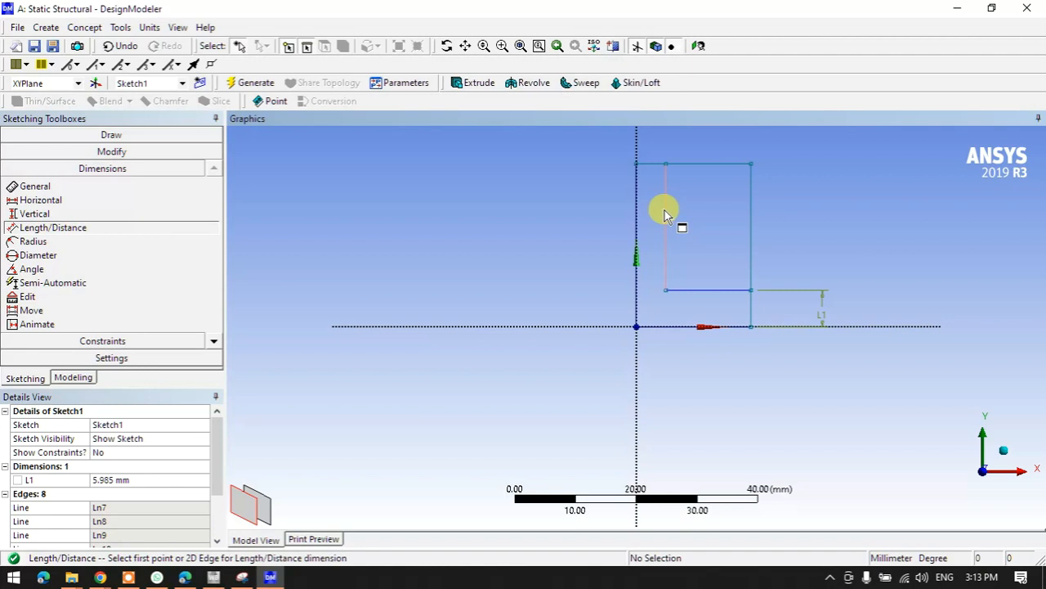
left_click(636, 204)
left_click(577, 212)
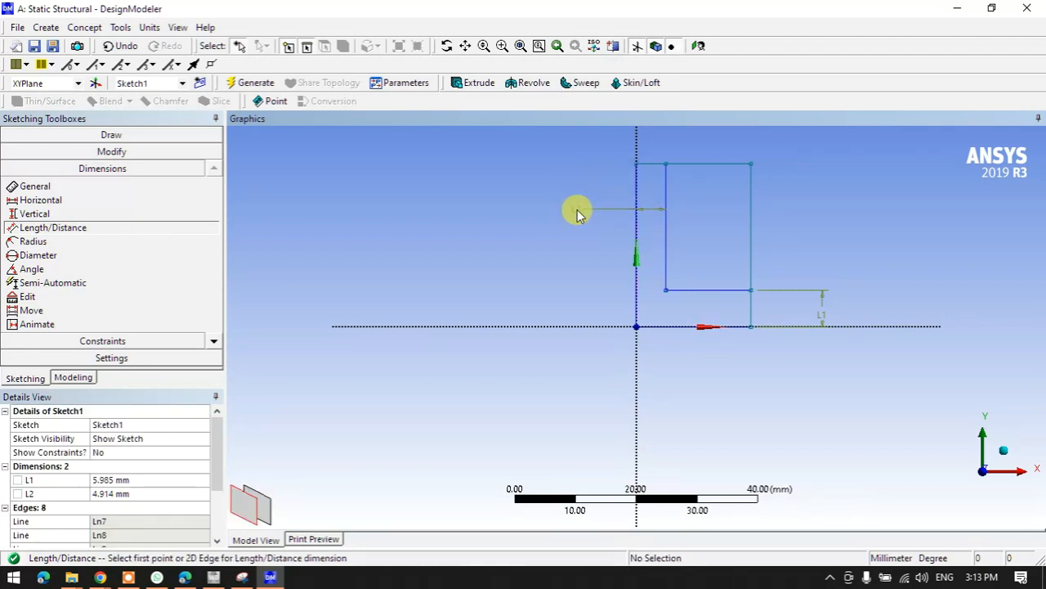
- Dimension the outer rectangle's overall height and width
left_click(649, 166)
left_click(666, 327)
left_click(564, 270)
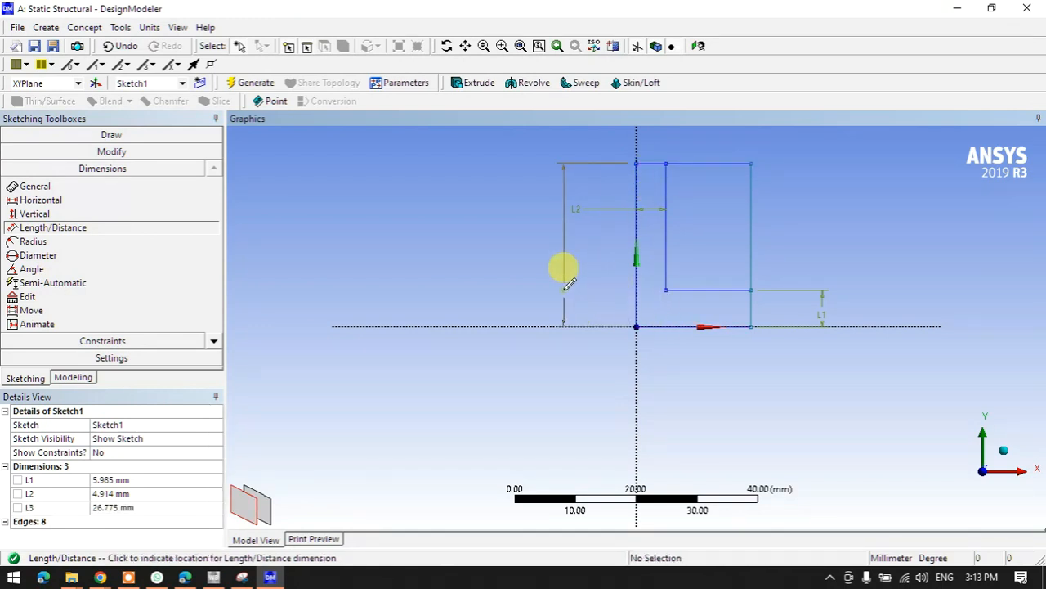
left_click(636, 290)
left_click(752, 317)
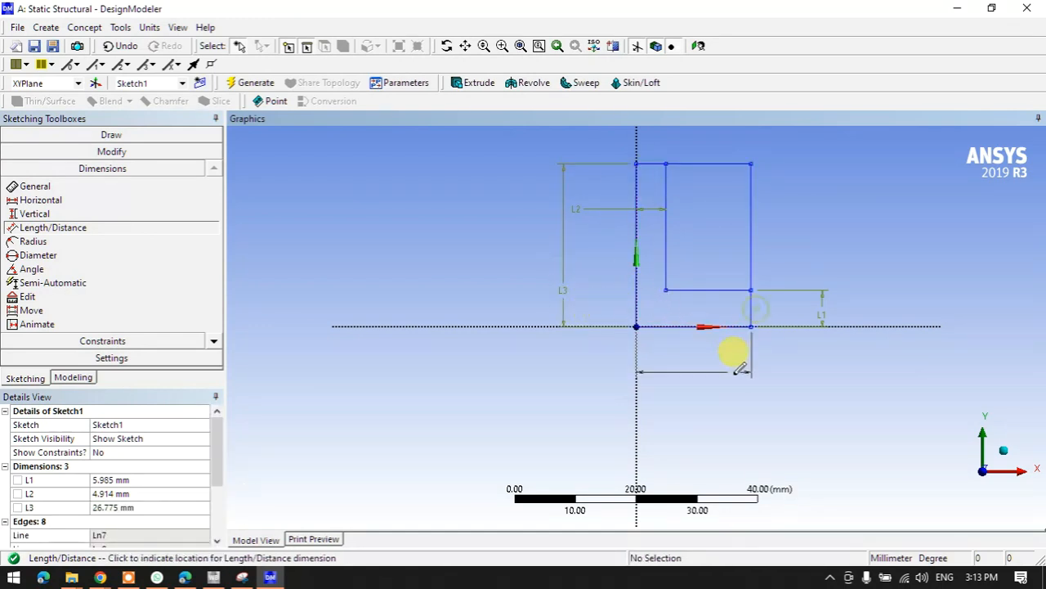
left_click(715, 378)
- Set both leg thickness dimensions, L1 and L2, to 5 mm
left_click(122, 480)
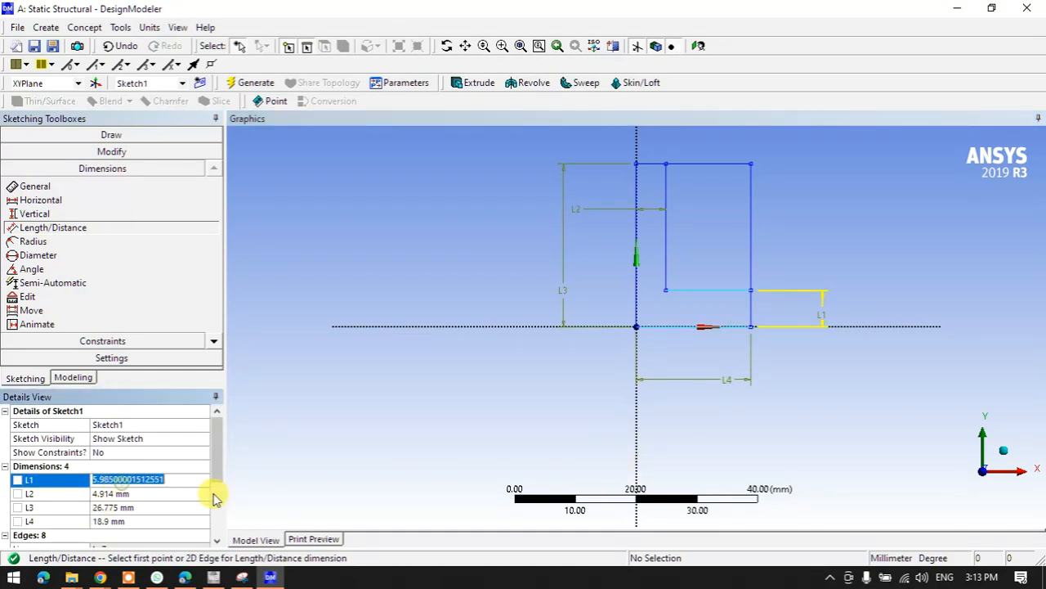
type("5")
left_click(155, 494)
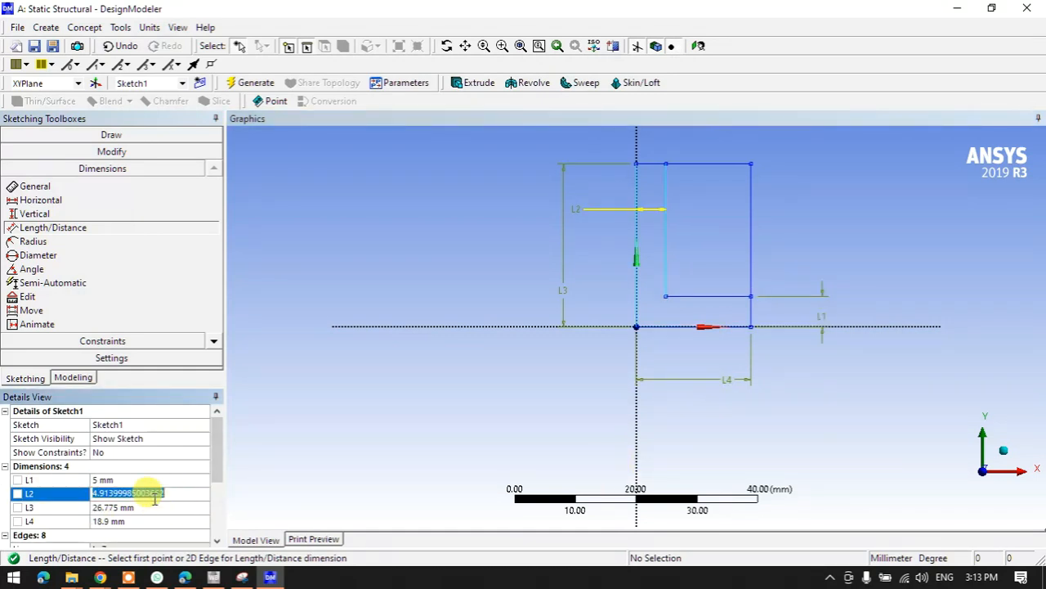
type("5")
key("Return")
- Set the outer rectangle's height L3 and width L4 to 25 mm each
left_click(150, 506)
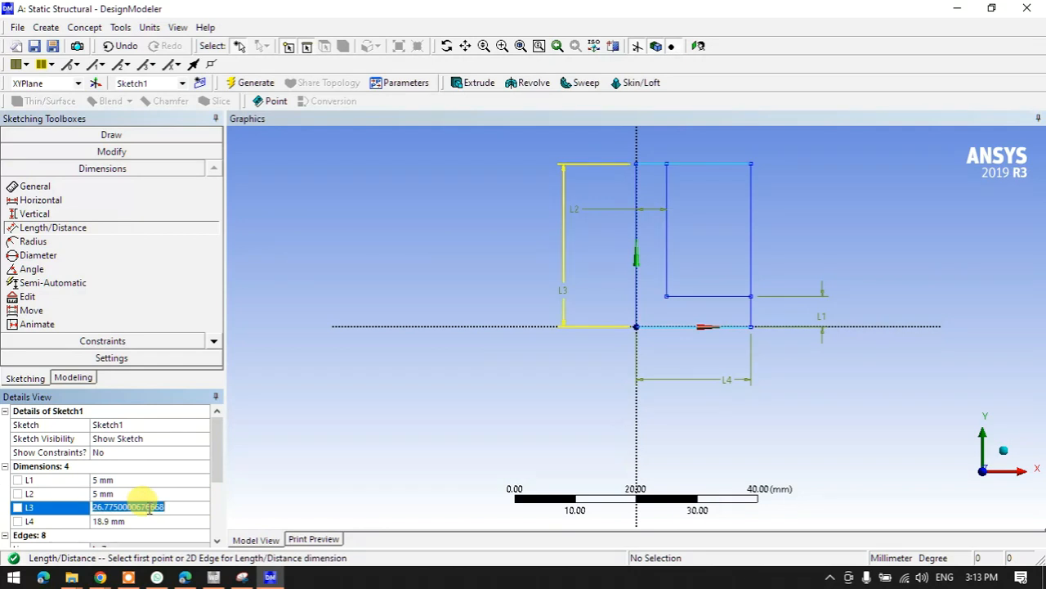
type("25")
key("Return")
left_click(147, 519)
type("25")
key("Return")
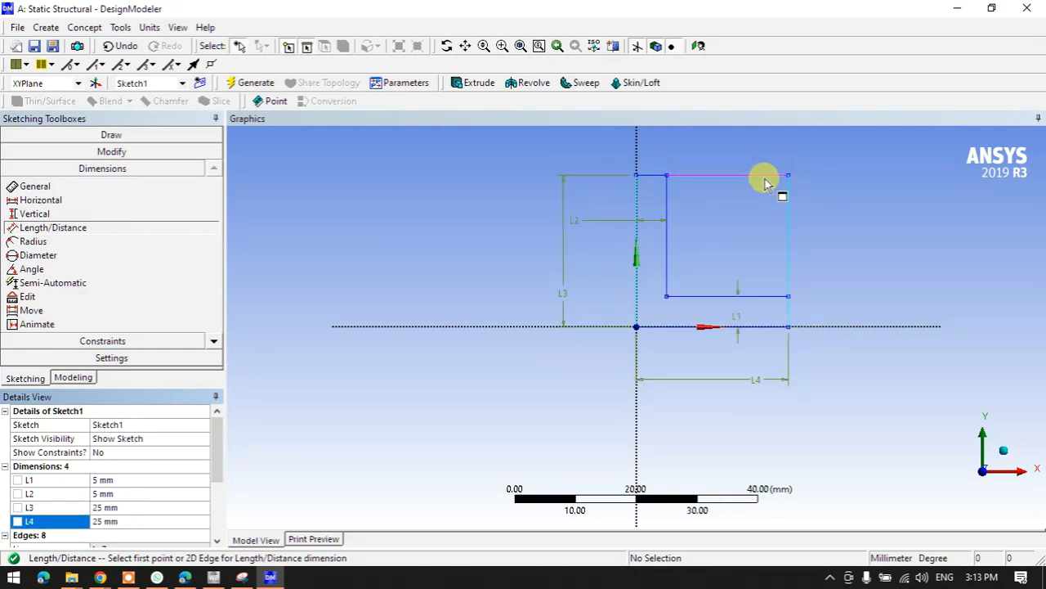
- Trim the overlapping upper and right edges of the rectangles to leave a closed L-shaped profile
left_click(107, 154)
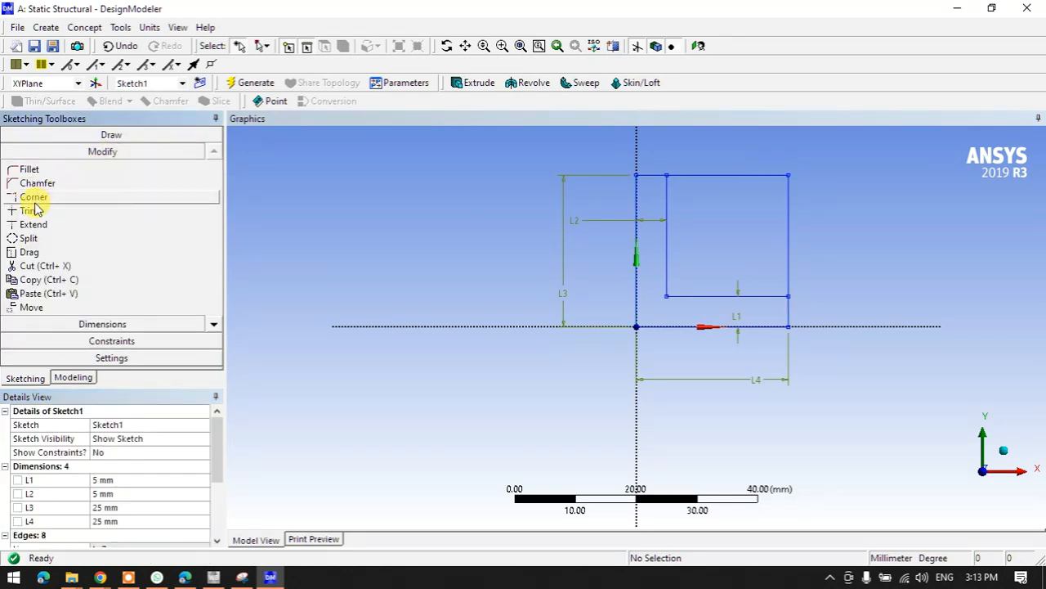
left_click(28, 215)
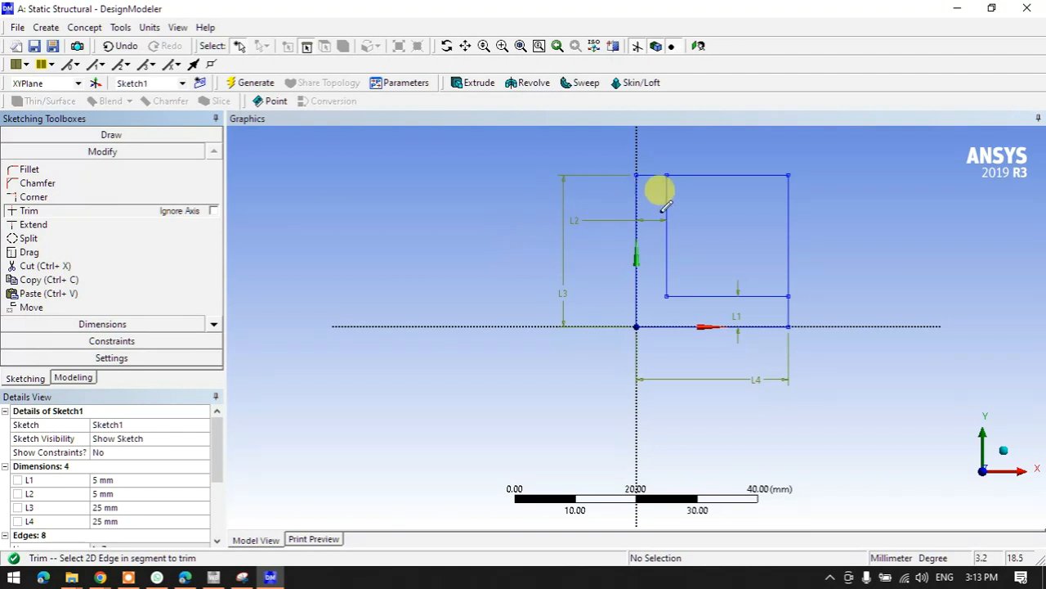
left_click(768, 175)
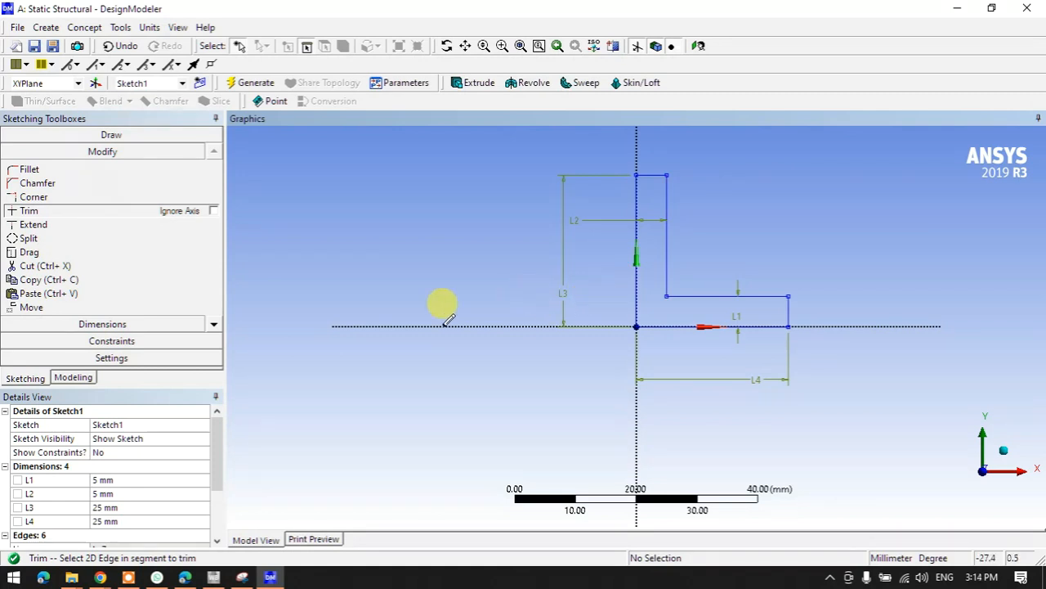
- Extrude the L-shaped profile in the Both - Symmetric direction with a depth of 15 mm and generate the solid
left_click(474, 84)
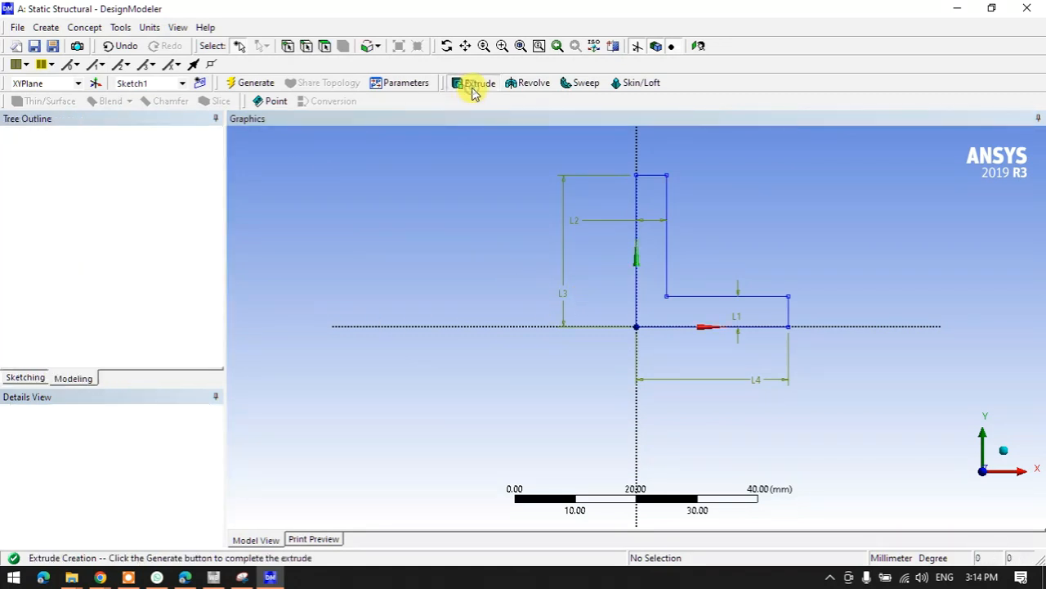
left_click(117, 438)
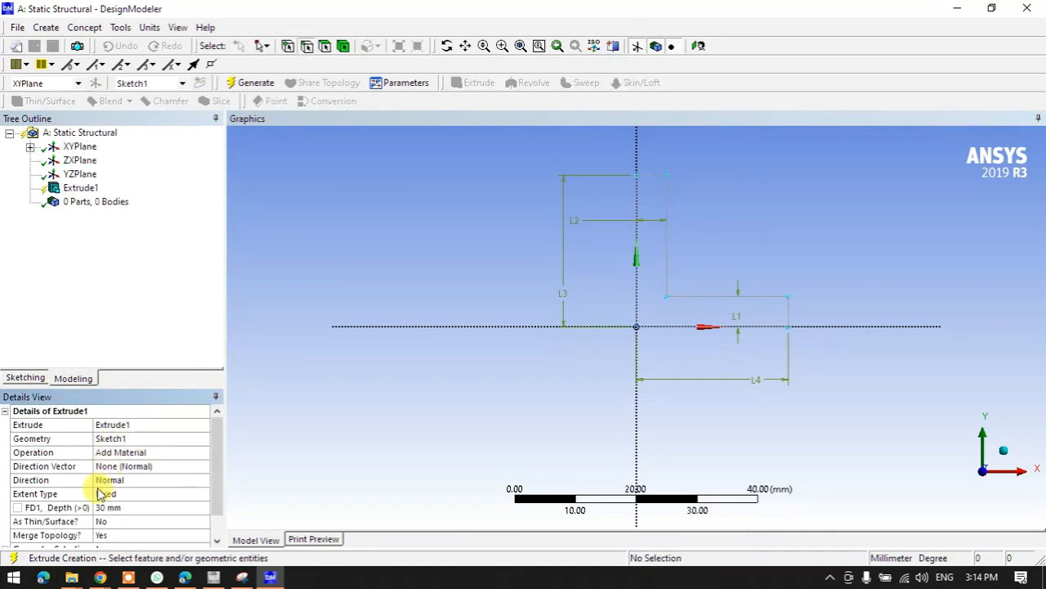
mouse_move(492, 422)
middle_mouse_down()
mouse_move(561, 373)
mouse_move(474, 409)
mouse_move(506, 428)
middle_mouse_up()
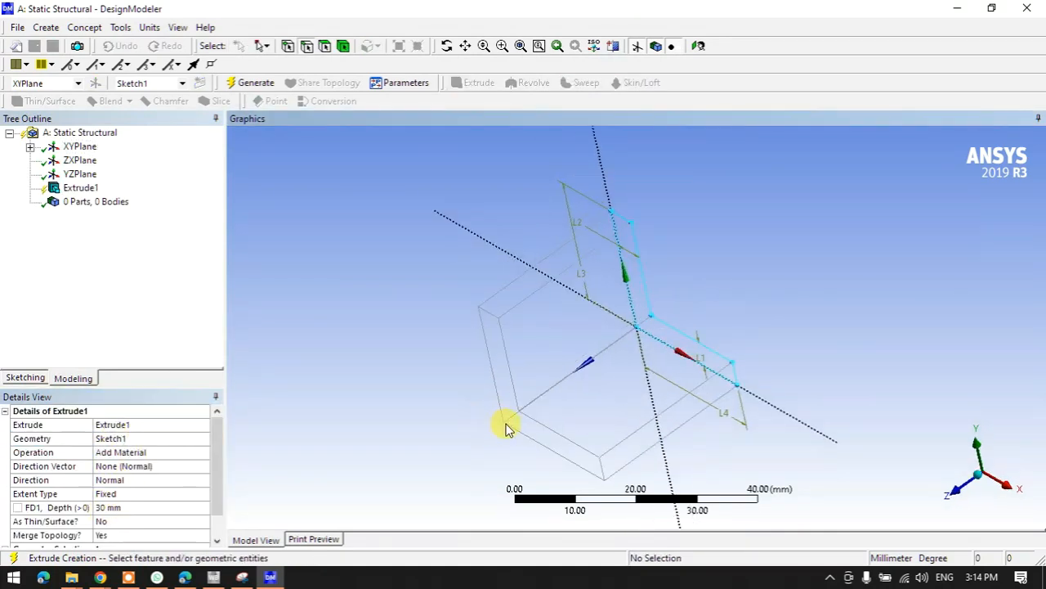
left_click(154, 482)
left_click(204, 484)
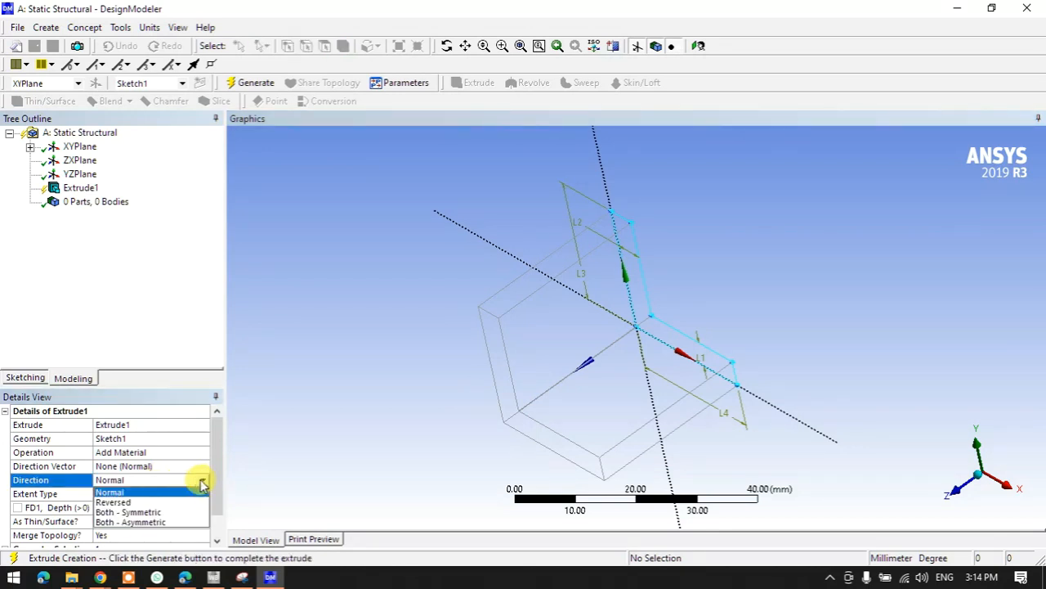
left_click(157, 515)
left_click(145, 507)
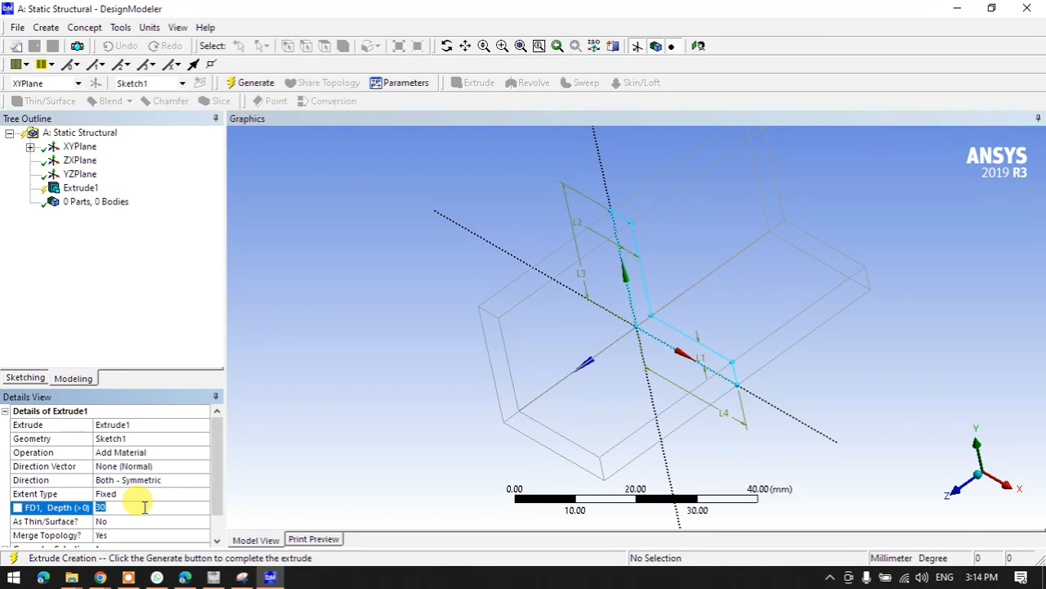
type("15")
key("Return")
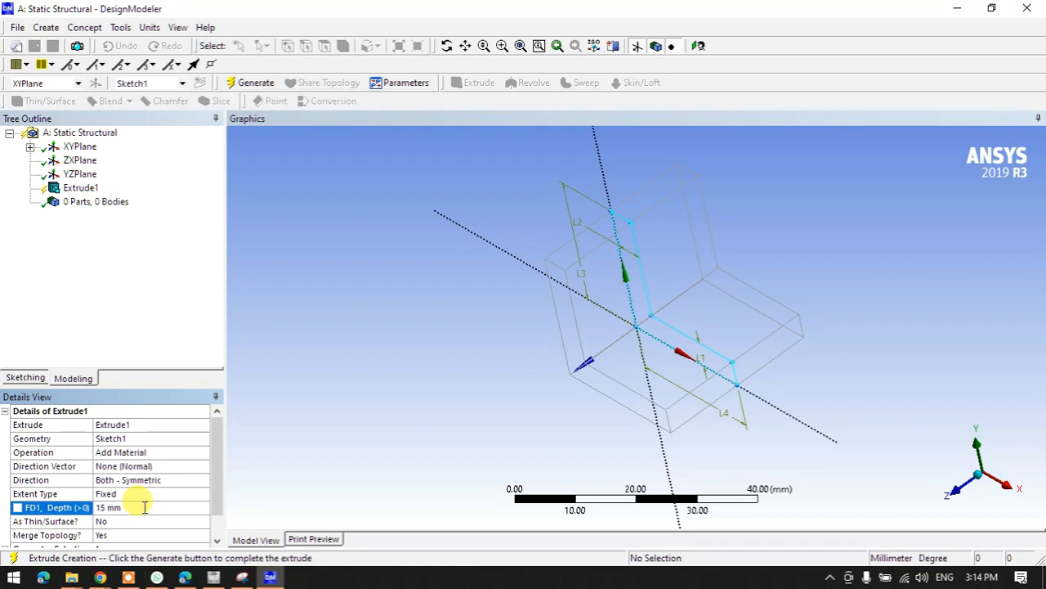
left_click(237, 83)
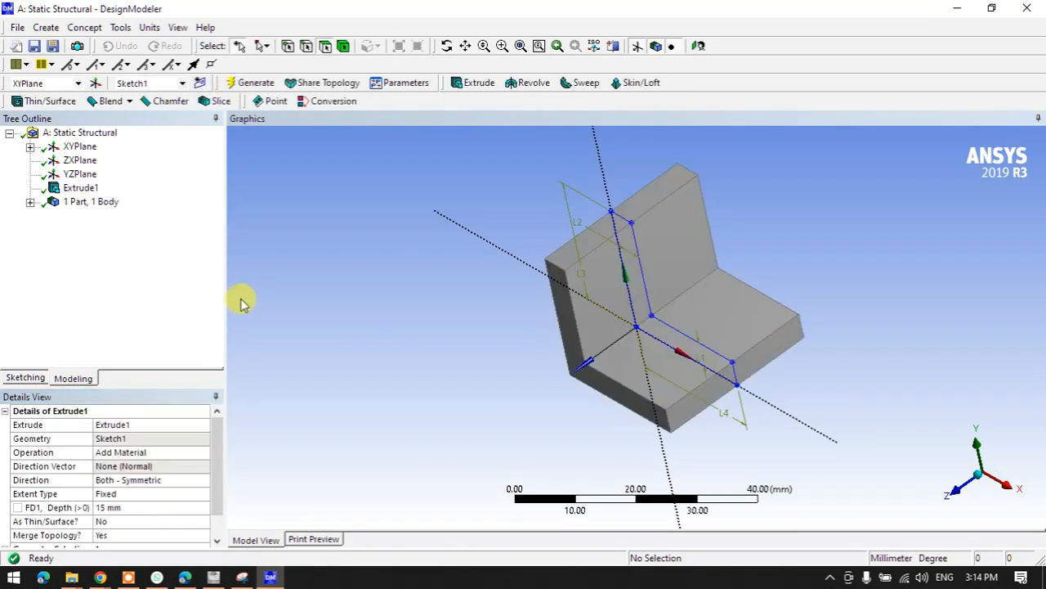
left_click(29, 201)
right_click(90, 215)
key("Escape")
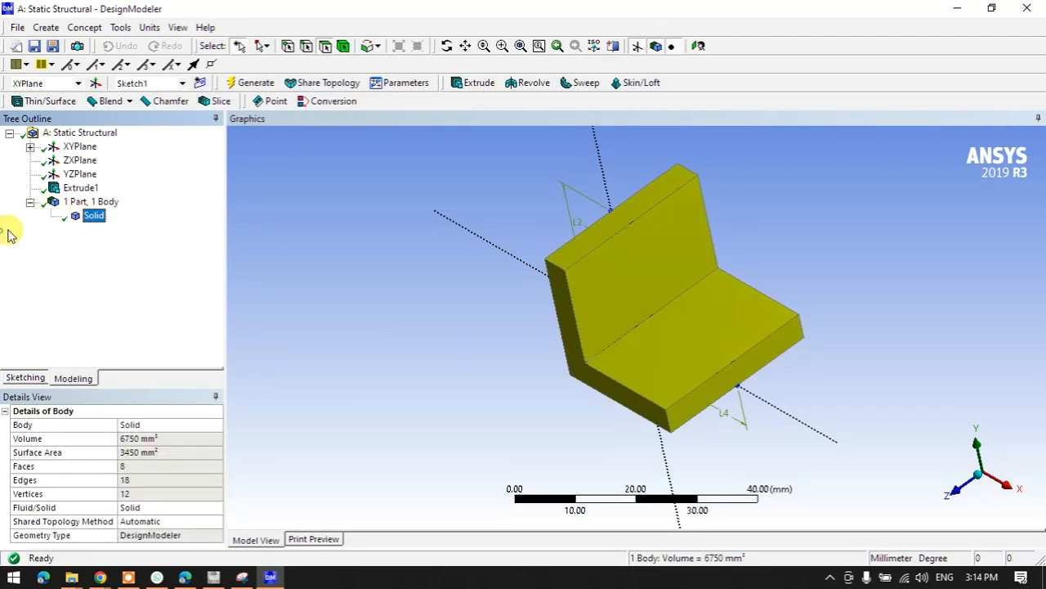
- Hide the L-profile sketch under the XYPlane and turn the model to face the +Z direction
left_click(29, 147)
right_click(95, 160)
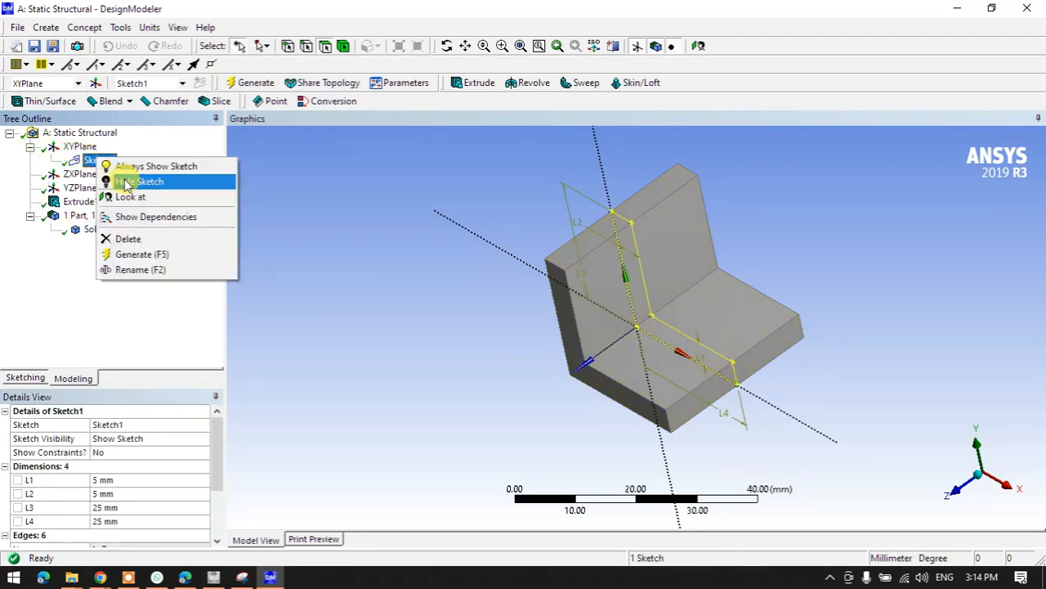
left_click(127, 181)
left_click(955, 495)
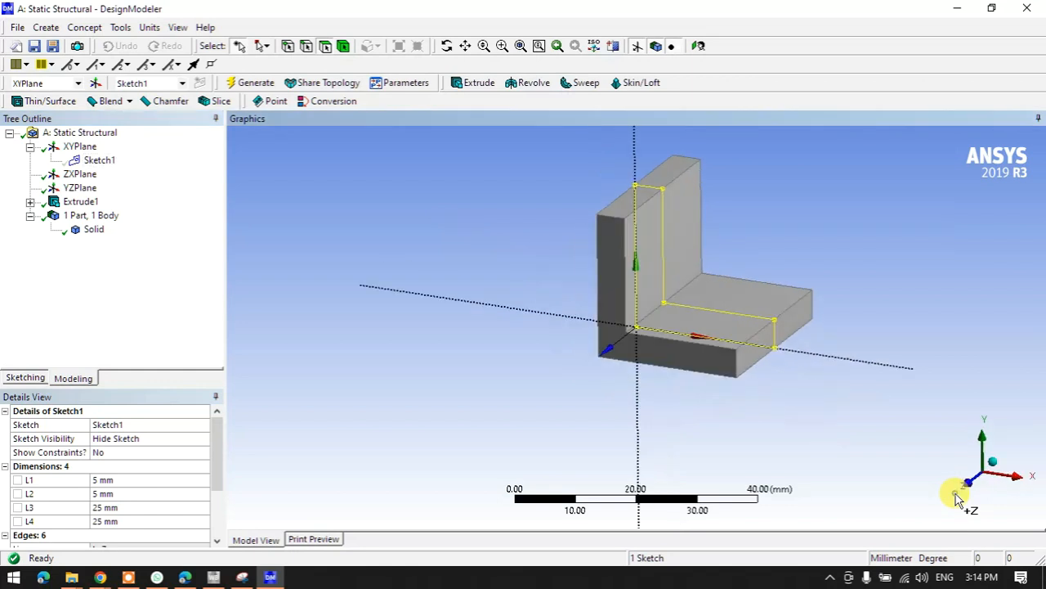
- Create a new sketch on the XYPlane for a second L-shaped profile
left_click(274, 232)
left_click(91, 148)
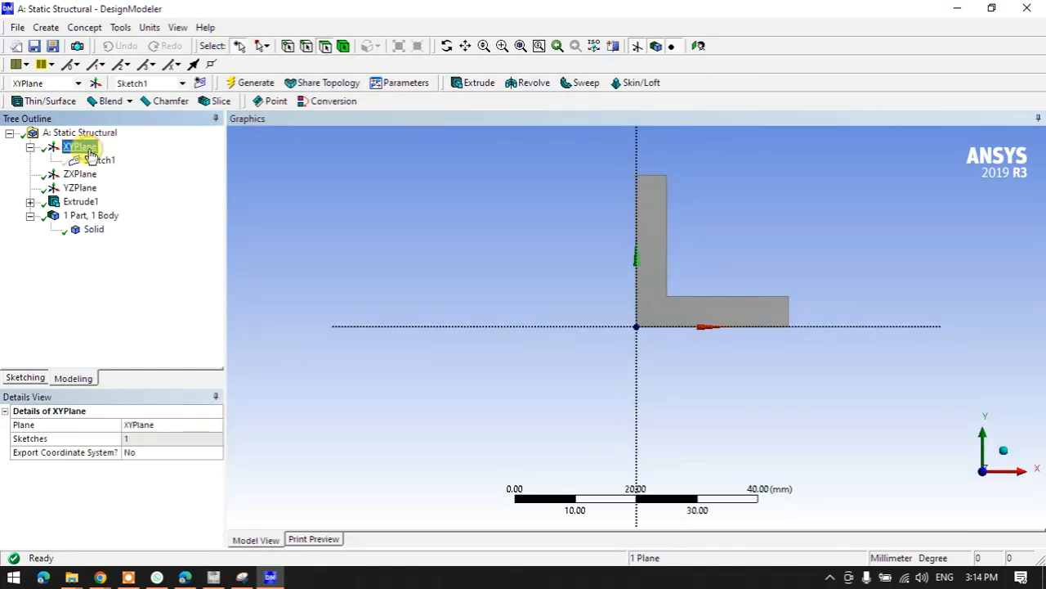
left_click(201, 83)
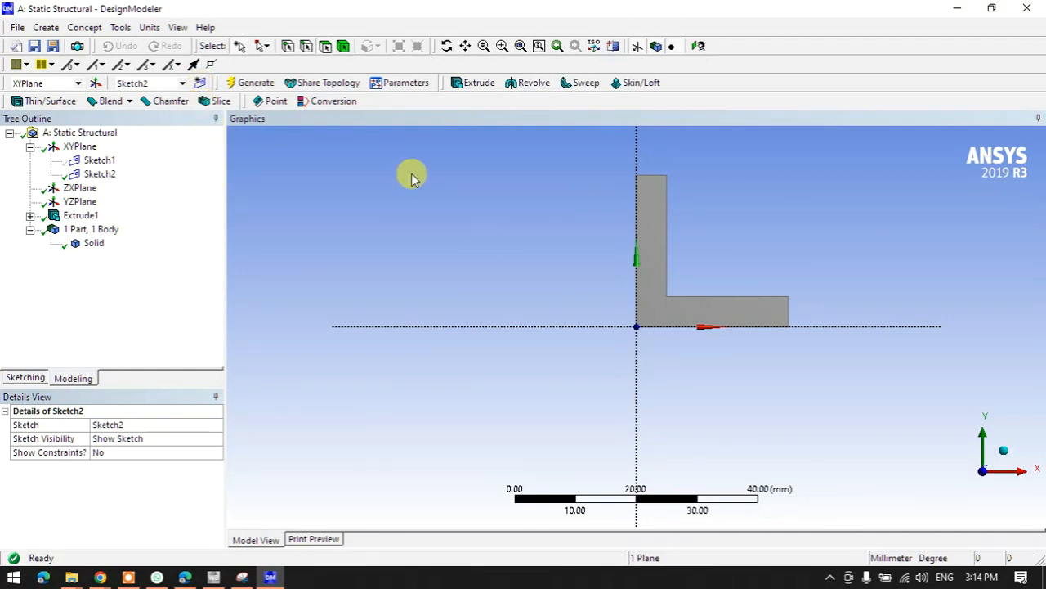
left_click(26, 378)
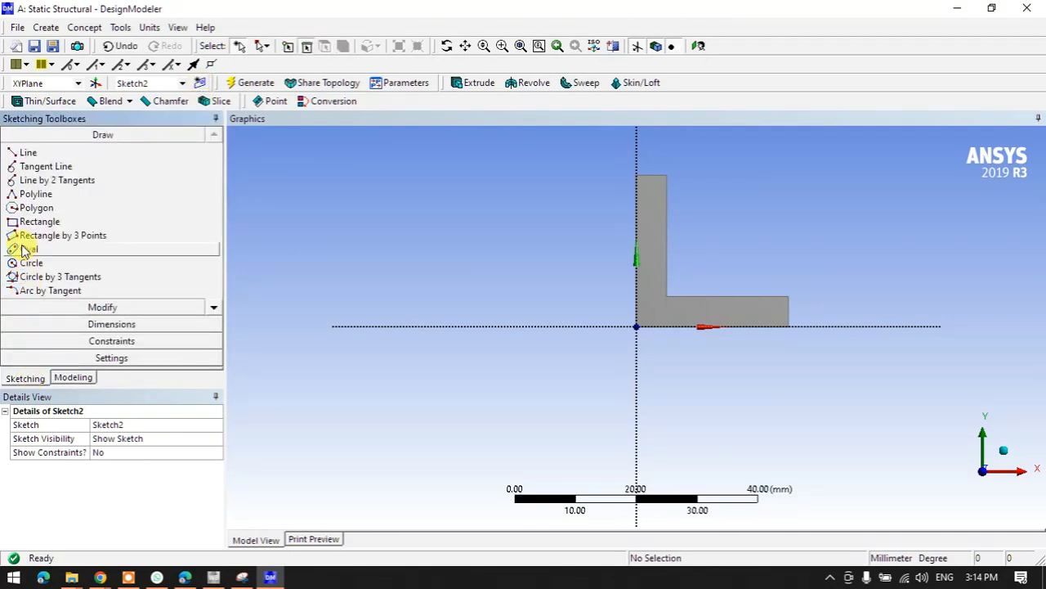
- Sketch two rectangles beside the L-shaped body, sharing the upper right corner: an outer one about 29 x 32 mm on the X axis and an inner one about 22 x 25 mm
left_click(18, 225)
scroll(367, 303, "up", 3)
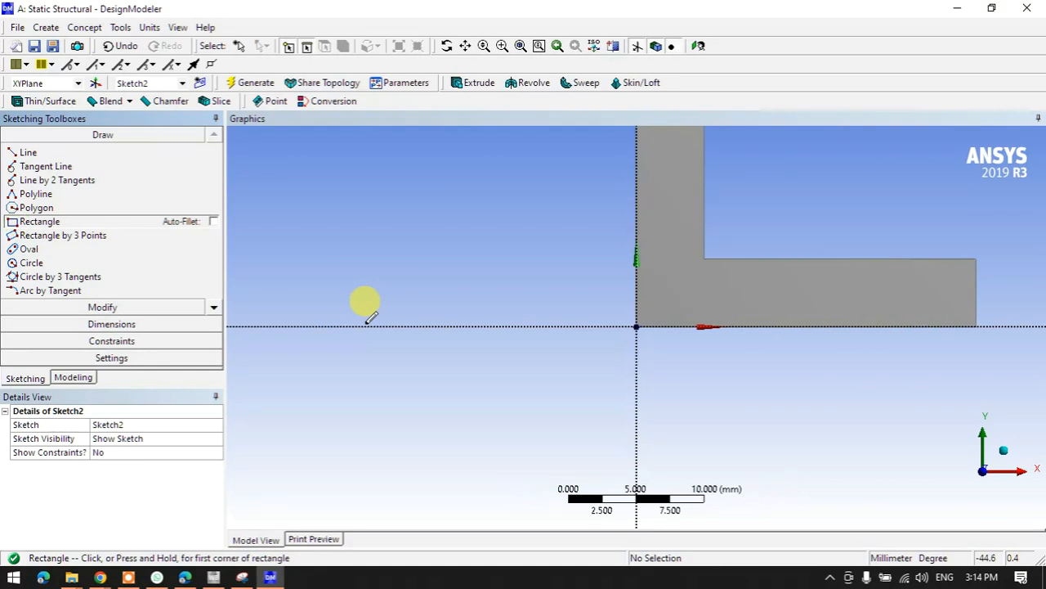
scroll(367, 303, "down", 6)
scroll(797, 354, "up", 3)
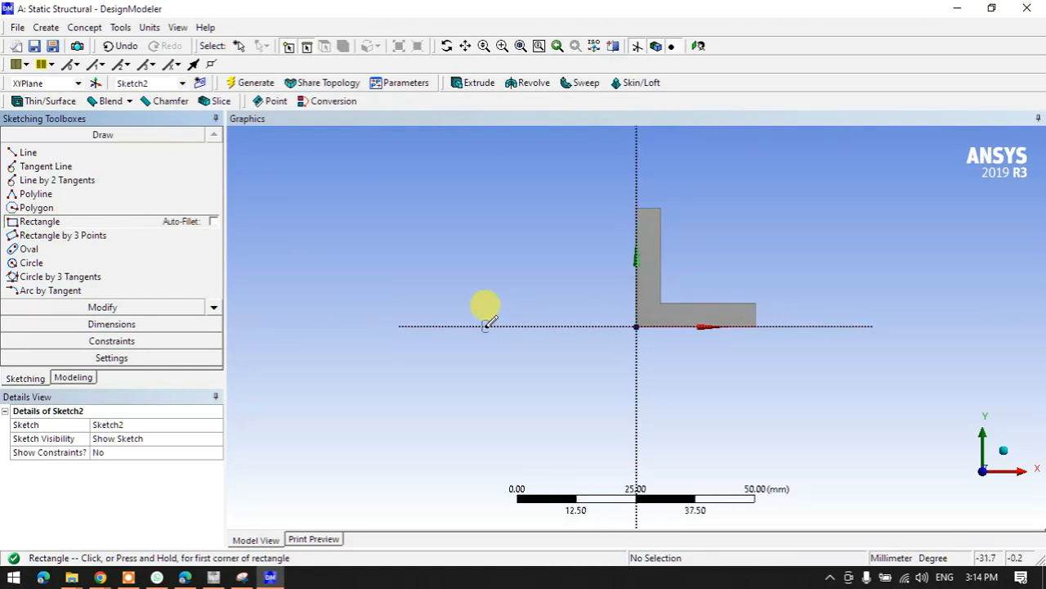
middle_click_drag(617, 345, 374, 417, "ctrl")
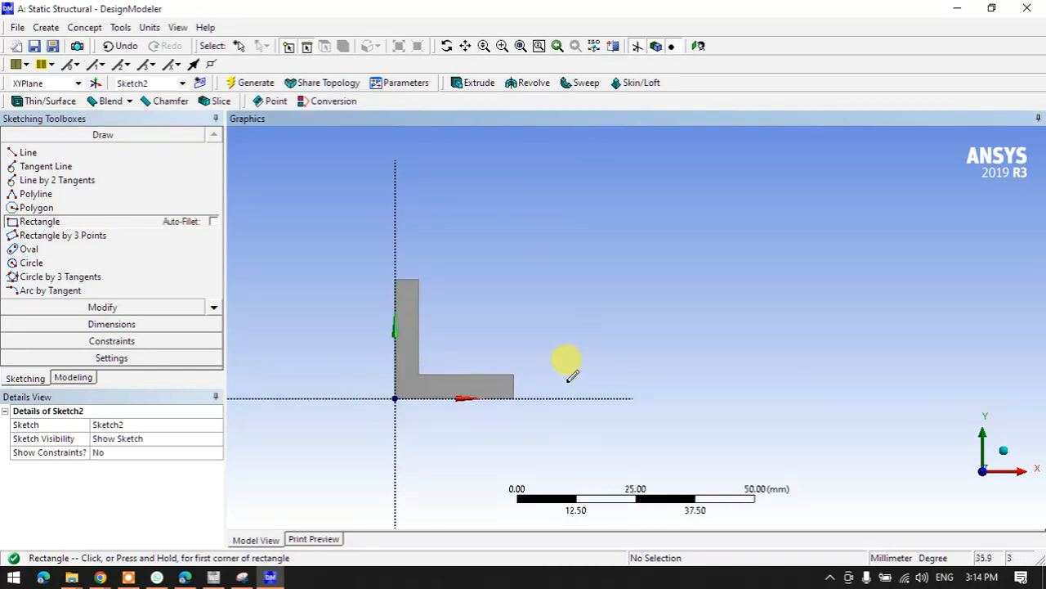
left_click(566, 398)
left_click(705, 247)
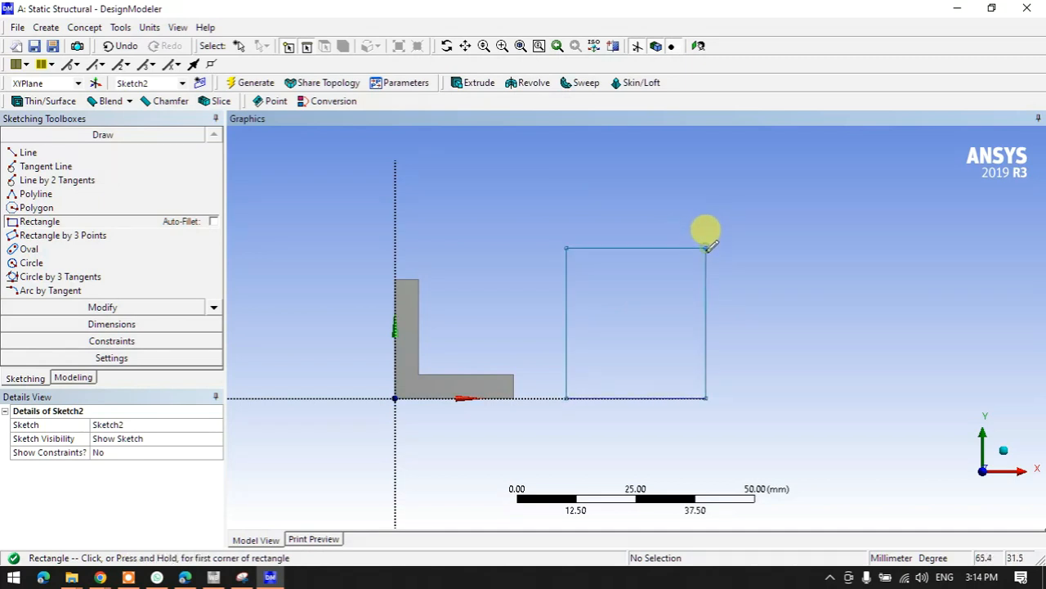
left_click(705, 248)
left_click(603, 366)
- Add length dimensions for the gaps between the two rectangles' lower edges and between their left edges
left_click(103, 324)
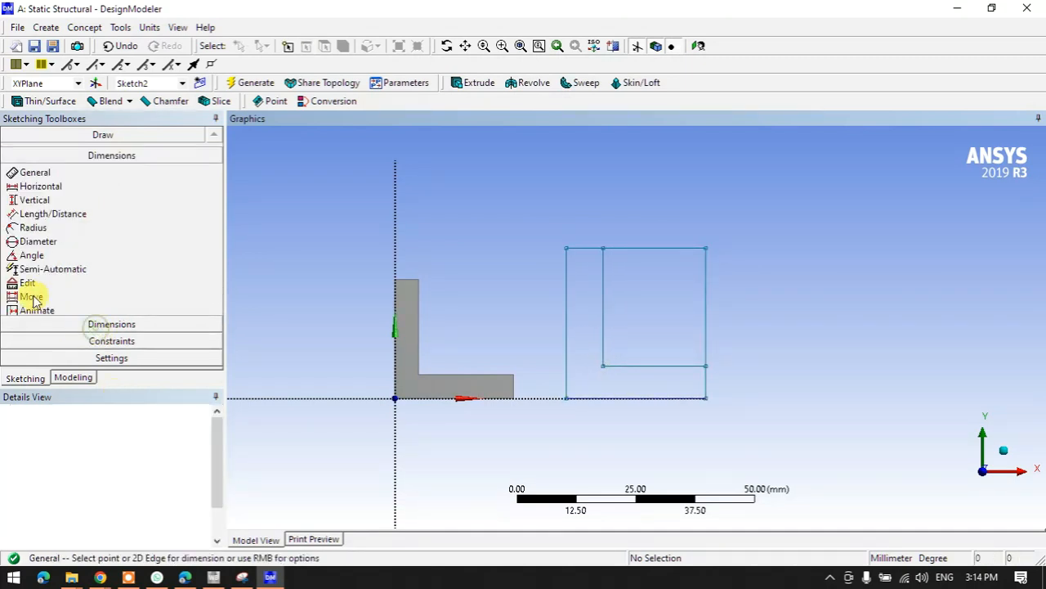
left_click(35, 227)
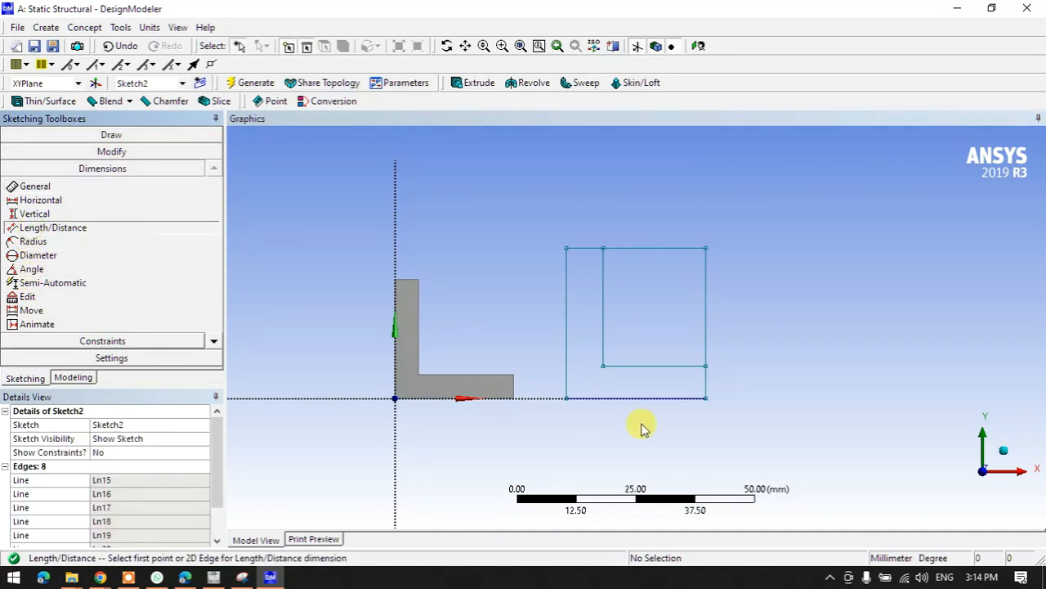
left_click(661, 366)
left_click(660, 398)
left_click(744, 368)
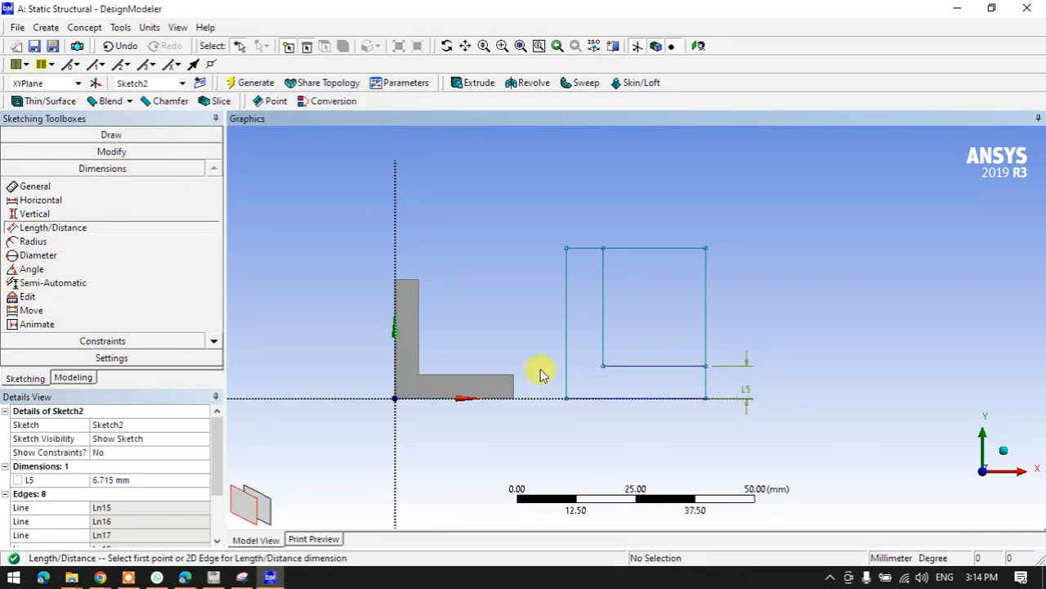
left_click(570, 337)
left_click(602, 320)
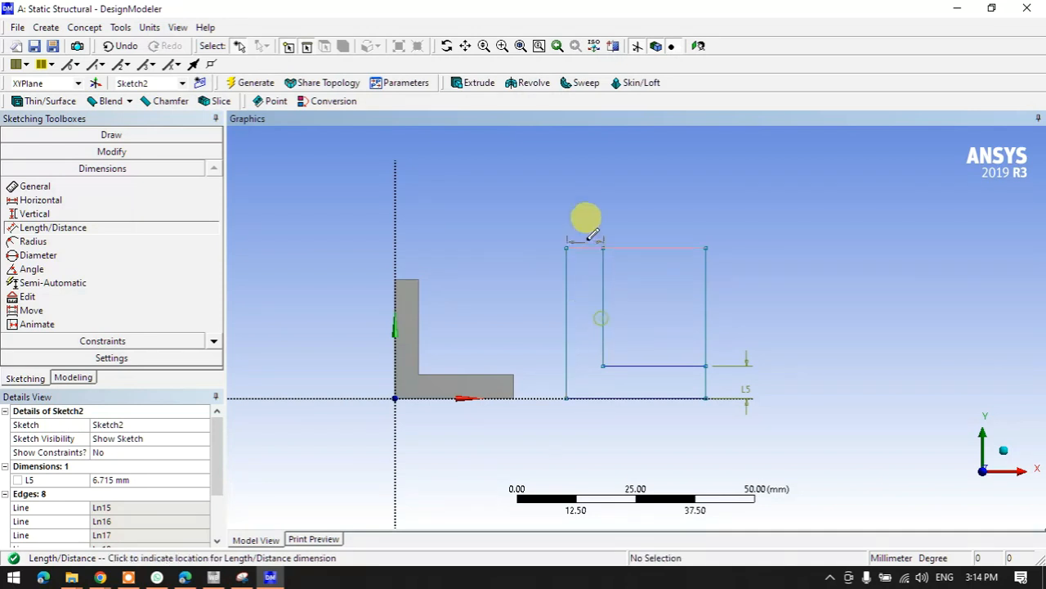
left_click(583, 219)
- Add length dimensions for the outer rectangle's overall height and overall width
left_click(578, 248)
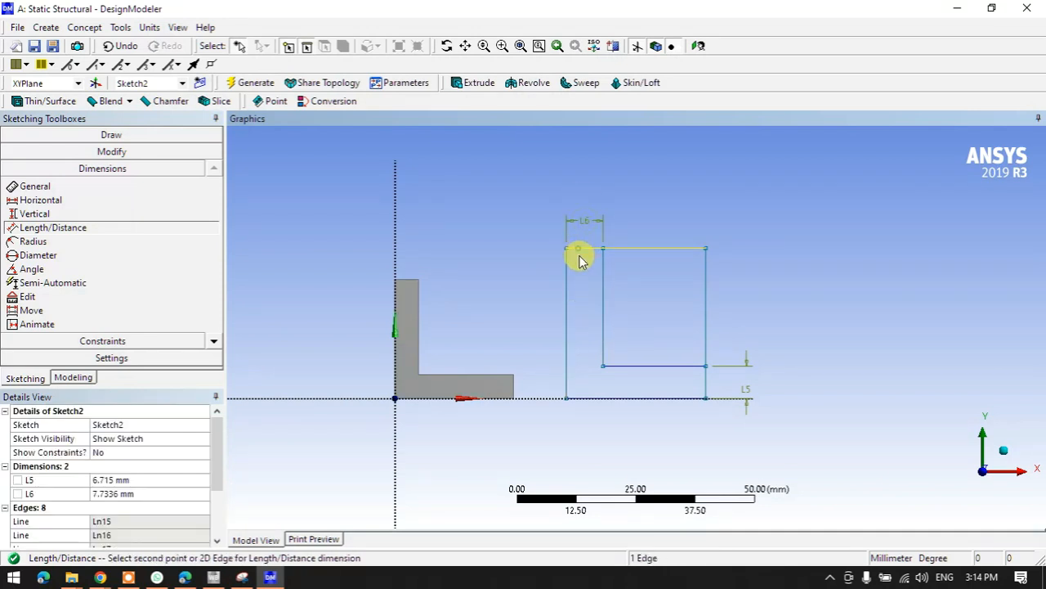
left_click(586, 398)
left_click(548, 364)
left_click(566, 374)
left_click(708, 382)
left_click(654, 424)
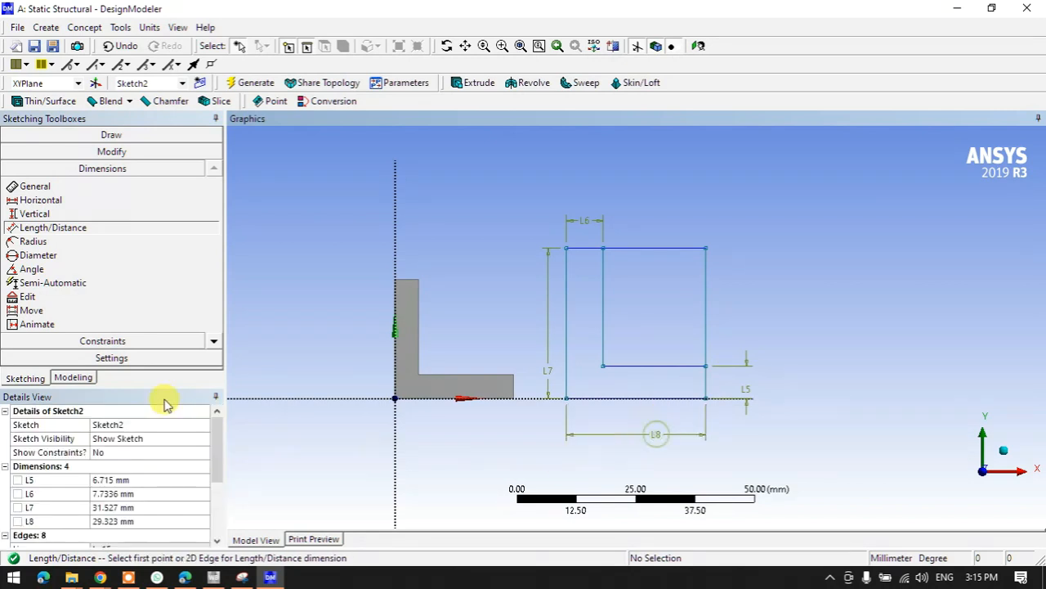
- Set the rectangle gaps L5 and L6 to 5 mm, and the outer height L7 and width L8 to 25 mm
left_click(130, 480)
type("5")
key("Return")
left_click(122, 493)
type("5")
left_click(122, 507)
type("25")
left_click(124, 520)
type("25")
key("Return")
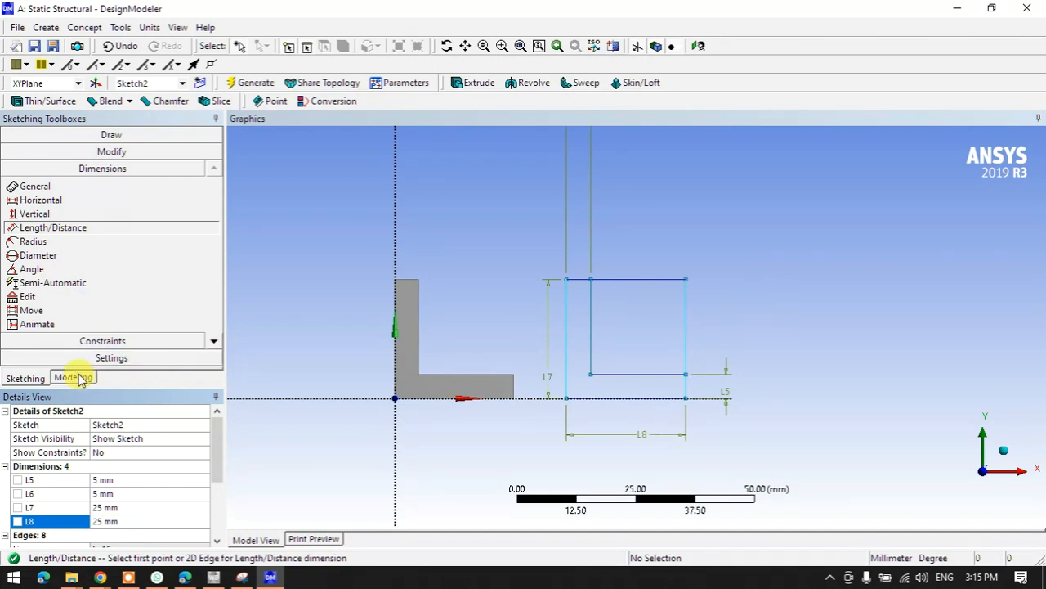
- Trim the overlapping upper and right edges of the second pair of rectangles to leave a closed L-shaped profile
left_click(85, 155)
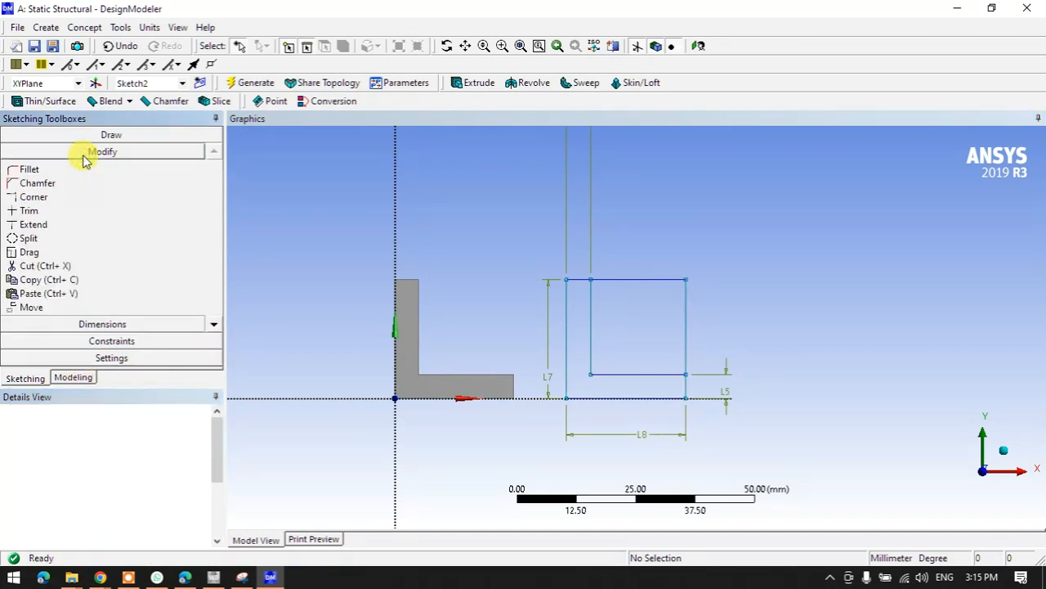
left_click(51, 211)
left_click(646, 279)
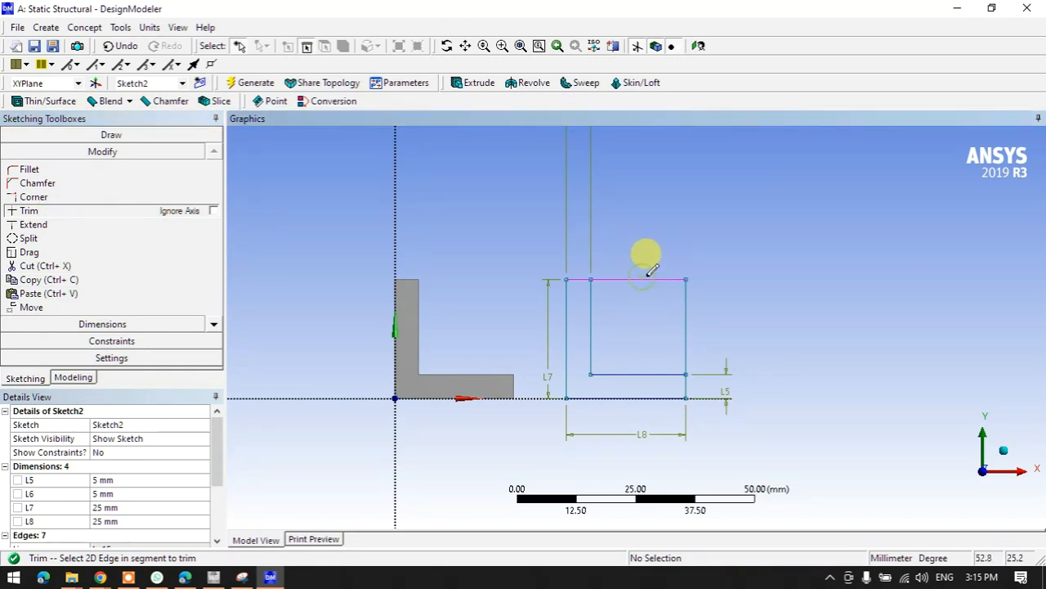
left_click(655, 279)
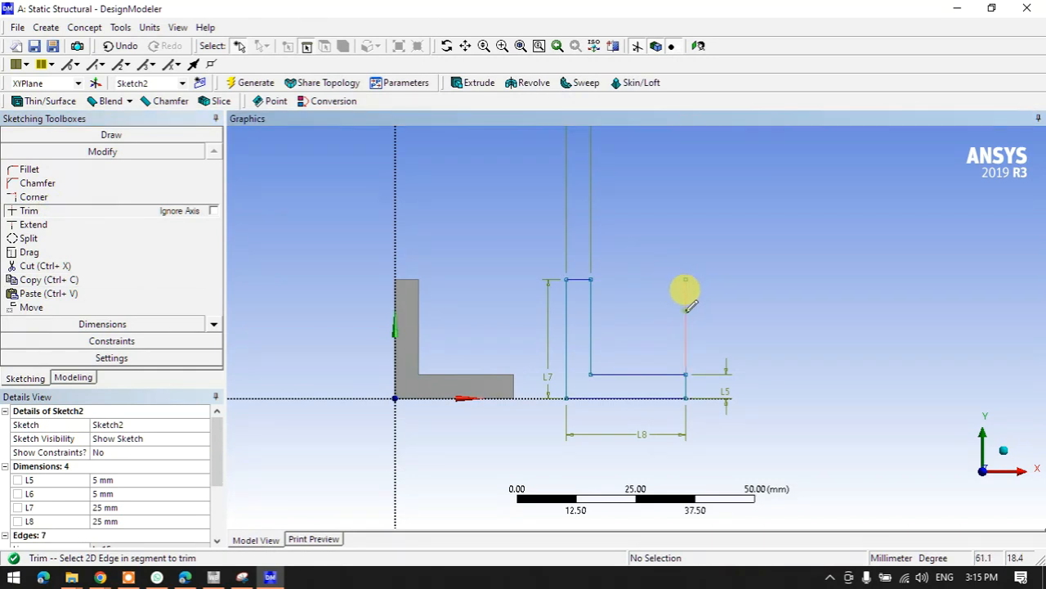
- Extrude the second L-shaped profile 15 mm in the Both - Symmetric direction and generate the solid
left_click(473, 83)
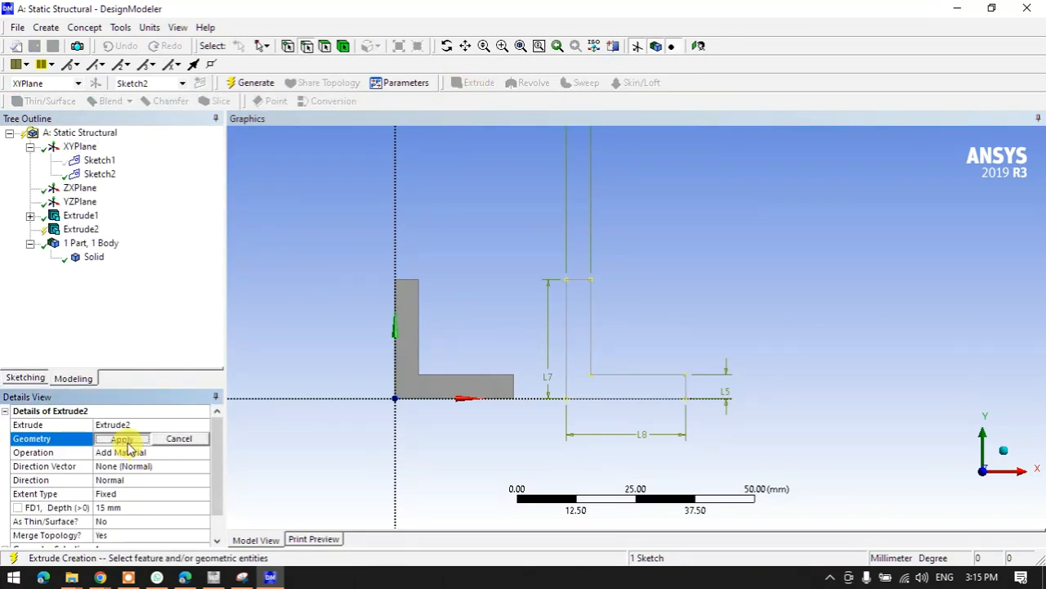
left_click(121, 439)
double_click(126, 483)
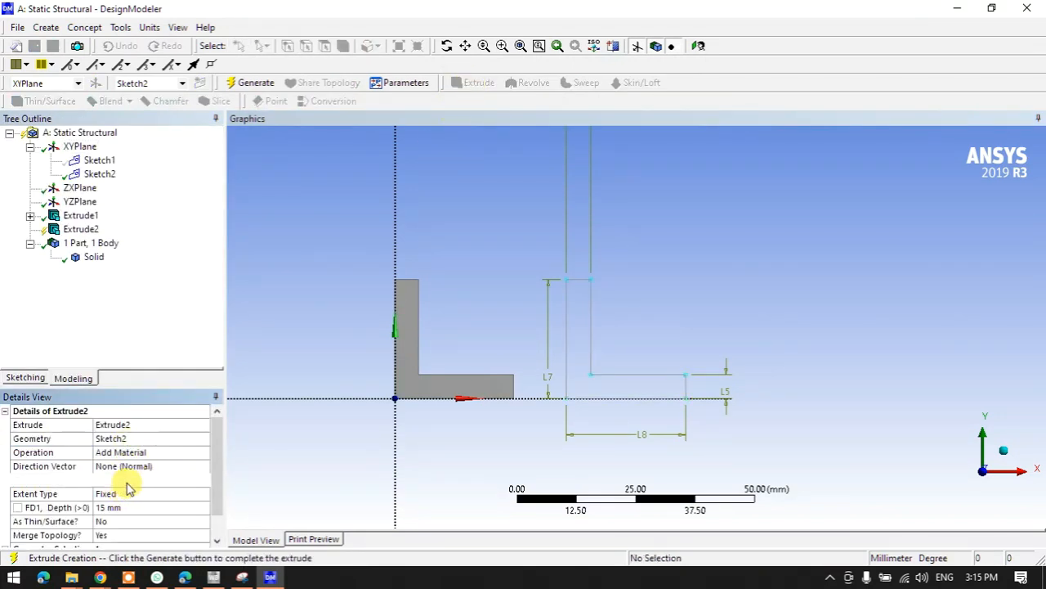
double_click(126, 484)
middle_click_drag(311, 450, 439, 420)
left_click(261, 85)
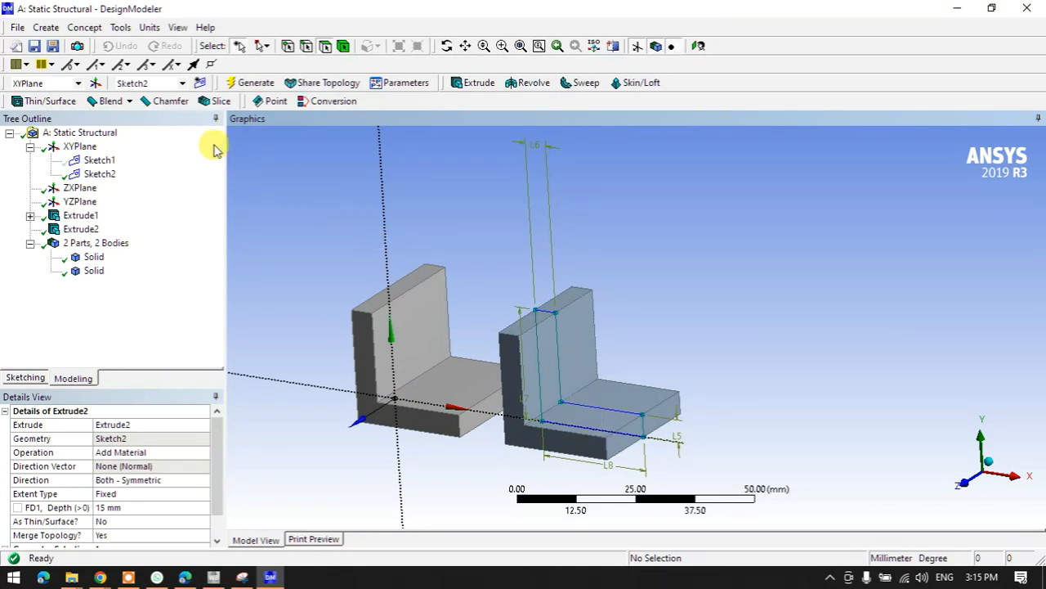
- Create another sketch on the XYPlane and face the +Z direction, ready for sketching
left_click(199, 83)
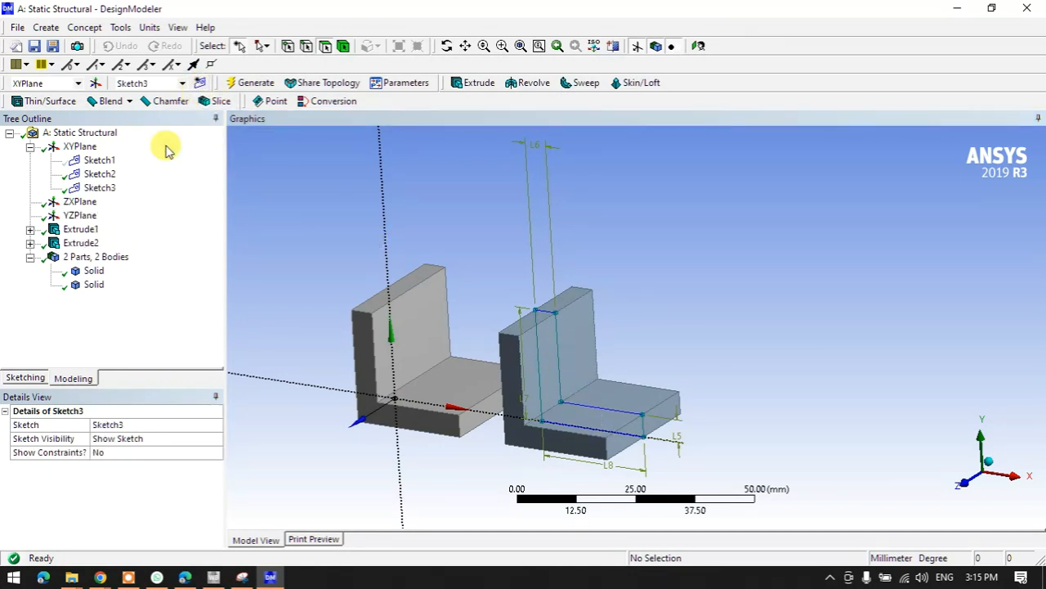
left_click(963, 488)
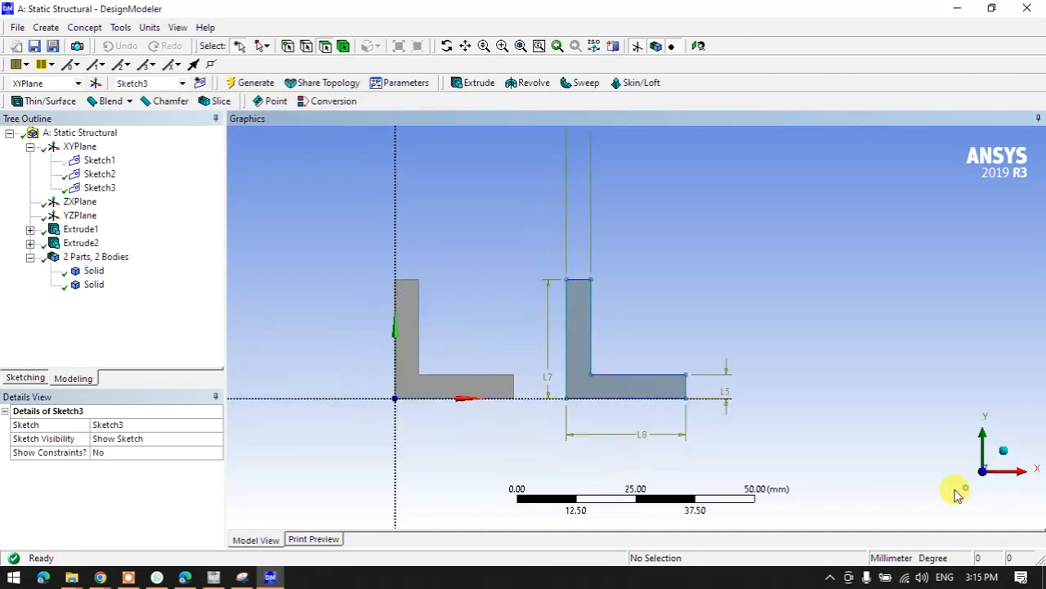
left_click(26, 377)
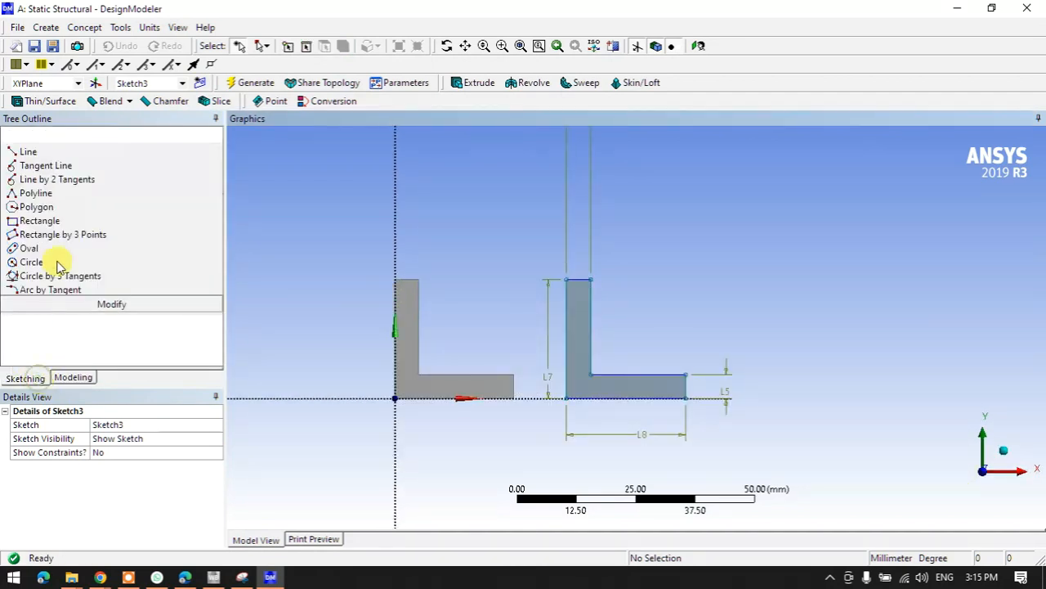
- Sketch a closed right triangle in the second bracket's inner corner, about 14 mm high on the vertical leg and about 11 mm long on the horizontal leg
left_click(24, 152)
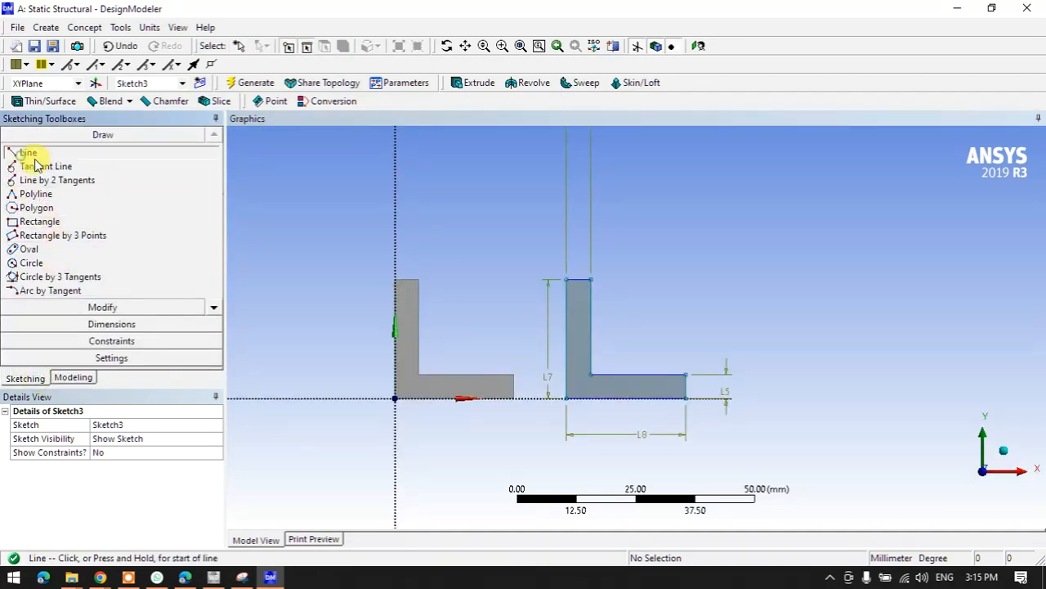
left_click(591, 280)
left_click(596, 372)
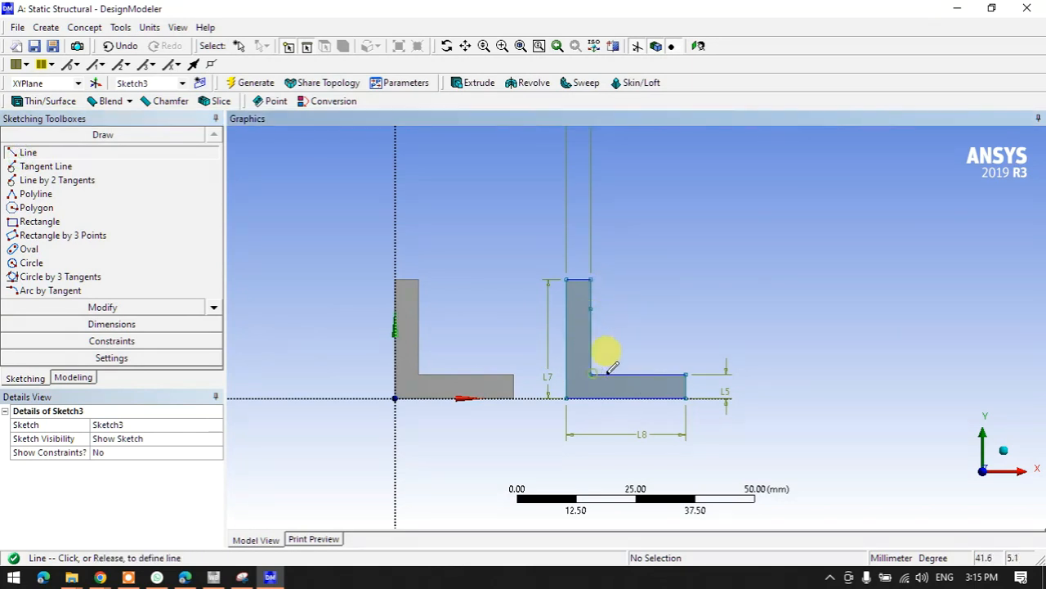
left_click(591, 373)
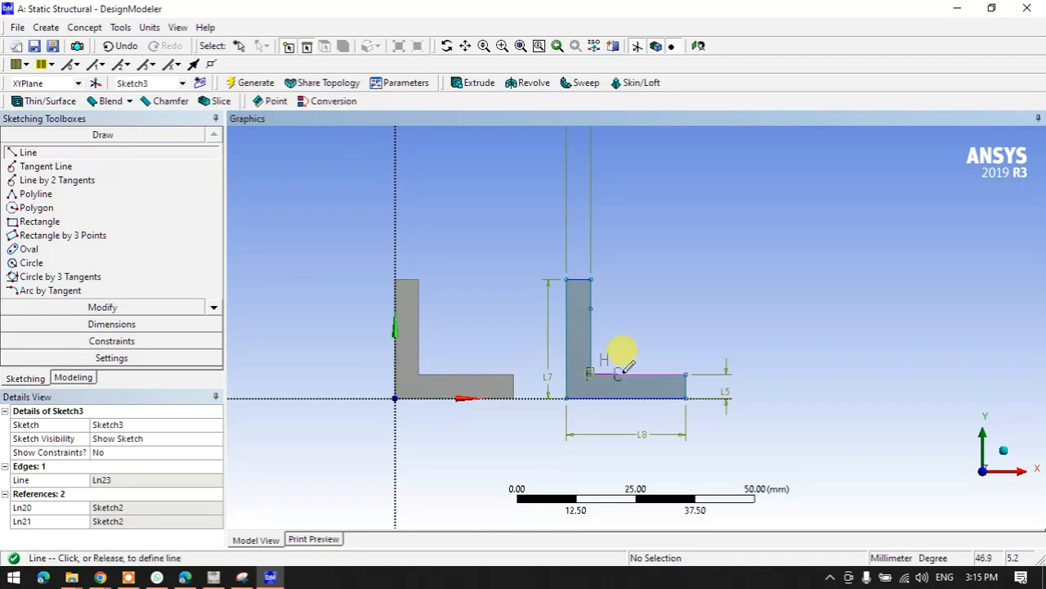
left_click(644, 374)
left_click(644, 374)
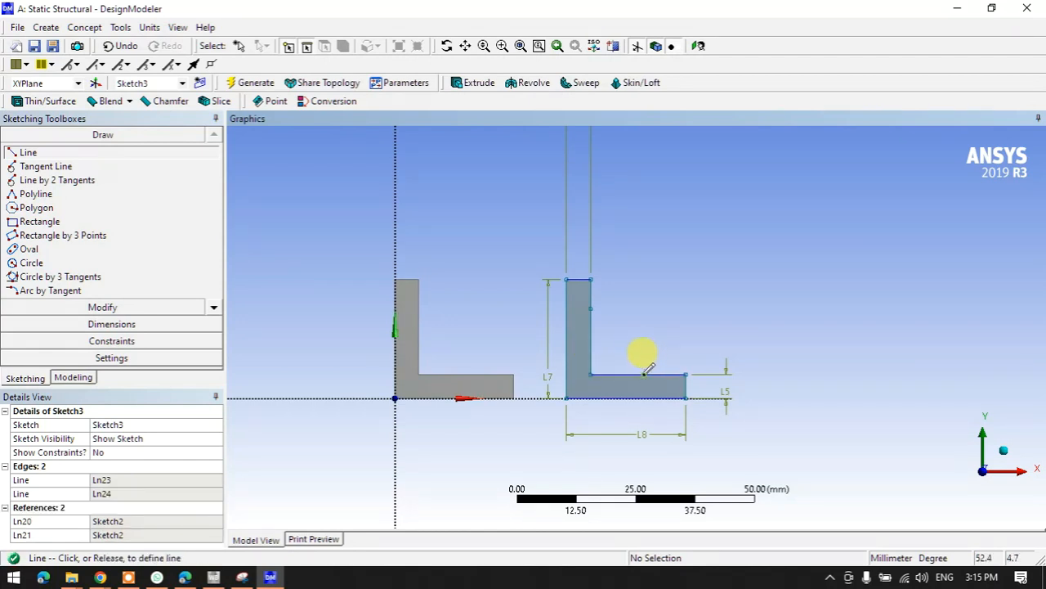
left_click(591, 308)
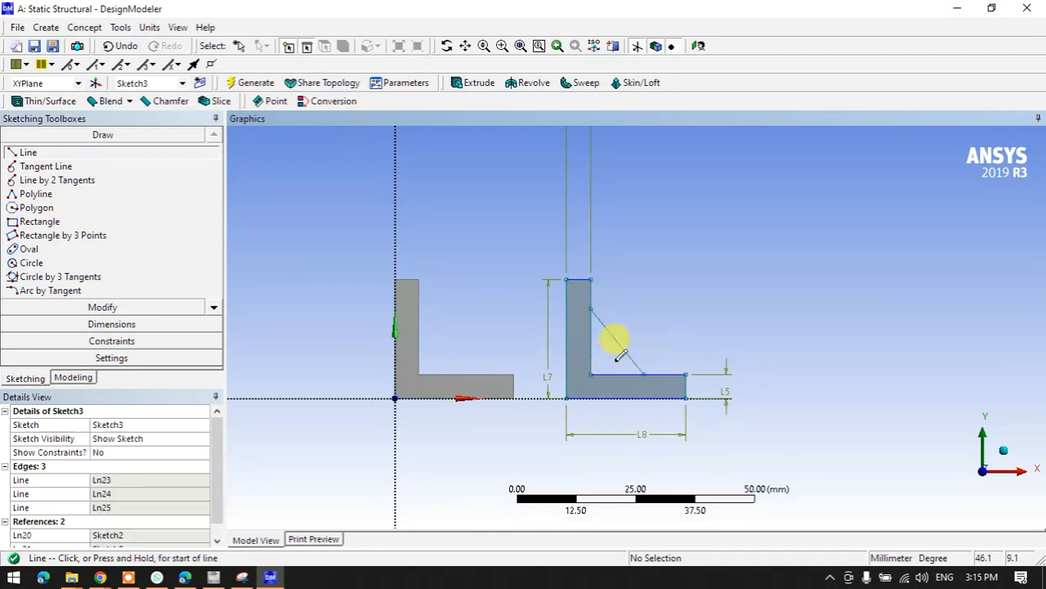
- Add length dimensions for the triangle's vertical side and horizontal side
left_click(74, 325)
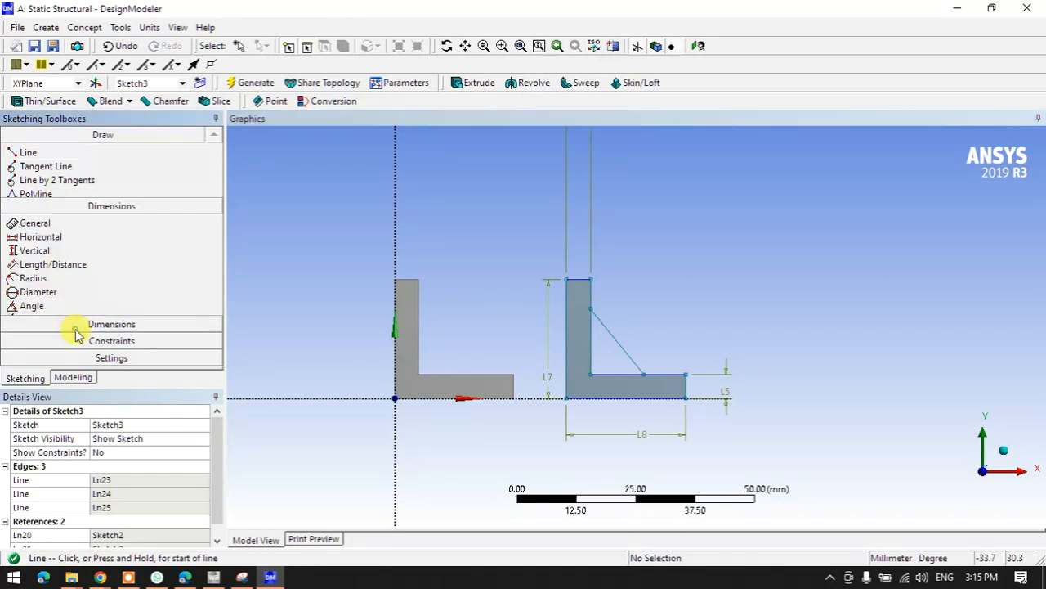
left_click(52, 227)
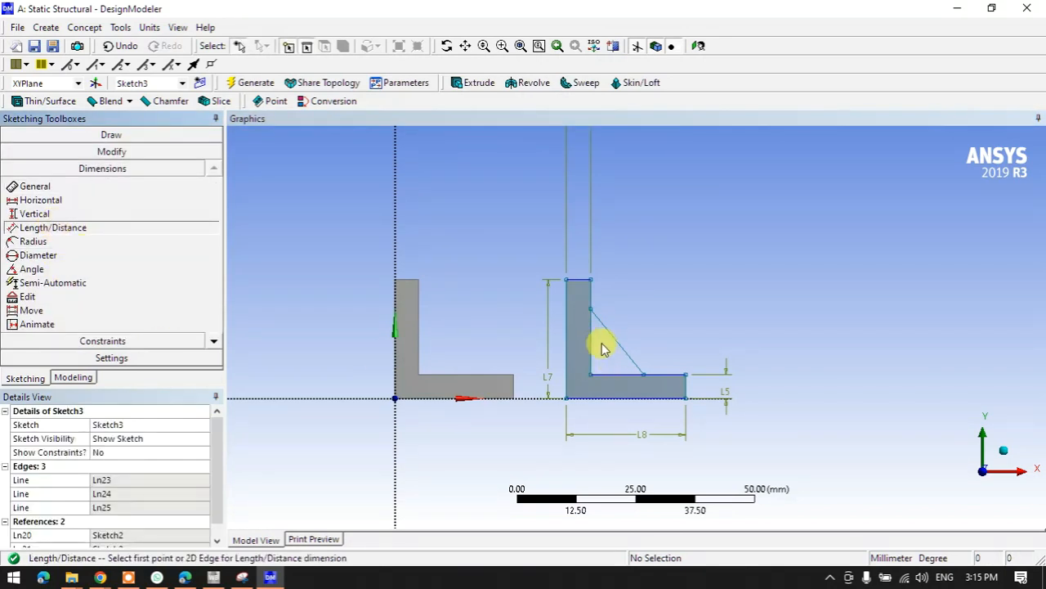
left_click(591, 308)
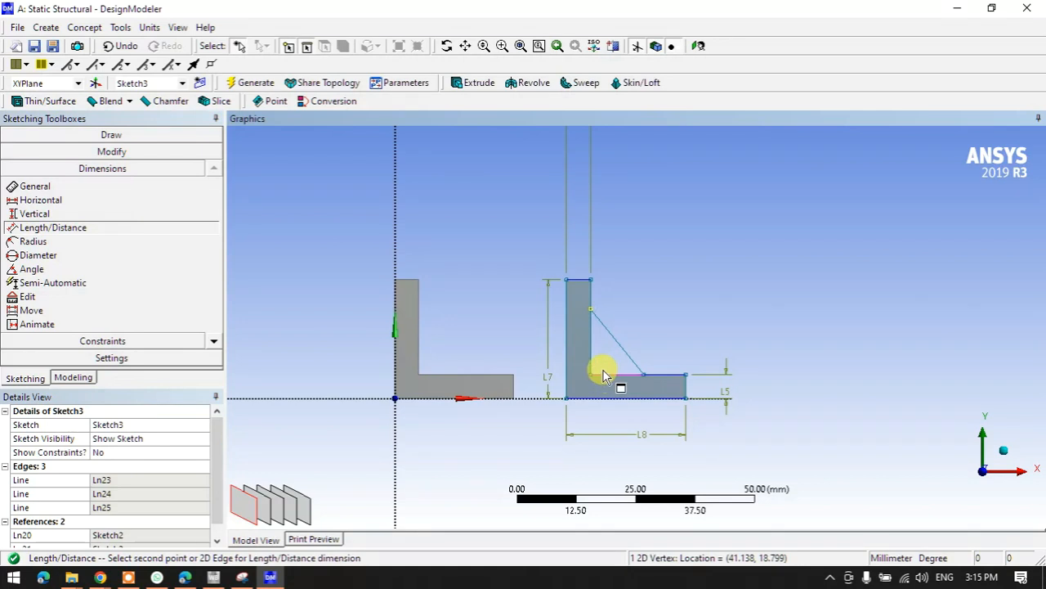
left_click(592, 374)
left_click(538, 344)
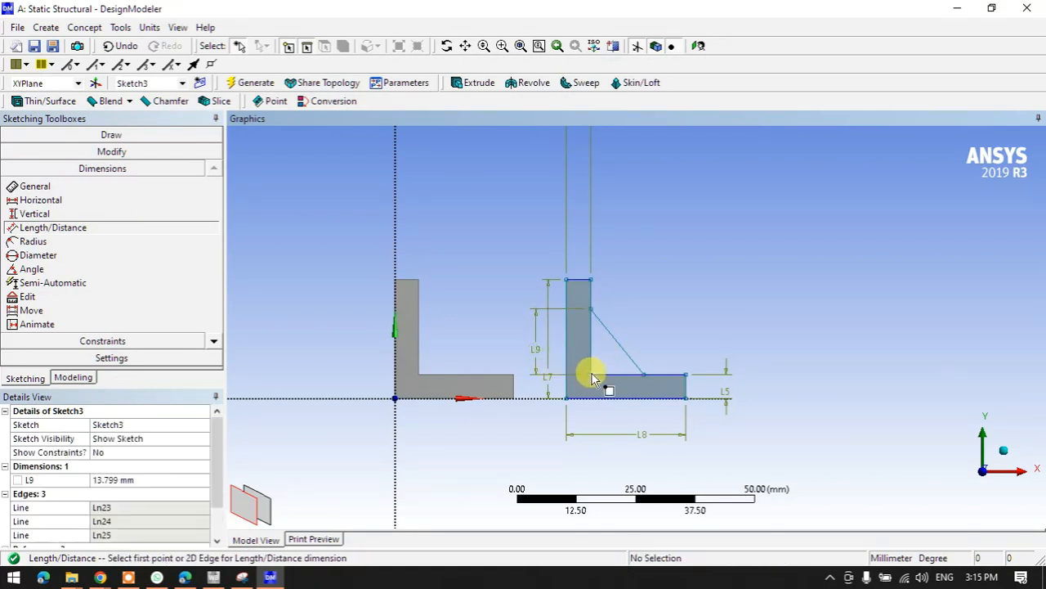
left_click(592, 373)
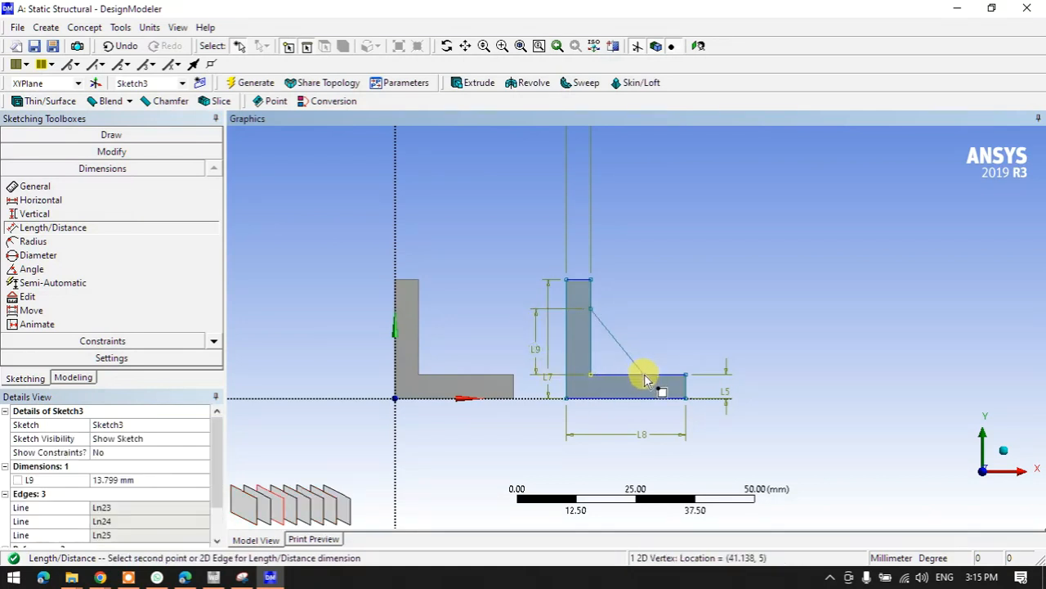
left_click(645, 375)
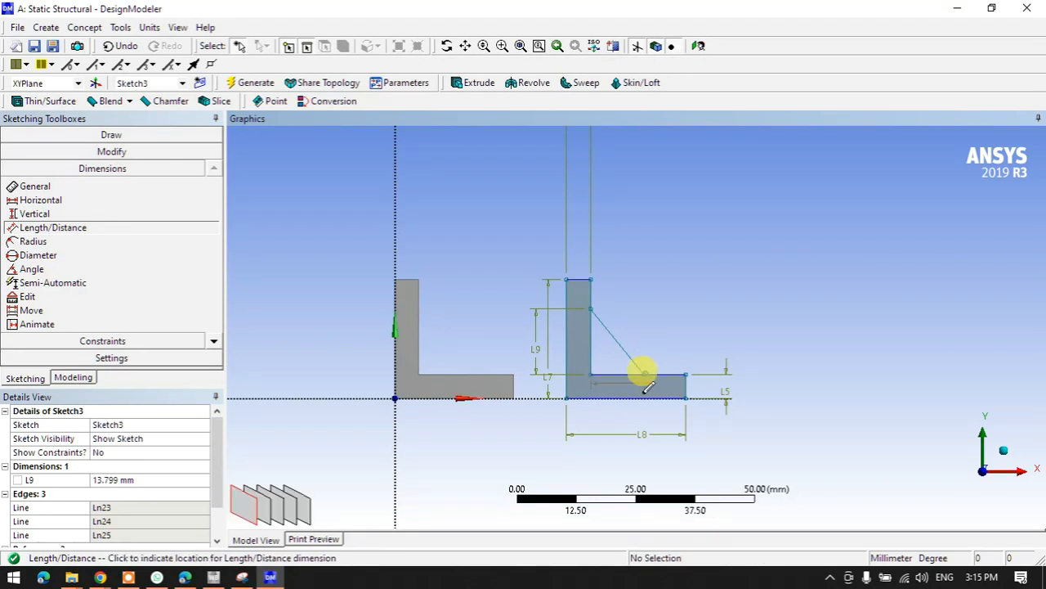
left_click(614, 458)
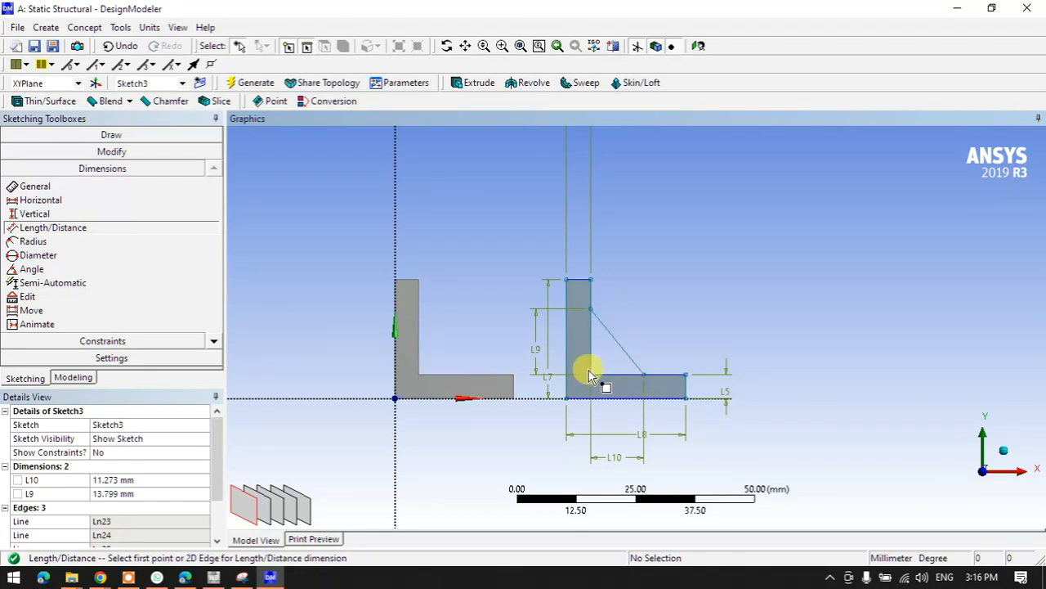
- Set the triangle's horizontal and vertical side lengths to 10 mm each
left_click(167, 478)
type("10")
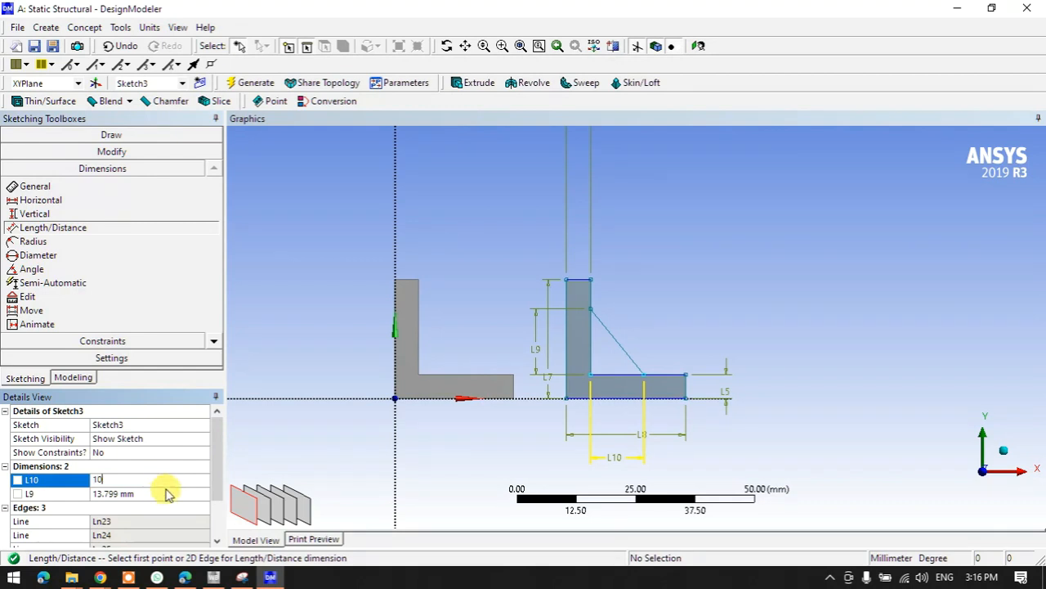
left_click(164, 493)
type("10")
key("Return")
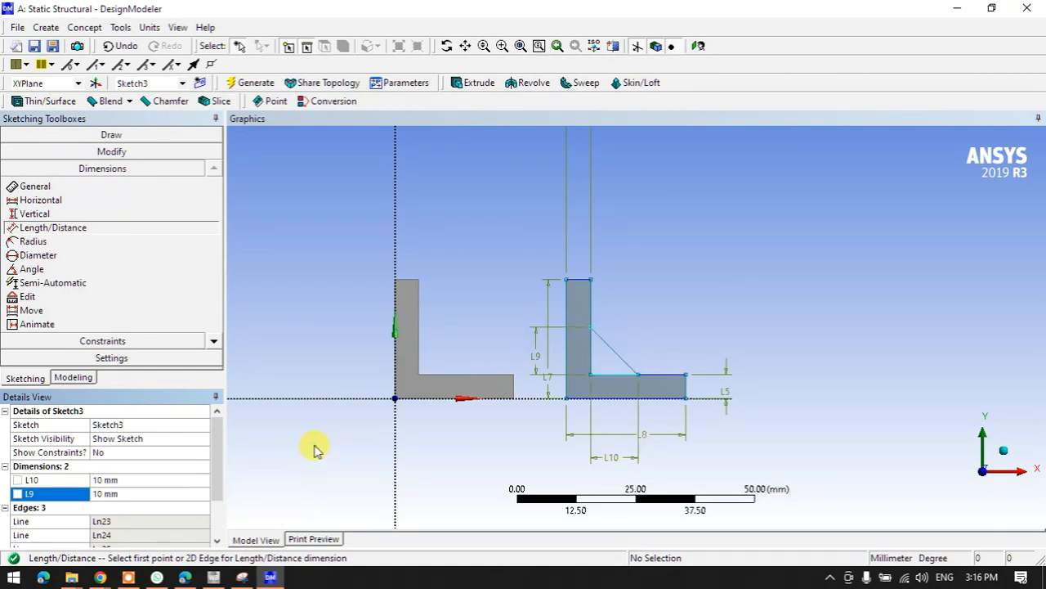
- Extrude the triangle sketch 5 mm in the Both - Symmetric direction as added material and generate the corner rib
left_click(475, 83)
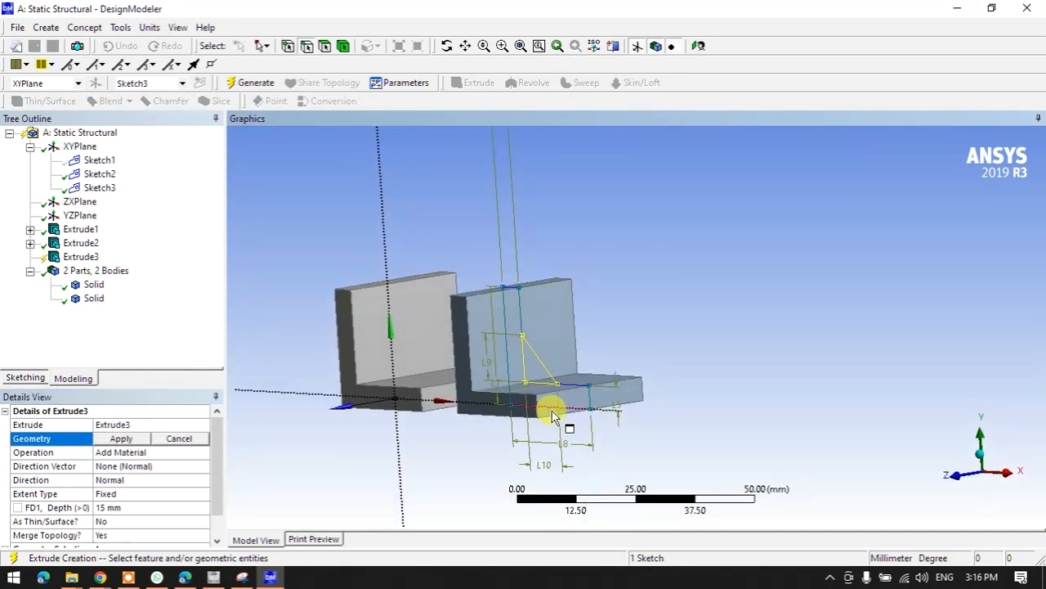
scroll(552, 417, "up", 3)
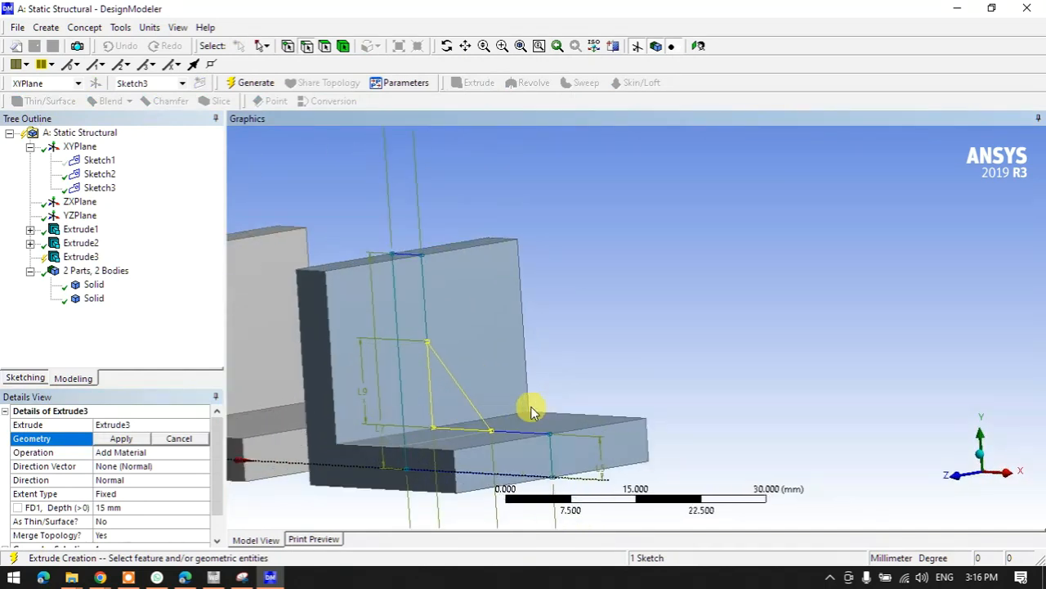
left_click(119, 439)
double_click(116, 483)
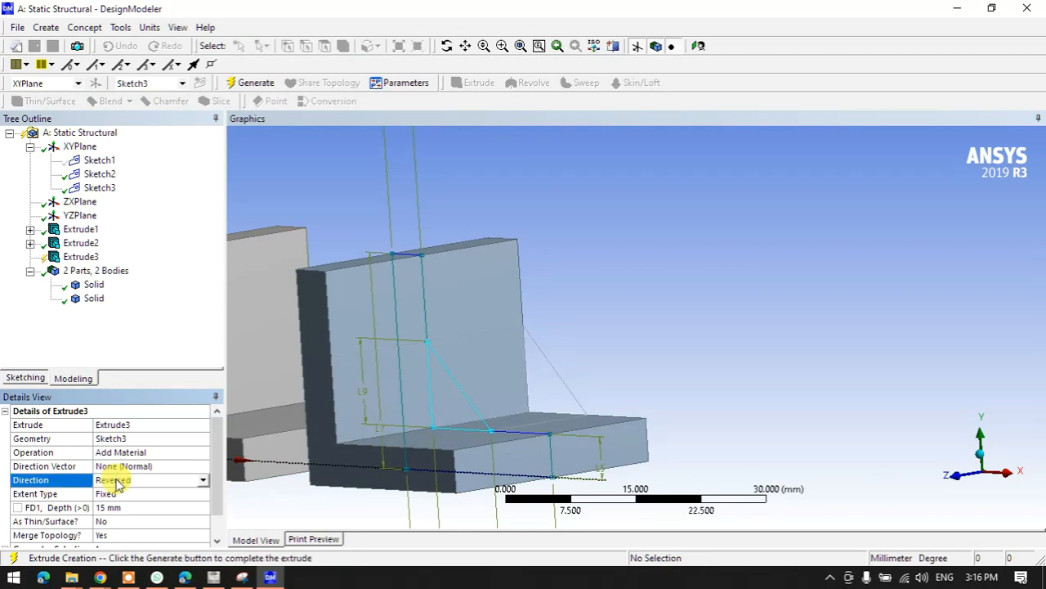
double_click(116, 483)
left_click(115, 508)
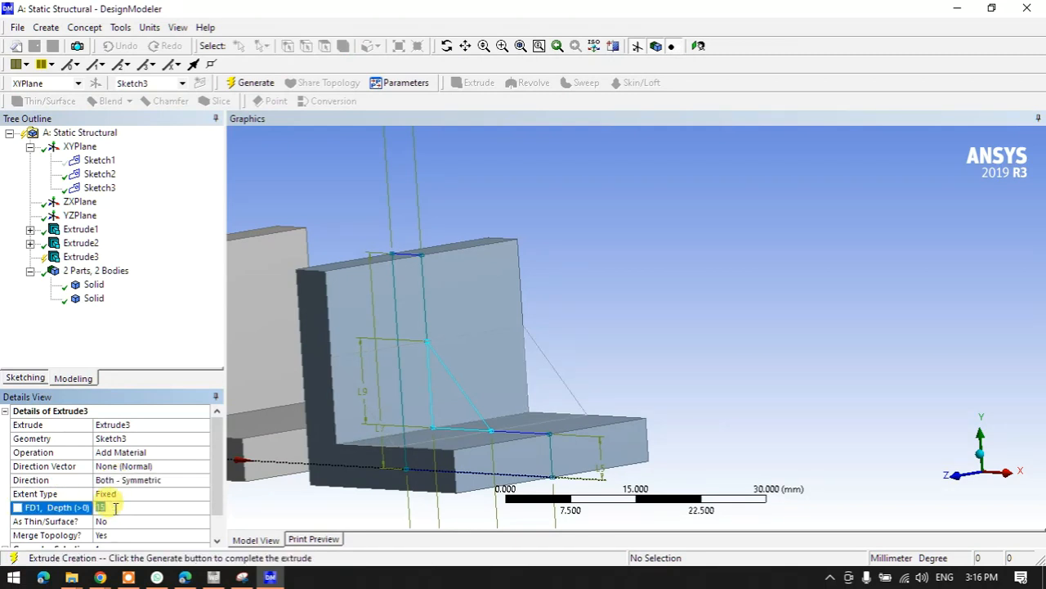
type("5")
key("Return")
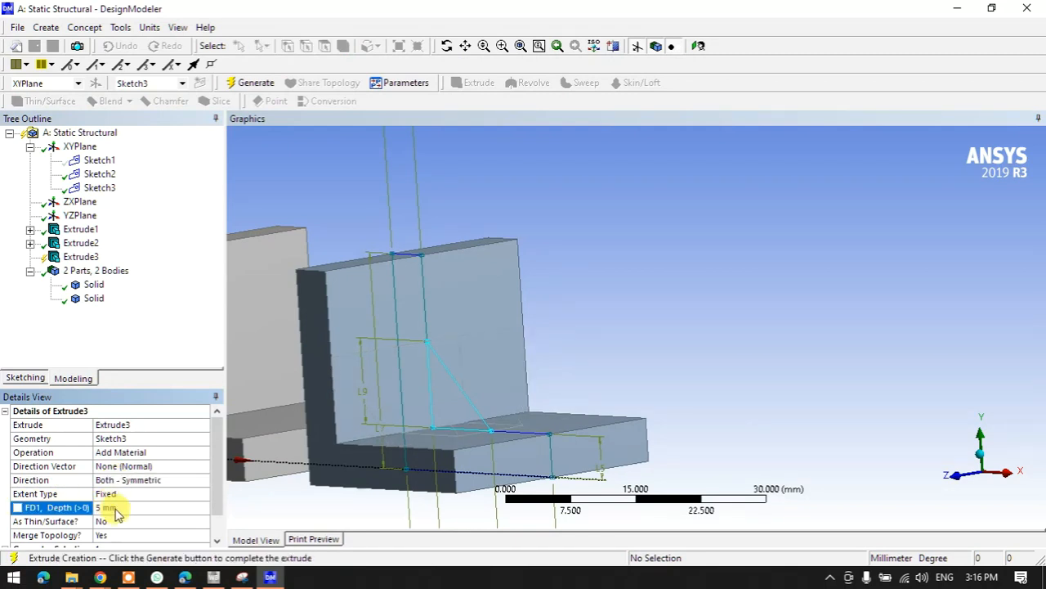
left_click(245, 83)
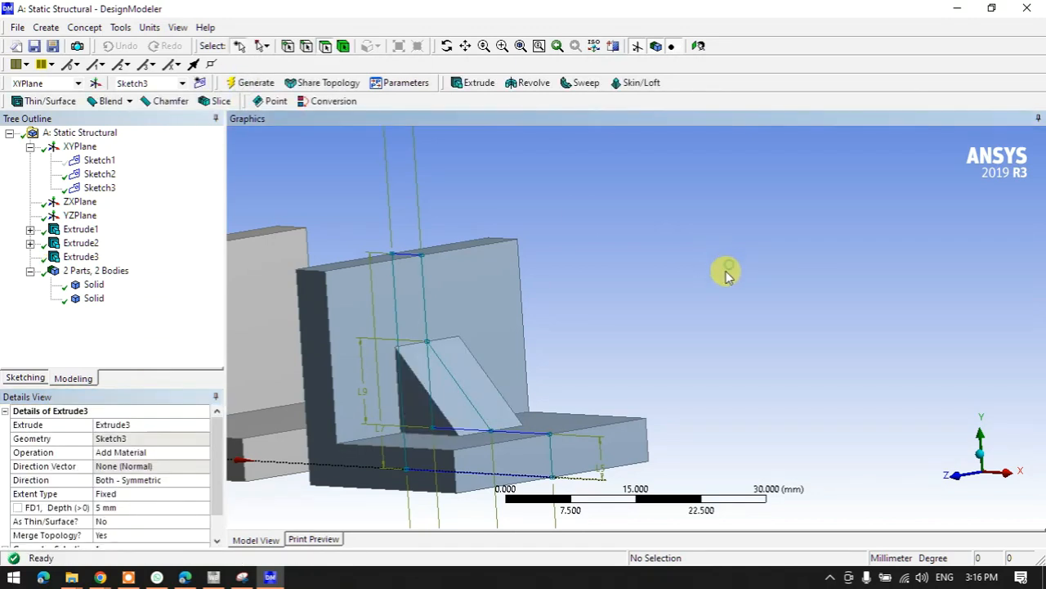
- Hide the second bracket's profile sketch and the triangle sketch so only the solids are displayed
scroll(638, 347, "up", 3)
scroll(635, 347, "down", 3)
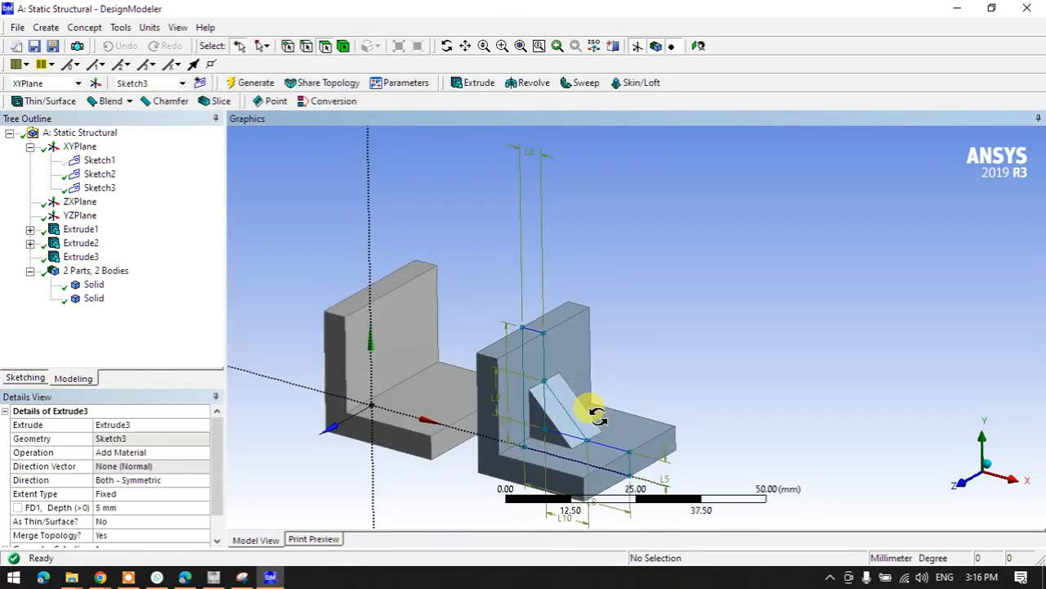
left_click(103, 188)
left_click(105, 174, "ctrl")
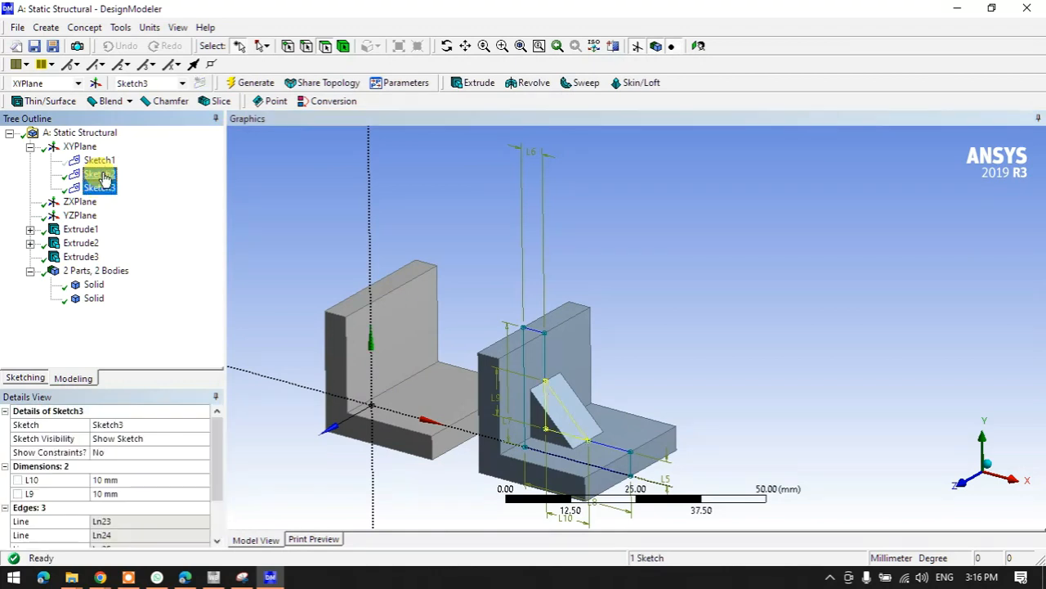
right_click(105, 174)
left_click(136, 196)
left_click(652, 343)
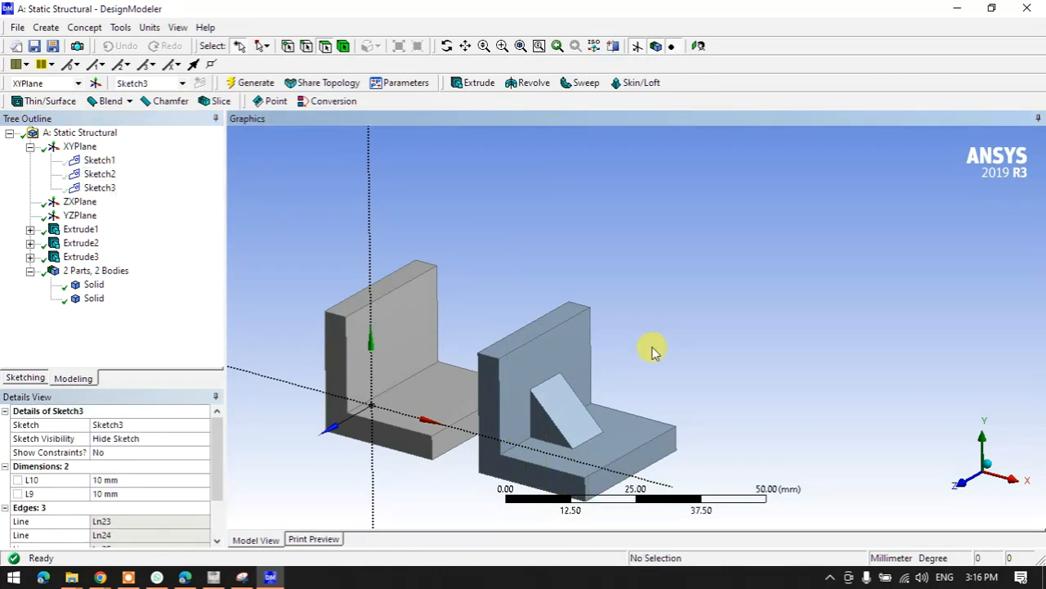
- Switch to Workbench and open the Static Structural system's Model cell in Mechanical
left_click(957, 10)
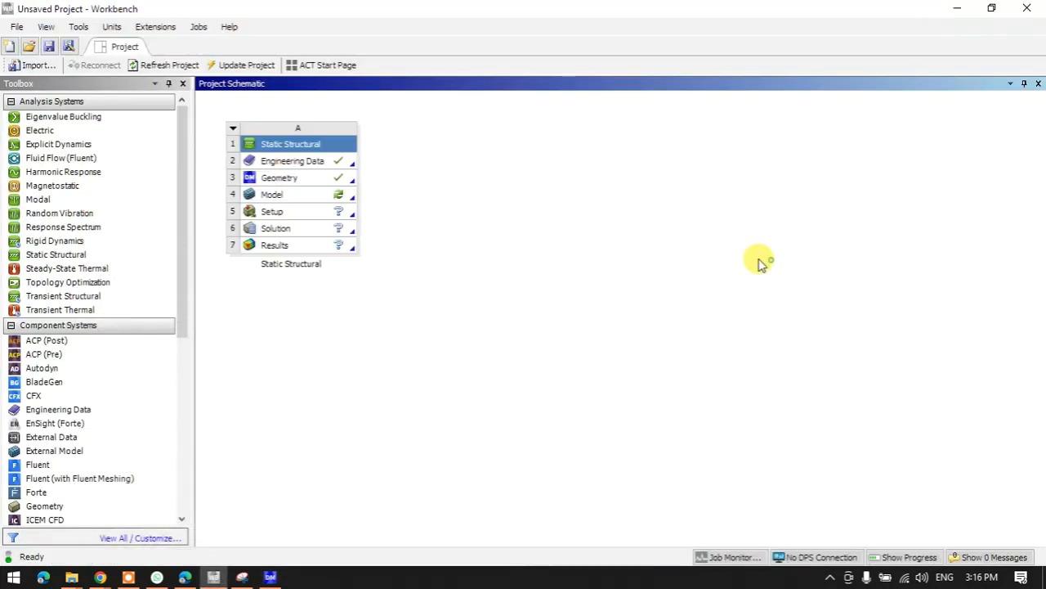
left_click(282, 196)
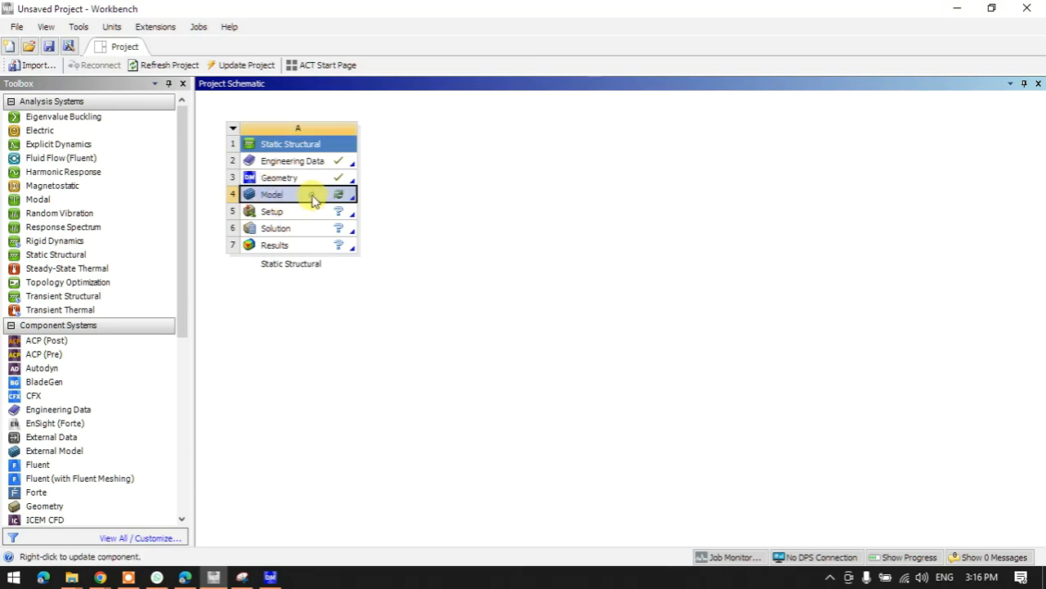
double_click(314, 200)
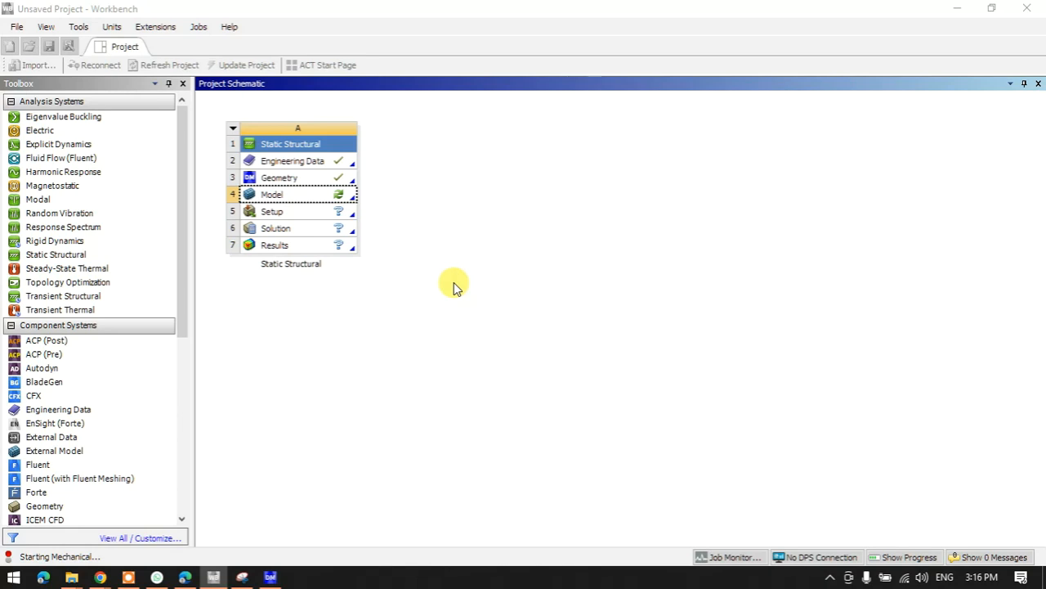
left_click(128, 577)
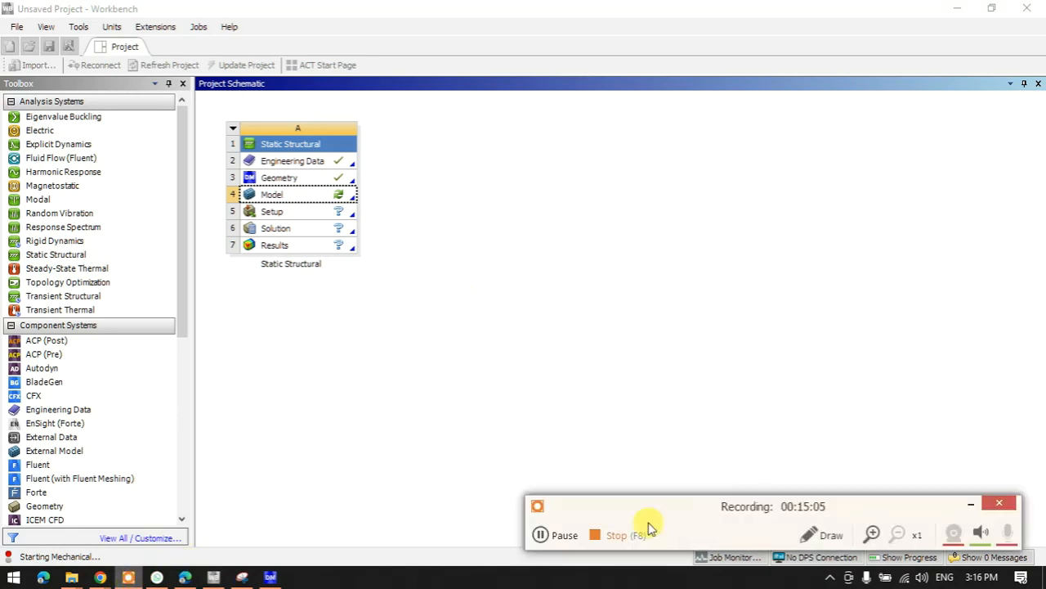
left_click(969, 505)
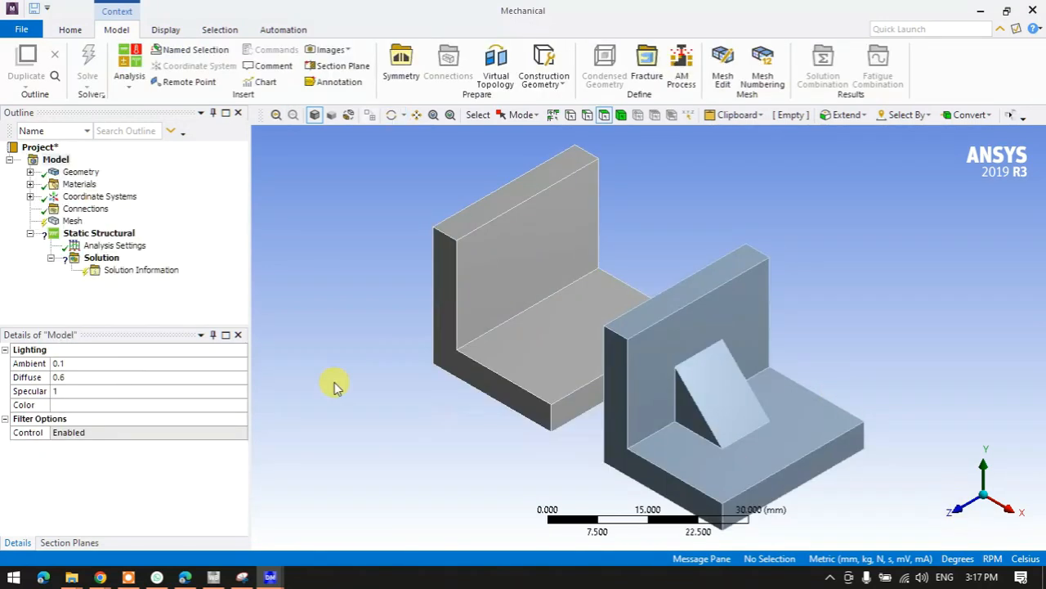
- Insert a Force on the upper face of the plain bracket's horizontal leg with a magnitude of -100 N
left_click(90, 233)
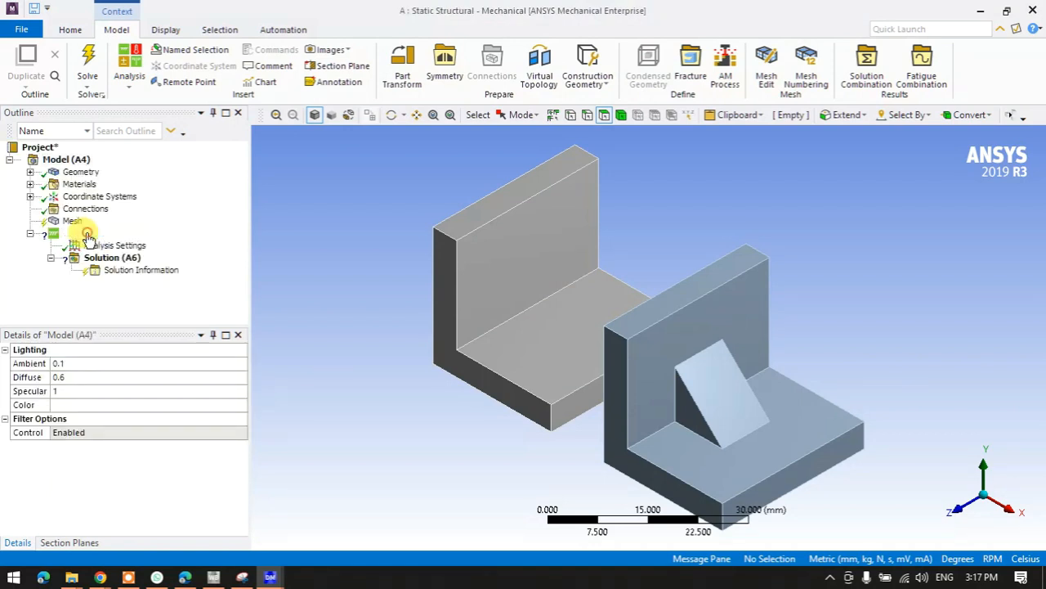
right_click(88, 236)
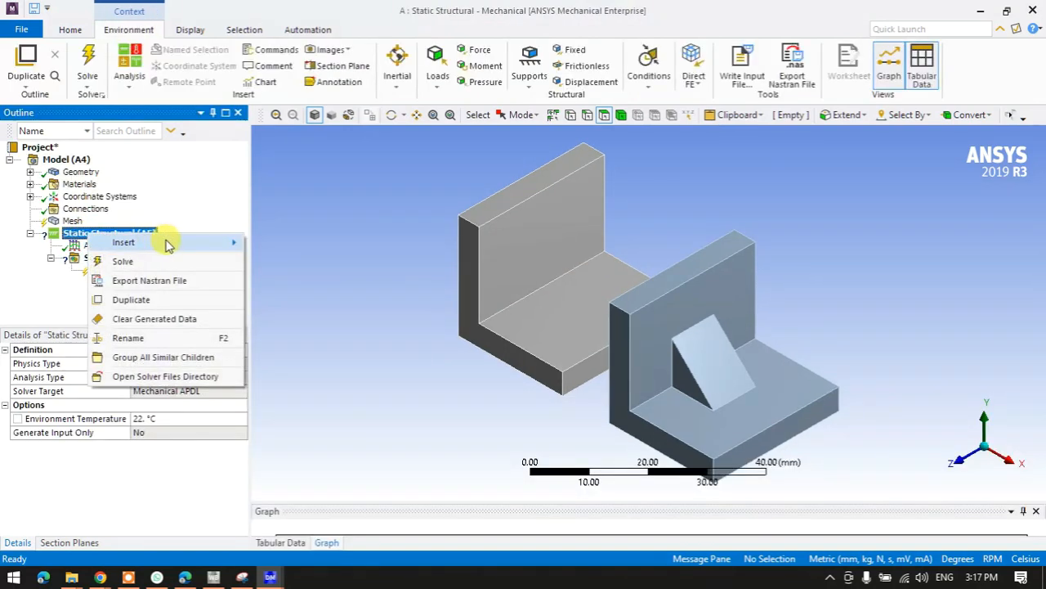
mouse_move(205, 242)
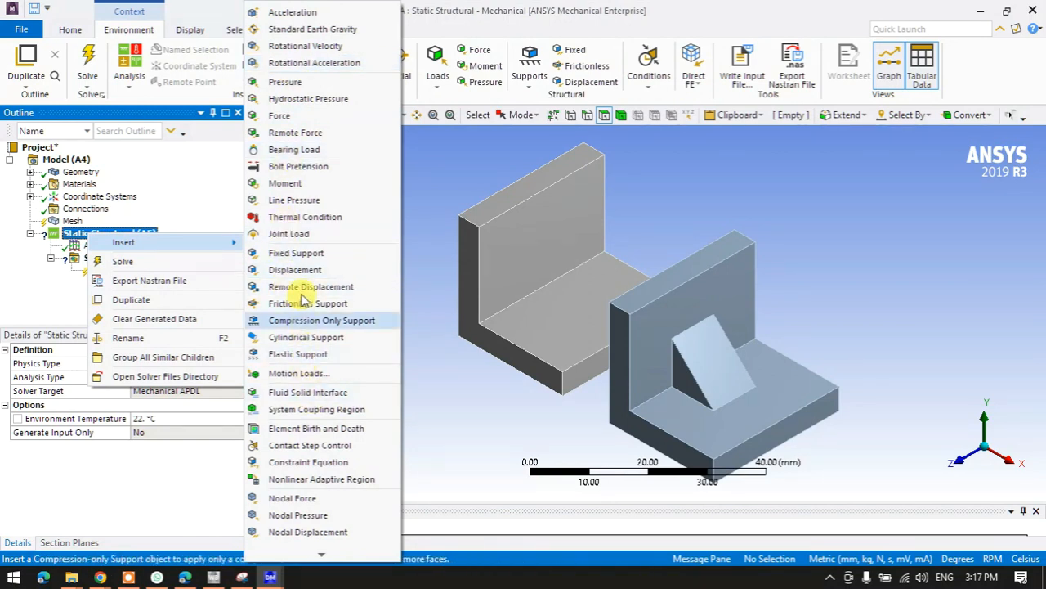
left_click(292, 119)
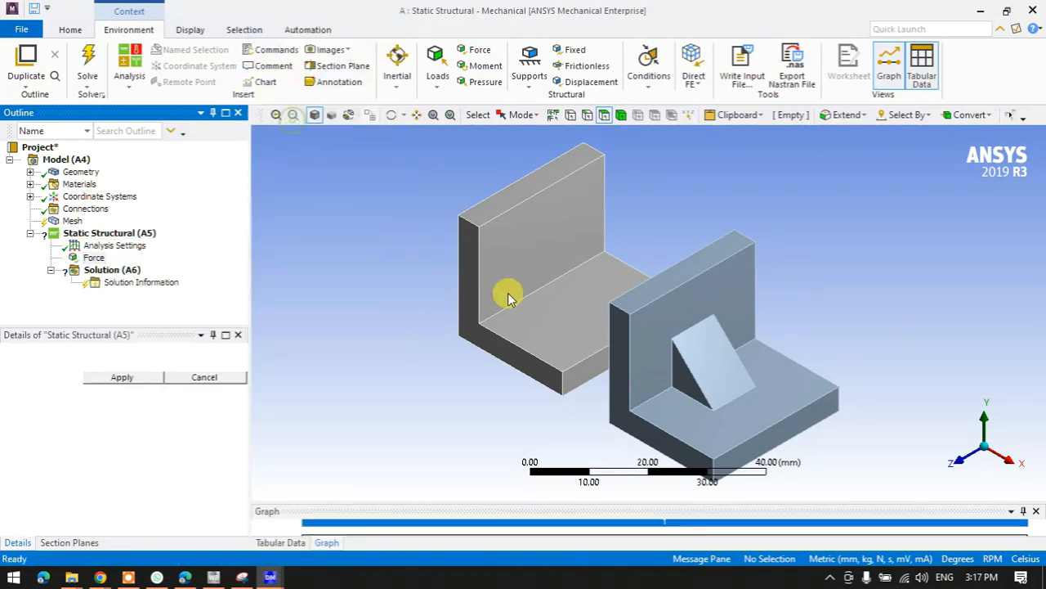
left_click(547, 333)
left_click(121, 376)
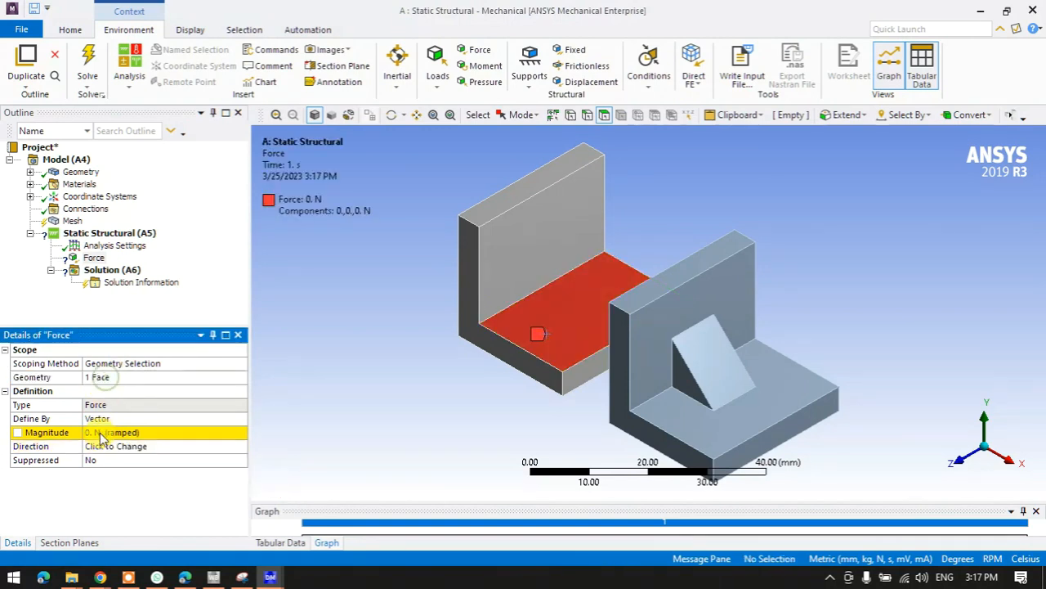
left_click(99, 432)
type("-100")
key("Return")
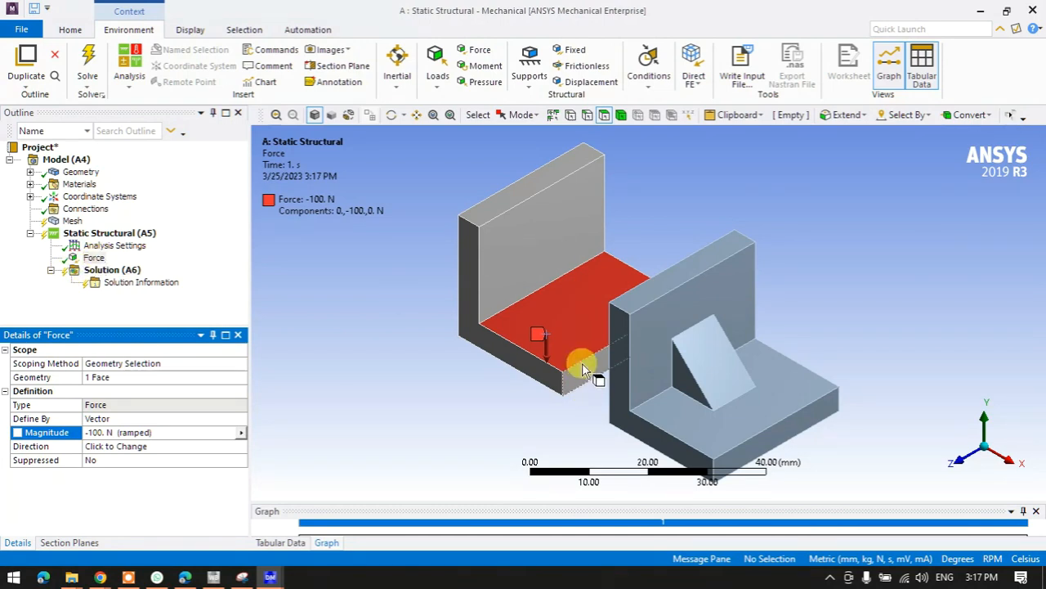
- Duplicate the force and reassign the copy to the upper face of the ribbed bracket's horizontal leg
right_click(98, 259)
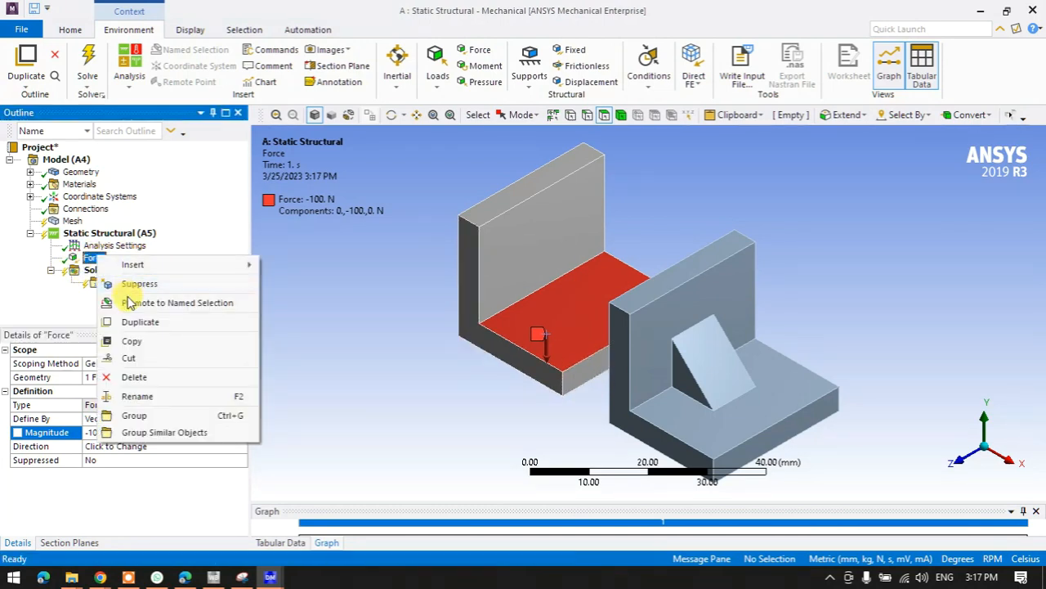
left_click(140, 321)
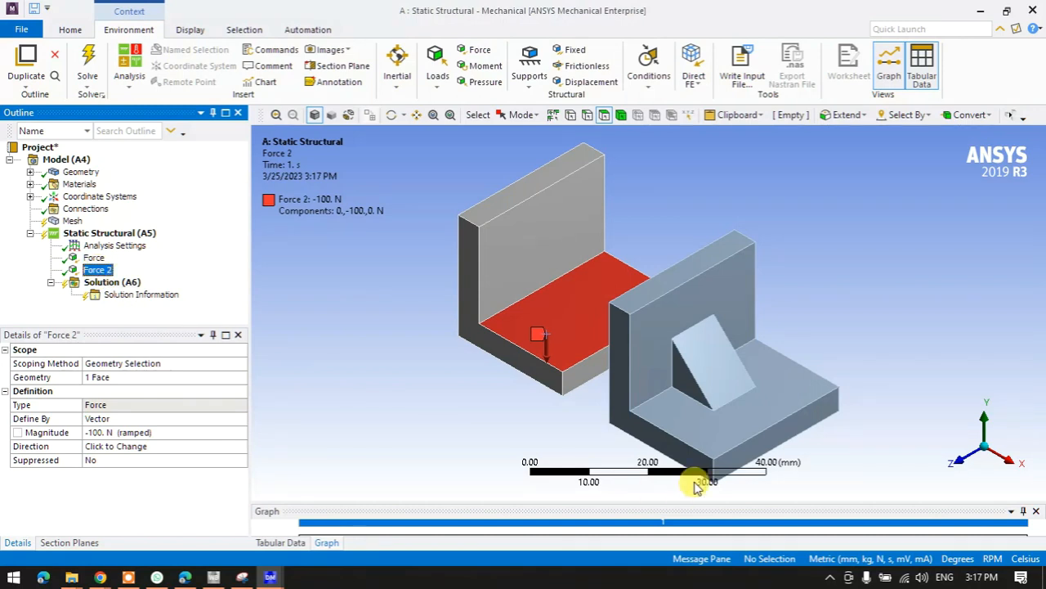
left_click(704, 441)
left_click(121, 378)
left_click(122, 378)
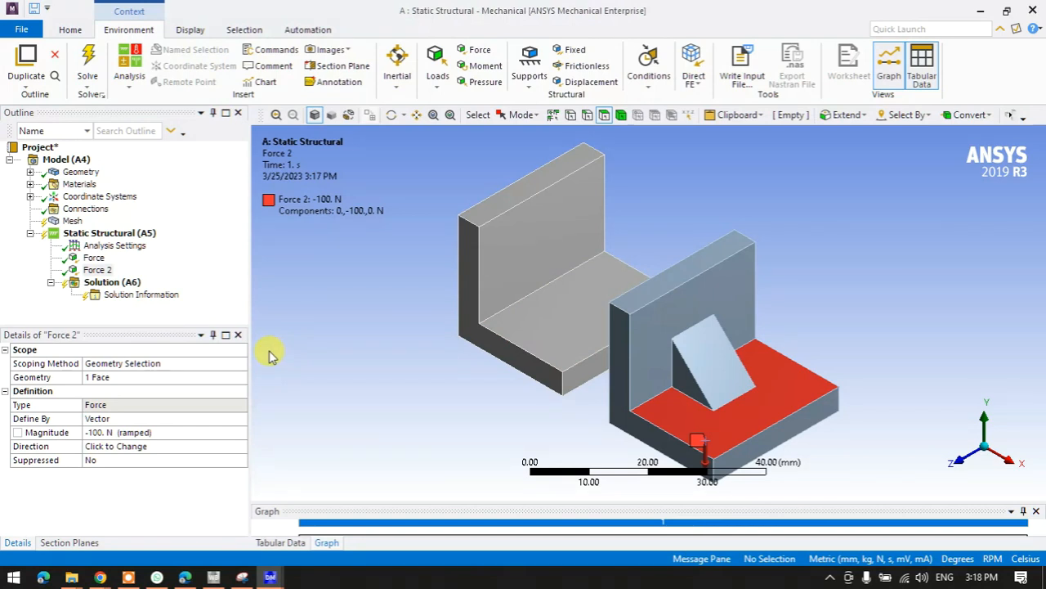
- Review the two force loads in turn, comparing the face and magnitude applied on each bracket
left_click(94, 258)
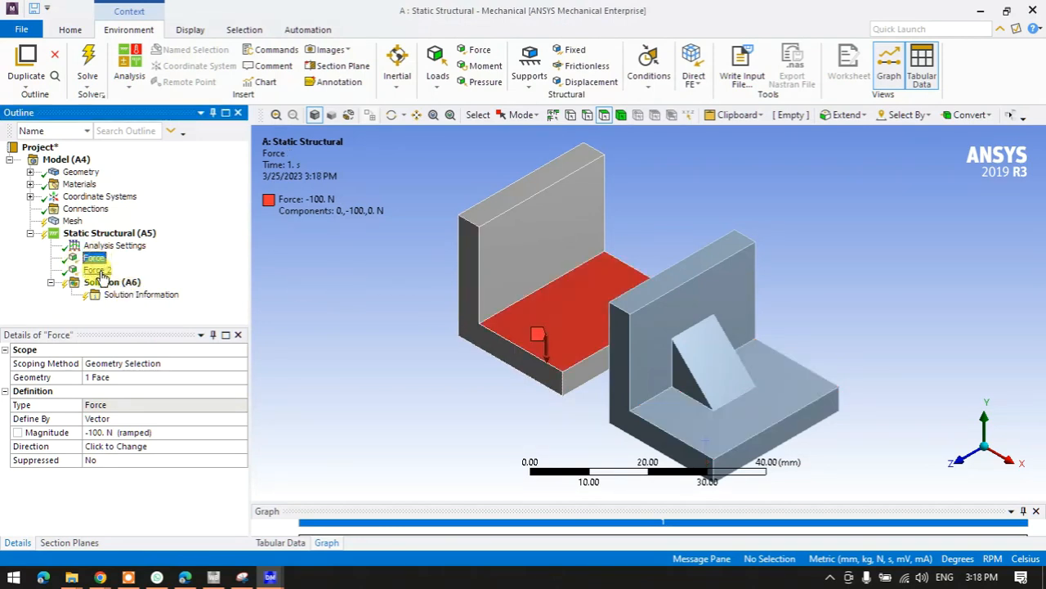
left_click(96, 270)
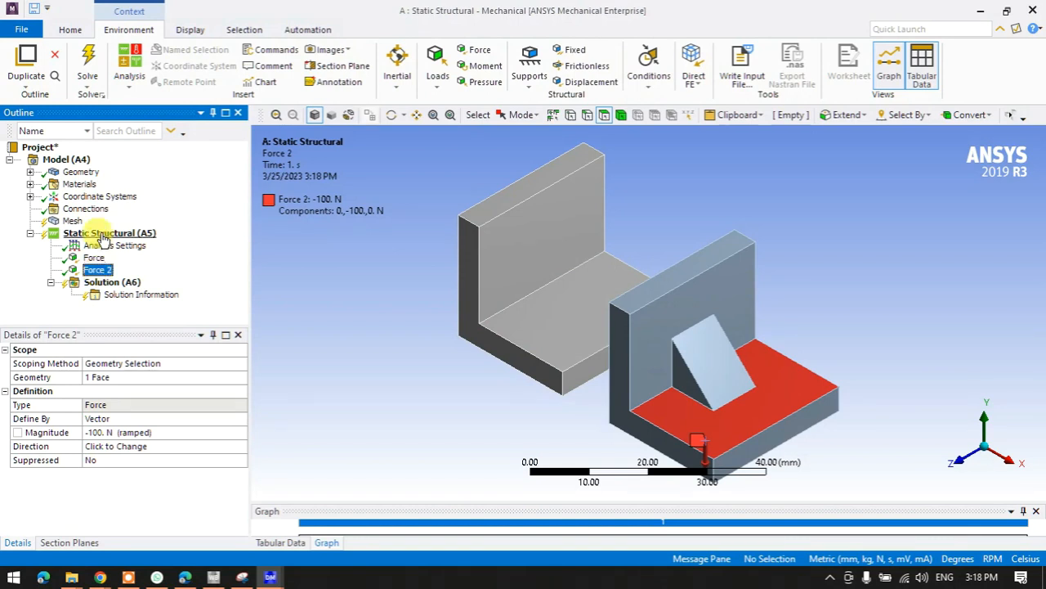
left_click(94, 259)
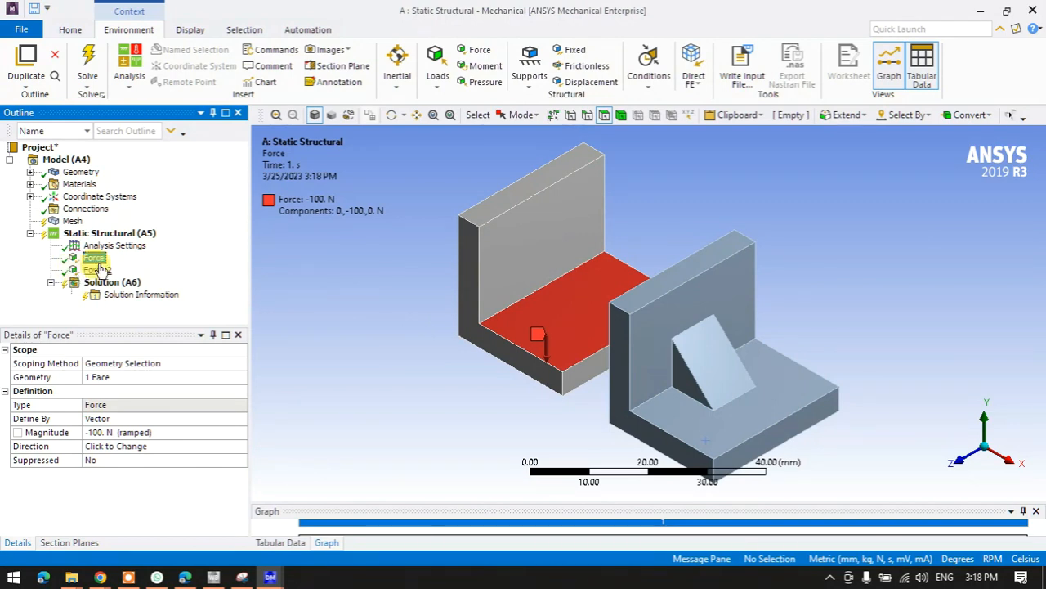
key("F2")
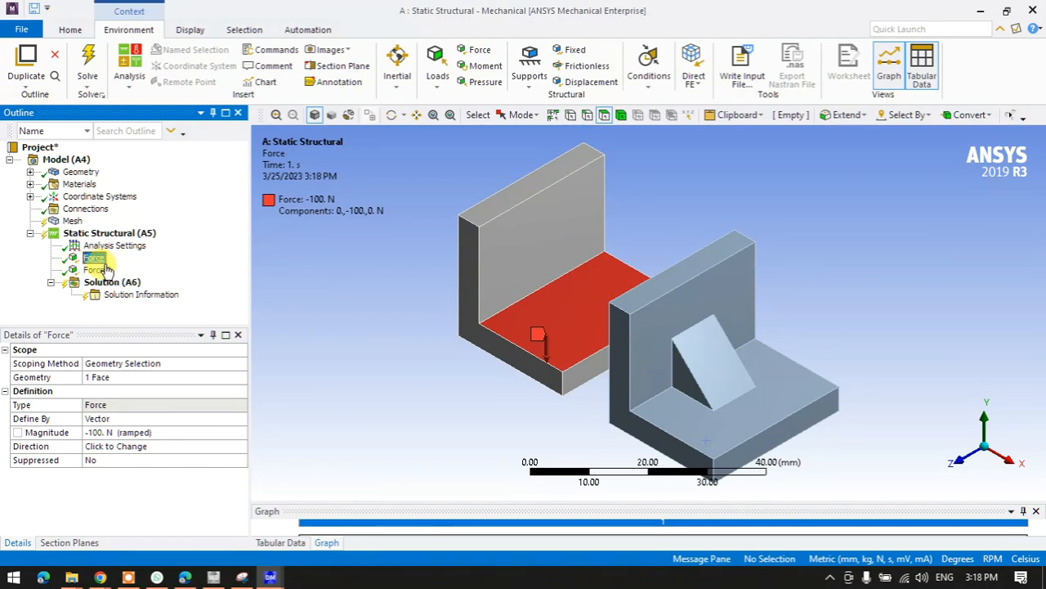
left_click(100, 271)
left_click(97, 260)
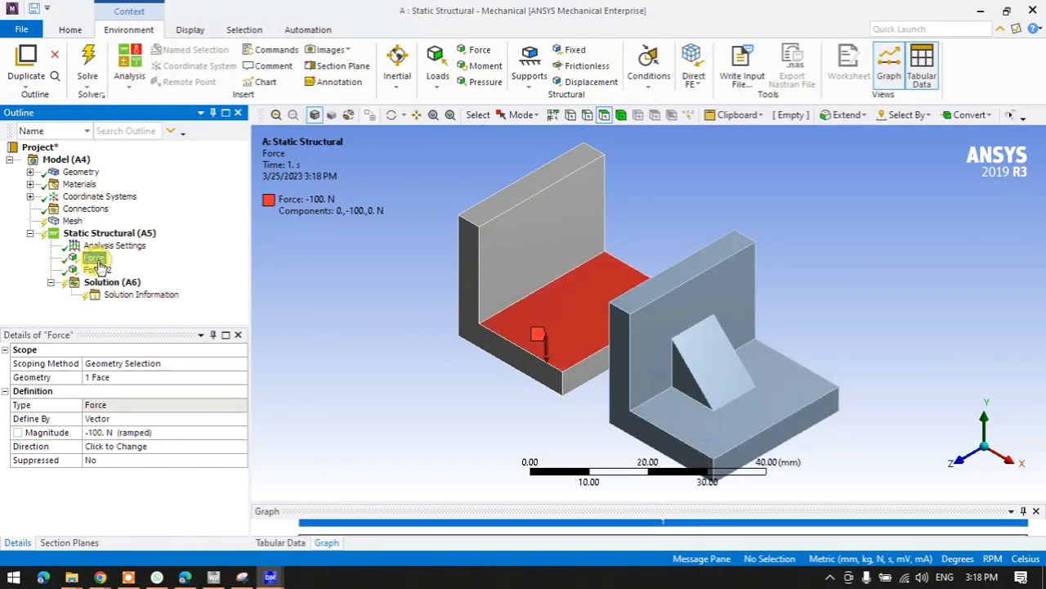
left_click(97, 269)
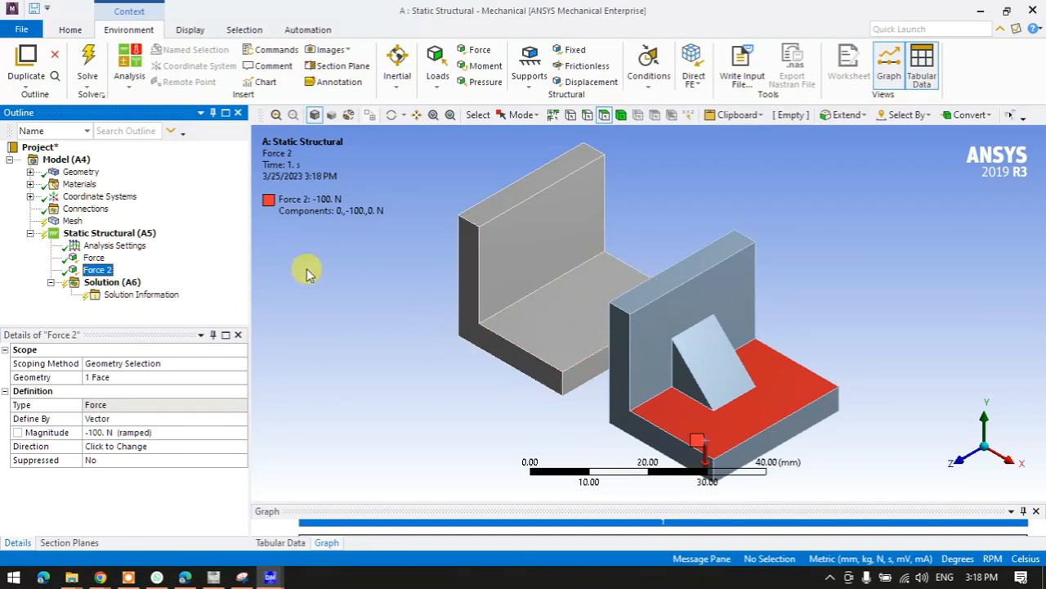
- Insert a Fixed Support on the outer back faces of both brackets' vertical legs
right_click(151, 234)
mouse_move(170, 240)
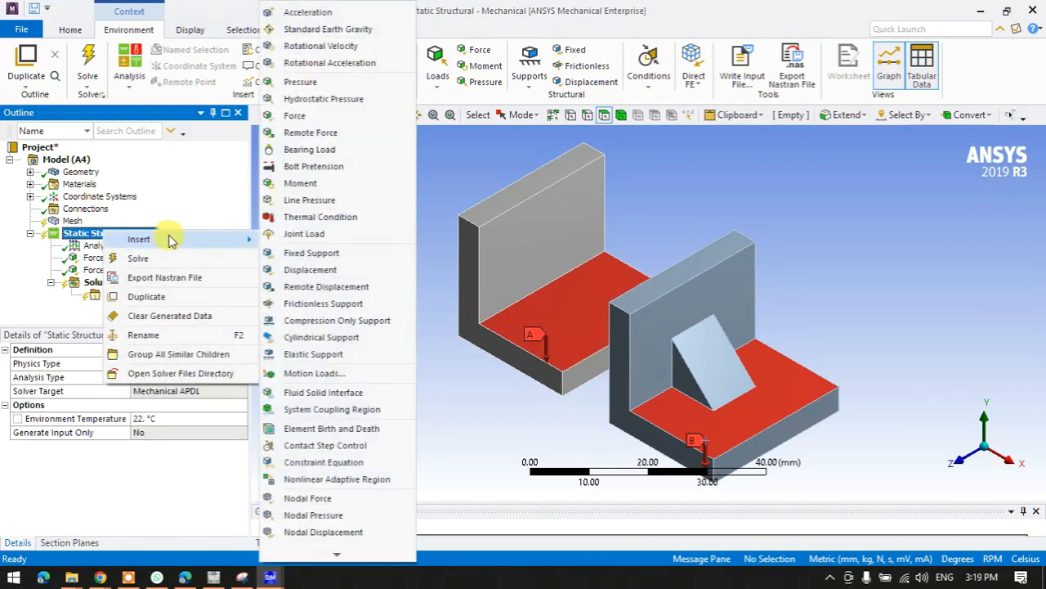
left_click(302, 253)
middle_click_drag(474, 384, 671, 347)
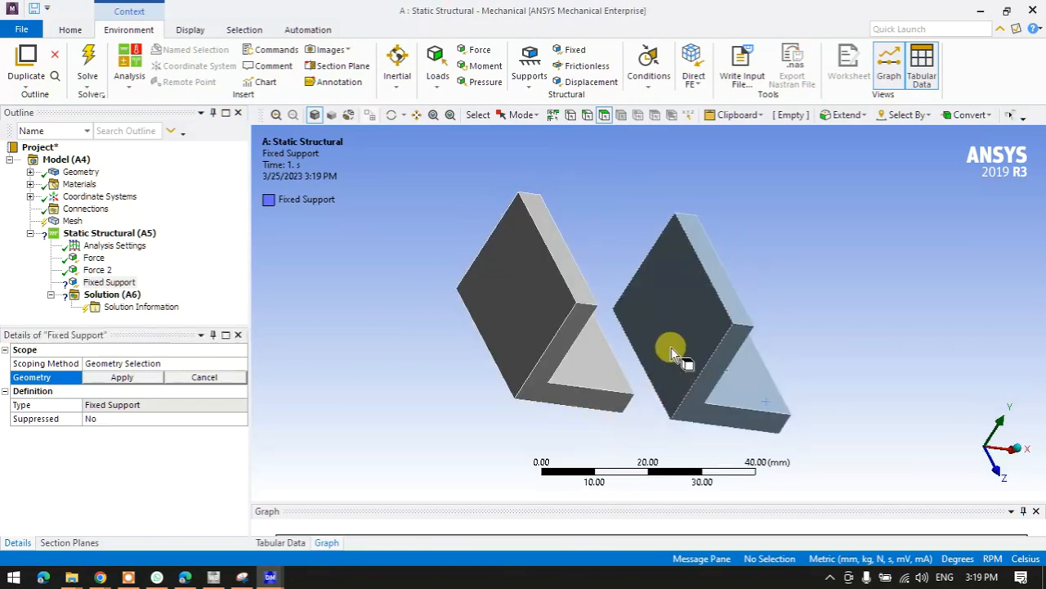
left_click(671, 345)
left_click(490, 330, "ctrl")
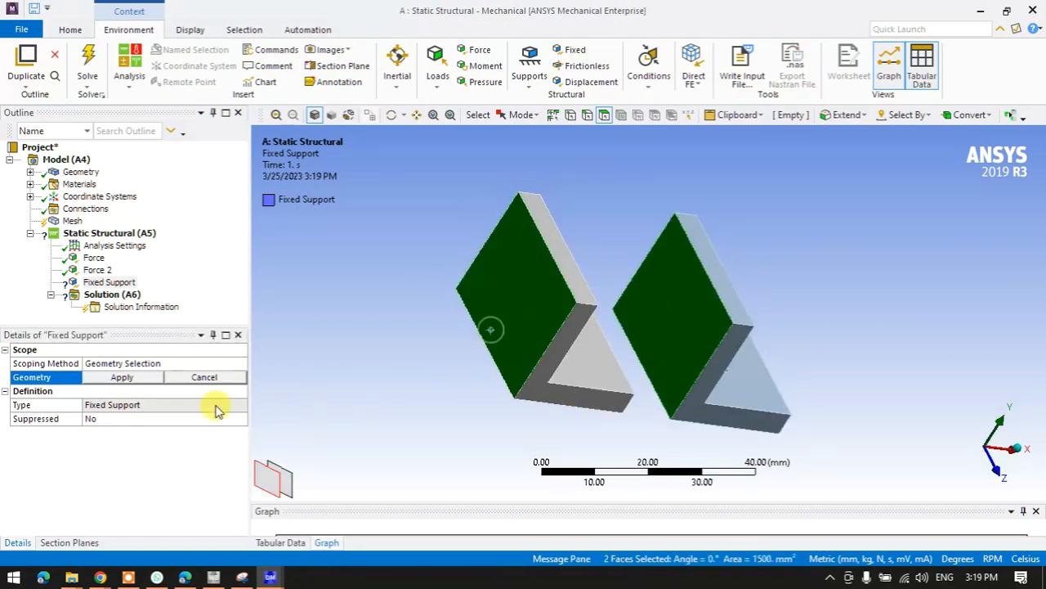
left_click(128, 377)
left_click(972, 464)
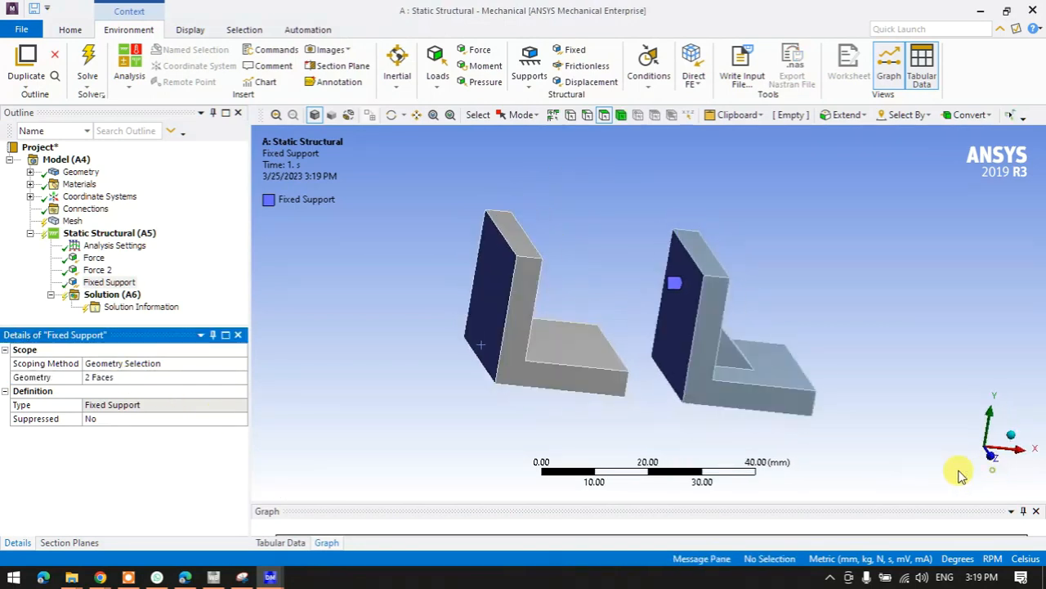
- Check the material assignment and the available material list for both bracket bodies together
left_click(31, 173)
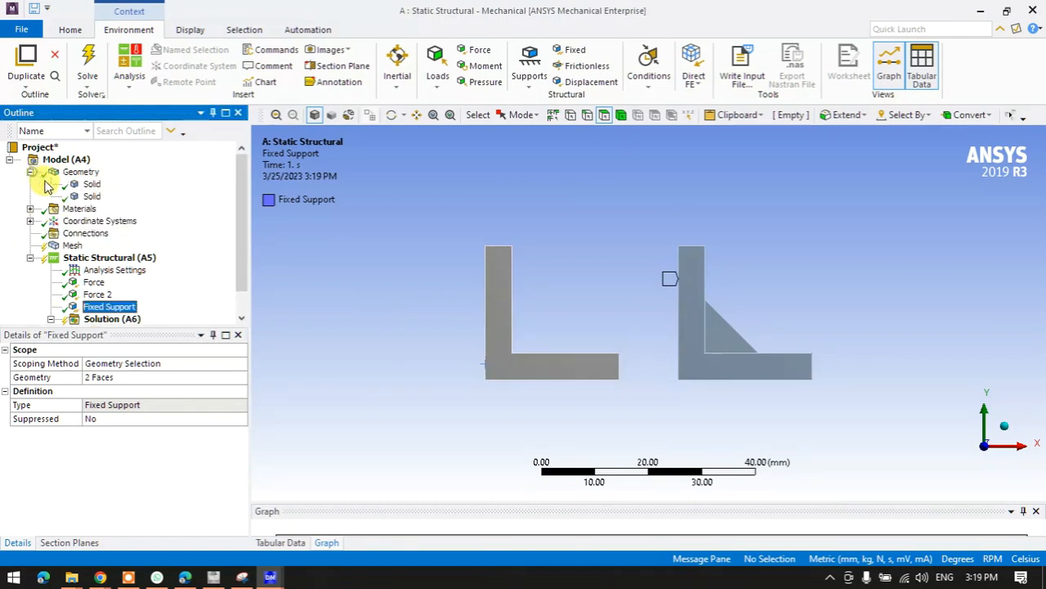
left_click(89, 184)
left_click(92, 197, "ctrl")
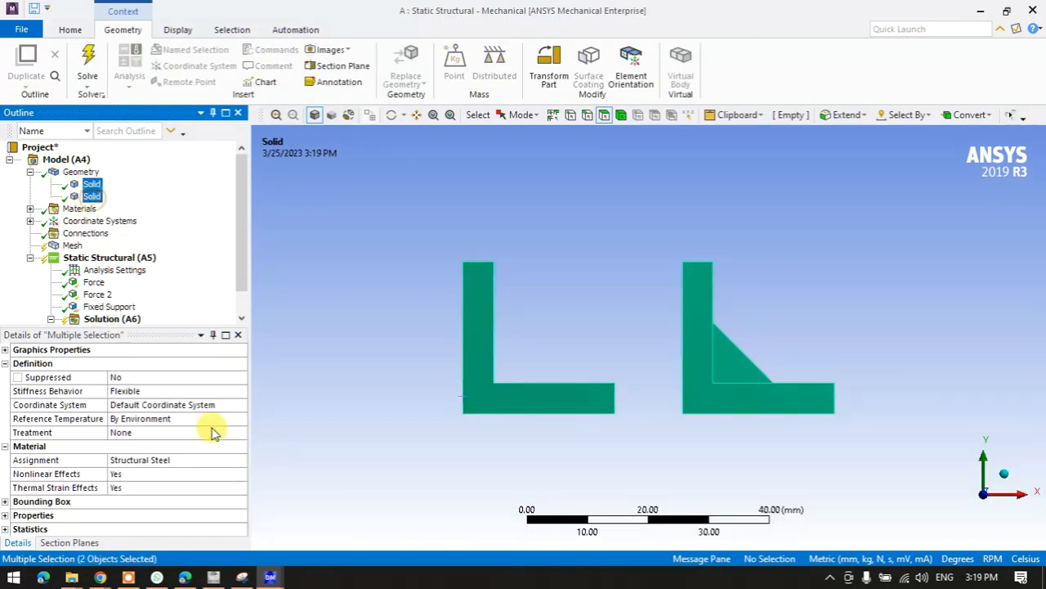
left_click(240, 460)
left_click(241, 460)
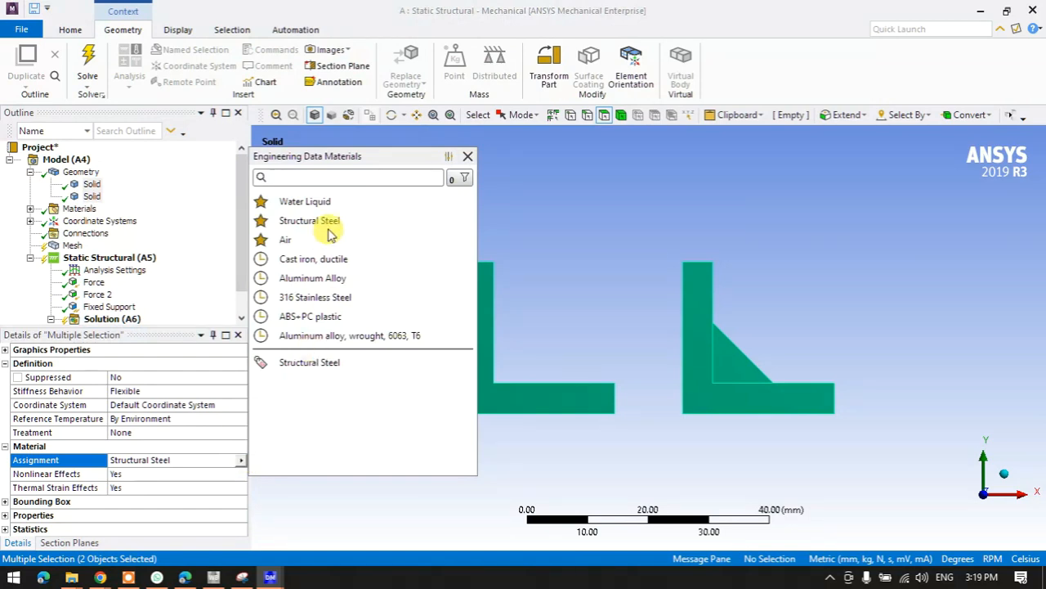
left_click(331, 280)
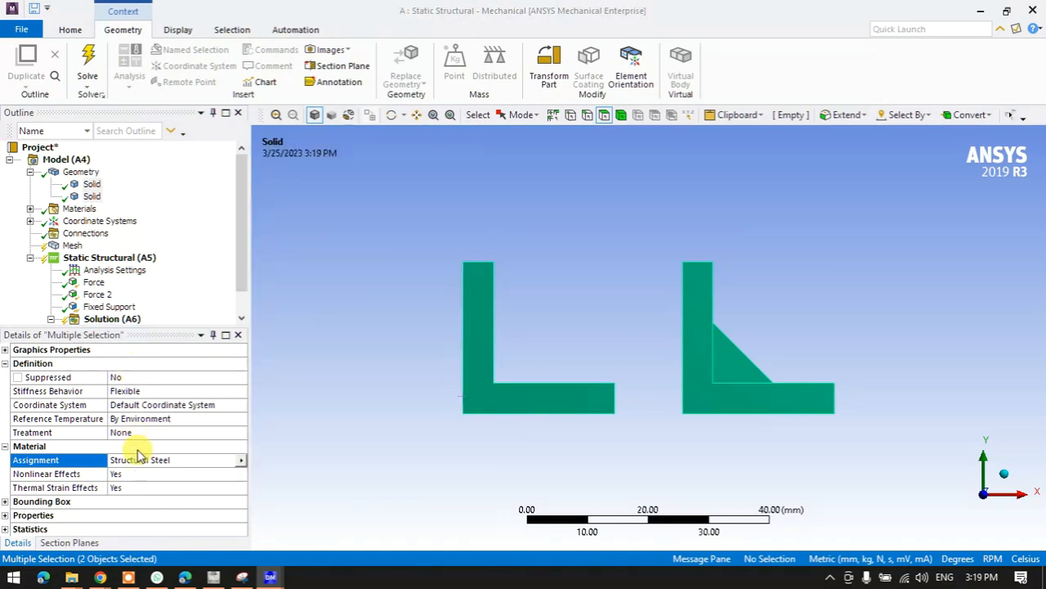
left_click(30, 173)
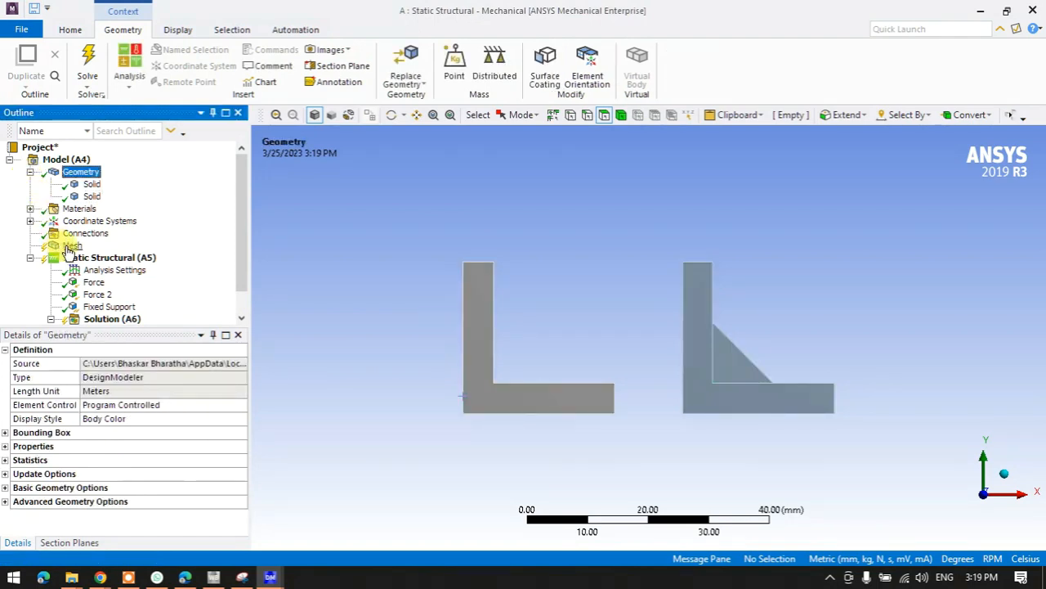
left_click(30, 172)
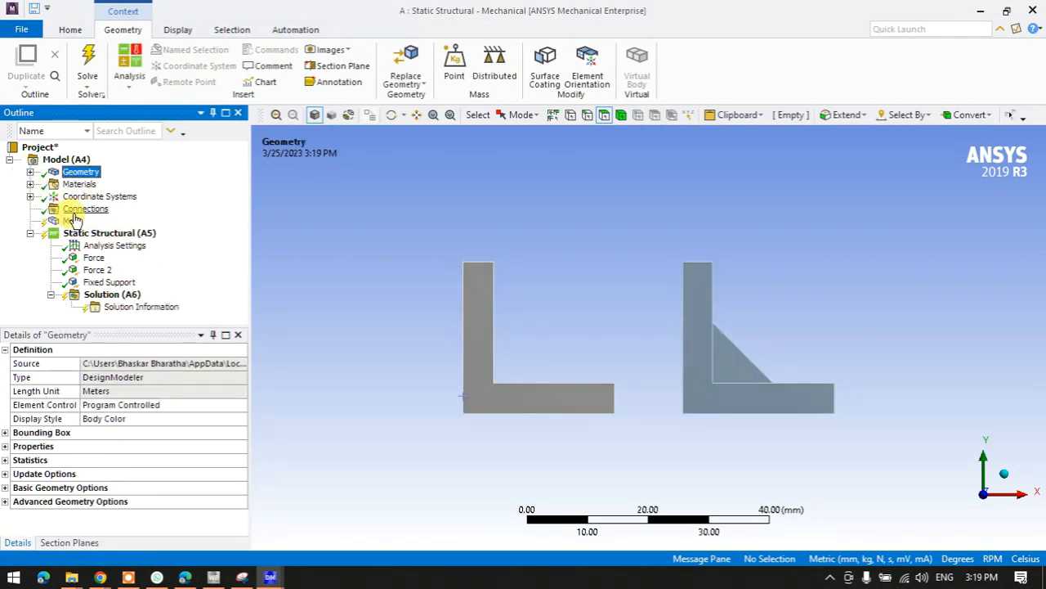
- Insert a Total Deformation result under the solution and solve the analysis
right_click(105, 296)
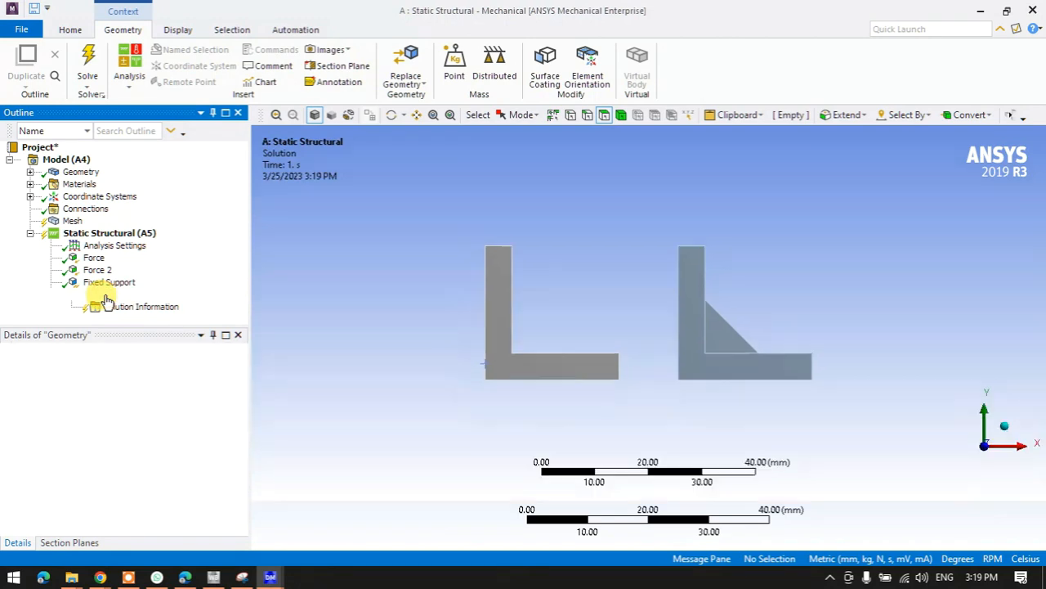
mouse_move(249, 305)
mouse_move(311, 306)
left_click(423, 306)
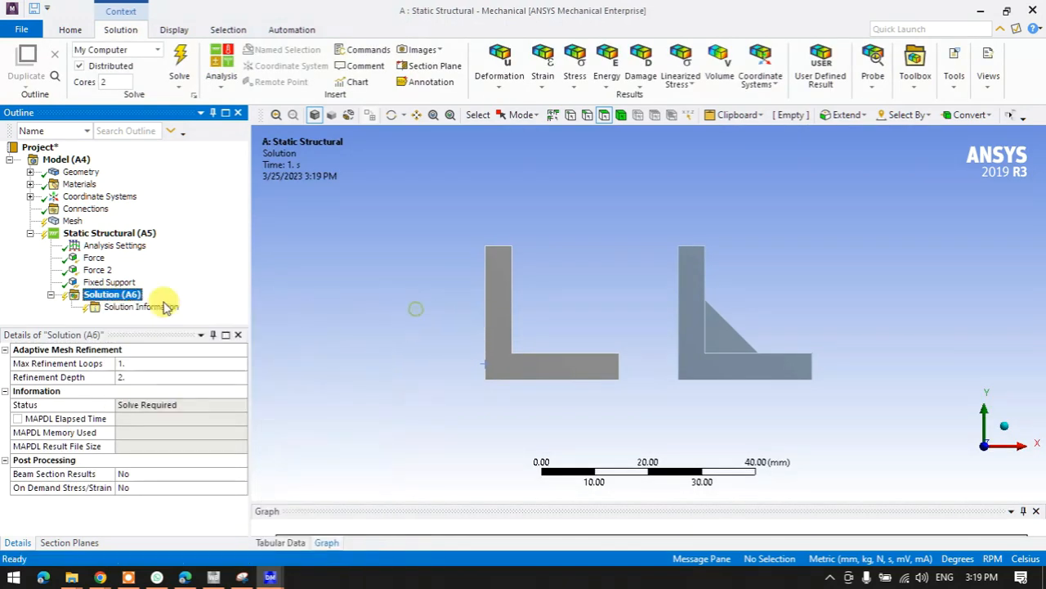
right_click(113, 283)
mouse_move(227, 292)
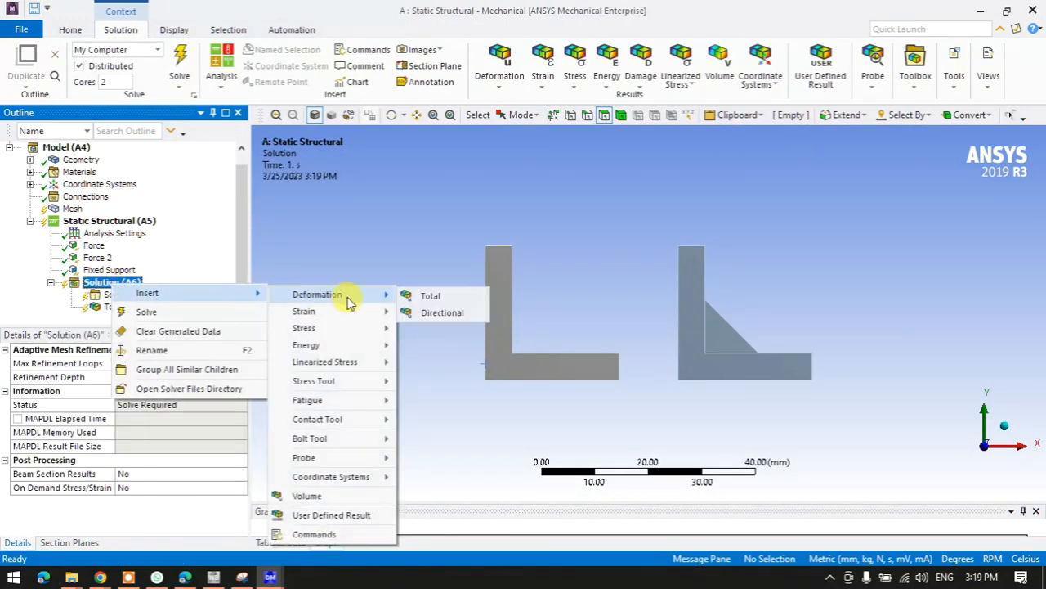
left_click(355, 246)
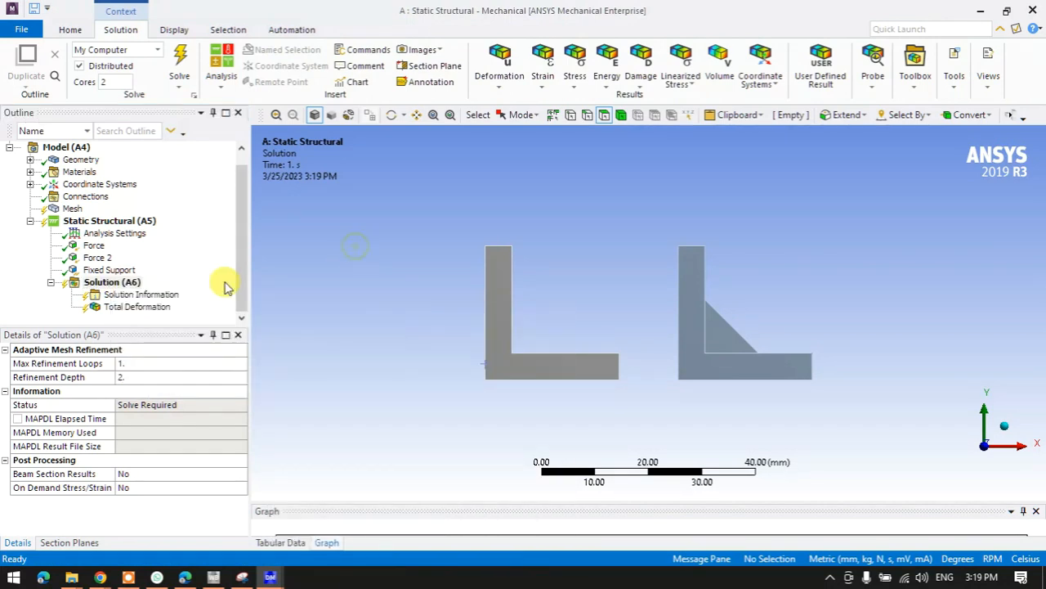
left_click(185, 64)
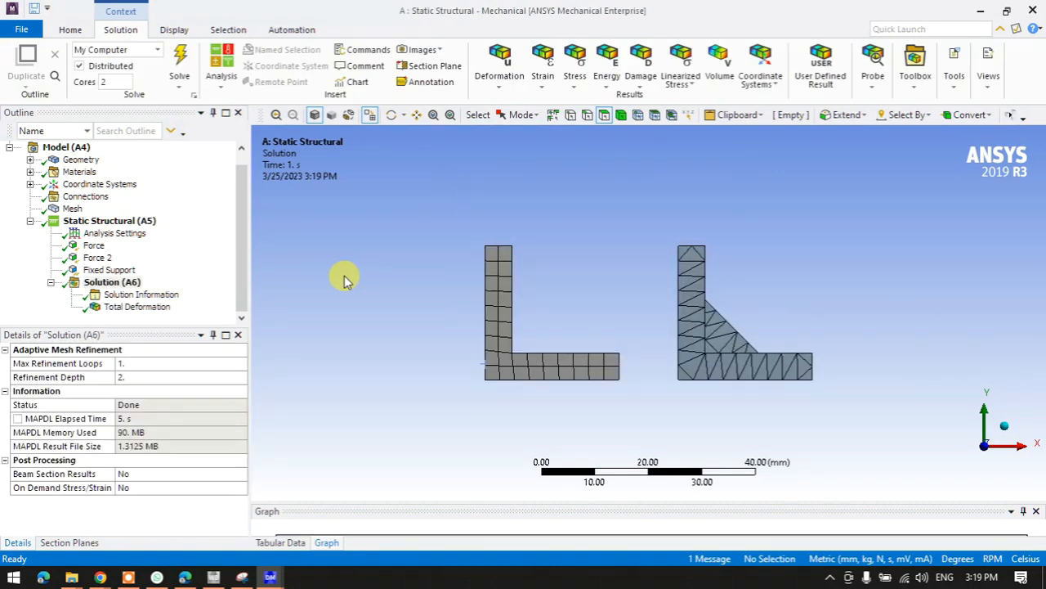
- Show the Total Deformation result as proportional vectors and lengthen the arrows to the maximum scale
left_click(136, 308)
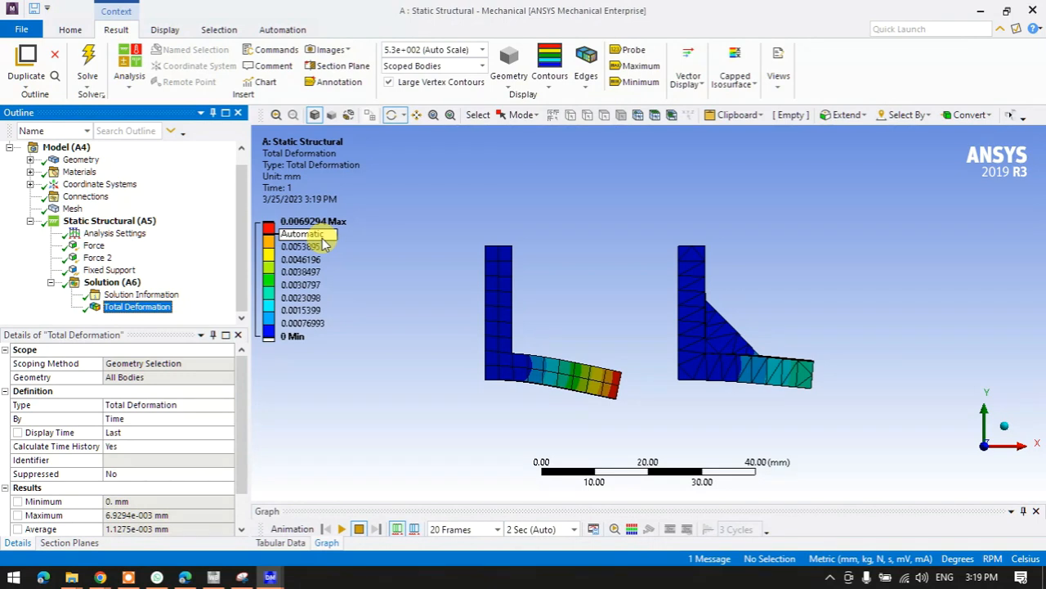
scroll(605, 350, "up", 2)
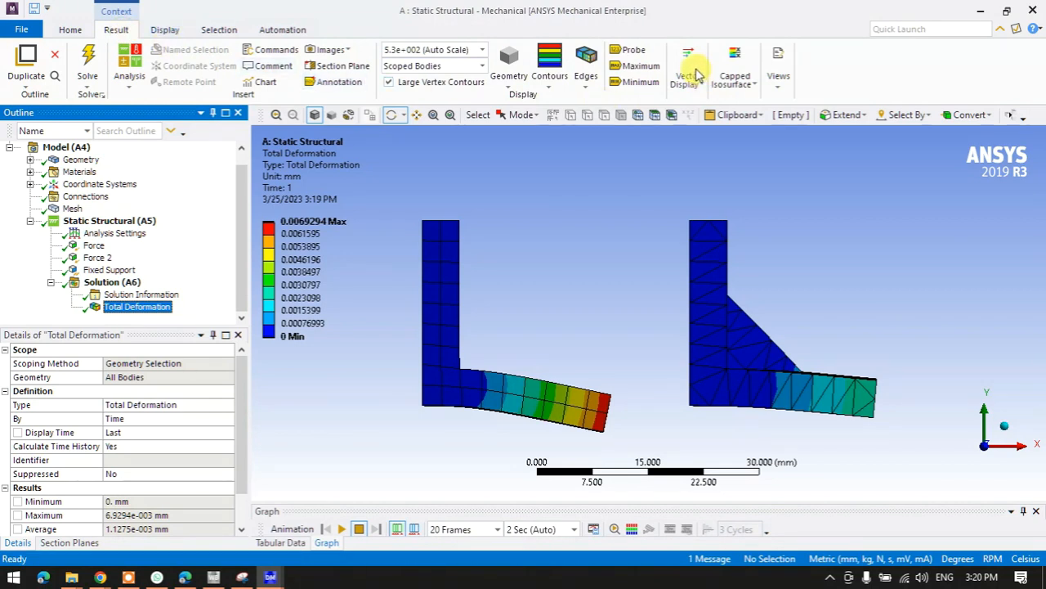
left_click(695, 67)
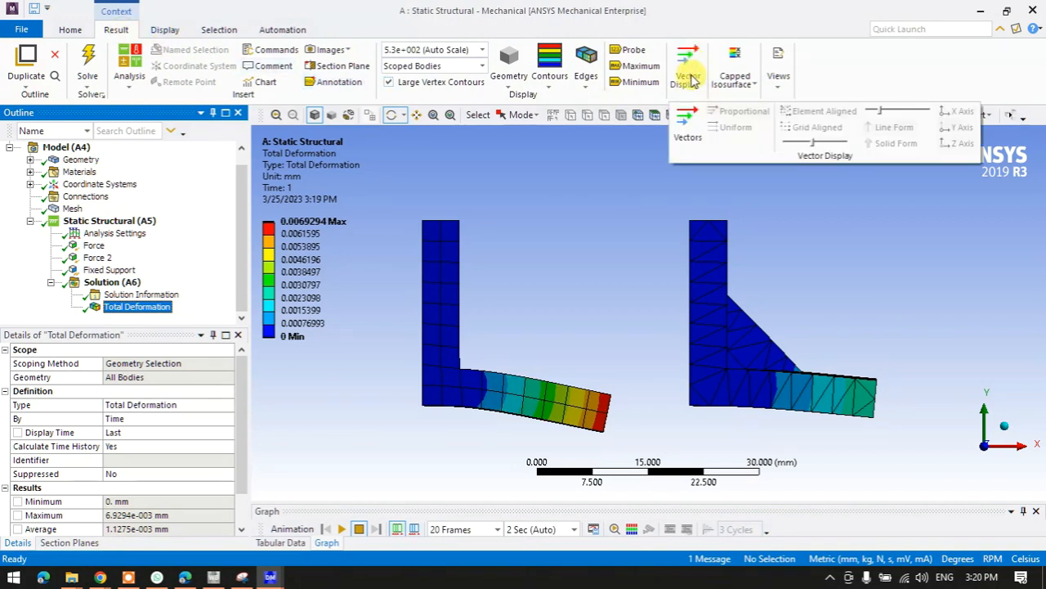
left_click(688, 121)
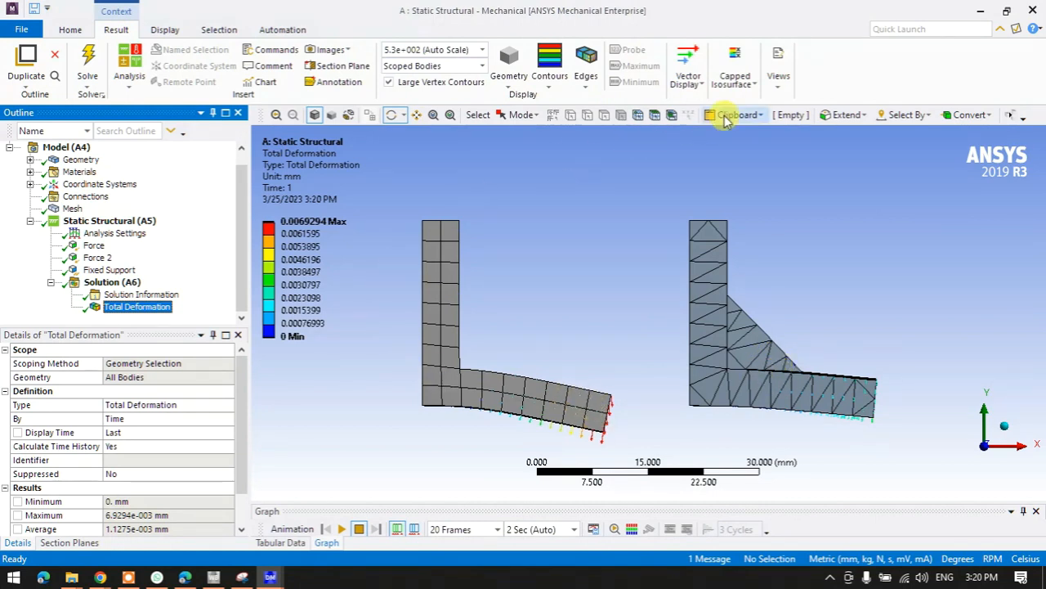
left_click(691, 69)
left_click_drag(921, 112, 893, 111)
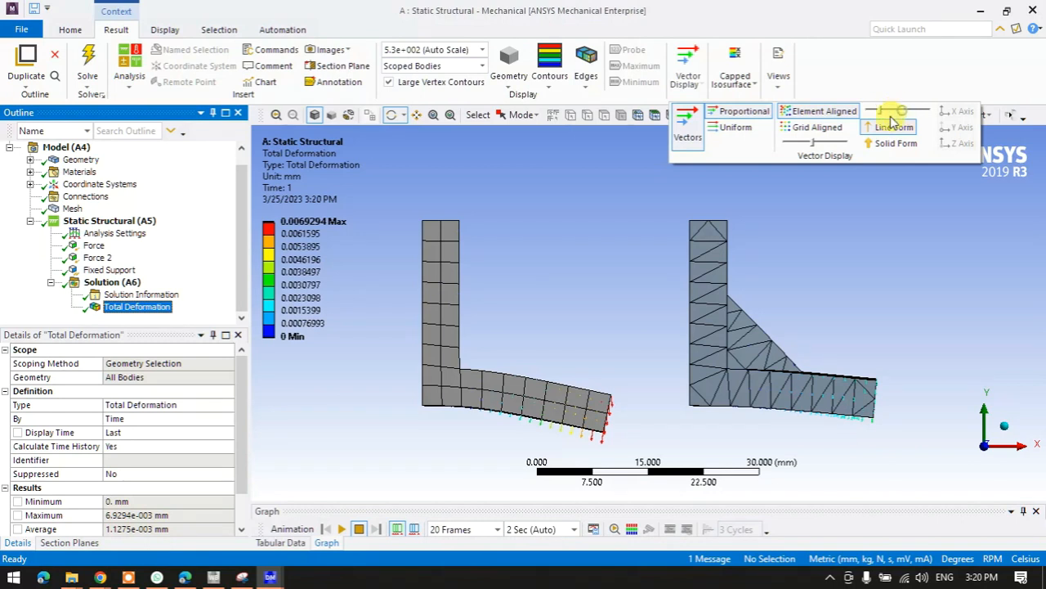
left_click_drag(811, 142, 848, 144)
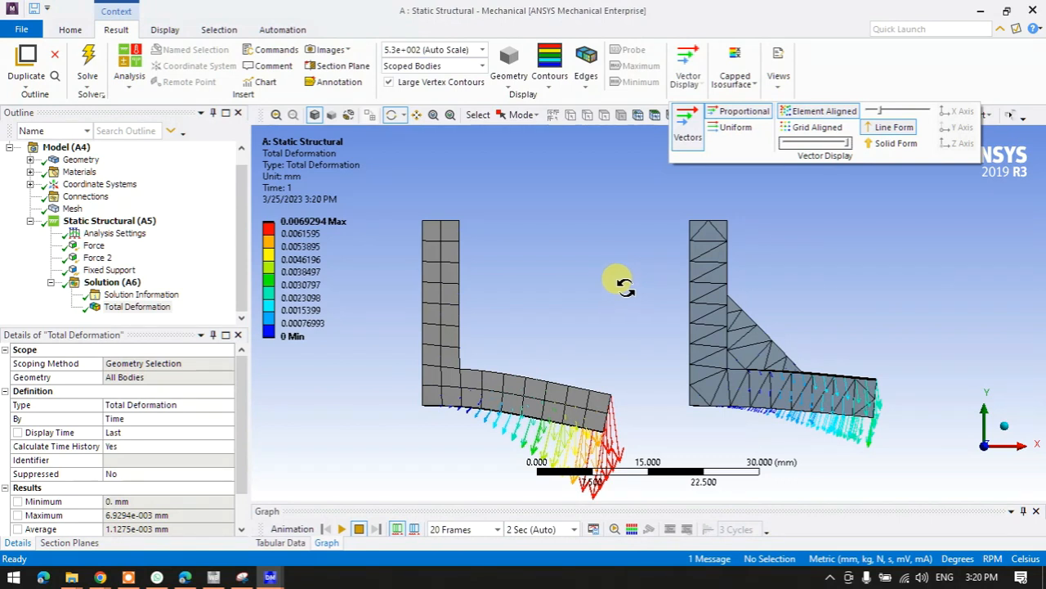
- Insert a Force Reaction probe on the Fixed Support boundary condition and evaluate it
left_click(115, 285)
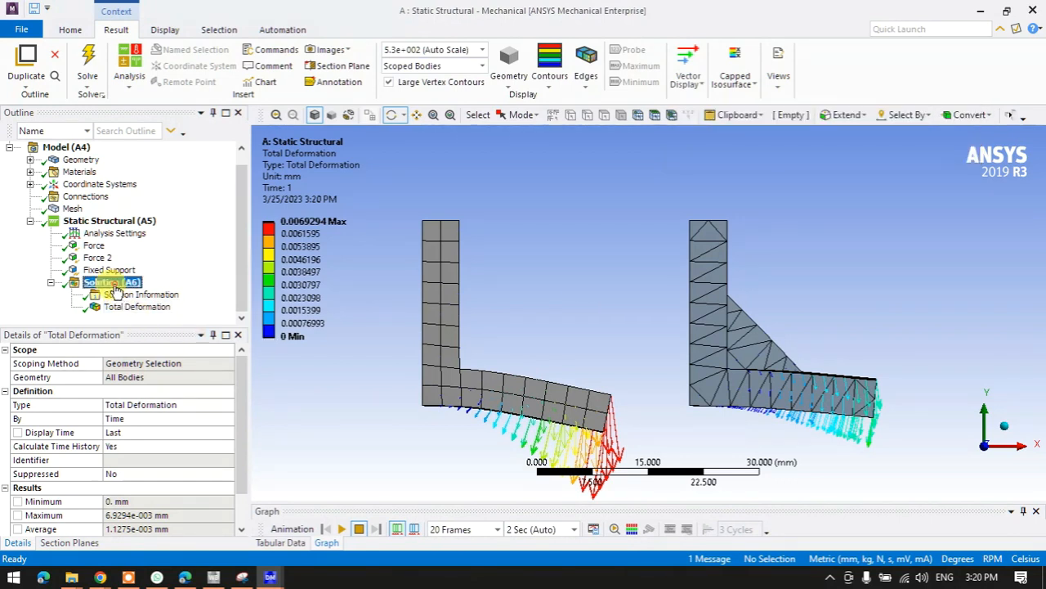
right_click(116, 286)
mouse_move(152, 296)
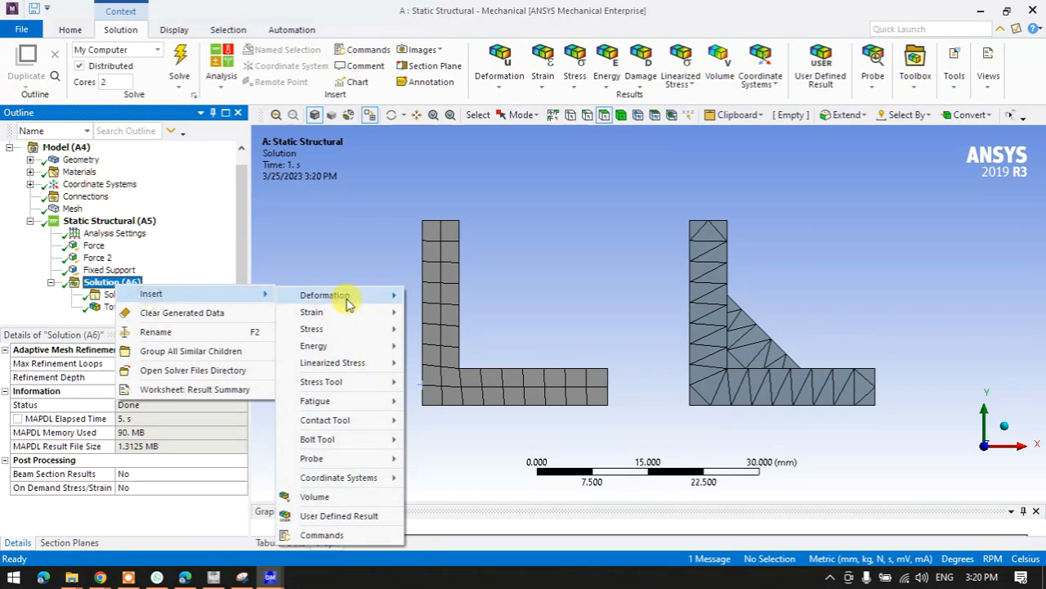
mouse_move(336, 389)
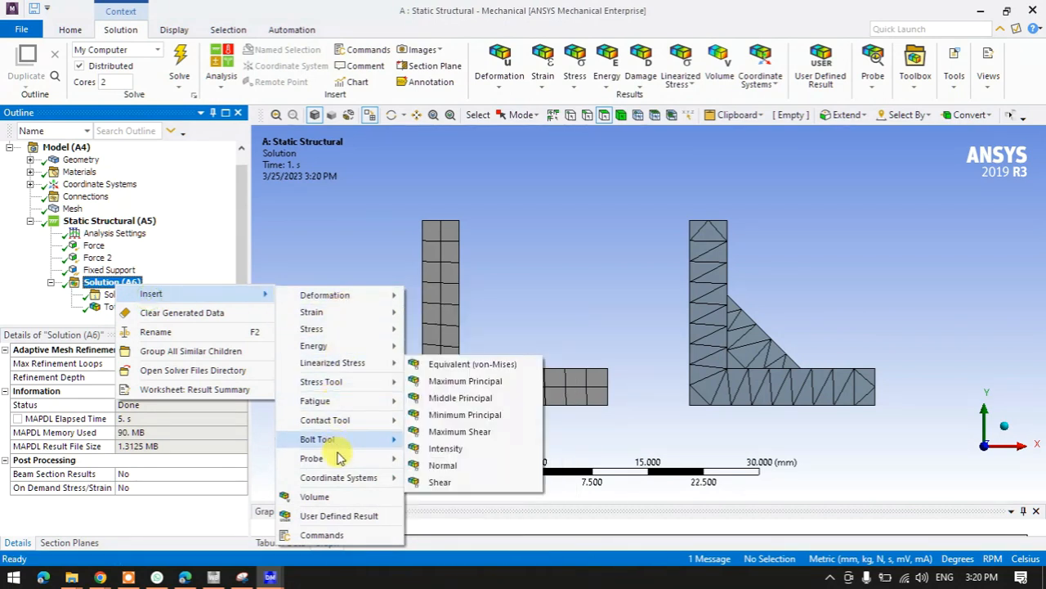
mouse_move(338, 459)
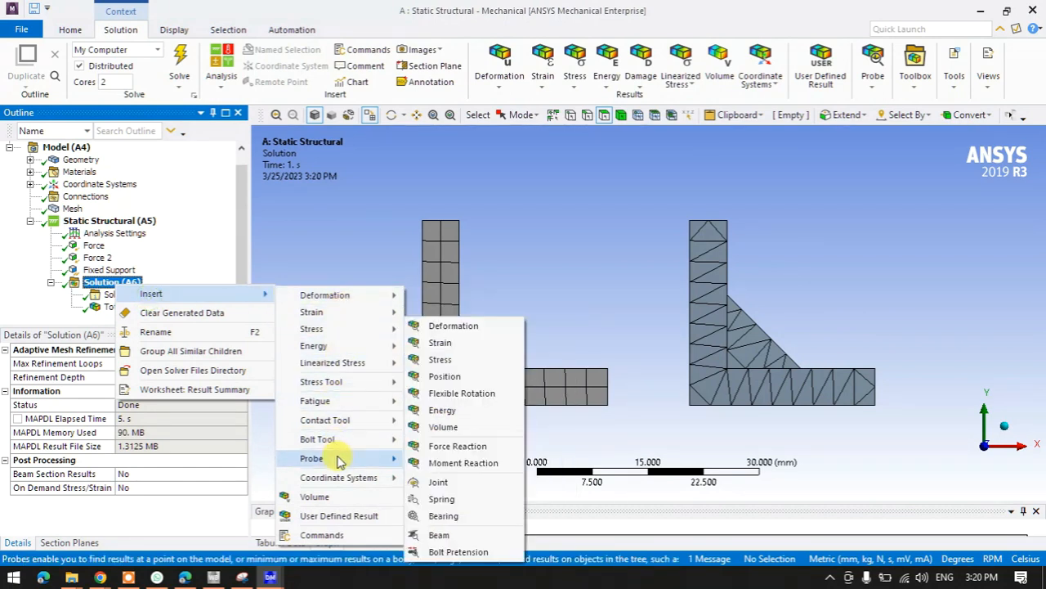
left_click(457, 446)
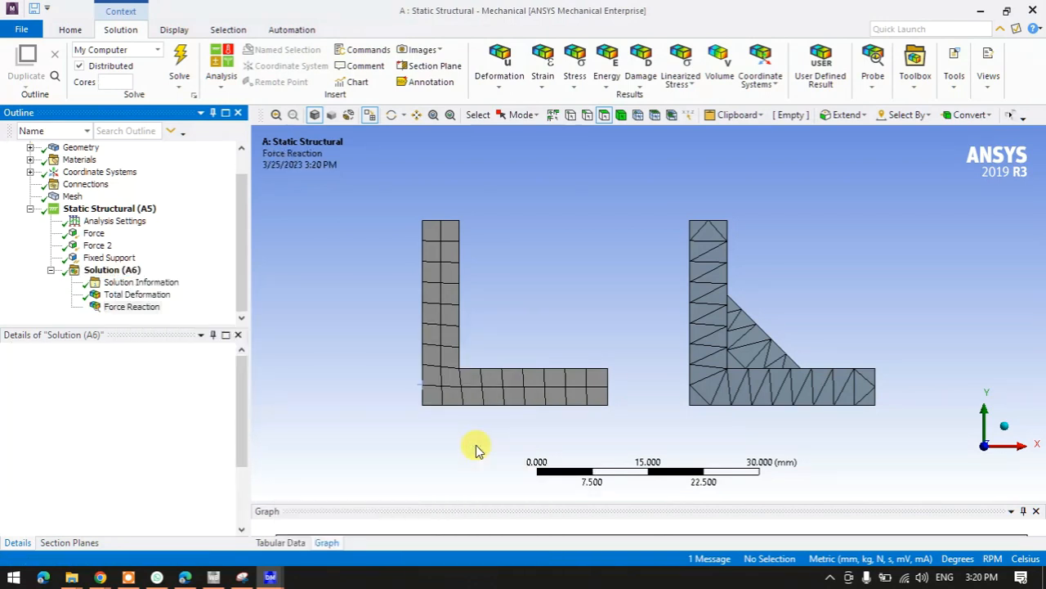
left_click(128, 403)
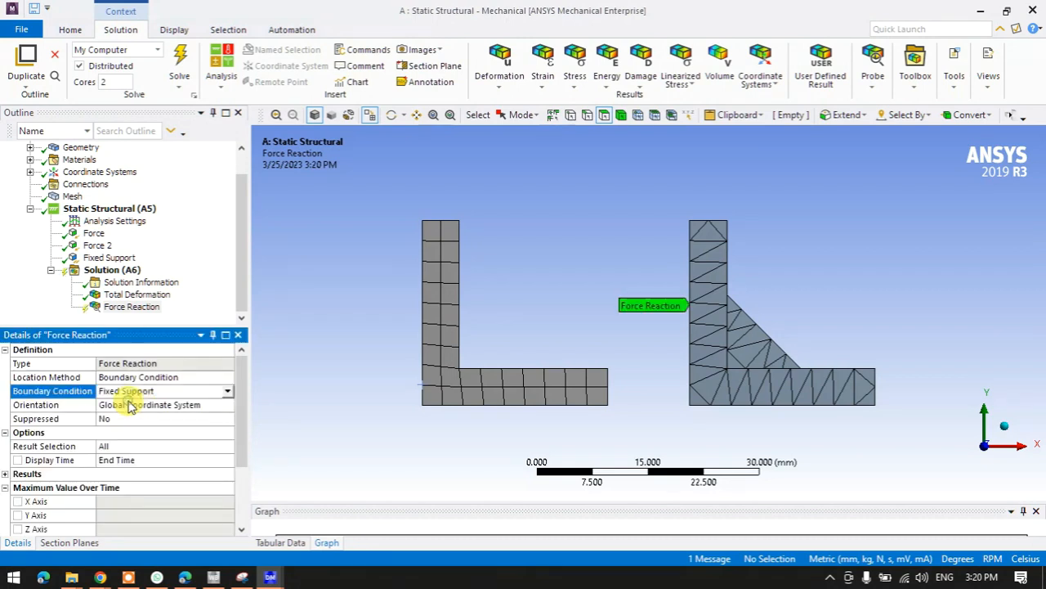
left_click(180, 62)
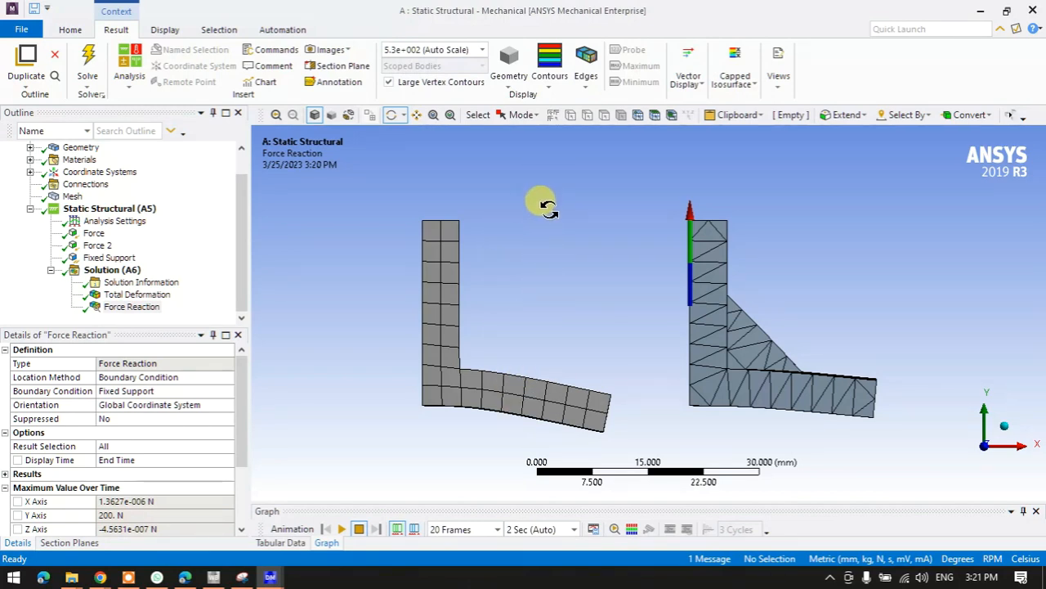
- Delete the Force Reaction probe from the solution
right_click(124, 307)
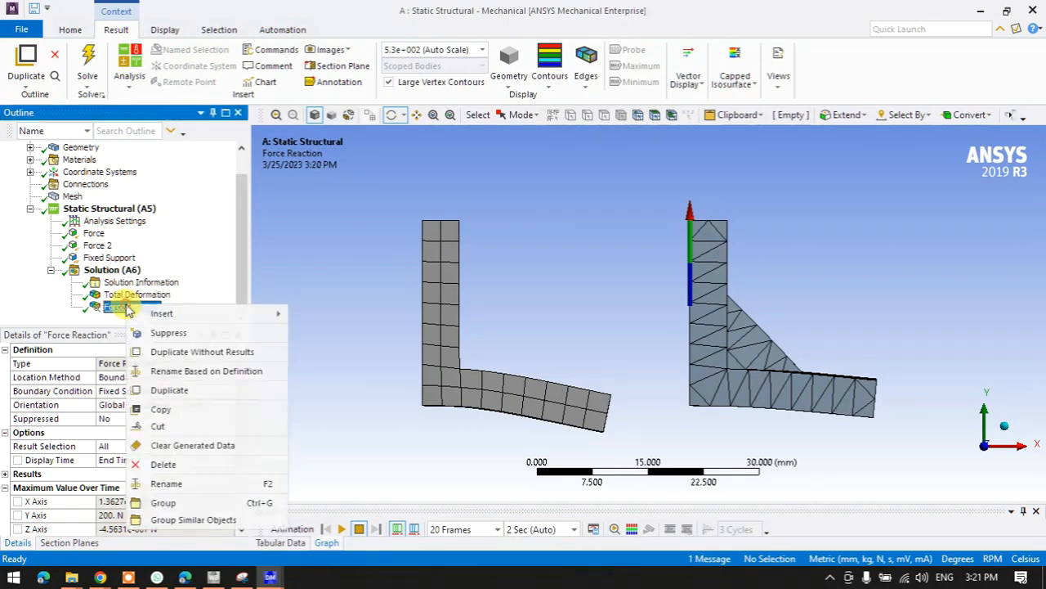
left_click(163, 464)
left_click(520, 344)
- Compare the total deformation vectors of the plain and ribbed brackets, consulting the handwritten load-case notes in Snipping Tool
left_click(135, 306)
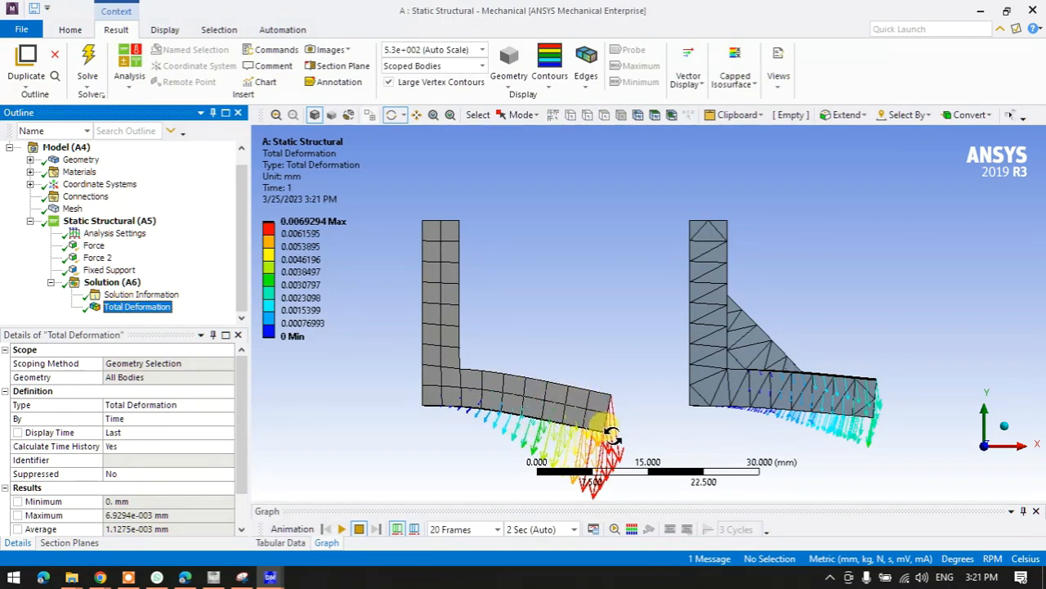
left_click_drag(611, 436, 521, 298)
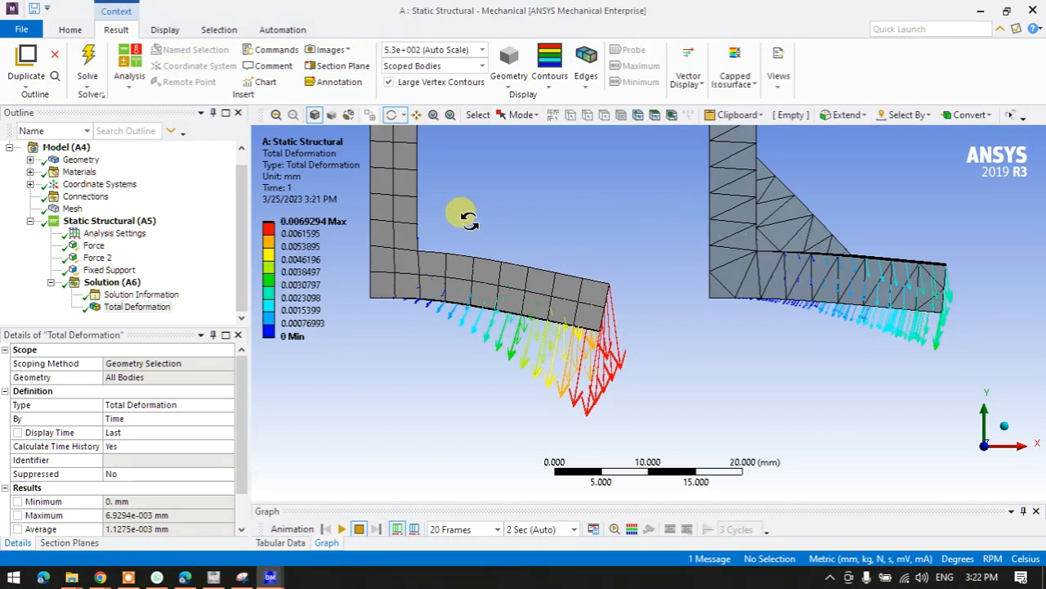
scroll(454, 278, "down", 2)
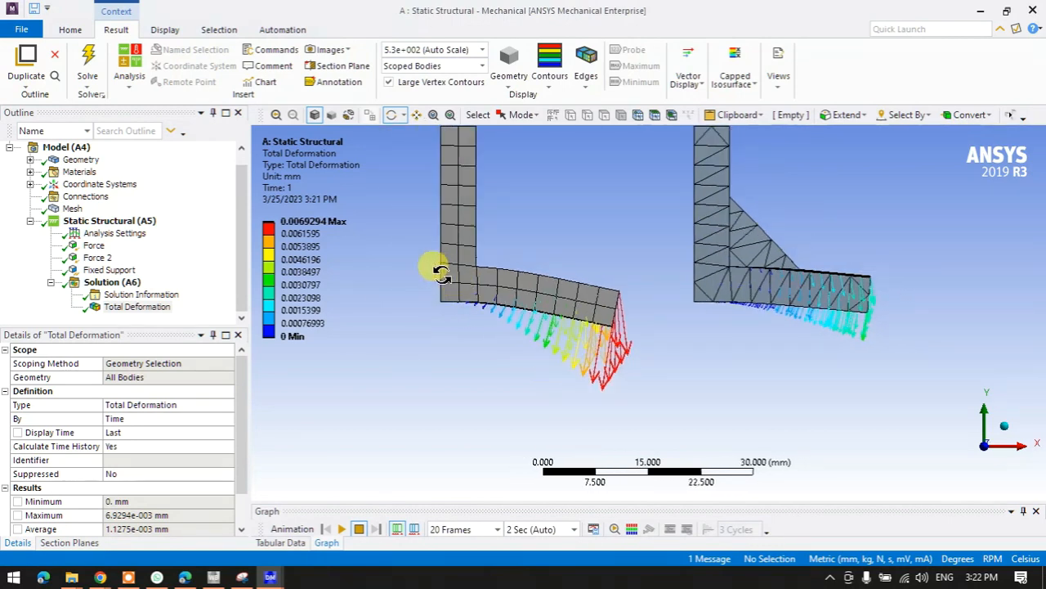
left_click(242, 577)
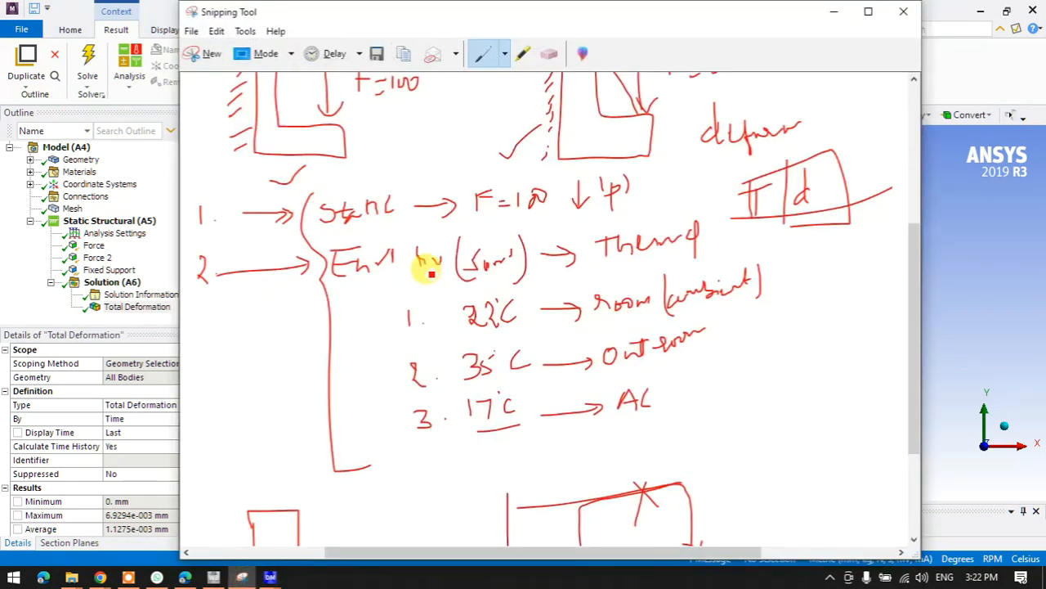
left_click(834, 12)
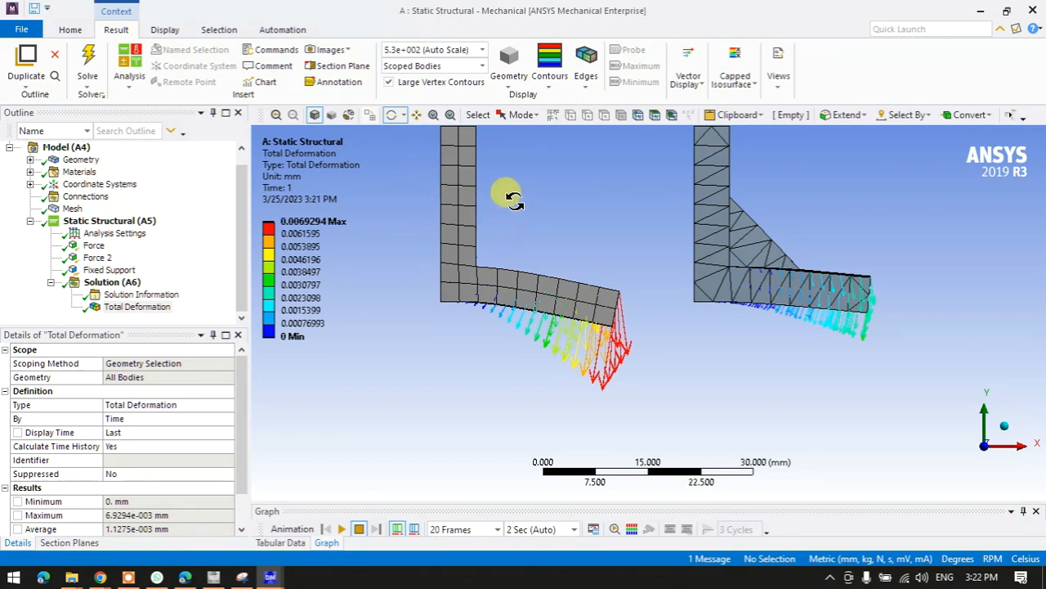
left_click(333, 259)
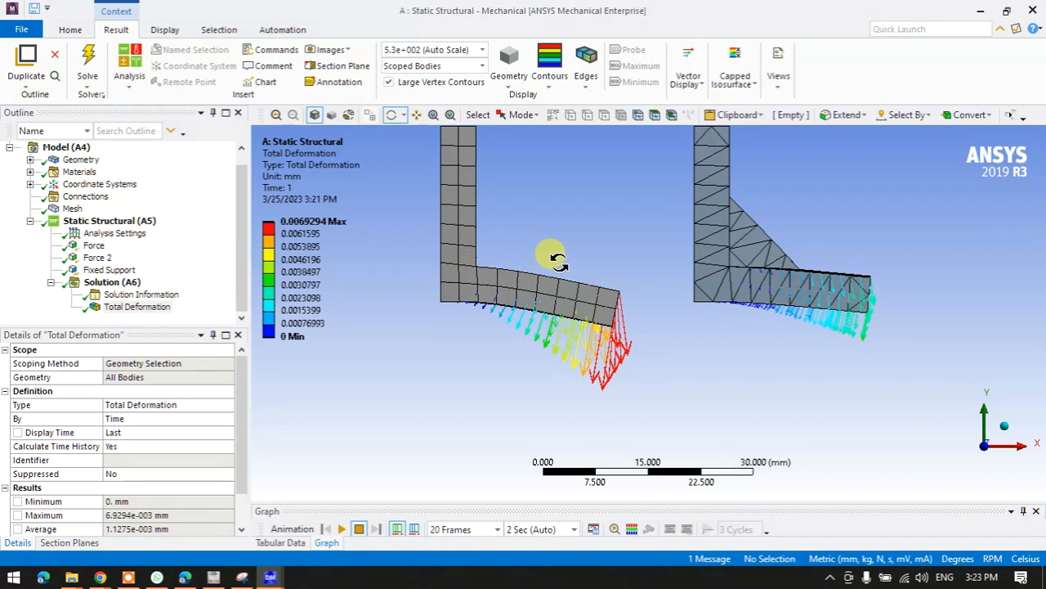
- Switch to the handwritten notes in Snipping Tool and sketch a branching outline beside the temperature list, labelling its lowest branch "1. Result"
left_click(242, 577)
scroll(409, 322, "down", 2)
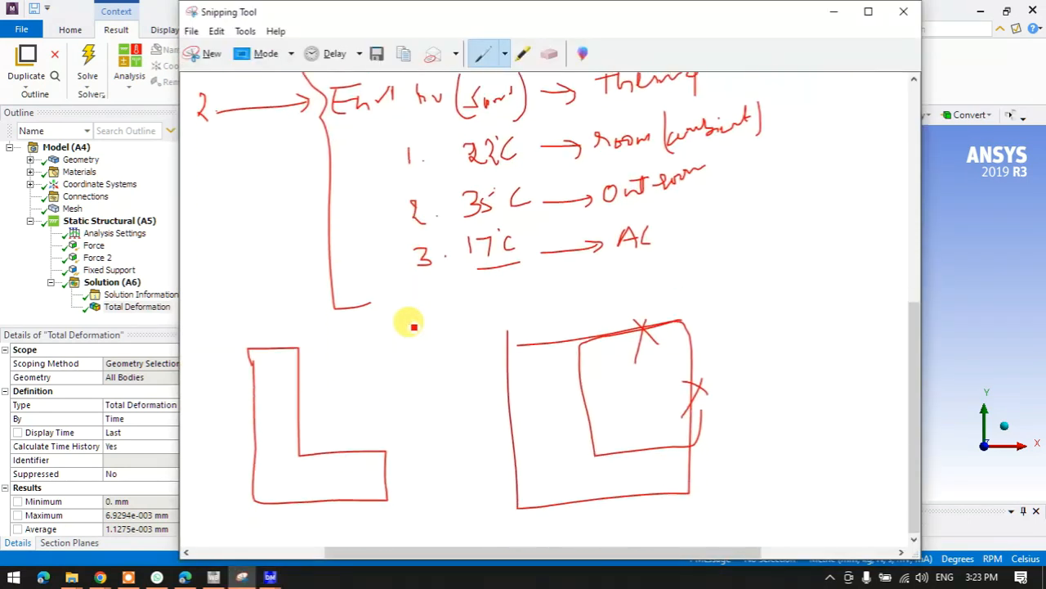
left_click_drag(712, 262, 717, 270)
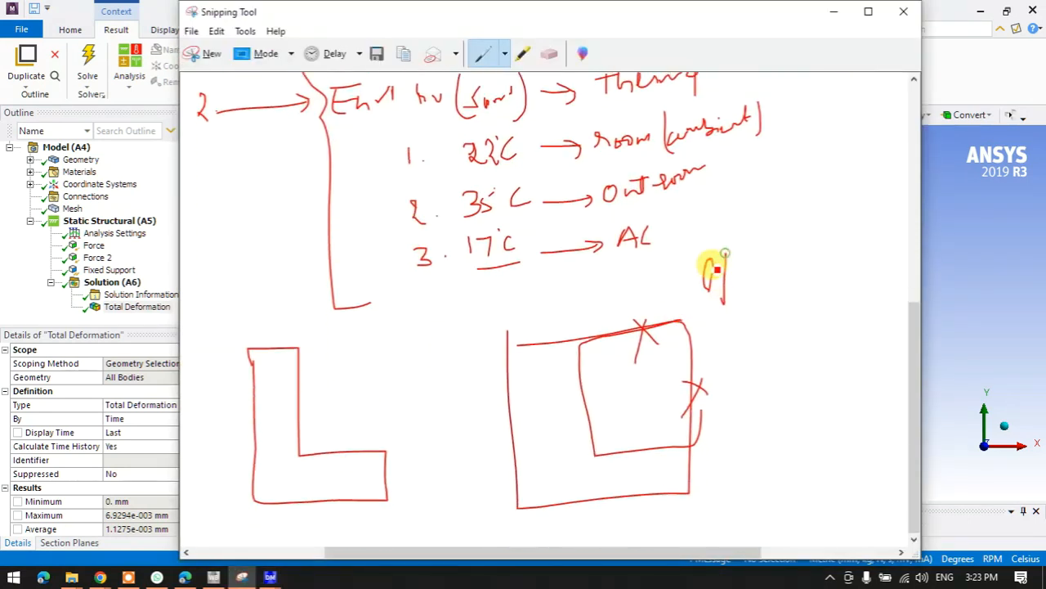
mouse_move(767, 214)
left_mouse_down()
mouse_move(746, 274)
mouse_move(776, 262)
mouse_move(772, 347)
mouse_move(792, 374)
mouse_move(836, 381)
mouse_move(865, 403)
mouse_move(858, 394)
mouse_move(861, 414)
left_mouse_up()
left_click(804, 370)
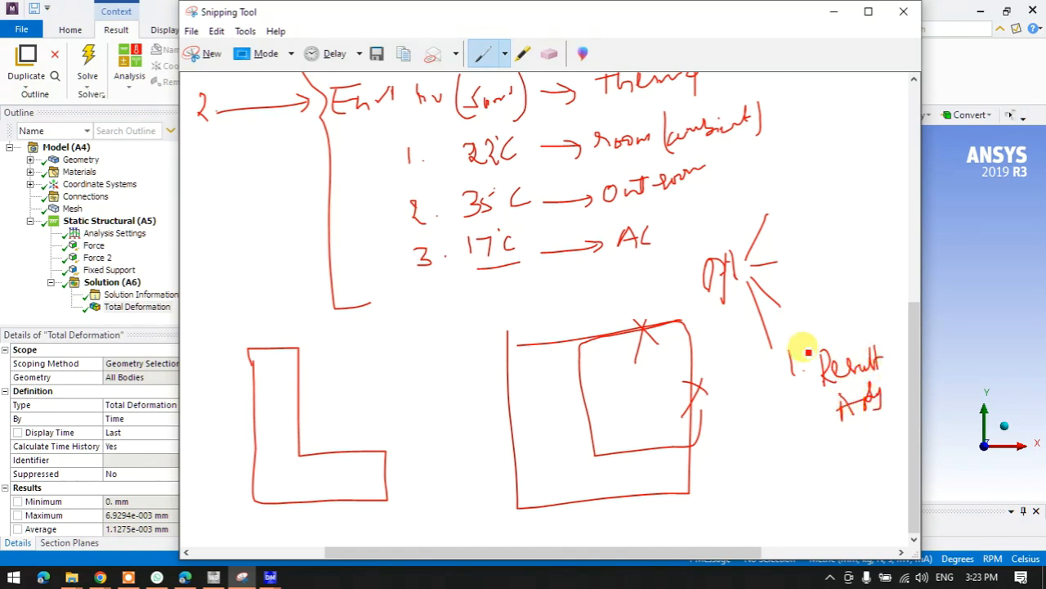
- Label the remaining branches of the handwritten outline, add an extra arrowed branch and circle the "Result" note
left_click_drag(785, 189, 777, 209)
mouse_move(788, 248)
left_mouse_down()
mouse_move(801, 240)
mouse_move(814, 260)
mouse_move(808, 243)
left_mouse_up()
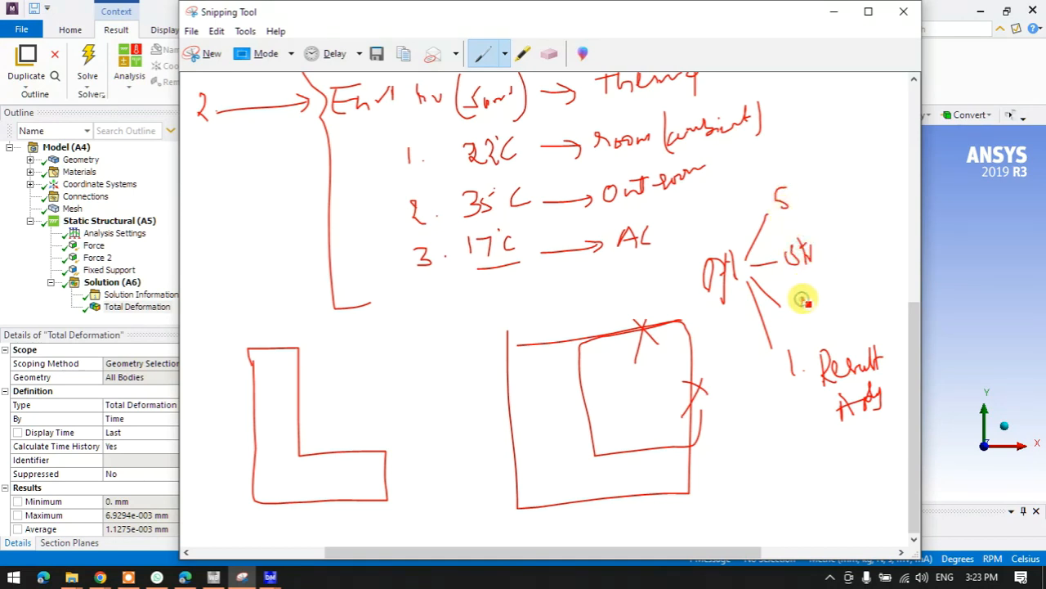
left_click_drag(822, 297, 828, 298)
left_click_drag(832, 283, 833, 298)
left_click_drag(827, 291, 838, 288)
mouse_move(751, 279)
left_mouse_down()
mouse_move(783, 326)
mouse_move(801, 329)
left_mouse_up()
mouse_move(794, 320)
left_mouse_down()
mouse_move(795, 338)
mouse_move(821, 311)
left_mouse_up()
mouse_move(815, 313)
left_mouse_down()
mouse_move(810, 332)
mouse_move(833, 319)
left_mouse_up()
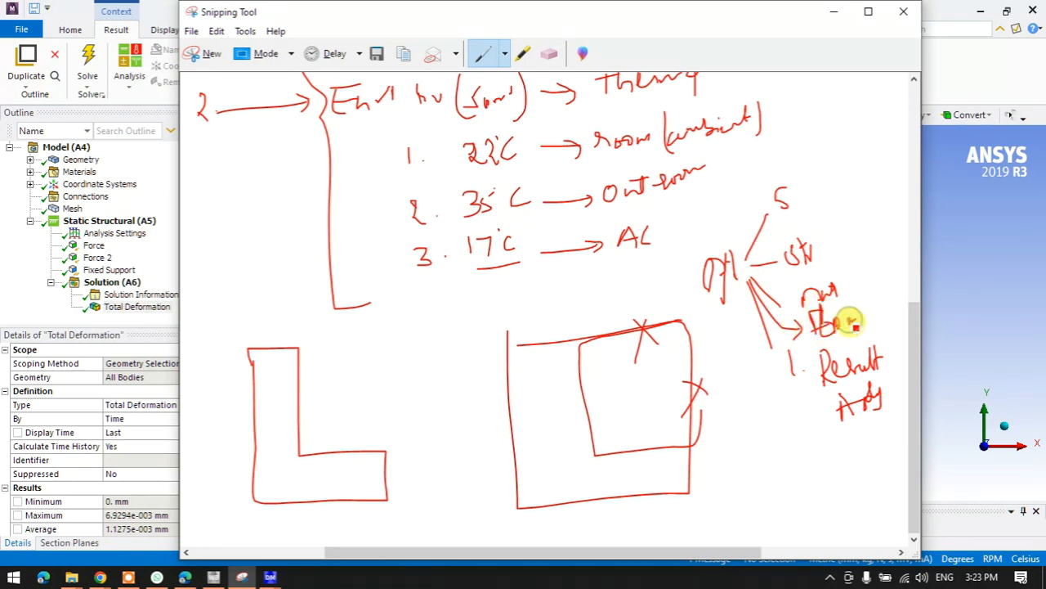
mouse_move(811, 352)
left_mouse_down()
mouse_move(807, 400)
mouse_move(878, 382)
mouse_move(810, 369)
left_mouse_up()
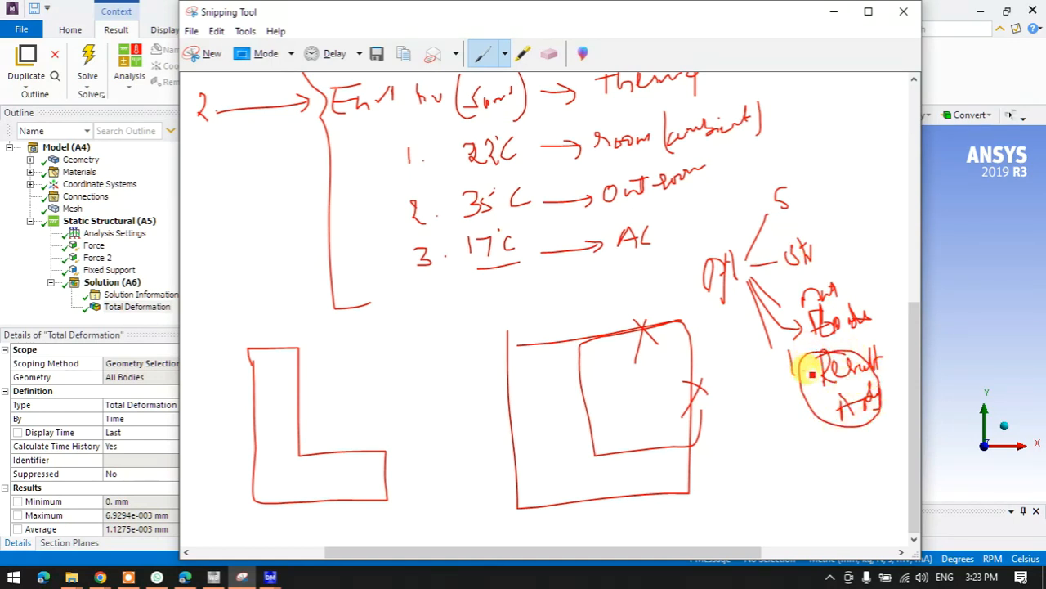
left_click(834, 11)
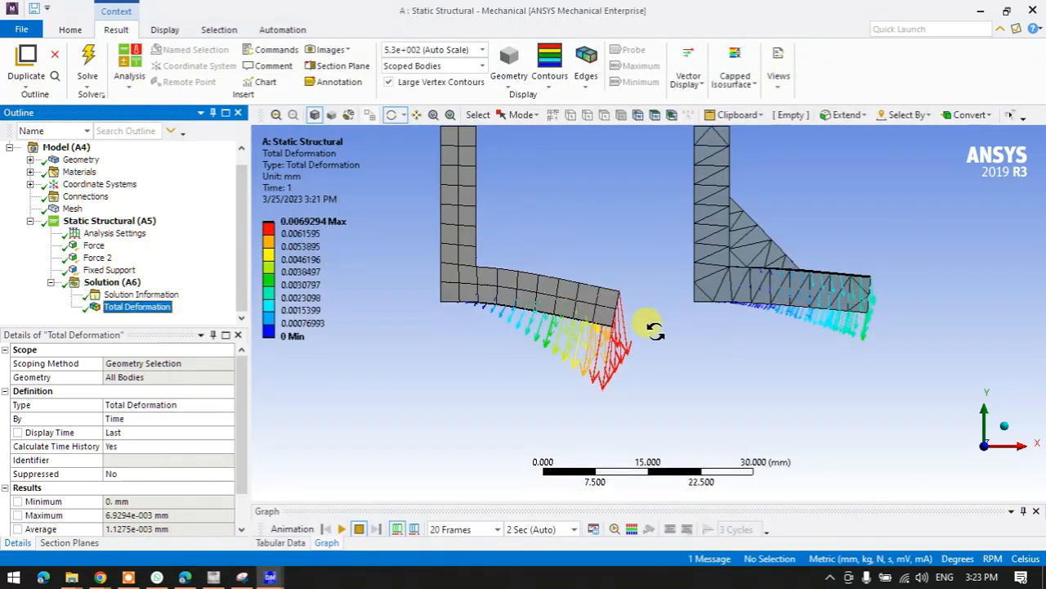
- Switch back to Mechanical and turn off the vector display so Total Deformation shows as contours on both brackets
left_click(687, 77)
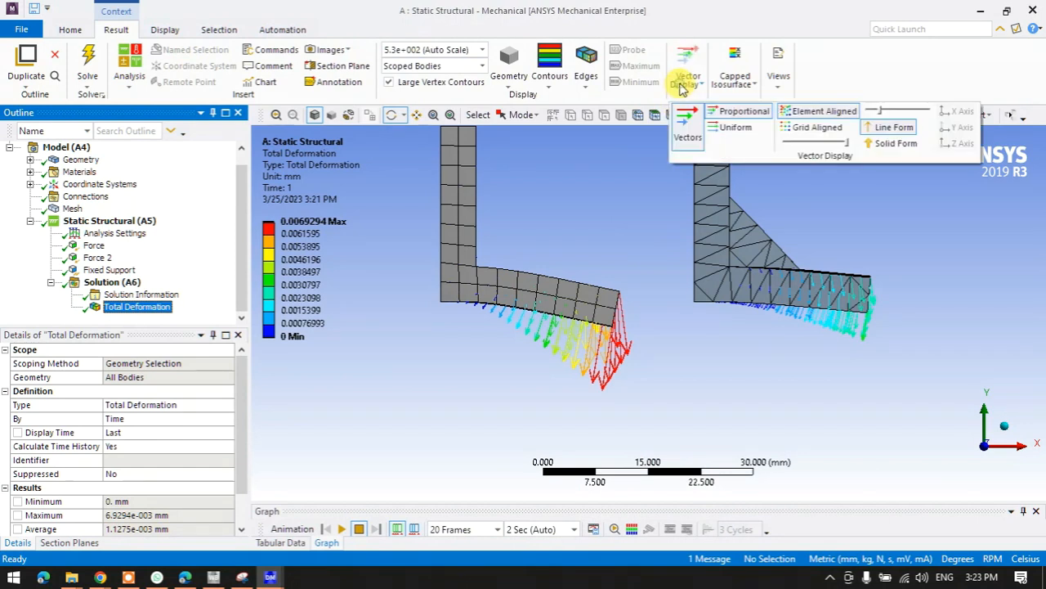
left_click(691, 134)
left_click_drag(617, 169, 614, 243)
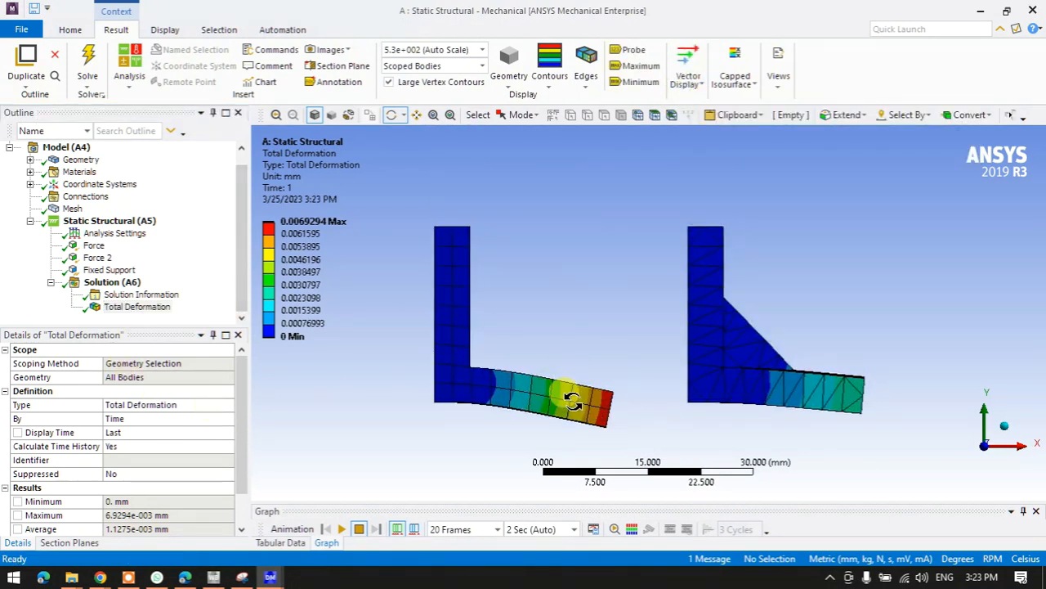
- Compare the Total Deformation shapes of both brackets at 1.0 (True Scale) and 2.6e+003 (5x Auto)
left_click(483, 53)
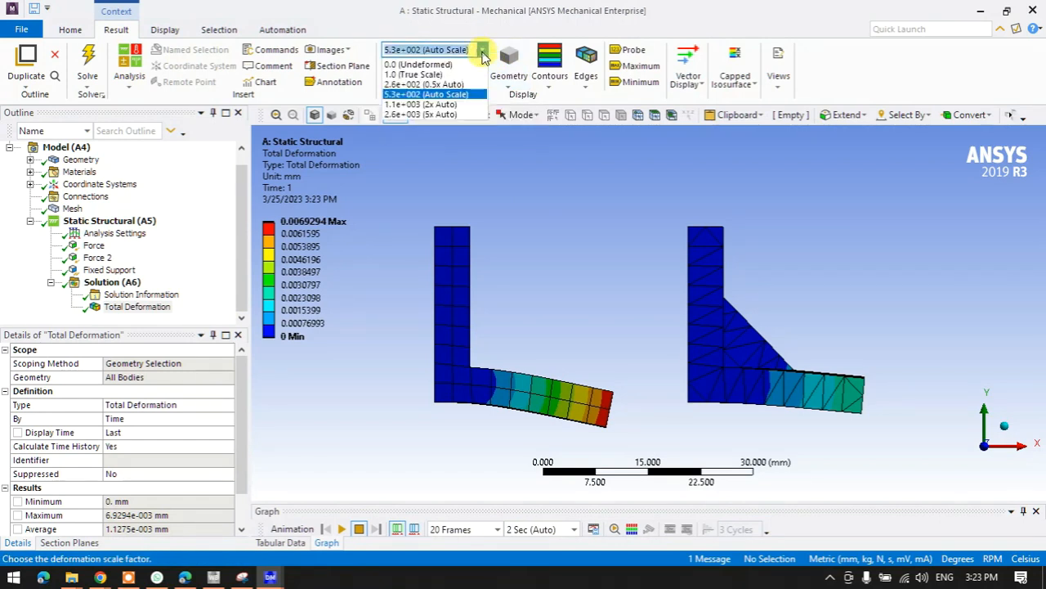
left_click(467, 75)
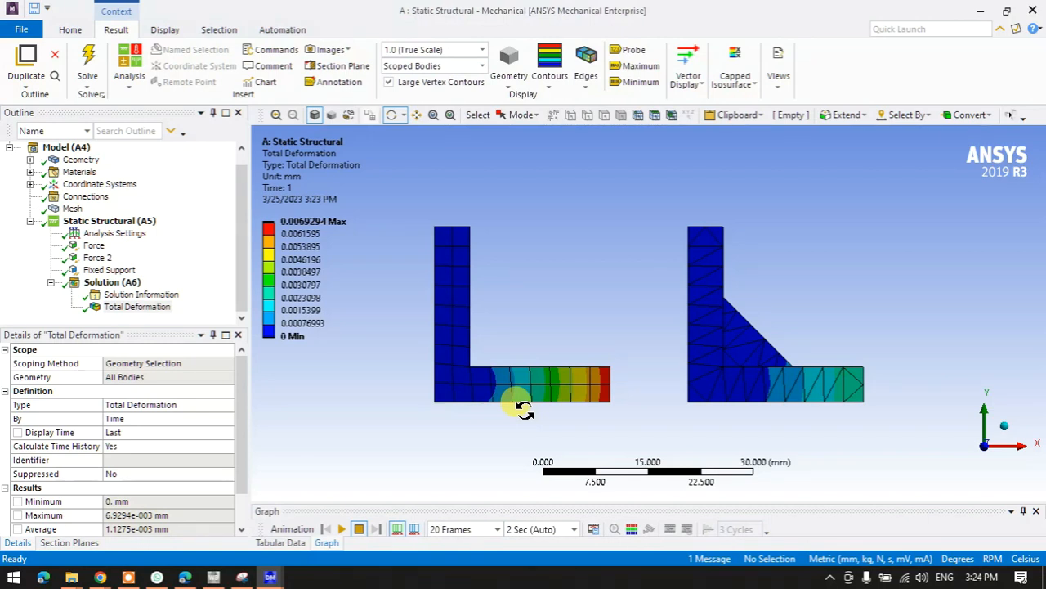
left_click(483, 52)
left_click(421, 115)
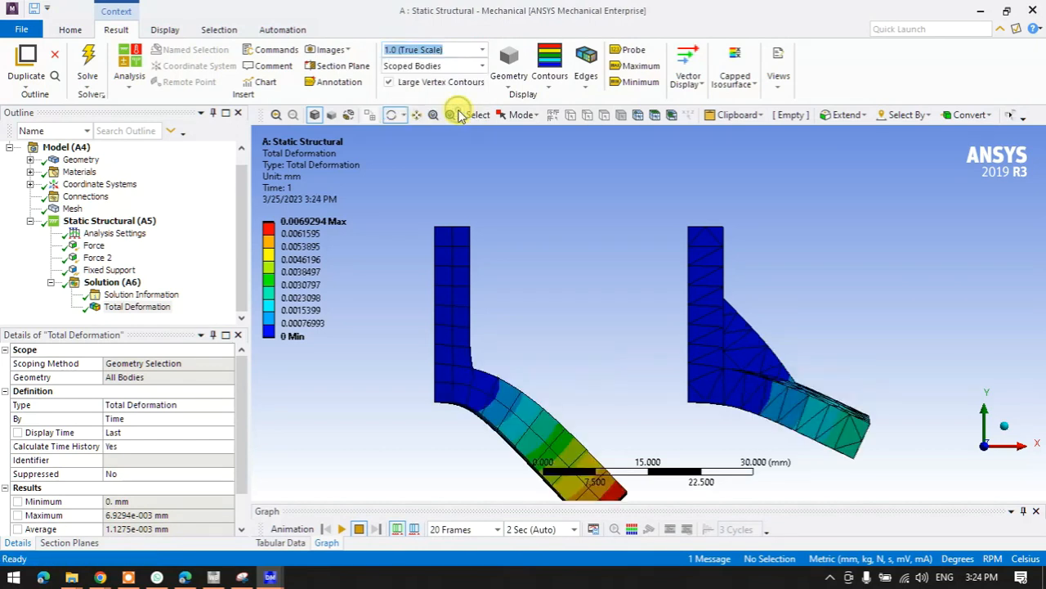
scroll(578, 469, "down", 3)
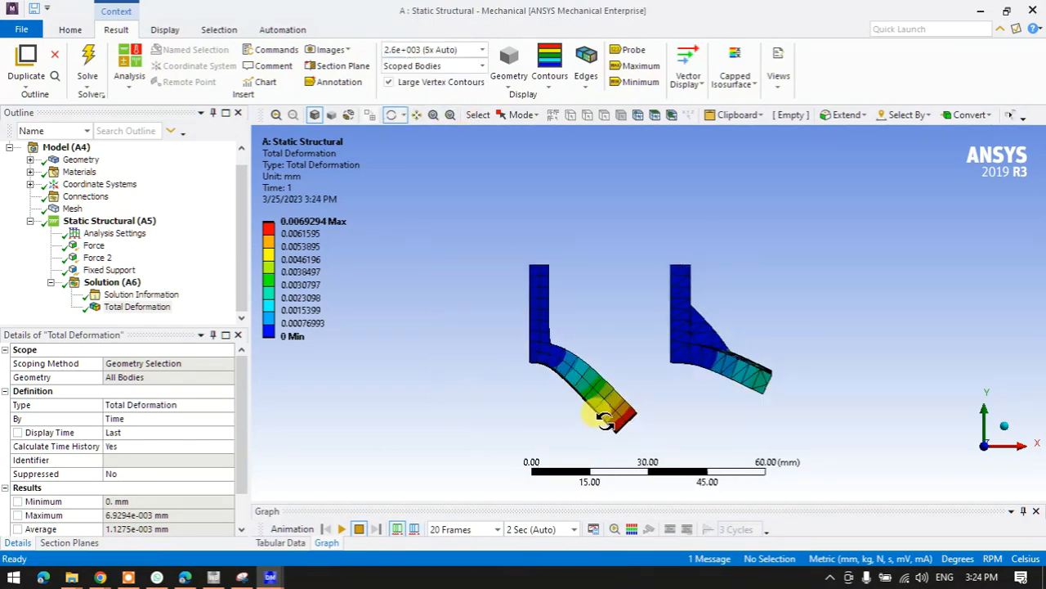
scroll(556, 369, "up", 5)
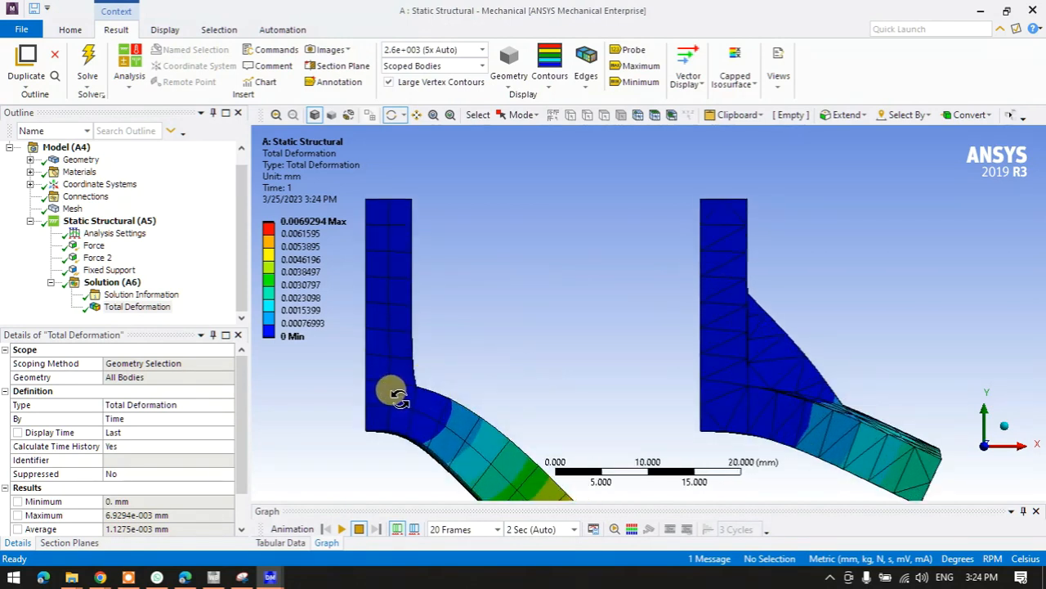
- Show the deformation at Auto Scale and 2x Auto, finishing with the result scale at 1.0 (True Scale)
left_click(478, 54)
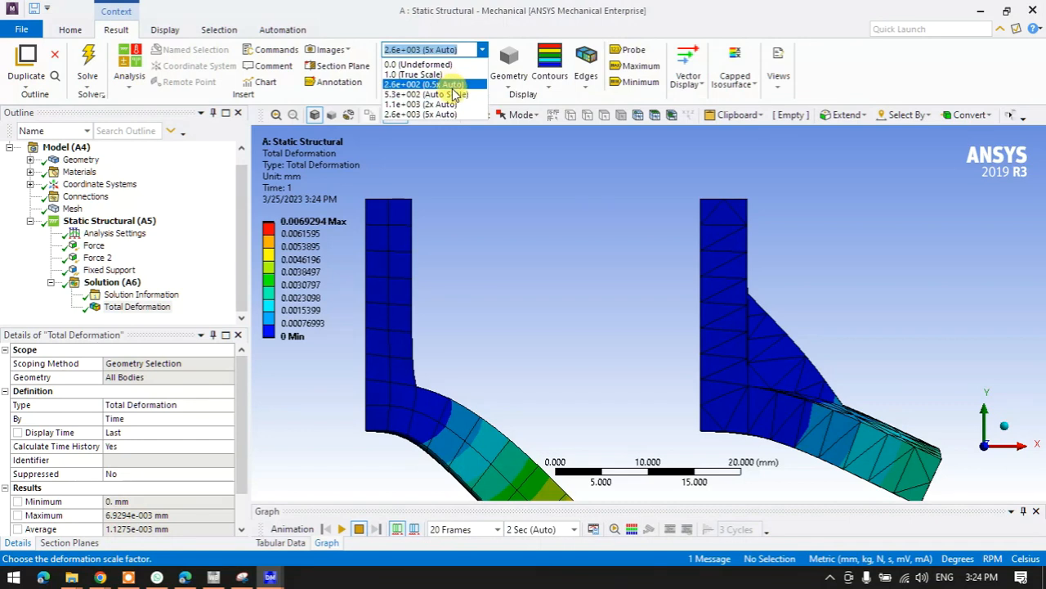
left_click(453, 95)
left_click(481, 50)
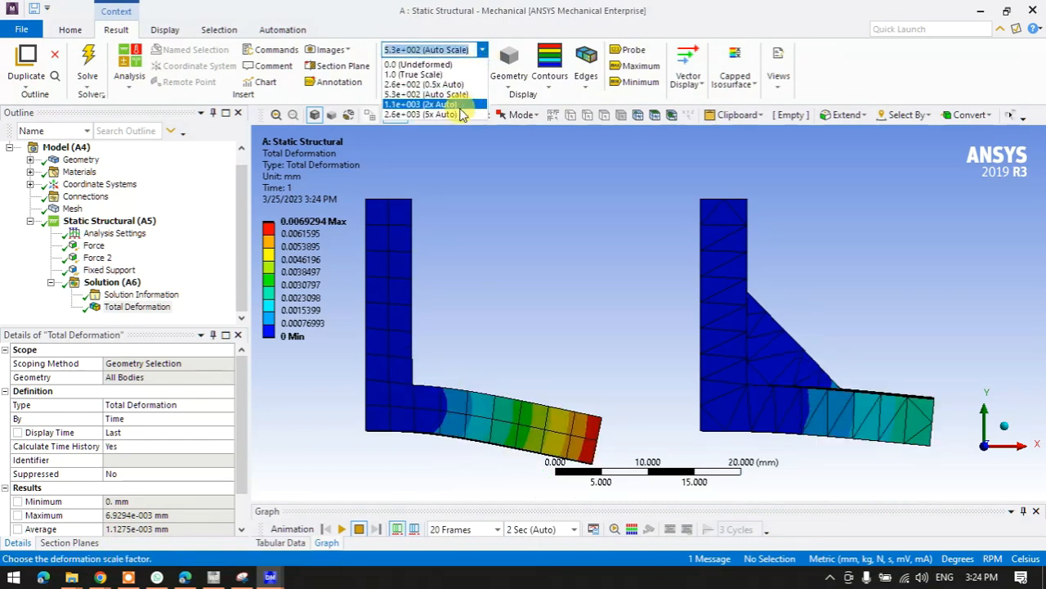
left_click(458, 105)
left_click(481, 50)
left_click(425, 75)
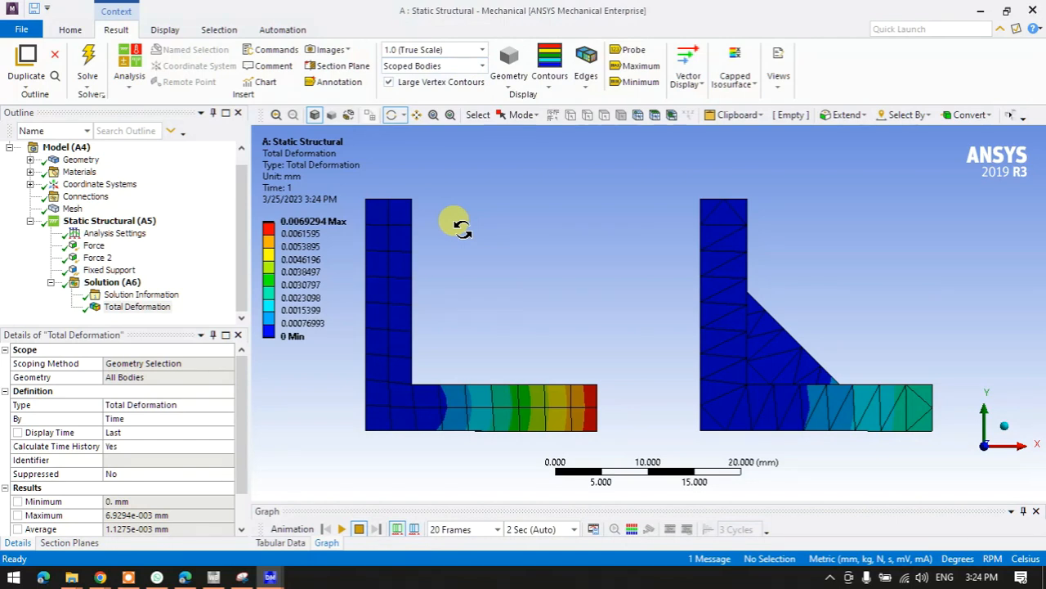
scroll(462, 229, "down", 3)
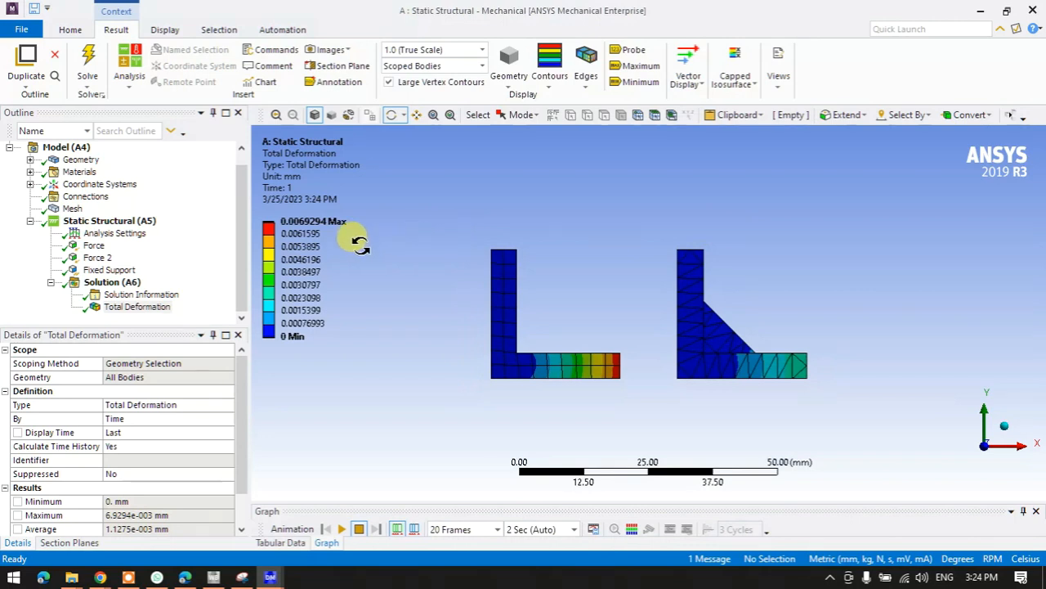
- Duplicate the Static Structural analysis within the same model and check the linked copy in the Workbench project schematic
left_click_drag(352, 10, 812, 63)
left_click(552, 273)
right_click(544, 275)
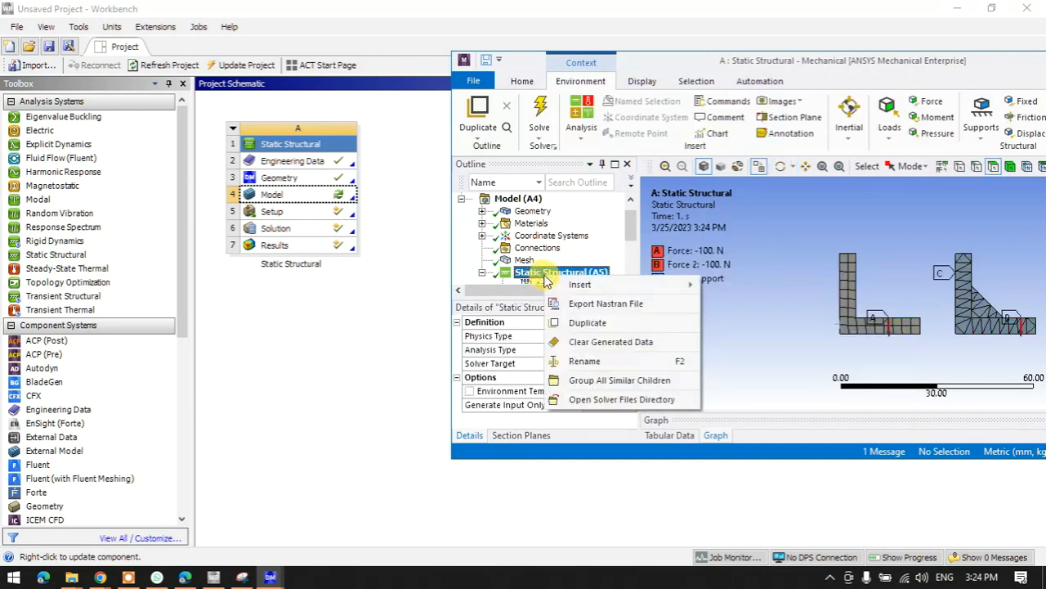
left_click(578, 324)
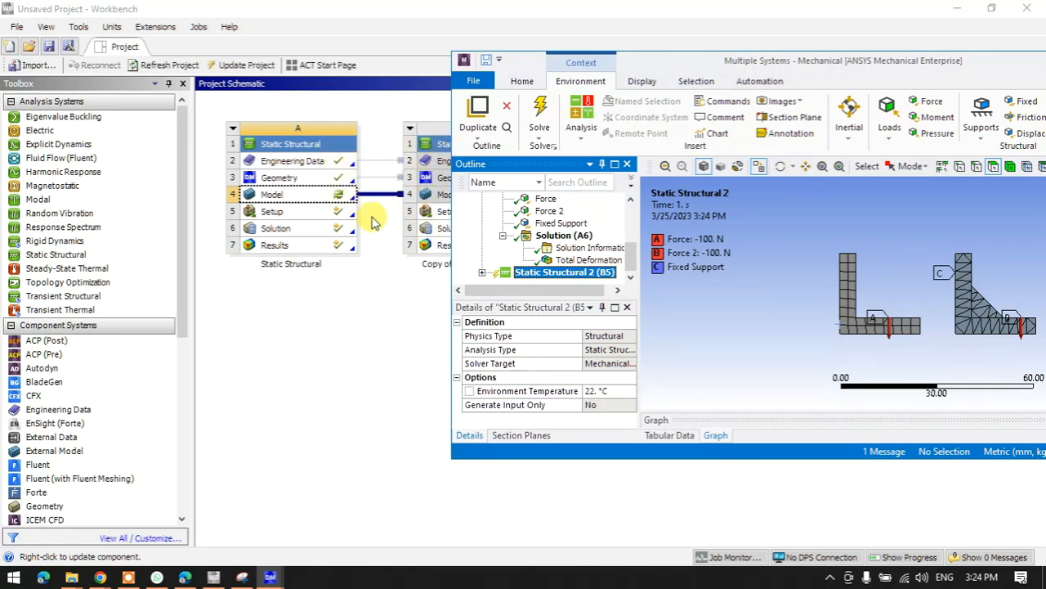
left_click_drag(936, 67, 733, 91)
left_click(962, 74)
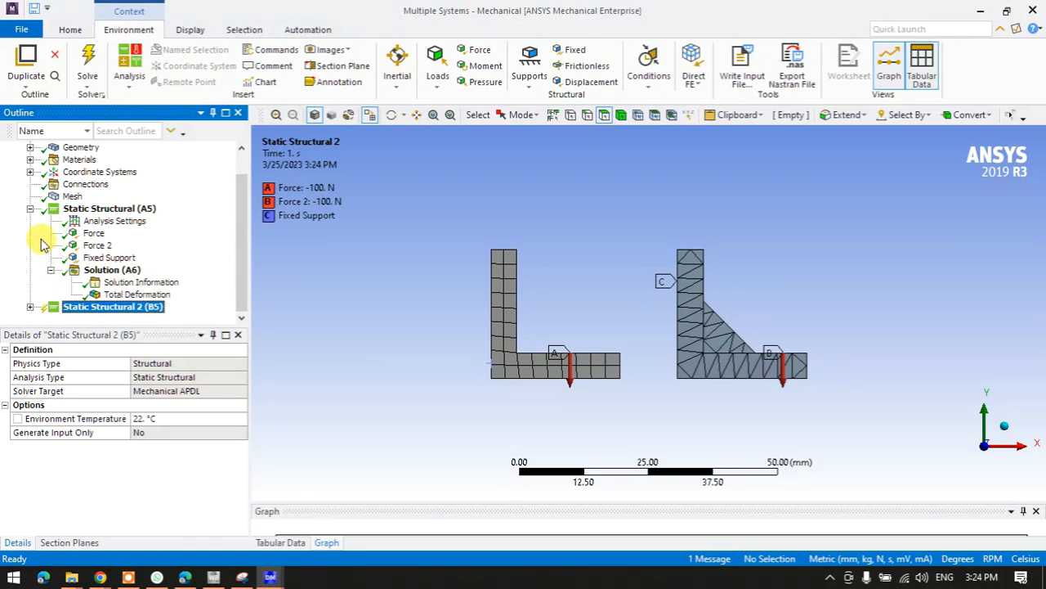
- Insert a Thermal Condition in Static Structural 2 and scope it to both bracket bodies
left_click(31, 209)
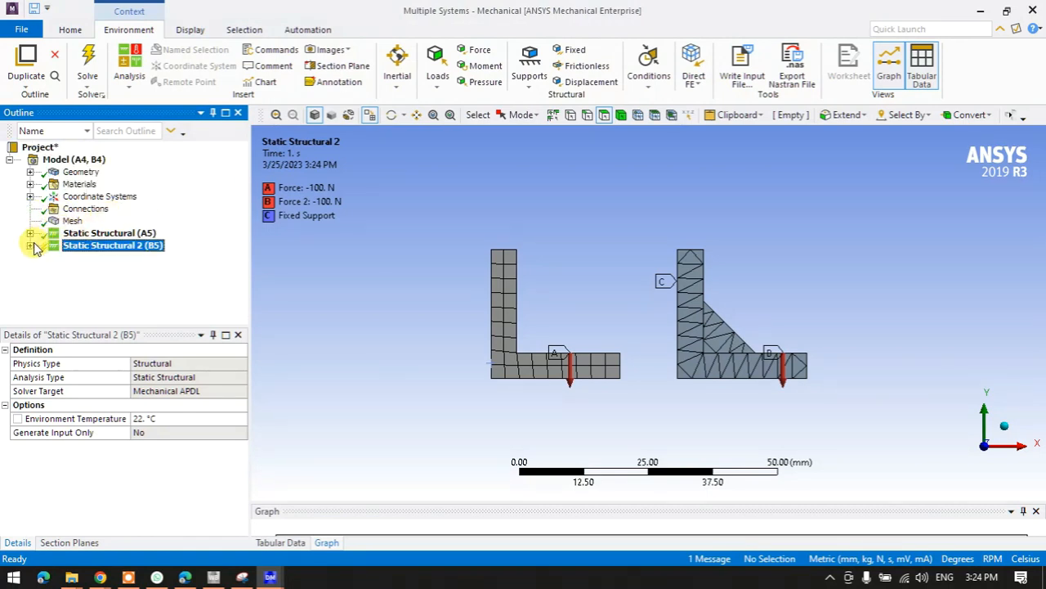
left_click(30, 246)
left_click(102, 258)
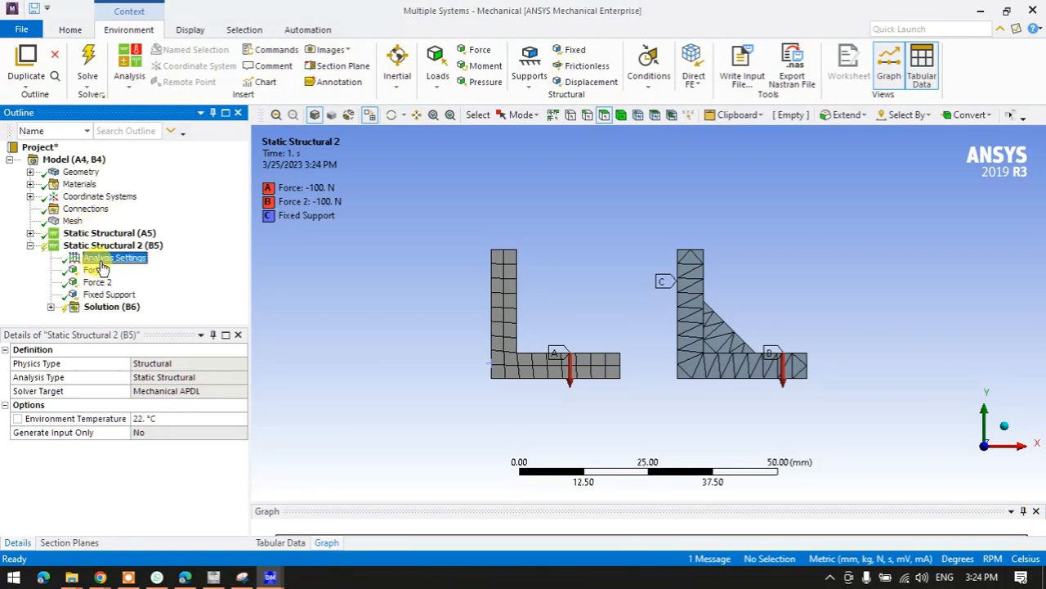
right_click(102, 260)
left_click(109, 246)
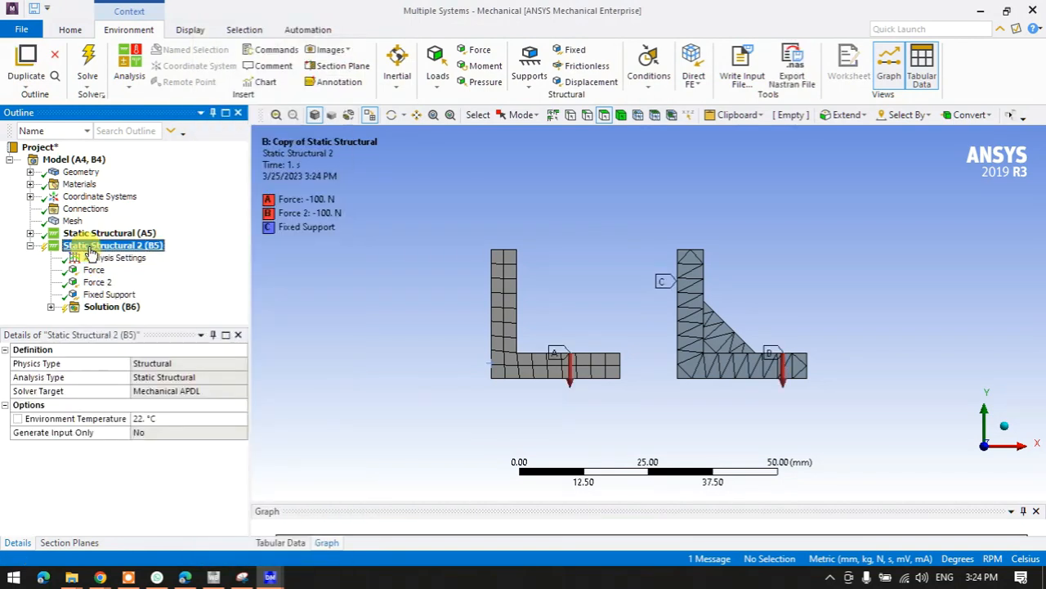
right_click(131, 247)
mouse_move(172, 255)
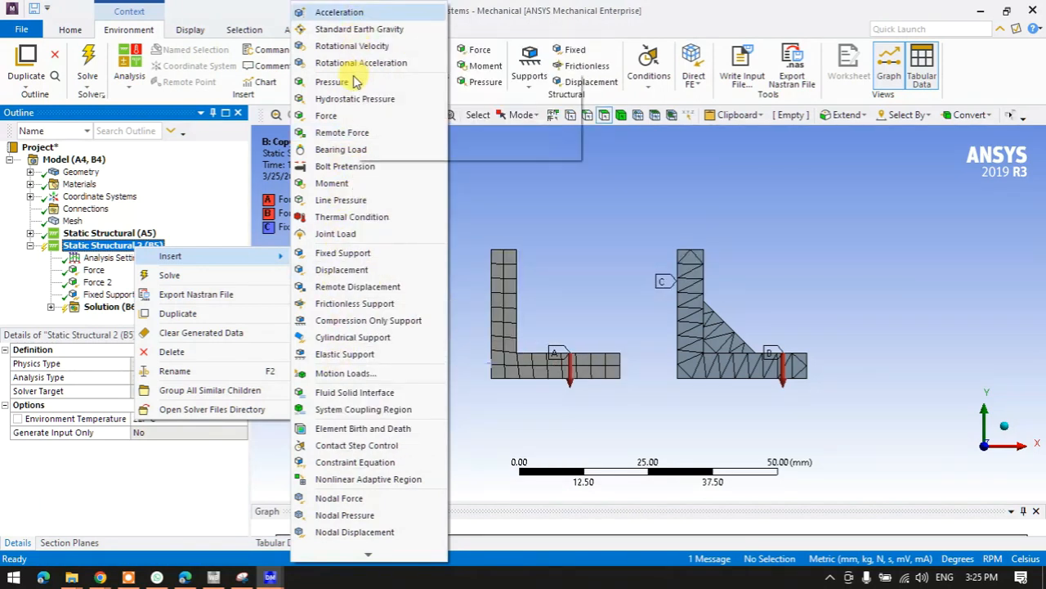
left_click(345, 218)
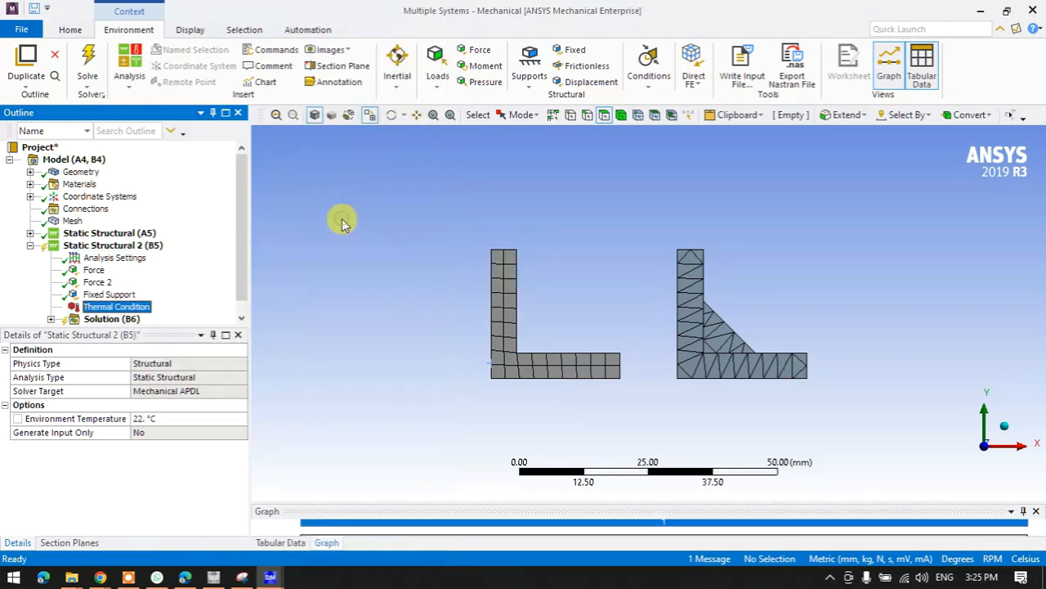
left_click(514, 357)
left_click(694, 361, "ctrl")
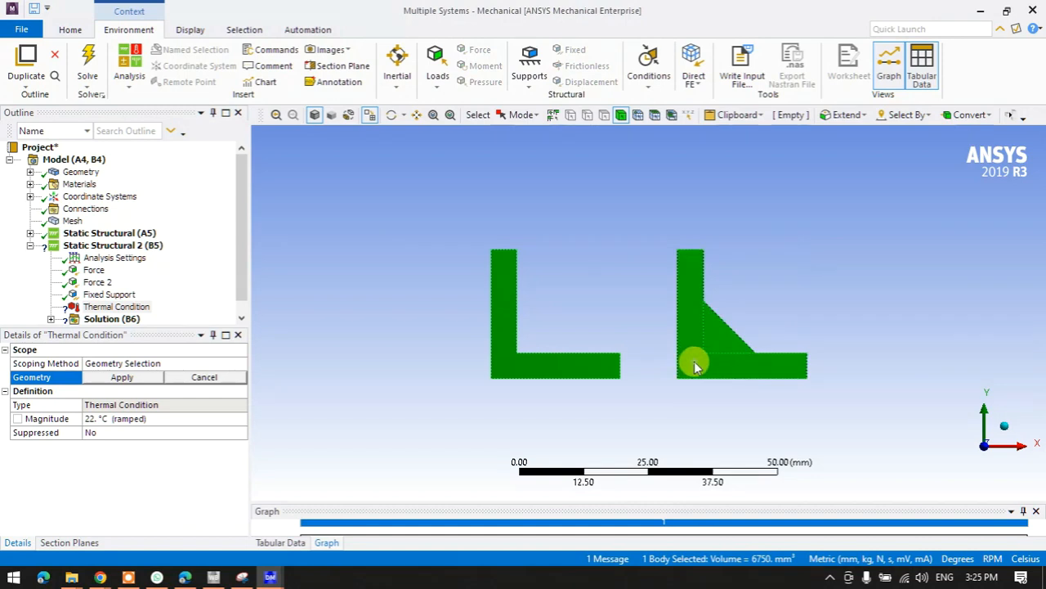
left_click(127, 376)
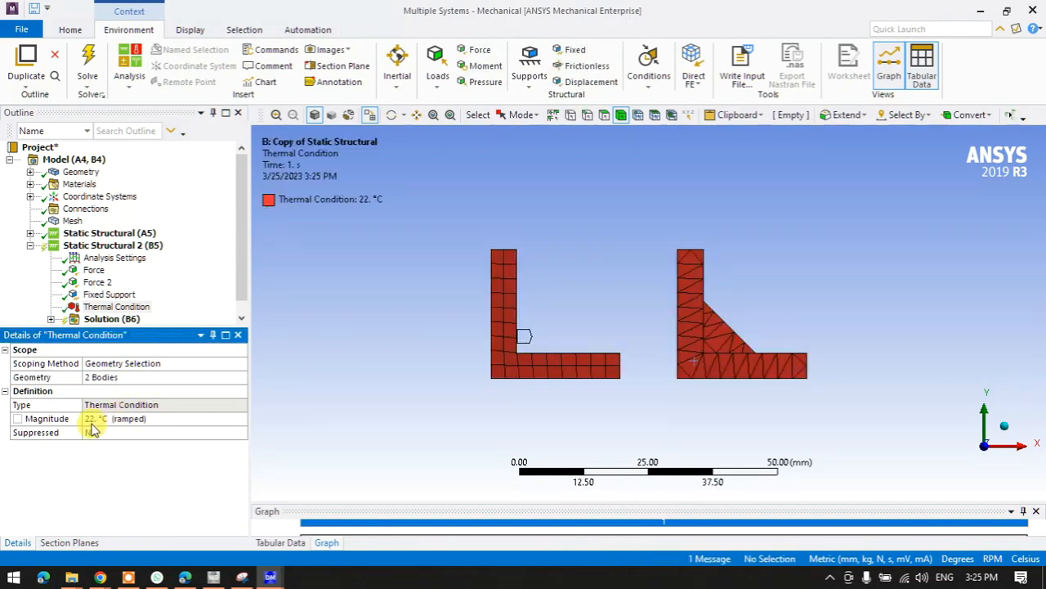
- Duplicate Static Structural 2 and set the Thermal Condition magnitude in the copy to 35 °C
left_click(30, 245)
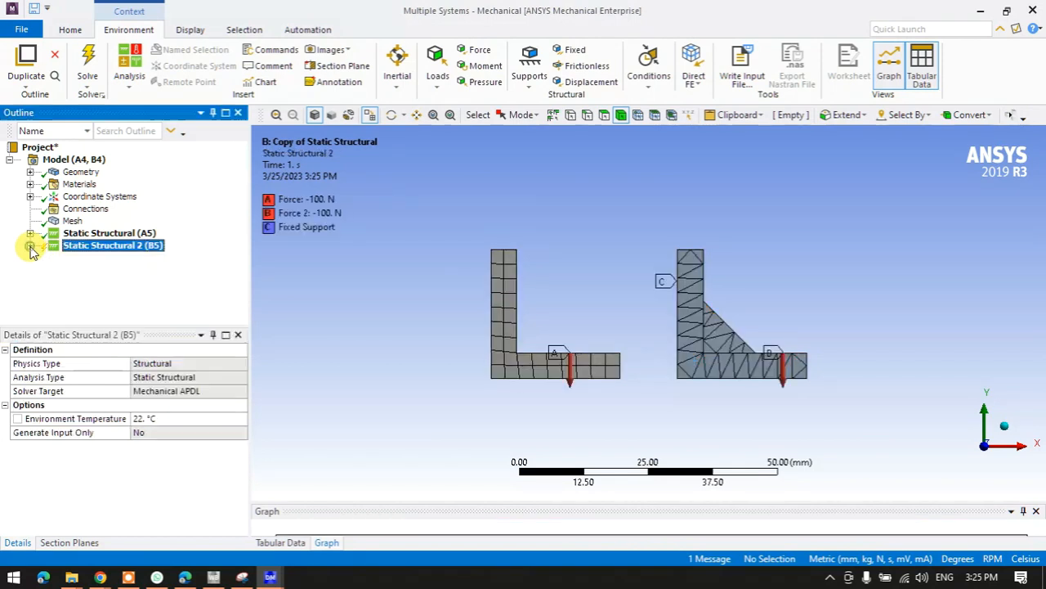
right_click(90, 253)
left_click(129, 317)
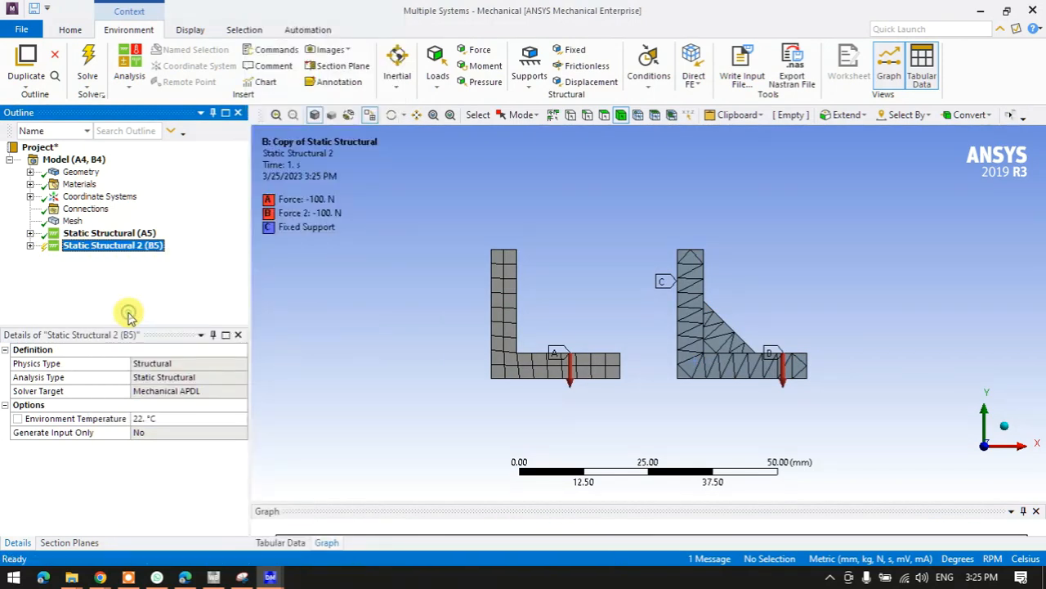
left_click(30, 258)
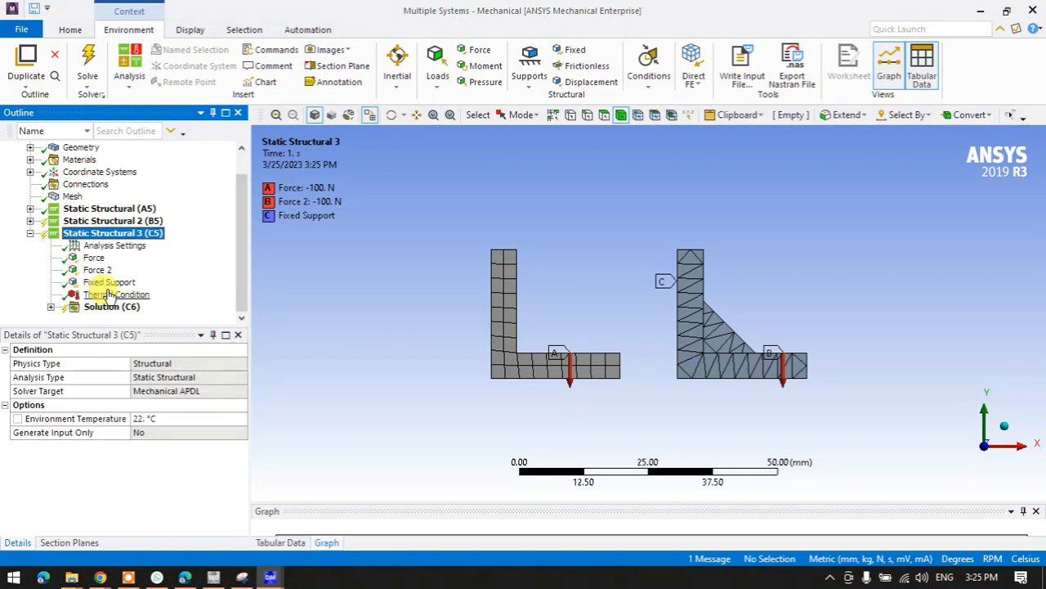
left_click(116, 294)
left_click(135, 419)
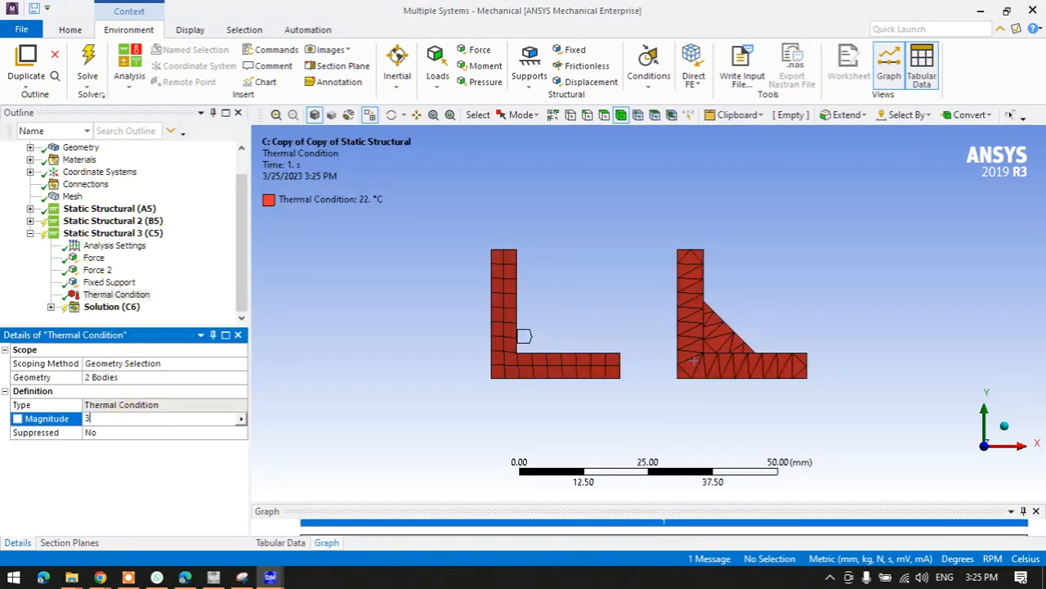
key("Return")
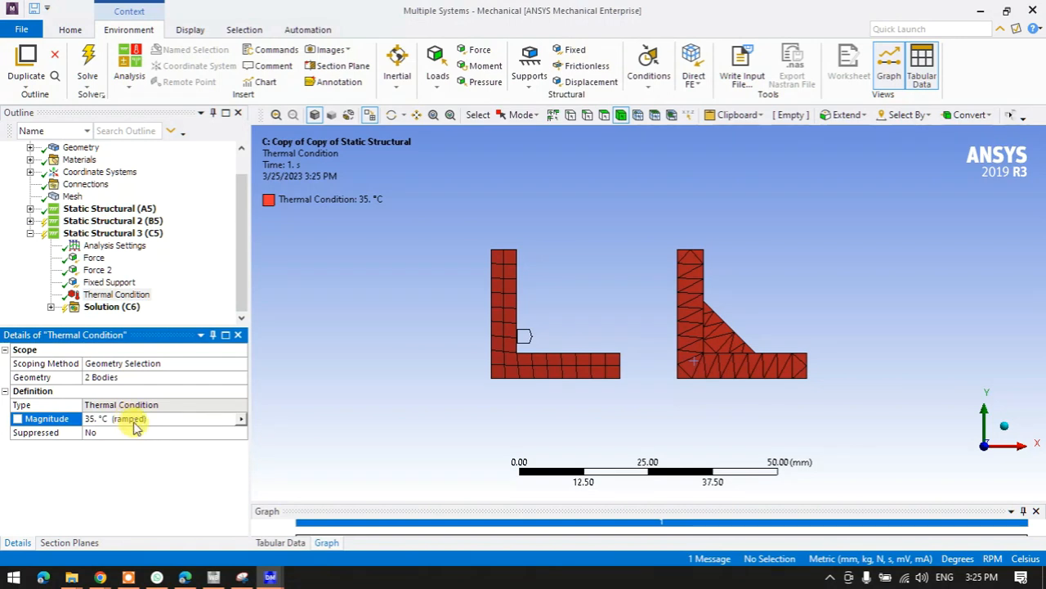
- Duplicate Static Structural 3 to create a fourth analysis in the model
left_click(30, 233)
right_click(109, 259)
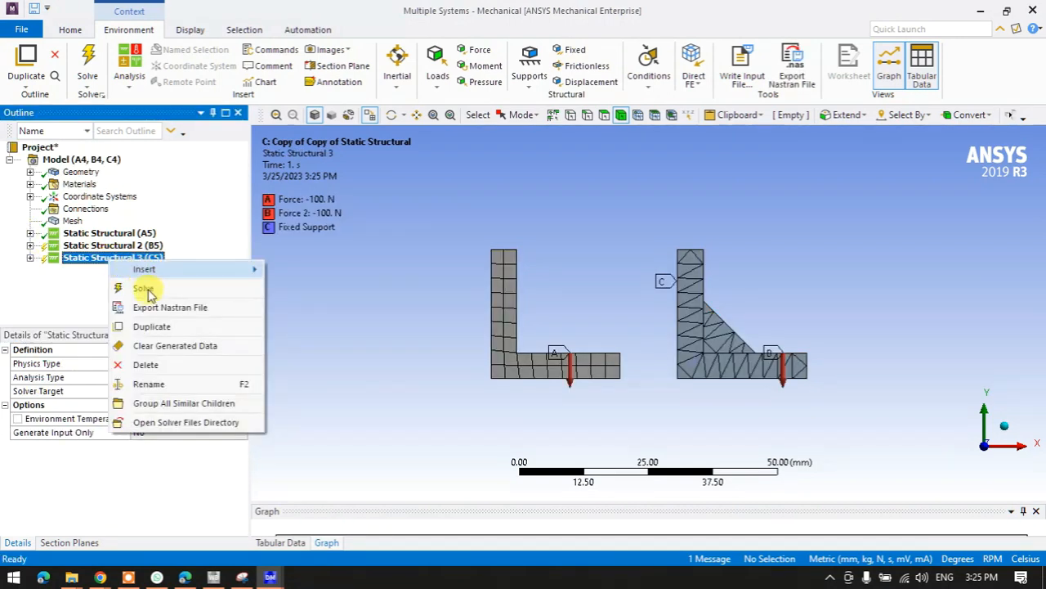
left_click(148, 327)
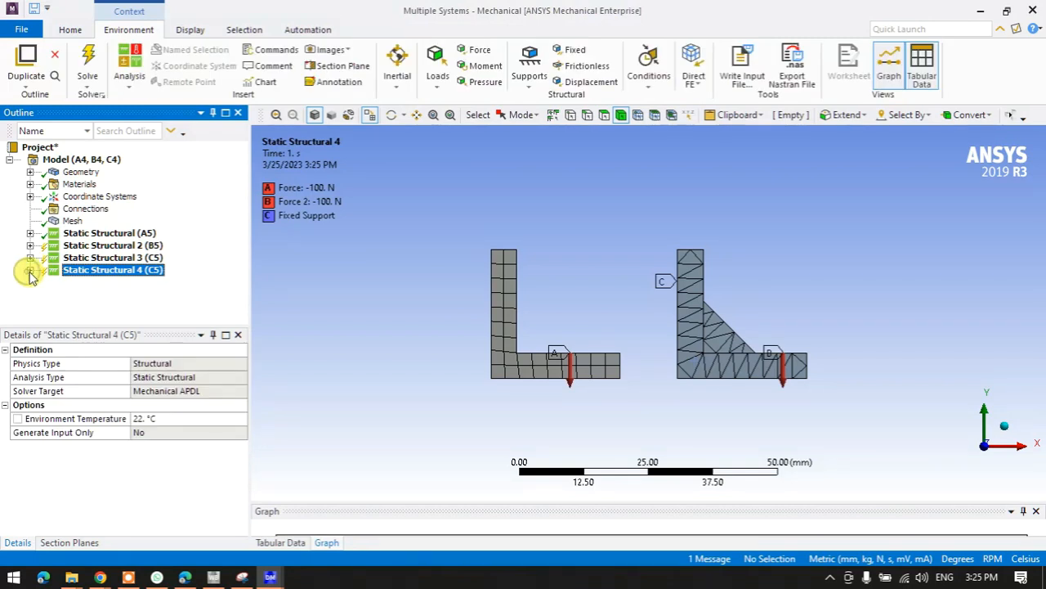
- Set the Thermal Condition magnitude in Static Structural 4 to 17 °C
left_click(30, 271)
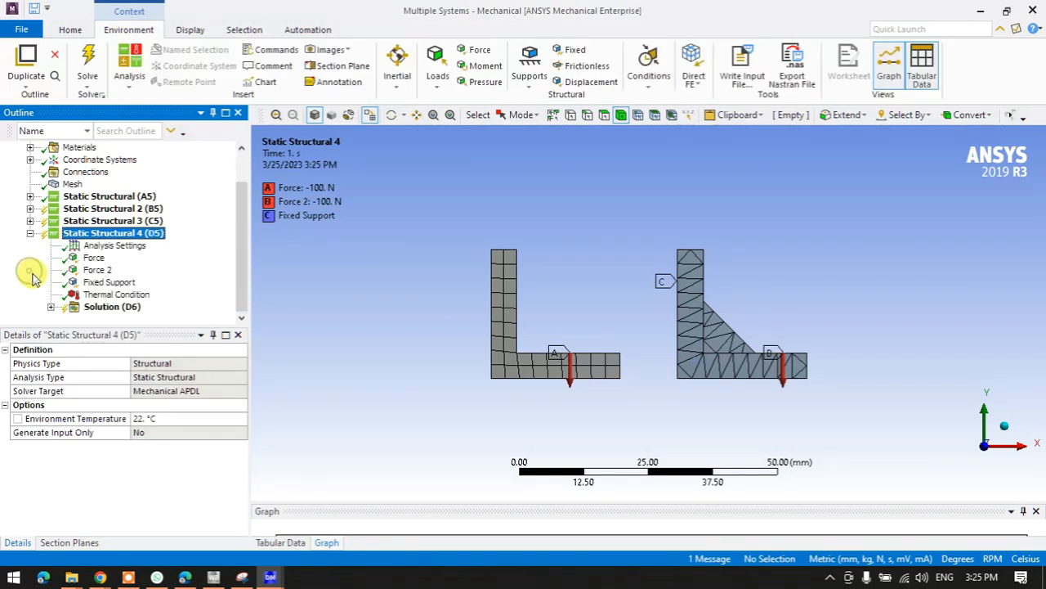
left_click(97, 293)
left_click(135, 418)
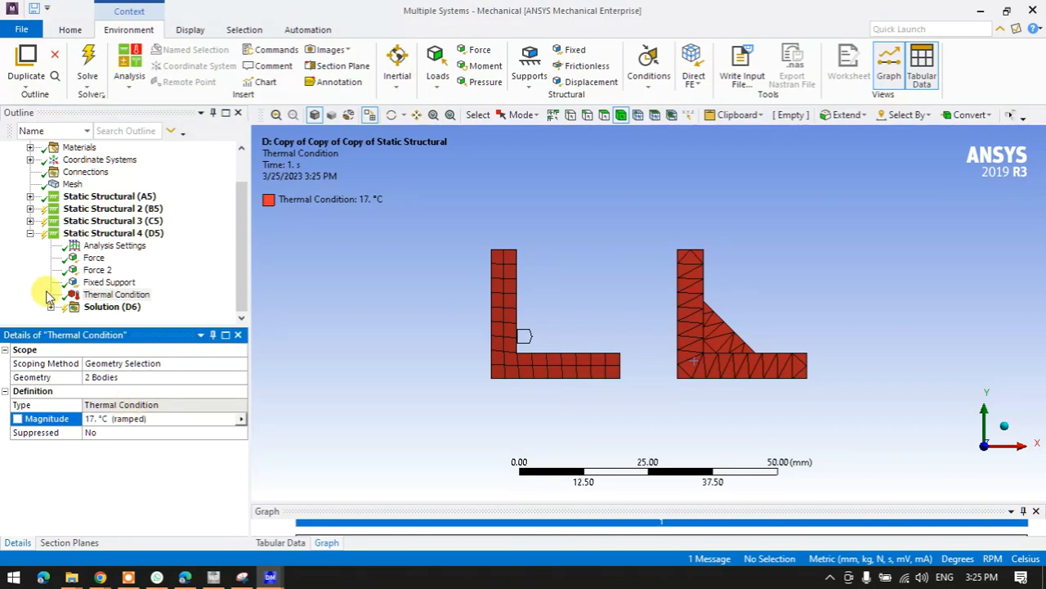
- Collapse Static Structural 4 in the outline and solve all four analyses from the Model level
left_click(30, 233)
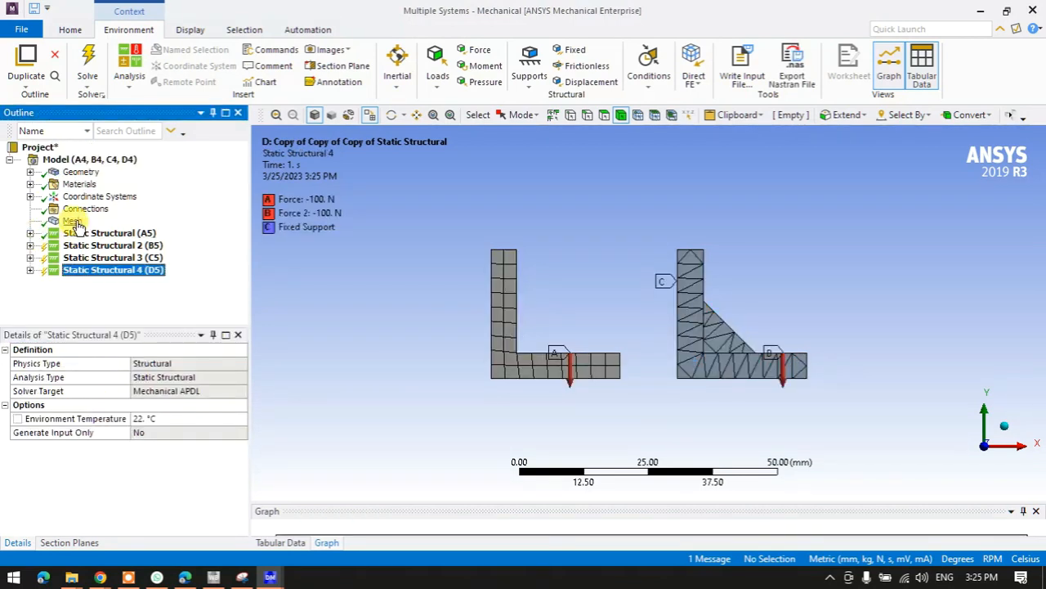
left_click(85, 160)
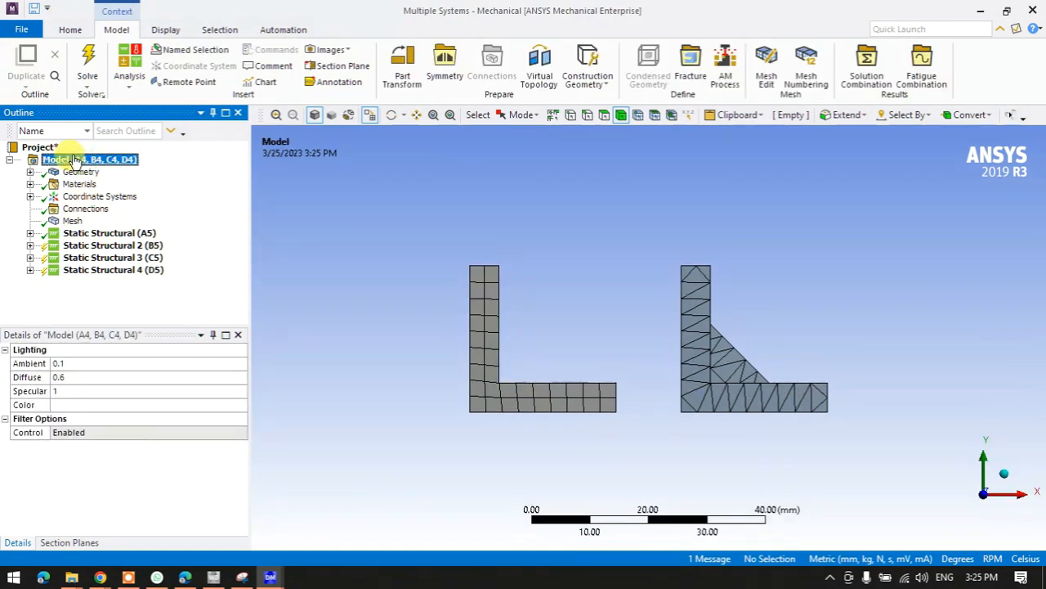
left_click(88, 65)
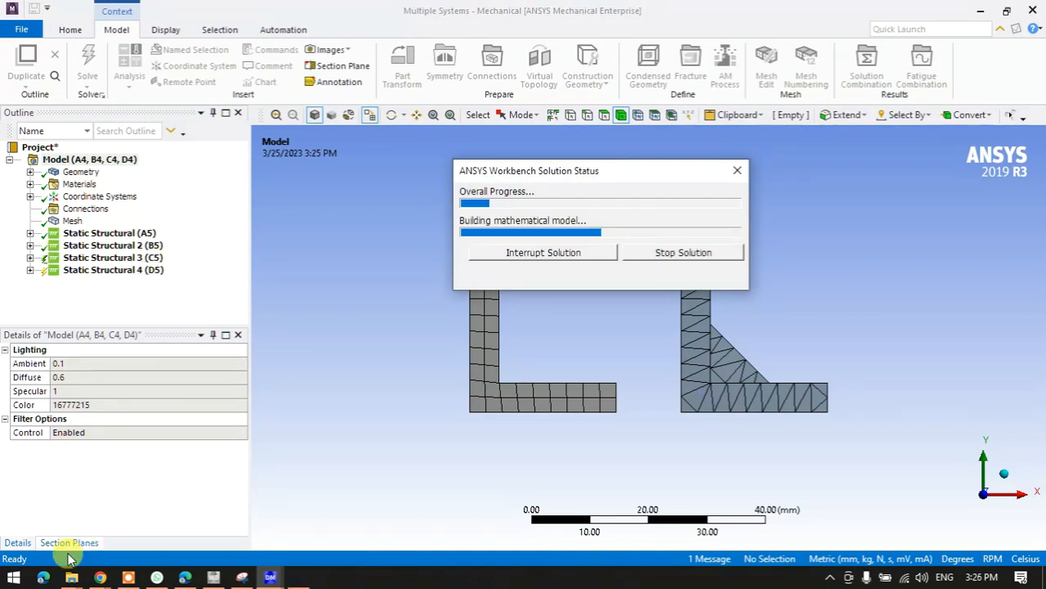
- Launch Microsoft Office Excel 2007 and maximize its window
left_click(12, 577)
type("excel")
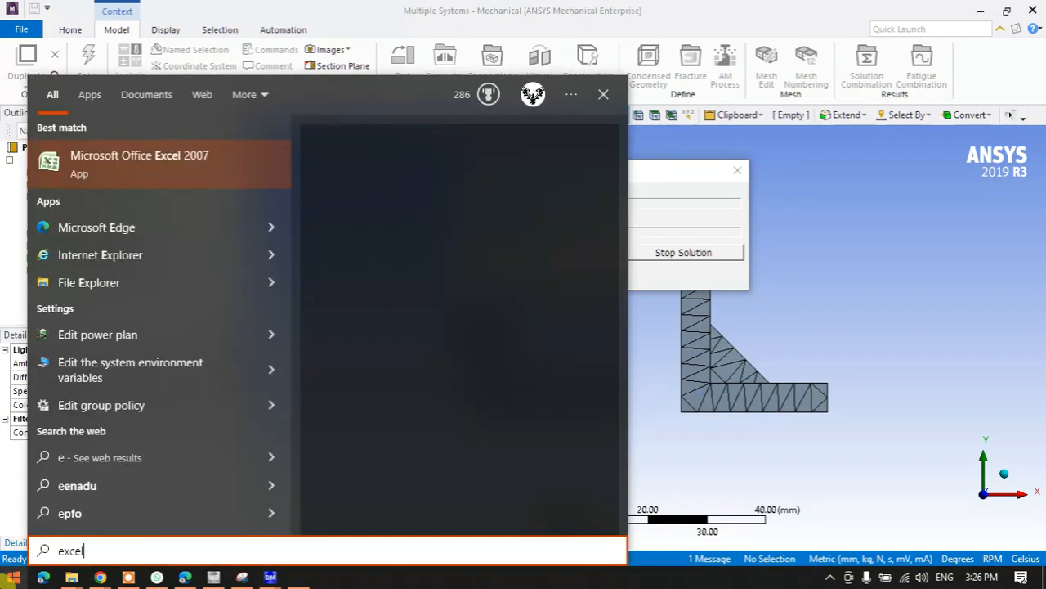
key("Return")
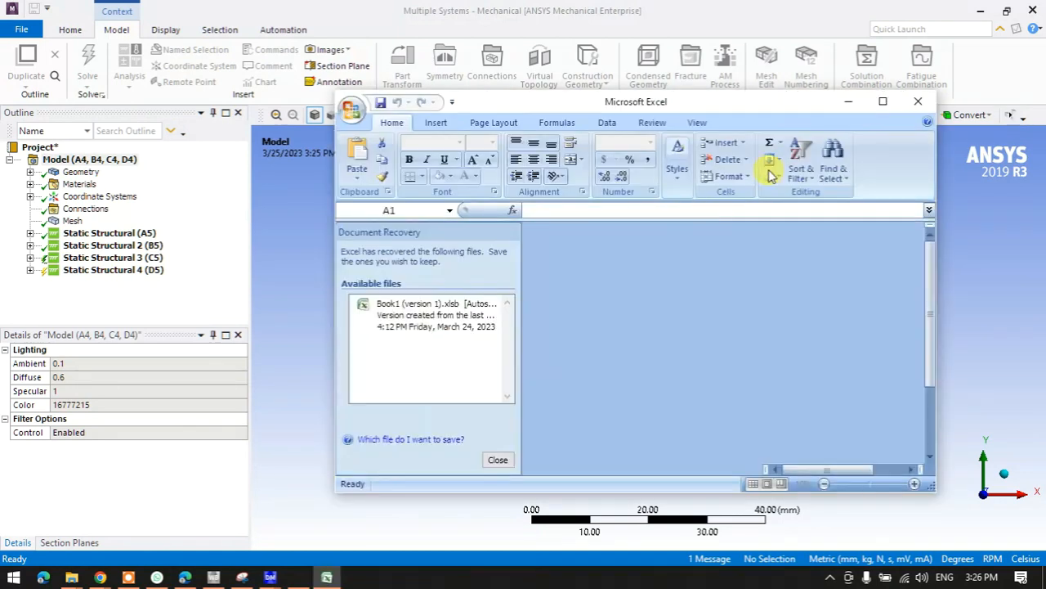
left_click(883, 102)
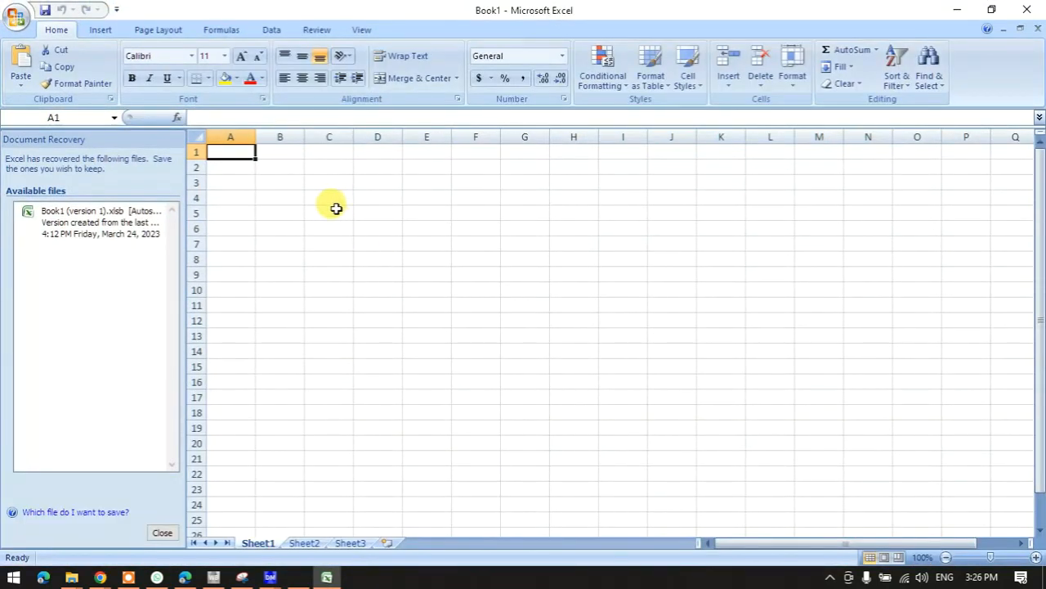
- Enter the column headings t in cell C4 and d in cell D4
left_click(332, 201)
type("t")
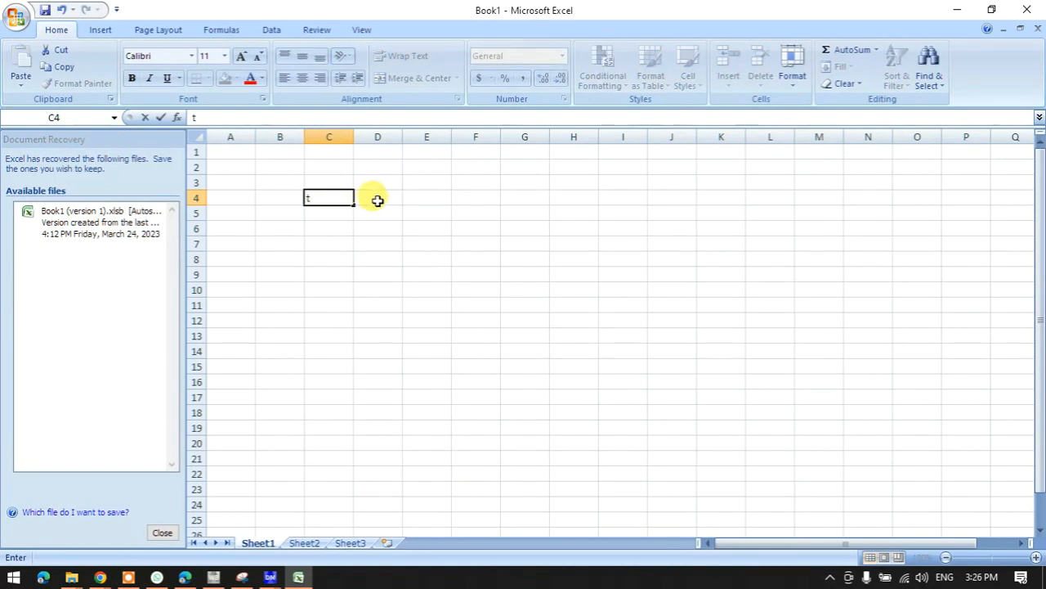
left_click(376, 200)
type("d")
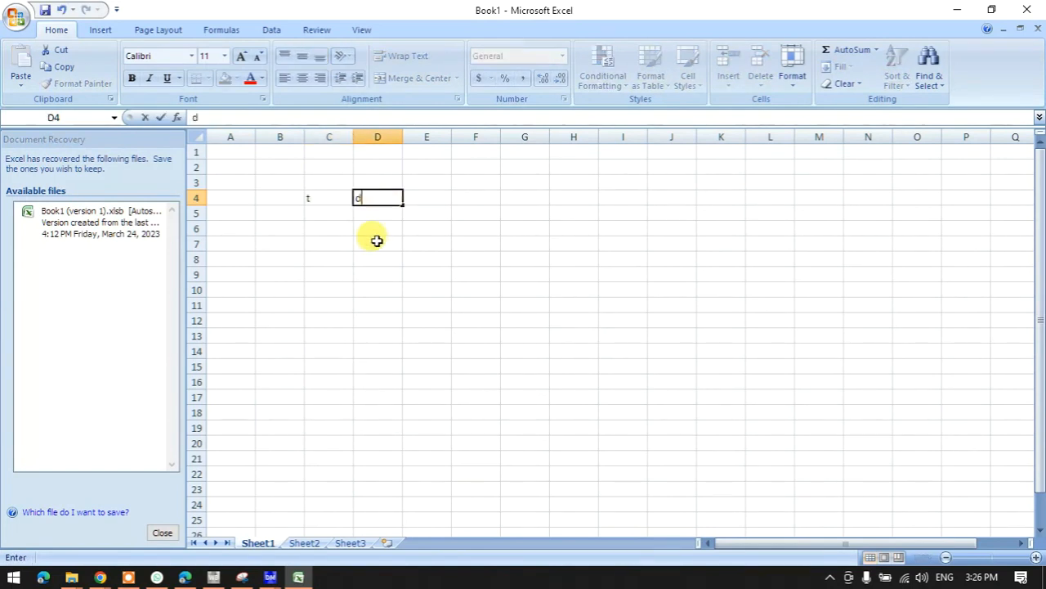
- Enter the temperatures 22, 35 and 17 in cells C5 to C7 under the t heading, and select D5
left_click(335, 213)
type("22")
left_click(342, 231)
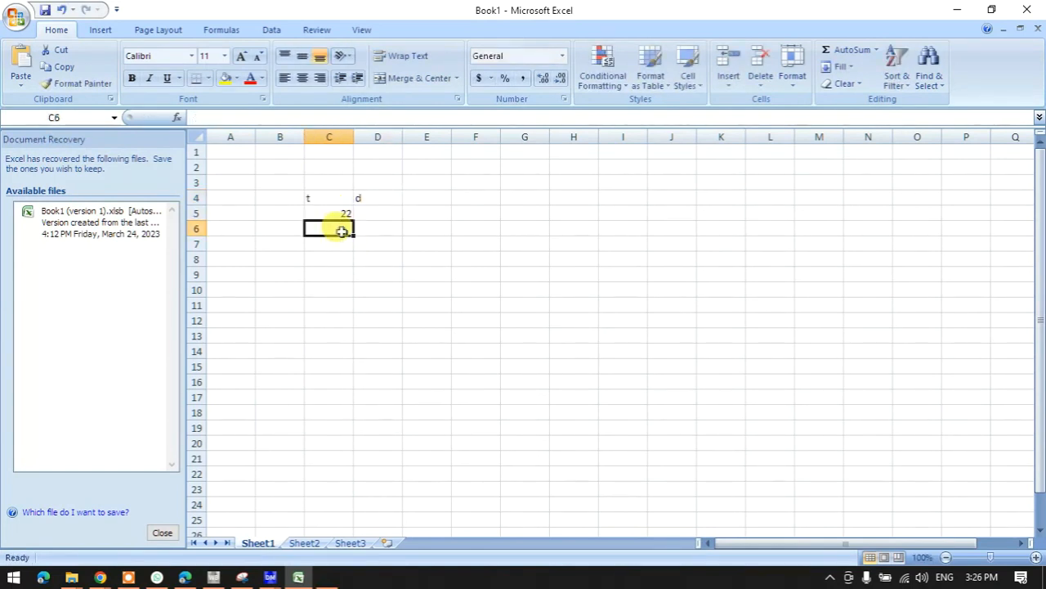
type("35")
left_click(318, 246)
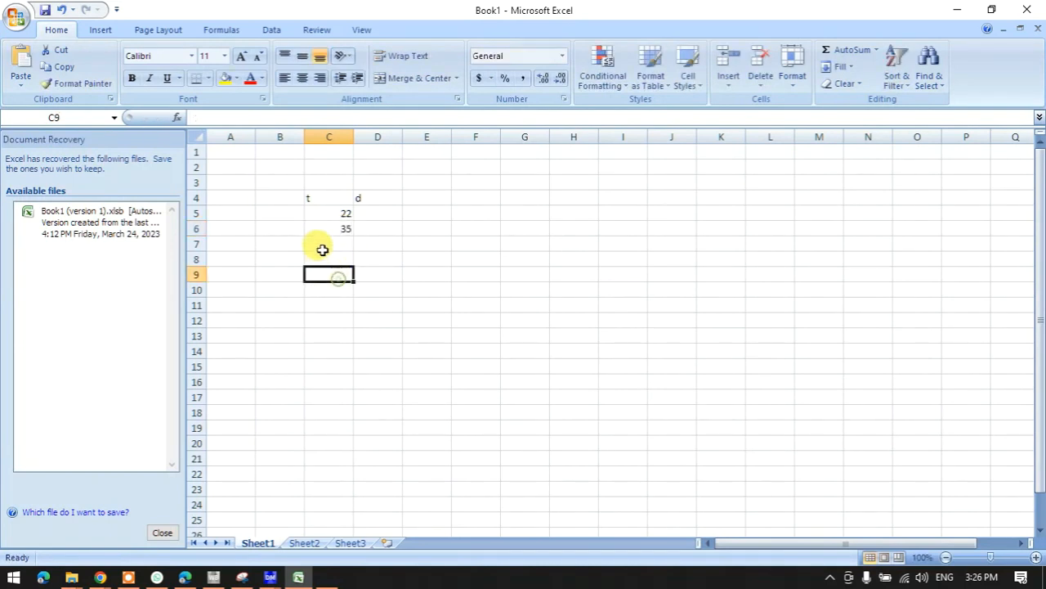
type("17")
left_click(347, 276)
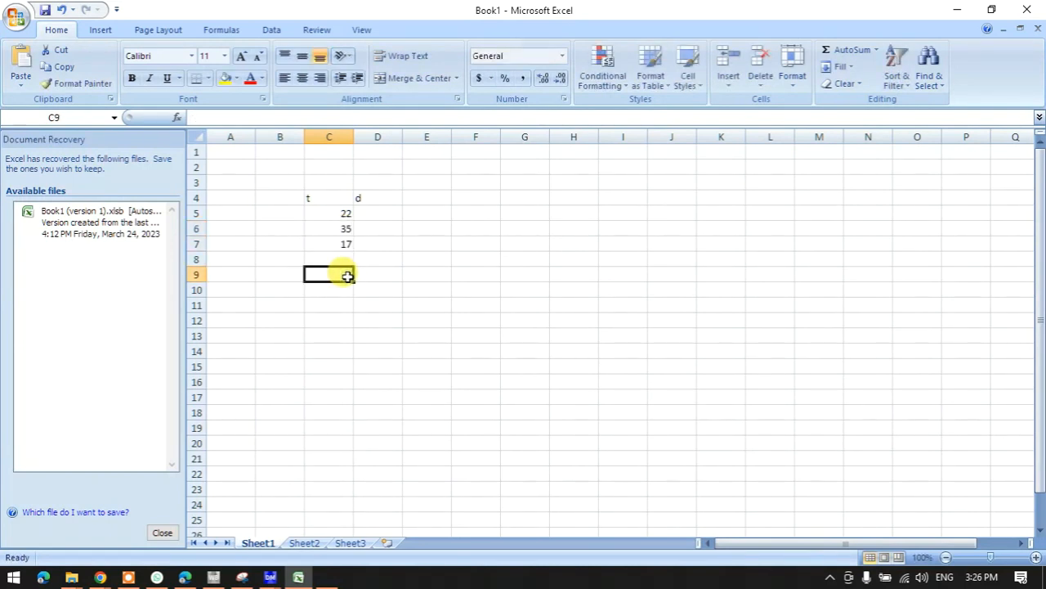
left_click(374, 200)
left_click(376, 213)
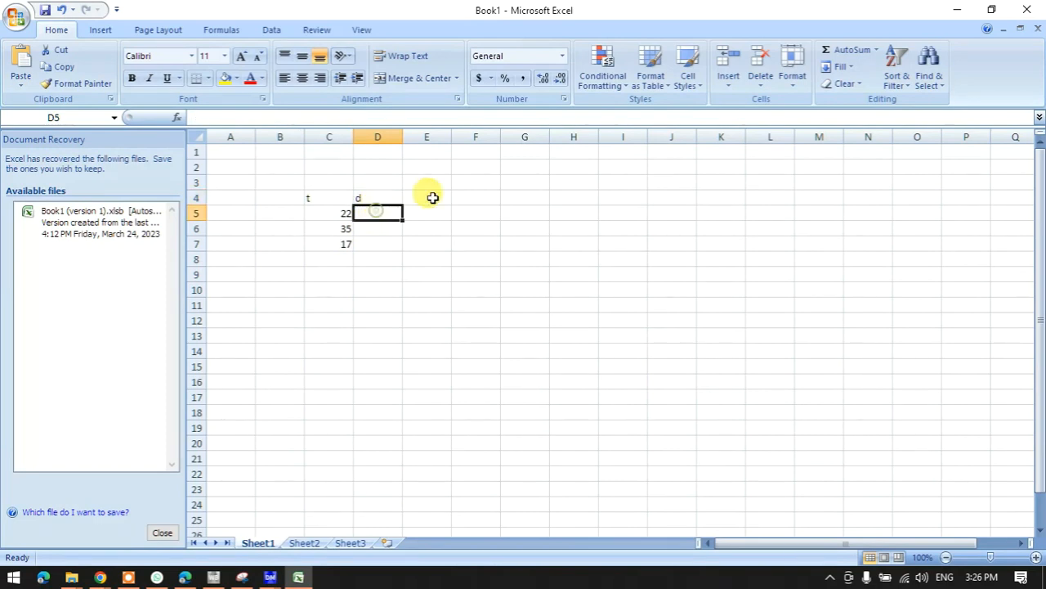
- Return to Ansys Mechanical, expand the first Static Structural analysis and split the graphics area into two side-by-side viewports
left_click(957, 9)
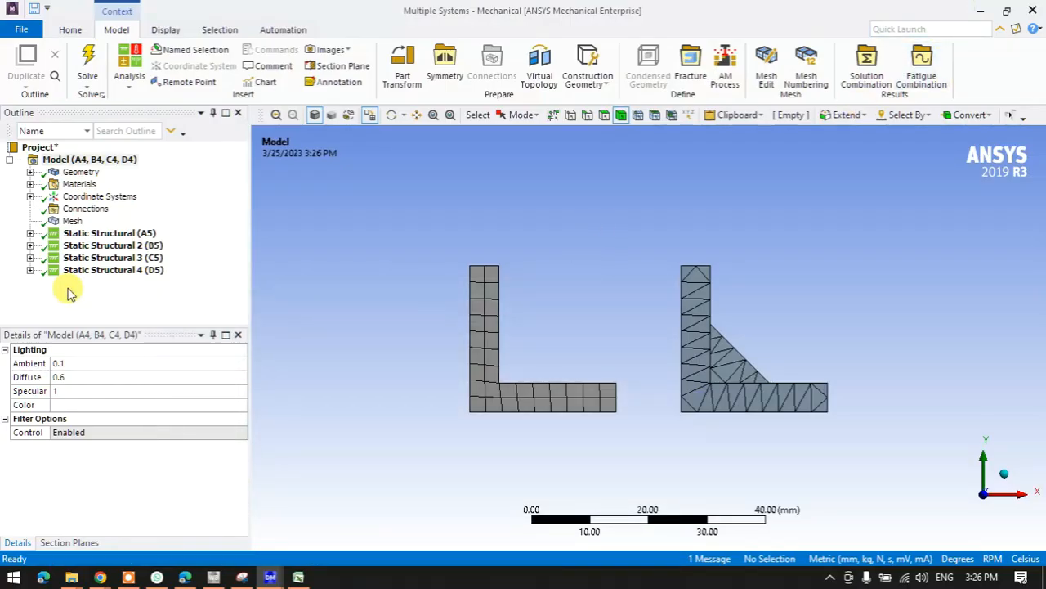
left_click(30, 233)
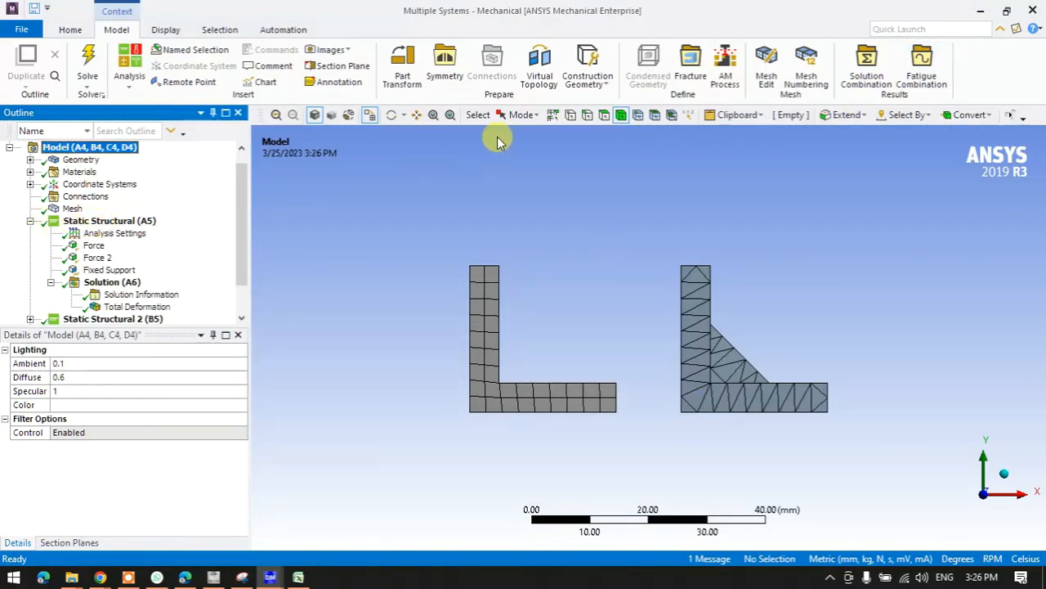
left_click(167, 29)
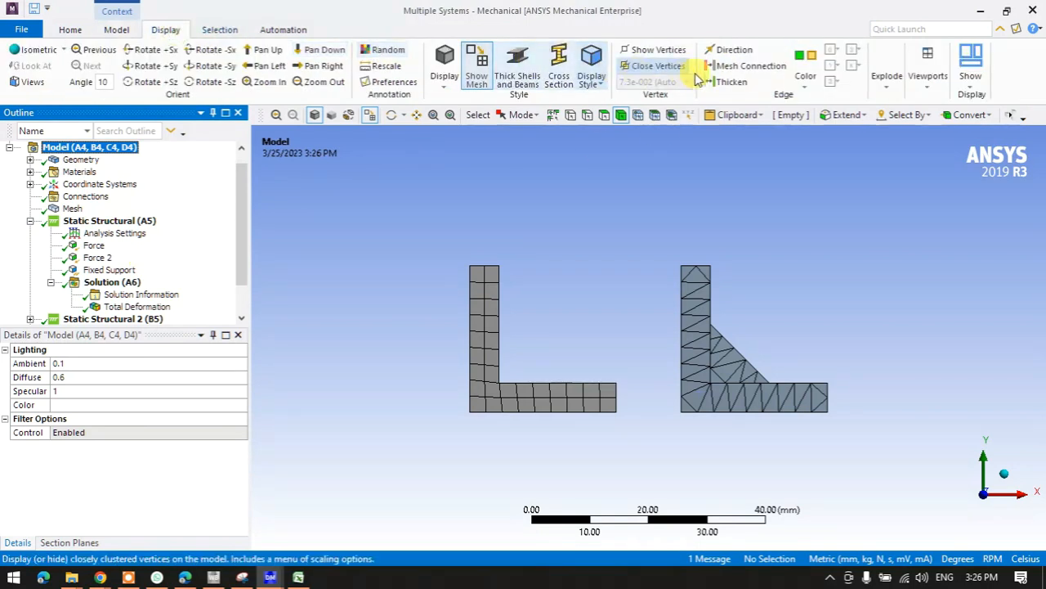
left_click(928, 77)
left_click(931, 131)
left_click(941, 197)
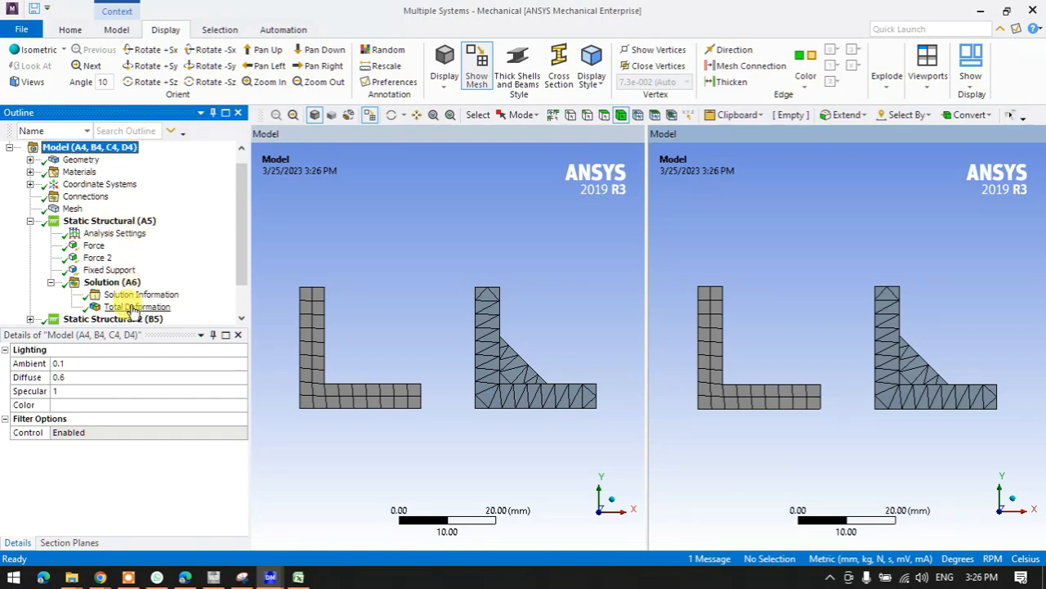
- Display Total Deformation of Static Structural in one viewport and of Static Structural 2 in the other for comparison
left_click(124, 307)
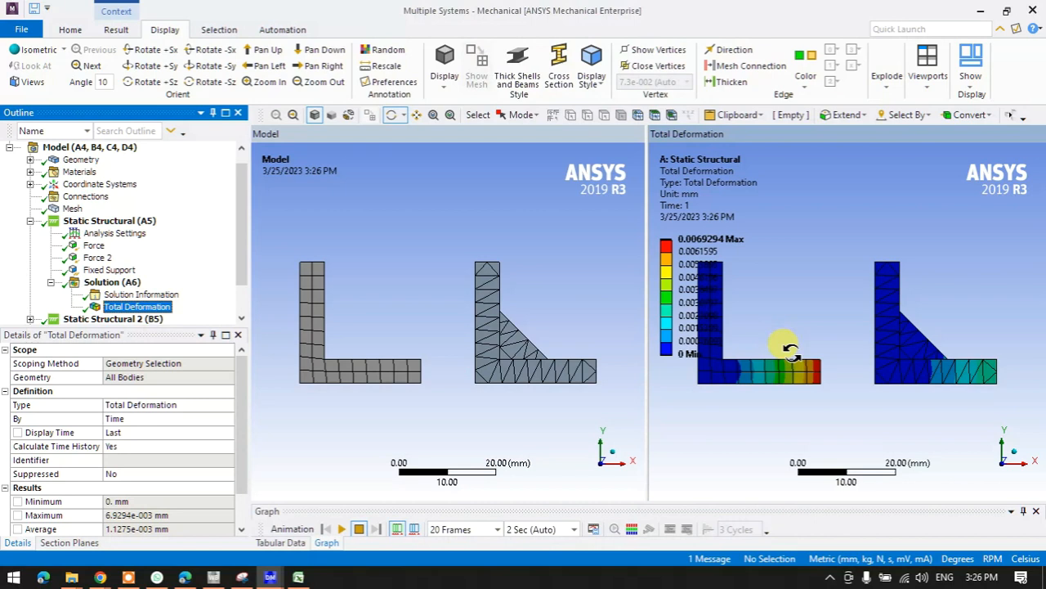
scroll(129, 273, "down", 1)
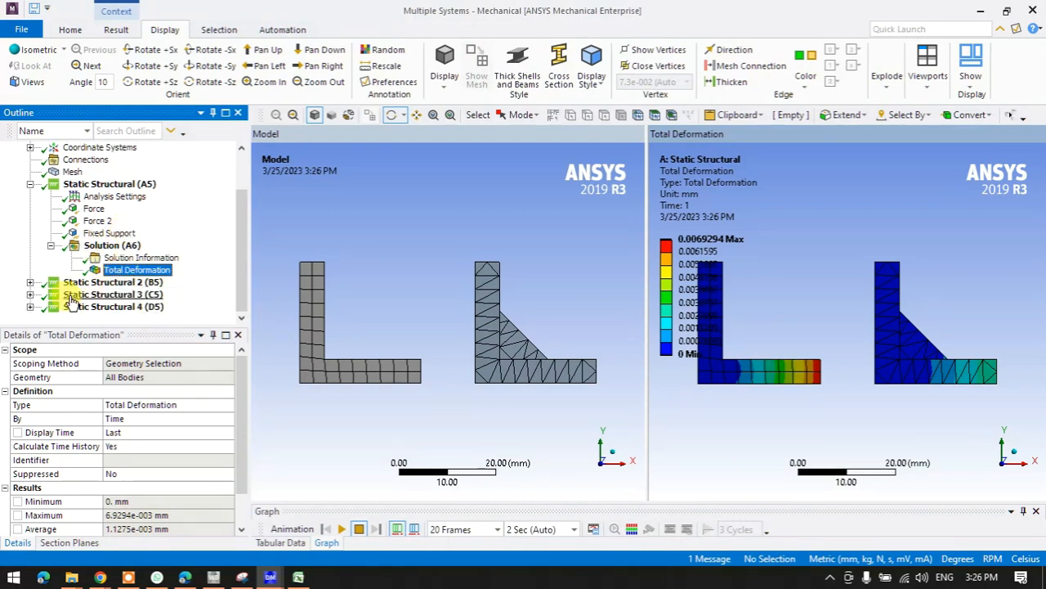
left_click(30, 283)
left_click(273, 159)
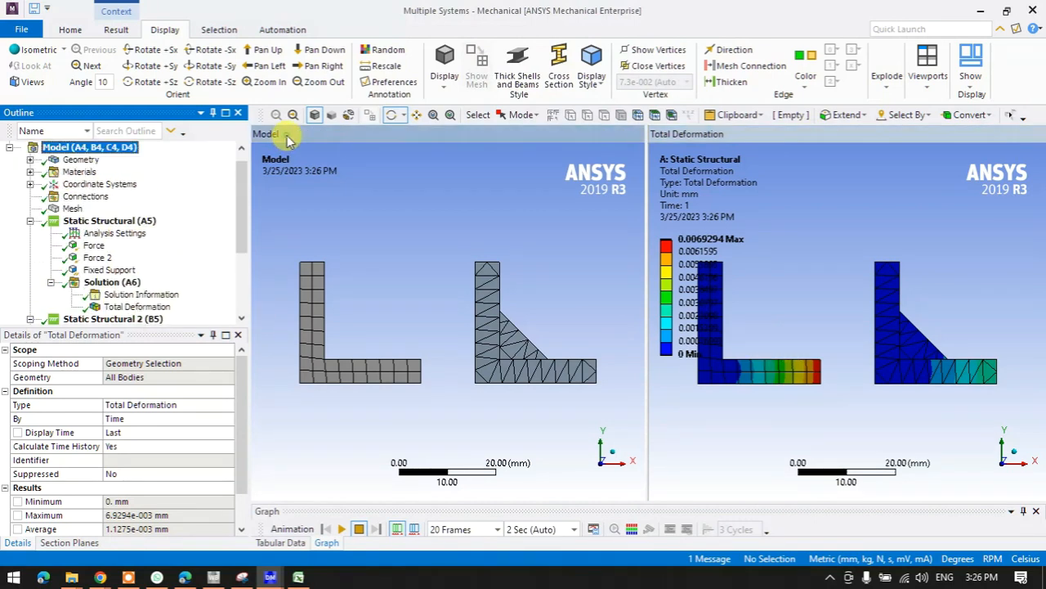
scroll(79, 245, "down", 3)
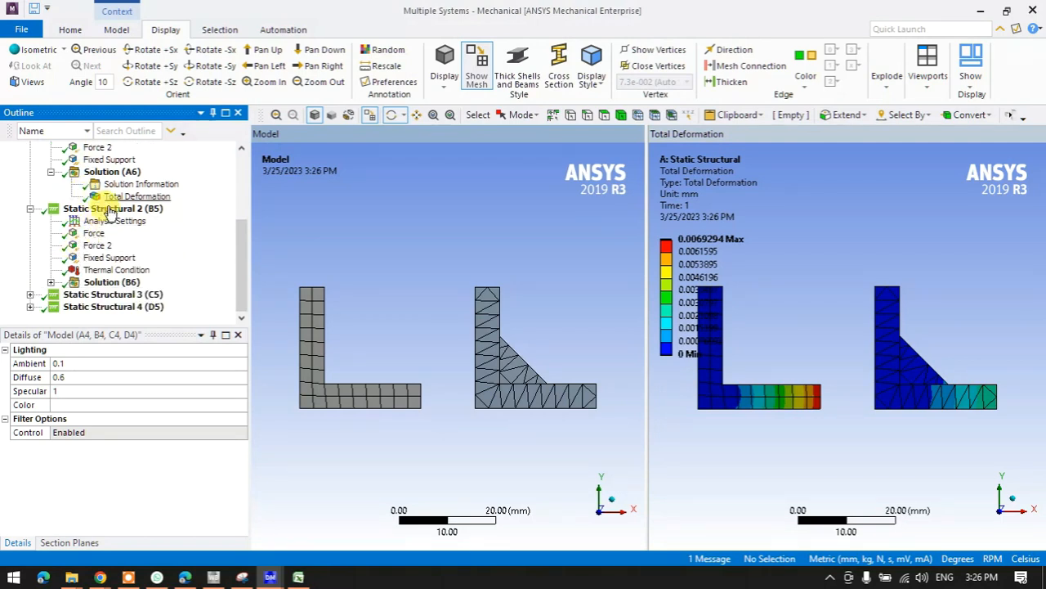
left_click(51, 282)
left_click(118, 306)
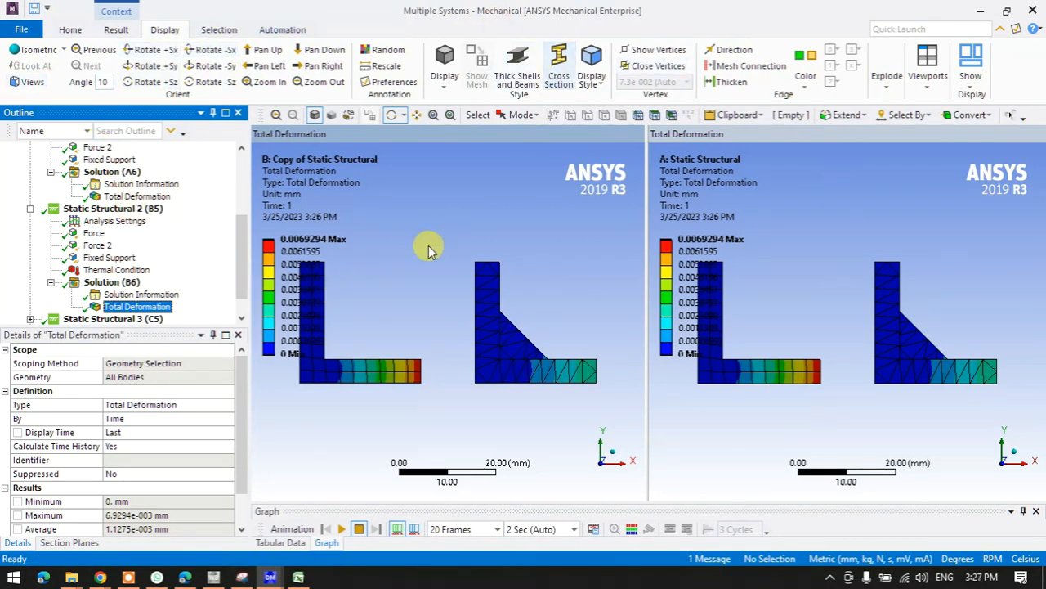
- Switch to the Snipping Tool notes and draw a small box with an arrow into it and a framed 22 beside it
left_click(242, 578)
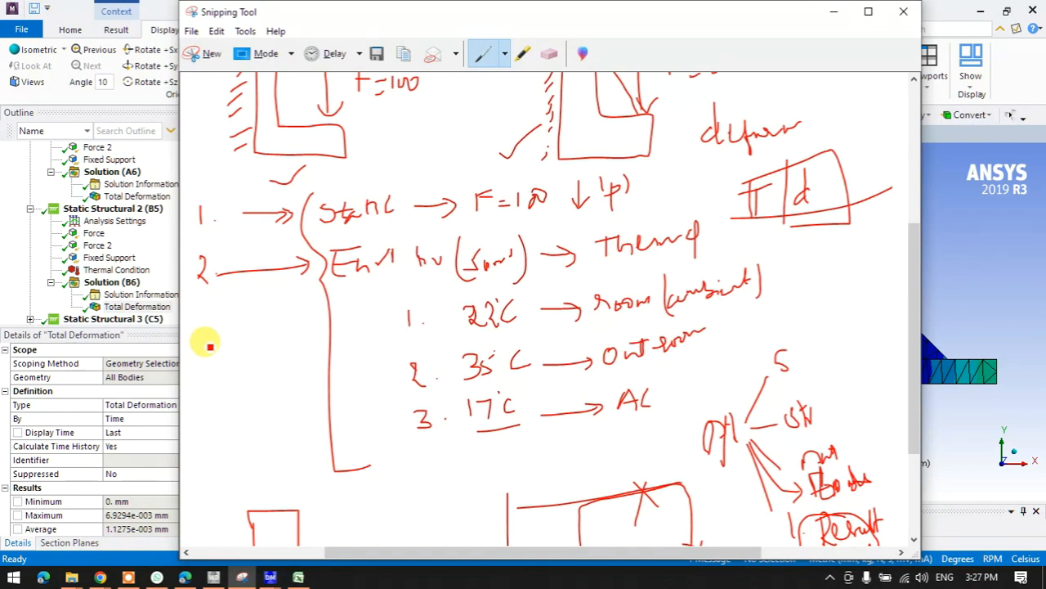
mouse_move(213, 321)
left_mouse_down()
mouse_move(212, 364)
mouse_move(275, 320)
mouse_move(218, 351)
left_mouse_up()
mouse_move(205, 297)
left_mouse_down()
mouse_move(230, 338)
mouse_move(237, 325)
mouse_move(275, 344)
mouse_move(315, 332)
left_mouse_up()
left_click_drag(265, 366, 325, 333)
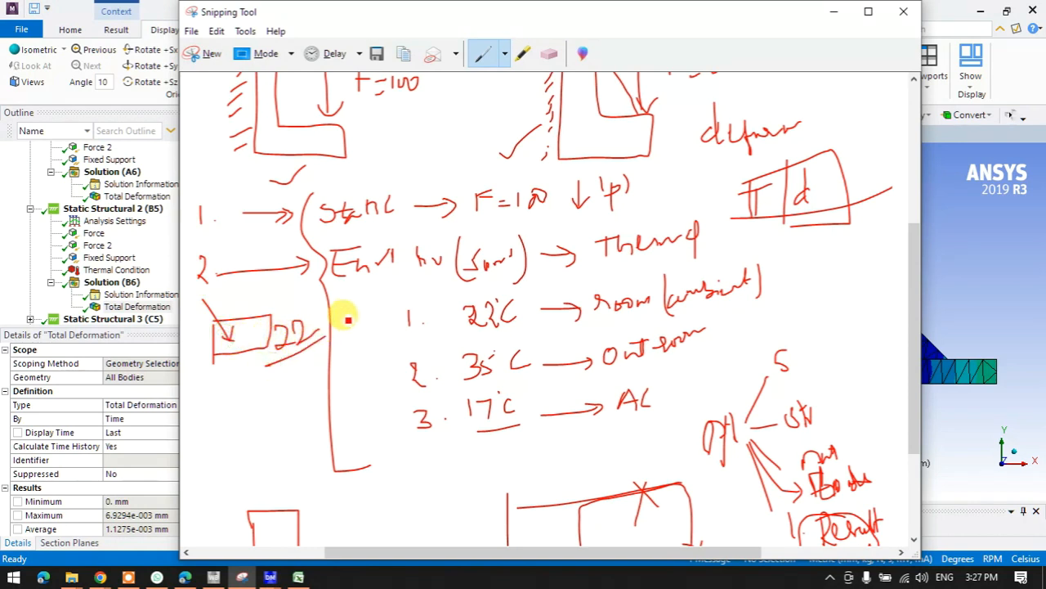
mouse_move(262, 325)
left_mouse_down()
mouse_move(272, 352)
mouse_move(299, 307)
mouse_move(269, 360)
left_mouse_up()
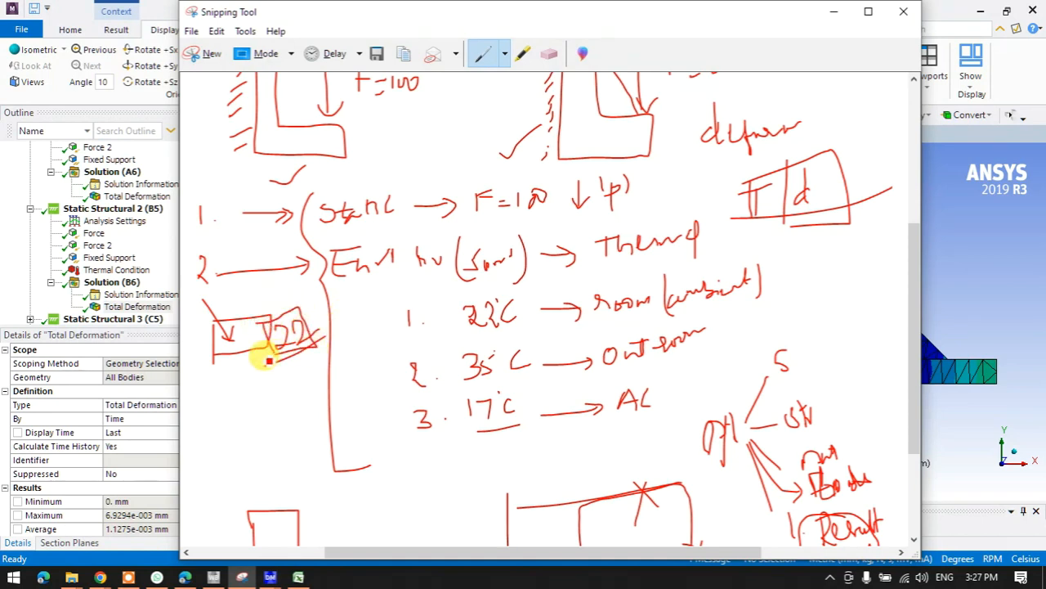
- Add an arrow, a check mark and a second small box, circle the 22 °C room case with check marks, and minimize the notes
mouse_move(217, 390)
left_mouse_down()
mouse_move(260, 391)
mouse_move(259, 406)
left_mouse_up()
mouse_move(296, 366)
left_mouse_down()
mouse_move(294, 385)
mouse_move(308, 374)
mouse_move(269, 433)
mouse_move(307, 433)
mouse_move(283, 440)
left_mouse_up()
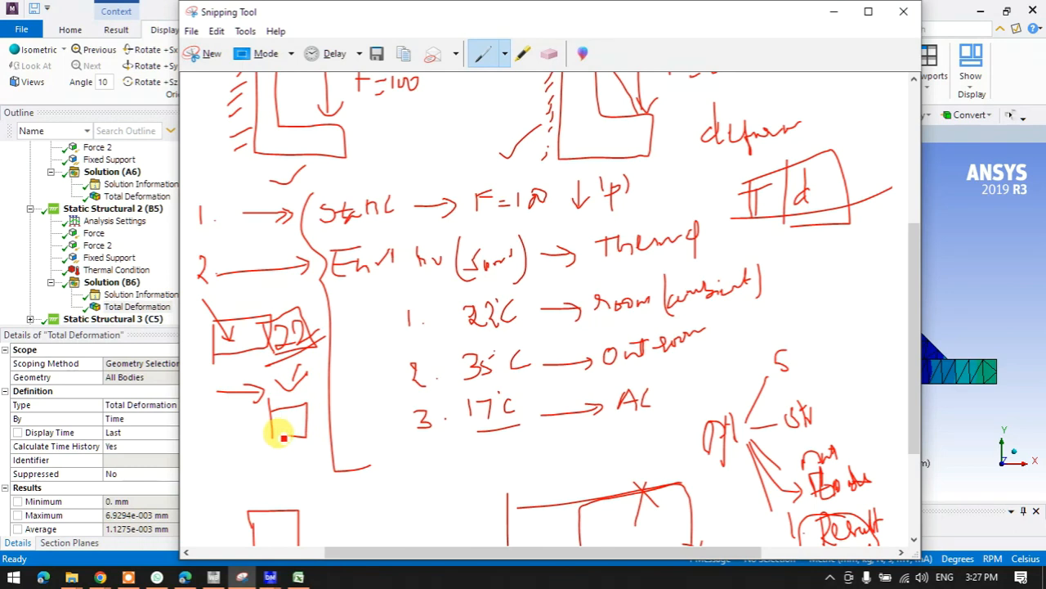
mouse_move(378, 312)
left_mouse_down()
mouse_move(415, 307)
mouse_move(381, 278)
mouse_move(354, 288)
mouse_move(397, 334)
mouse_move(508, 331)
mouse_move(523, 286)
mouse_move(409, 297)
left_mouse_up()
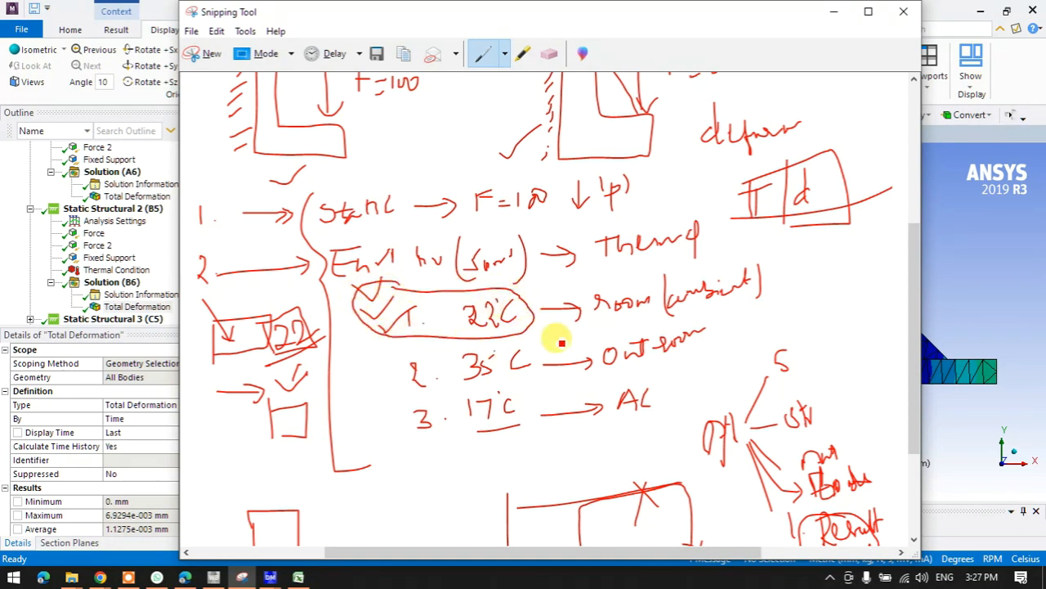
left_click(832, 13)
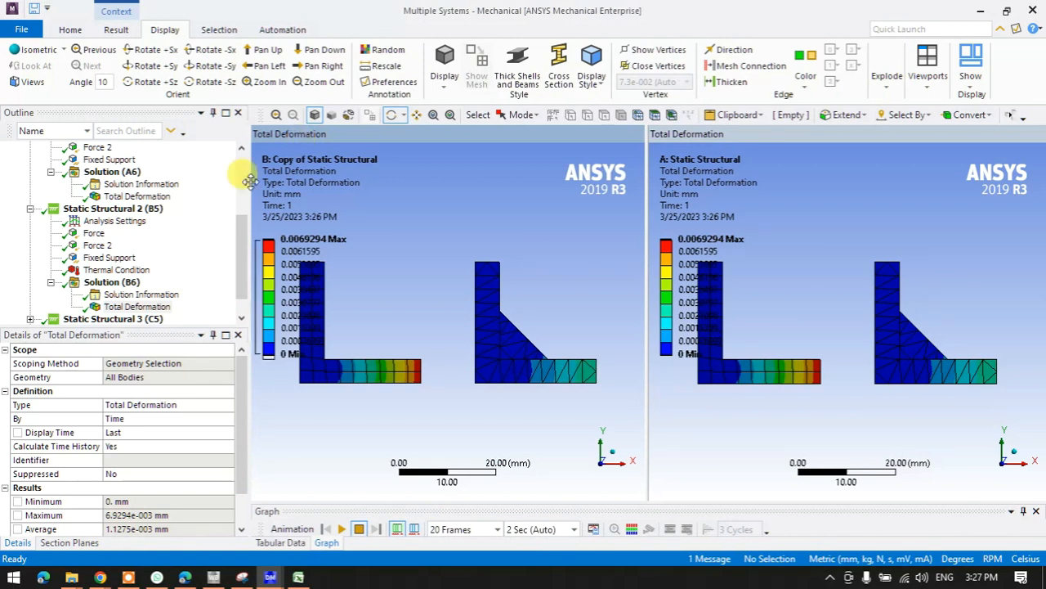
- Replace the first analysis's plot with Total Deformation of Static Structural 3, beside the Static Structural 2 result
scroll(143, 236, "down", 1)
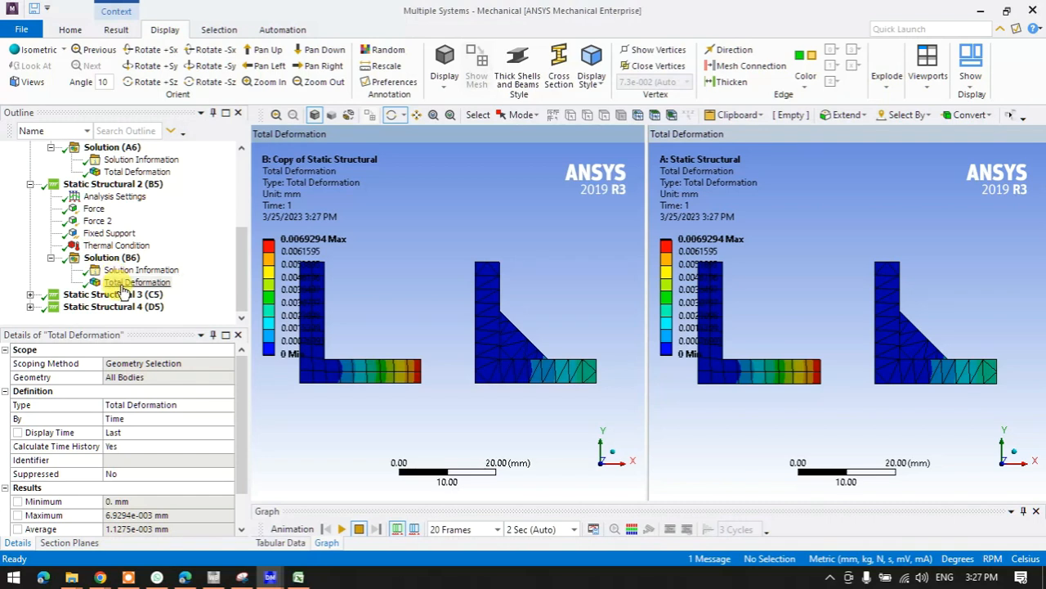
left_click(666, 133)
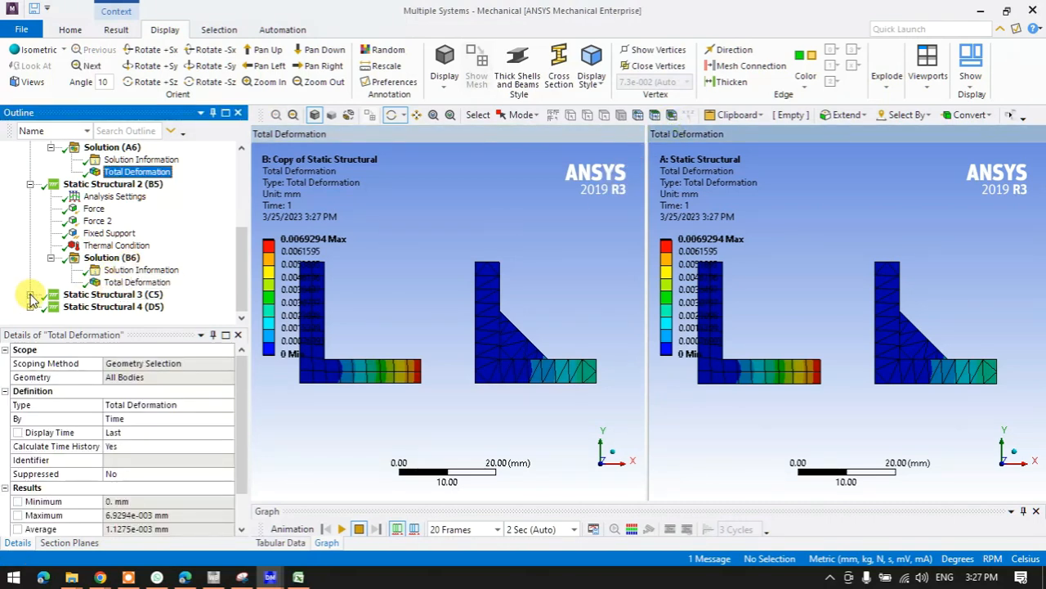
left_click(30, 294)
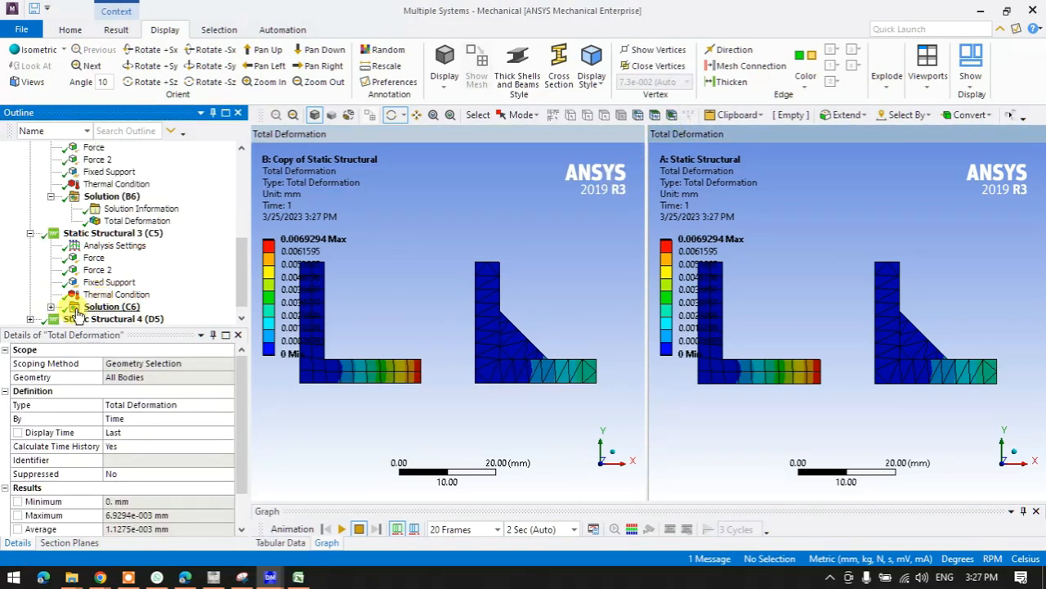
left_click(51, 307)
left_click(130, 307)
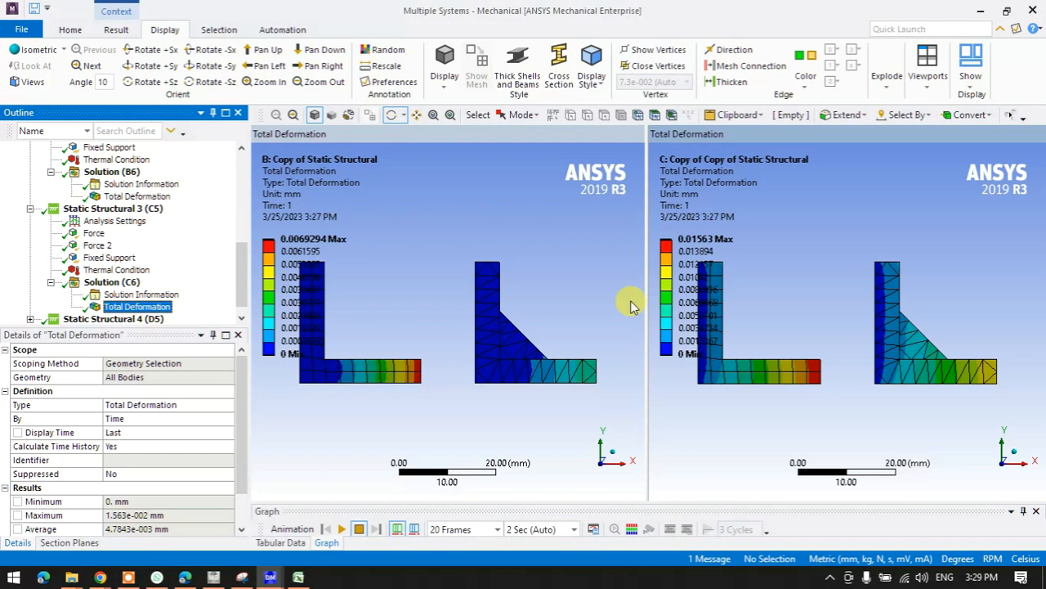
- Switch to Excel, shrink its window beside the Ansys results, and enter 0.006929 in D5 as the deformation at 22
scroll(169, 219, "down", 1)
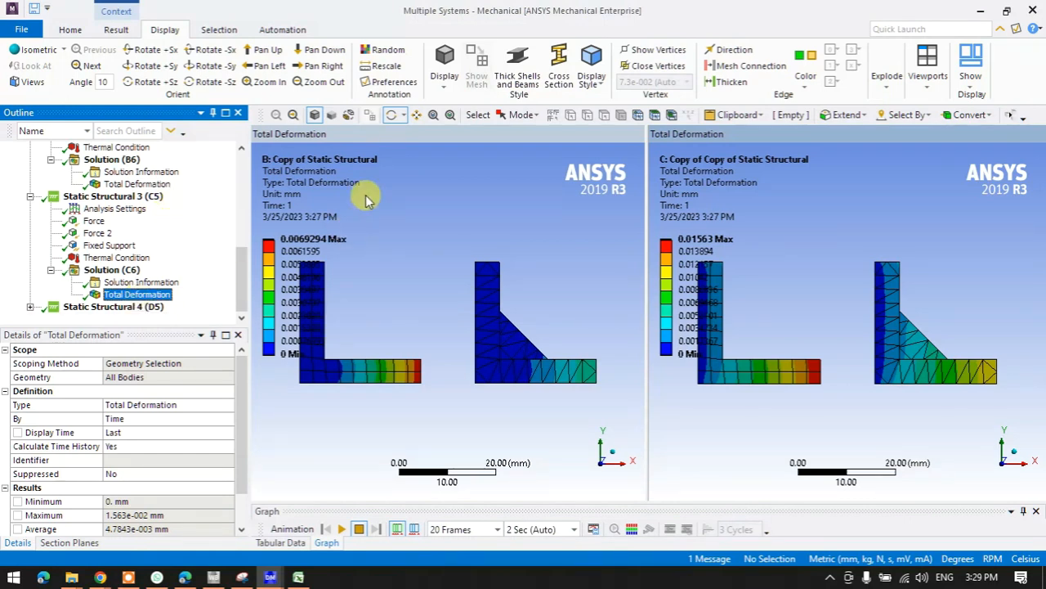
left_click(299, 577)
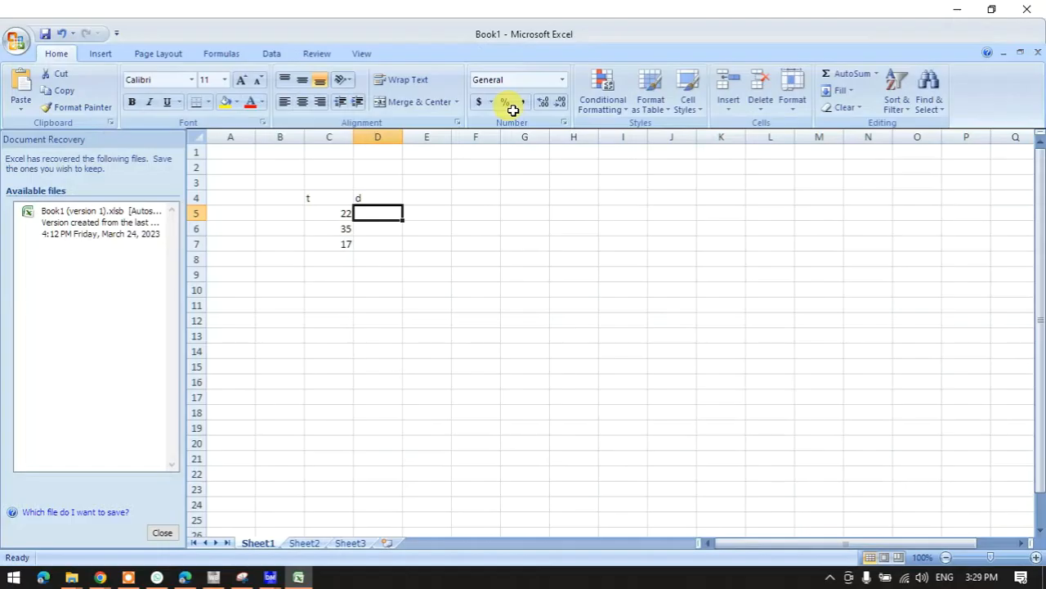
double_click(531, 16)
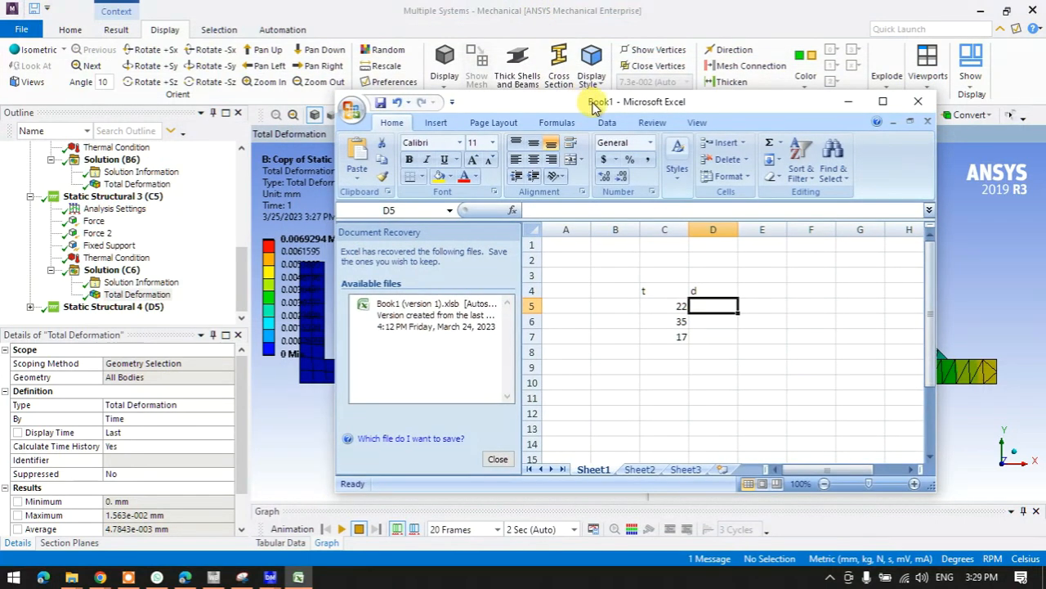
left_click_drag(594, 107, 716, 98)
type("0")
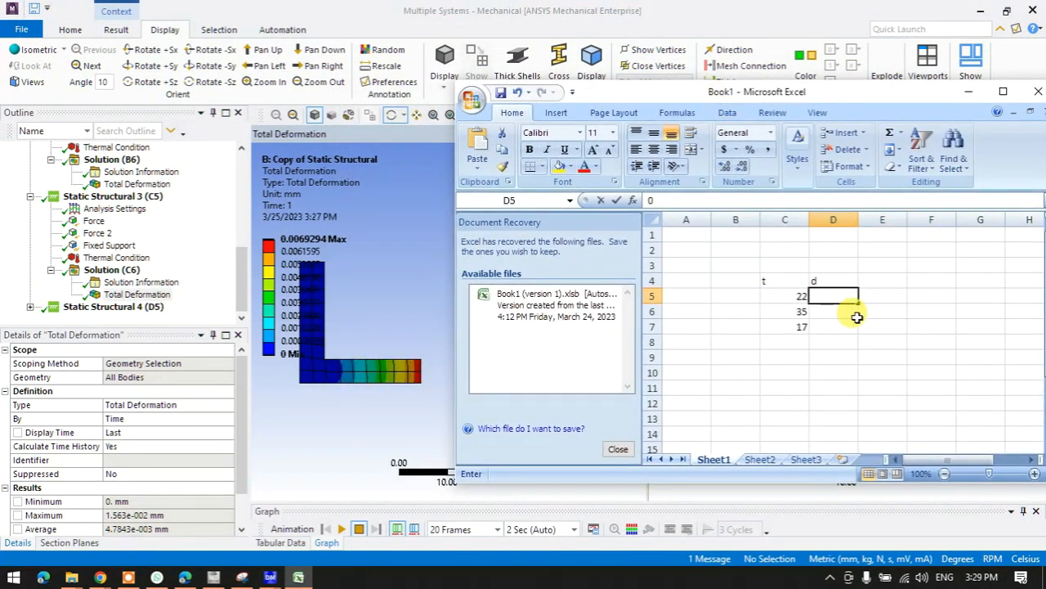
type(".006")
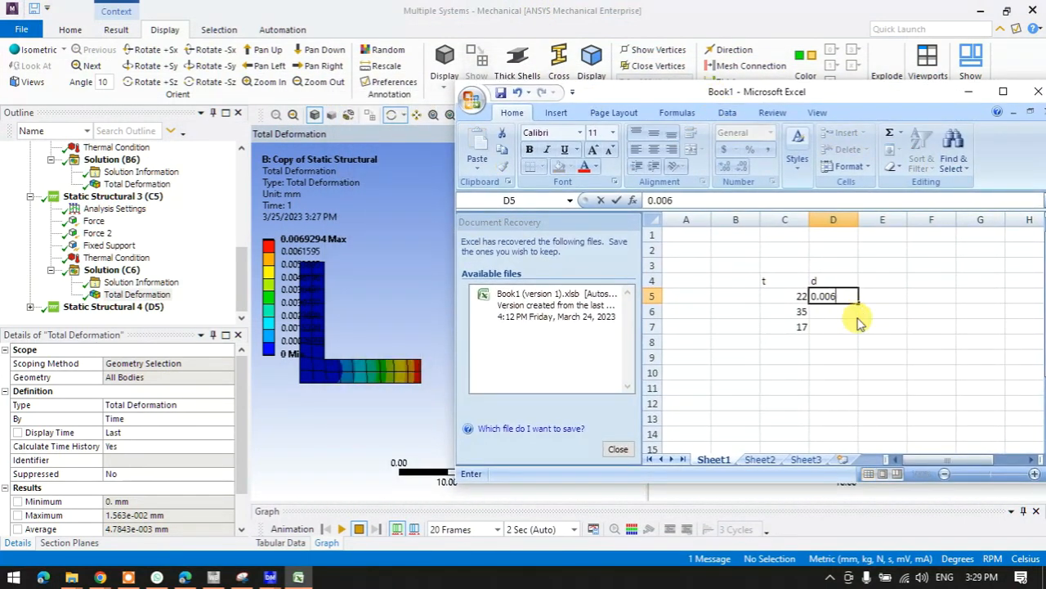
type("929")
key("Return")
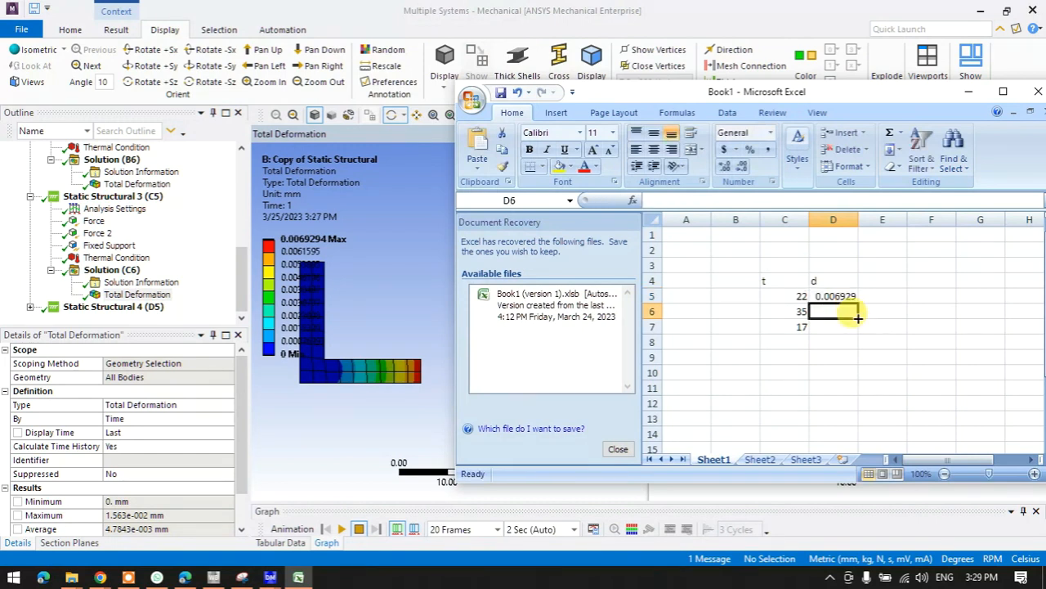
- Extend the deformation value in D5 to 0.0069294
left_click(834, 296)
left_click(740, 202)
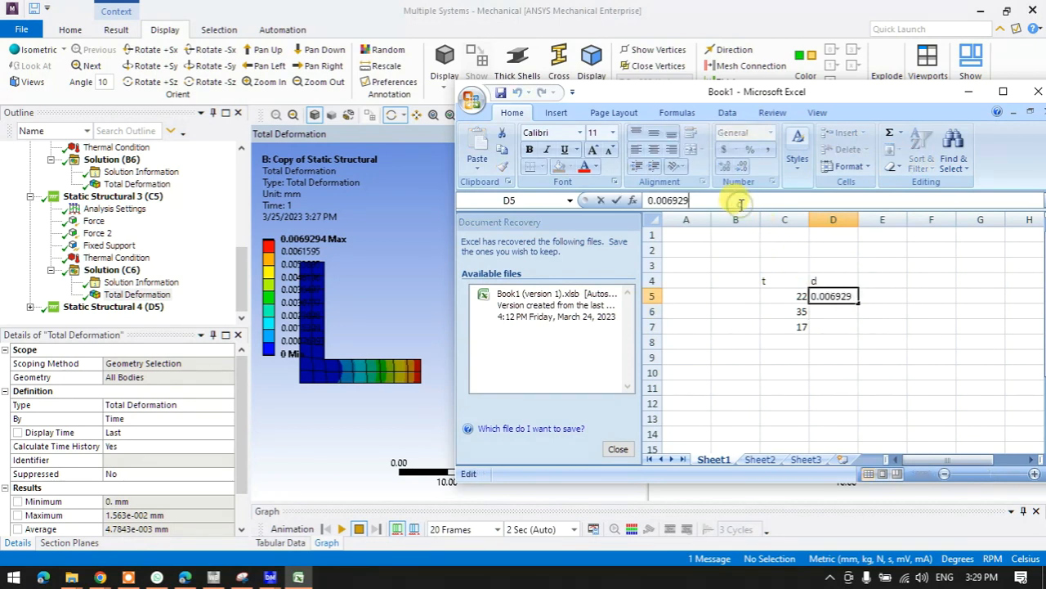
type("4")
key("Return")
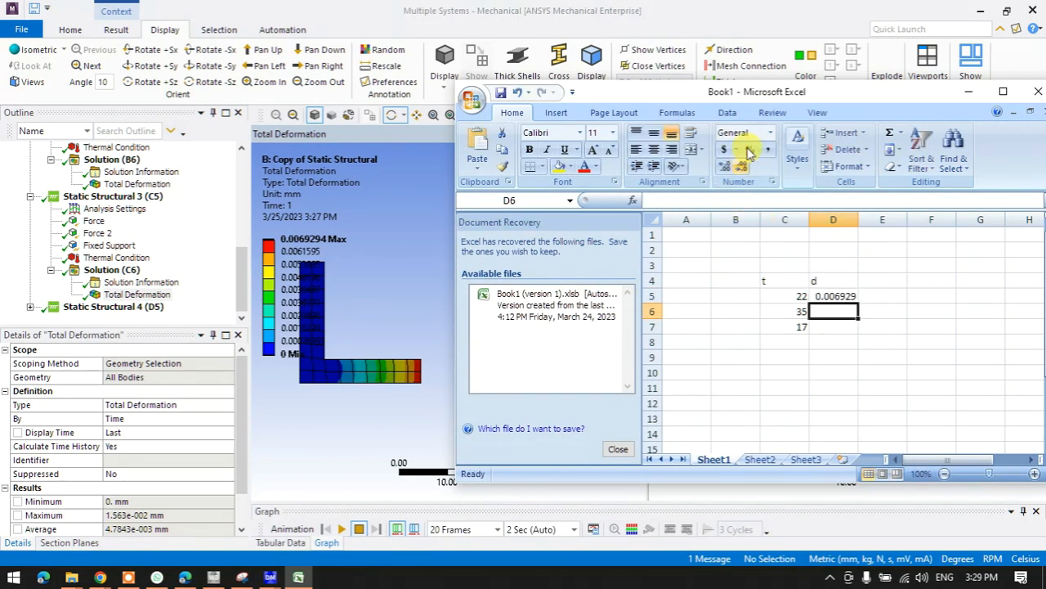
- Move the Excel window to uncover the Static Structural 3 plot and enter 0.01563 in D6 as the deformation at 35
left_click_drag(776, 94, 324, 121)
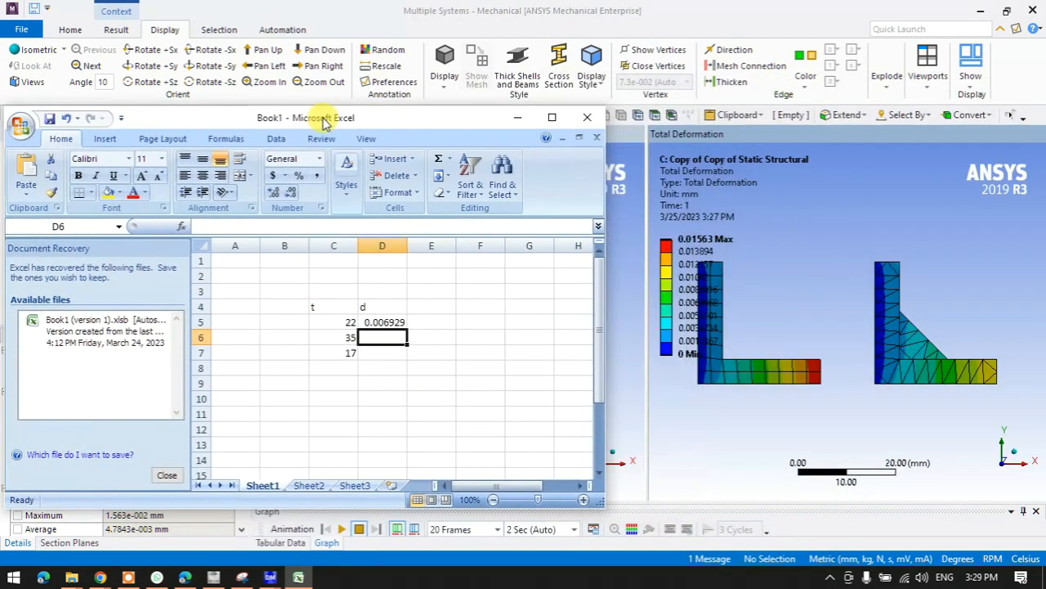
type("0.01563")
key("Return")
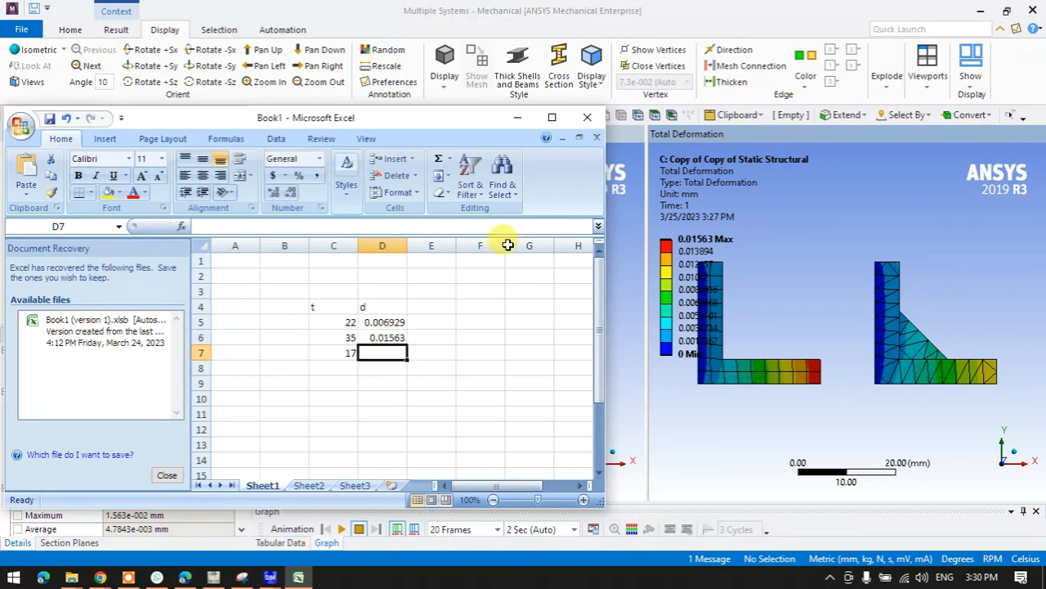
- Minimize Excel and replace the Static Structural 2 plot with Total Deformation of Static Structural 4
left_click(516, 117)
left_click(432, 140)
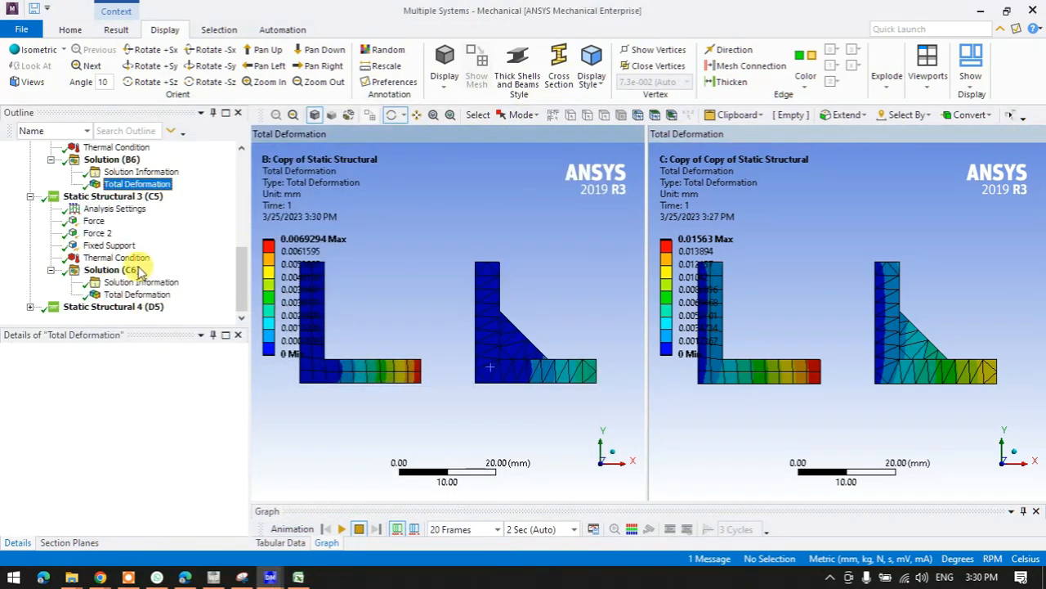
left_click(30, 307)
left_click(51, 306)
left_click(95, 308)
- Return to Excel, enter 0.0059454 in D7 as the deformation at 17, and maximize the window
left_click(298, 577)
left_click_drag(343, 112, 751, 77)
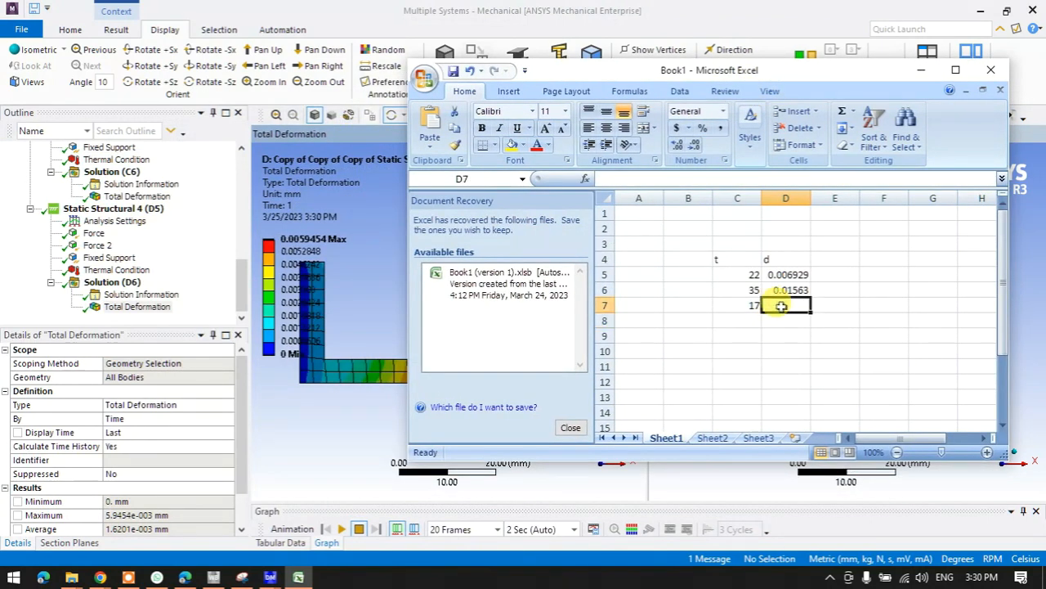
type("0.0")
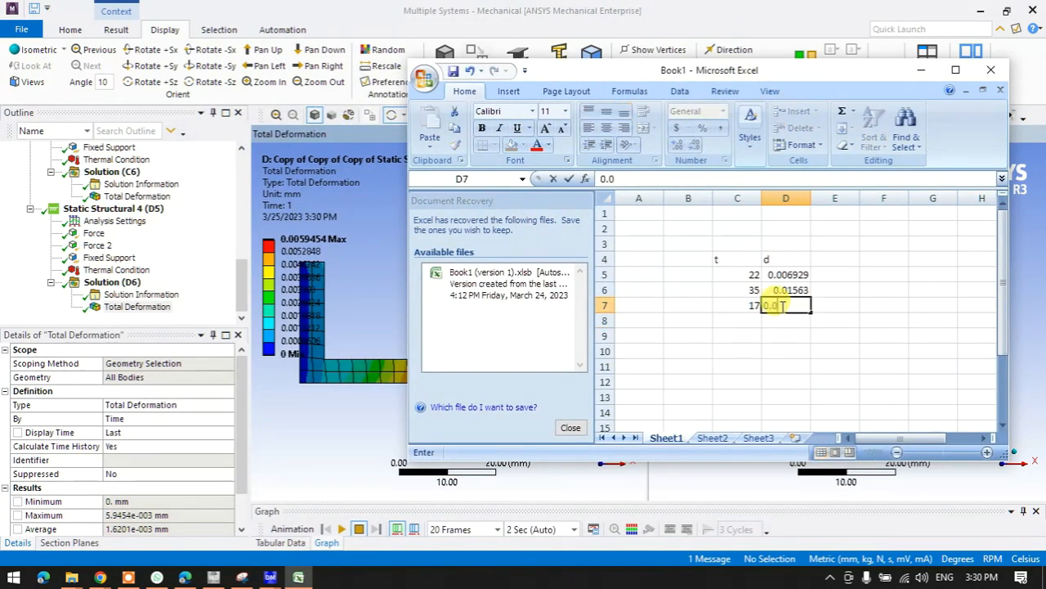
type("059454")
key("Return")
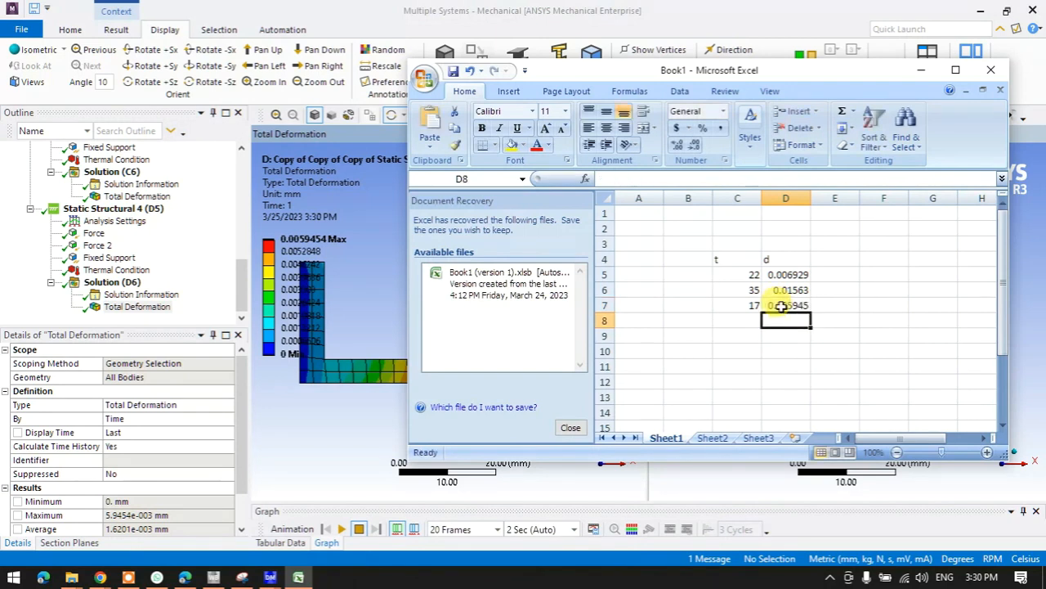
left_click(954, 71)
left_click(411, 280)
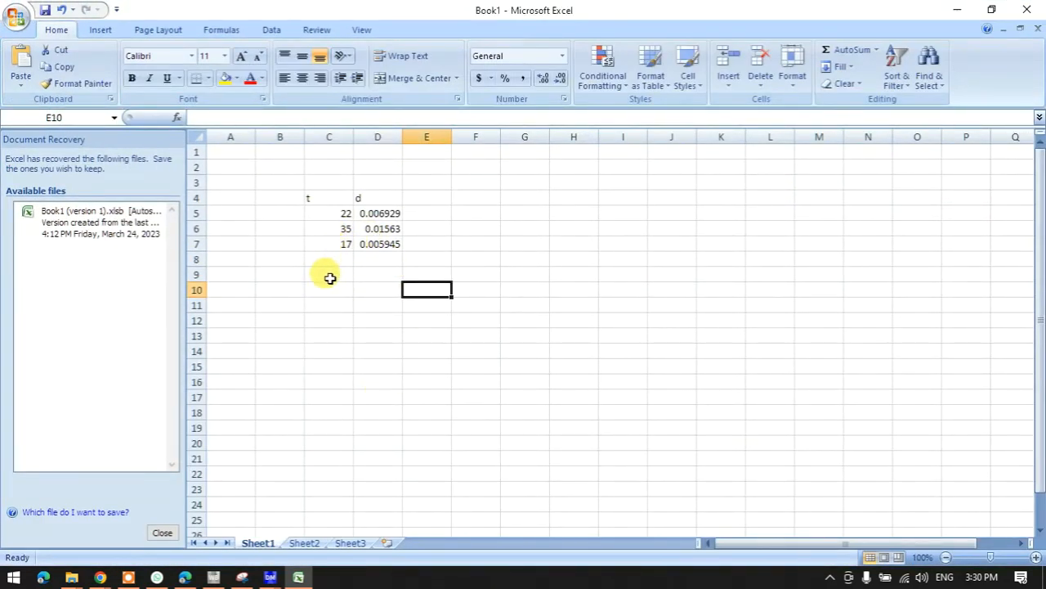
- Copy the three temperature and deformation rows into C9:D11 in ascending temperature order: 17, 22, 35
left_click(329, 244)
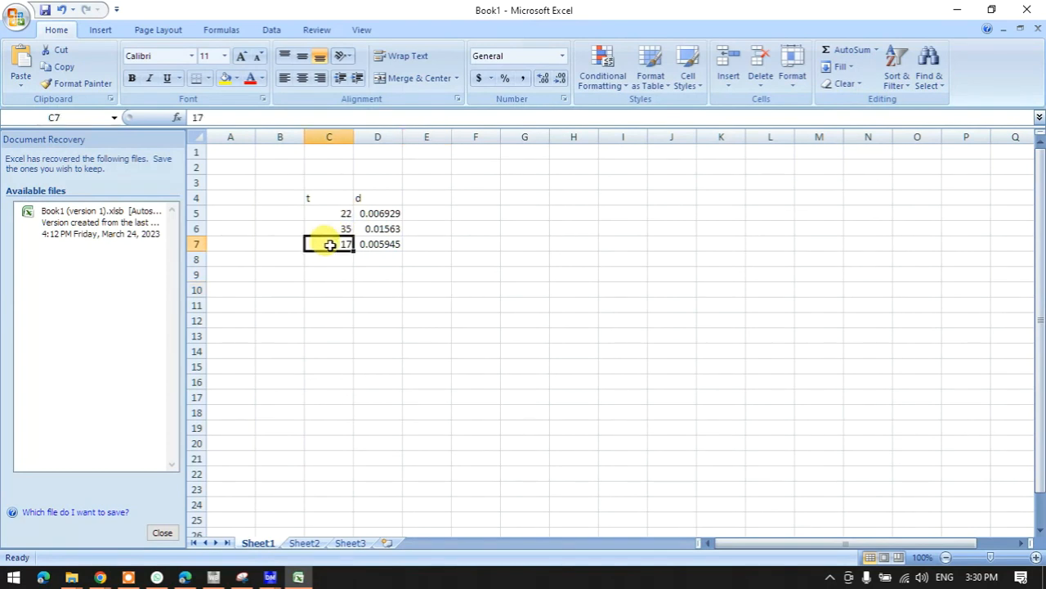
left_click_drag(329, 244, 360, 247)
key("ctrl+c")
left_click(324, 275)
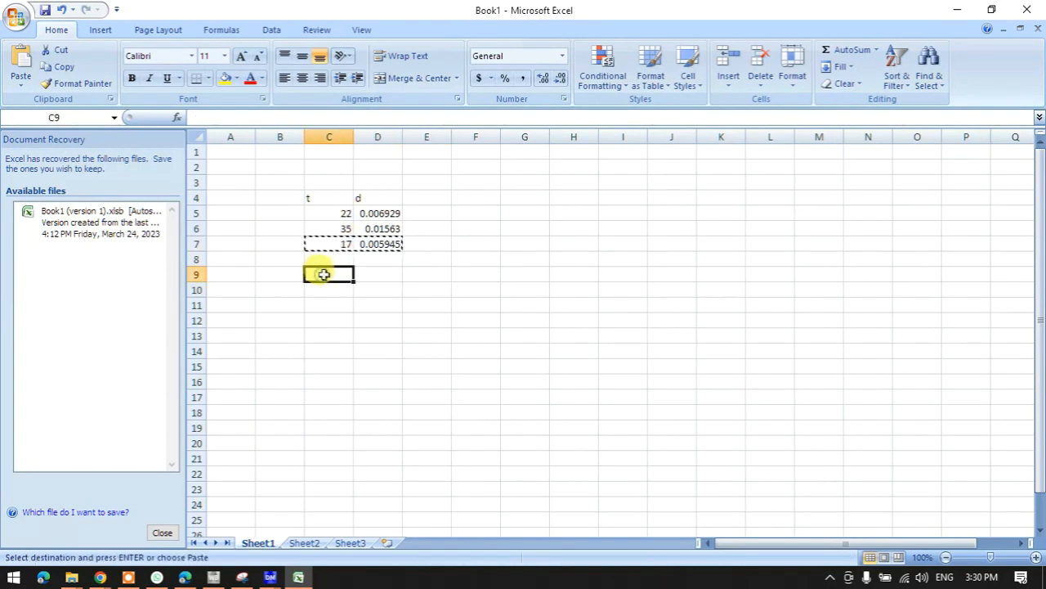
key("ctrl+v")
left_click_drag(341, 213, 370, 215)
key("ctrl+c")
left_click(340, 287)
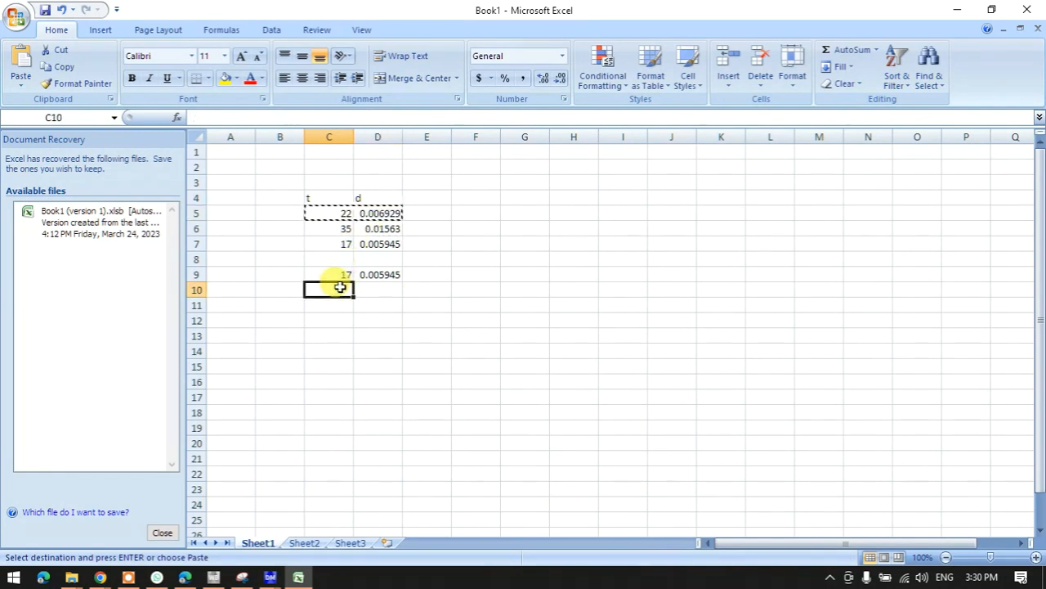
key("ctrl+v")
left_click_drag(331, 229, 369, 228)
key("ctrl+c")
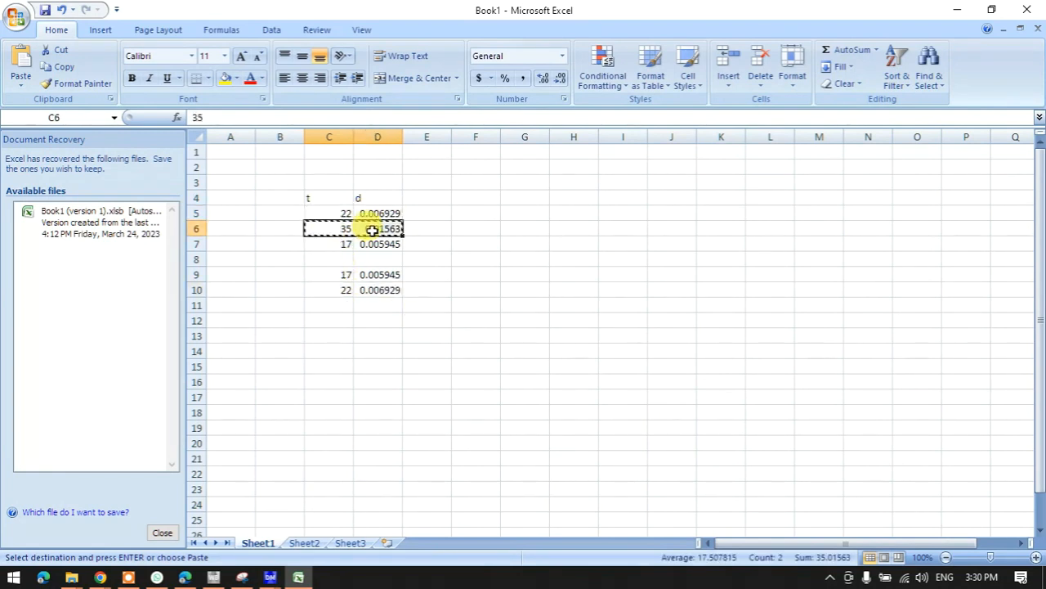
left_click(345, 305)
key("ctrl+v")
left_click(358, 338)
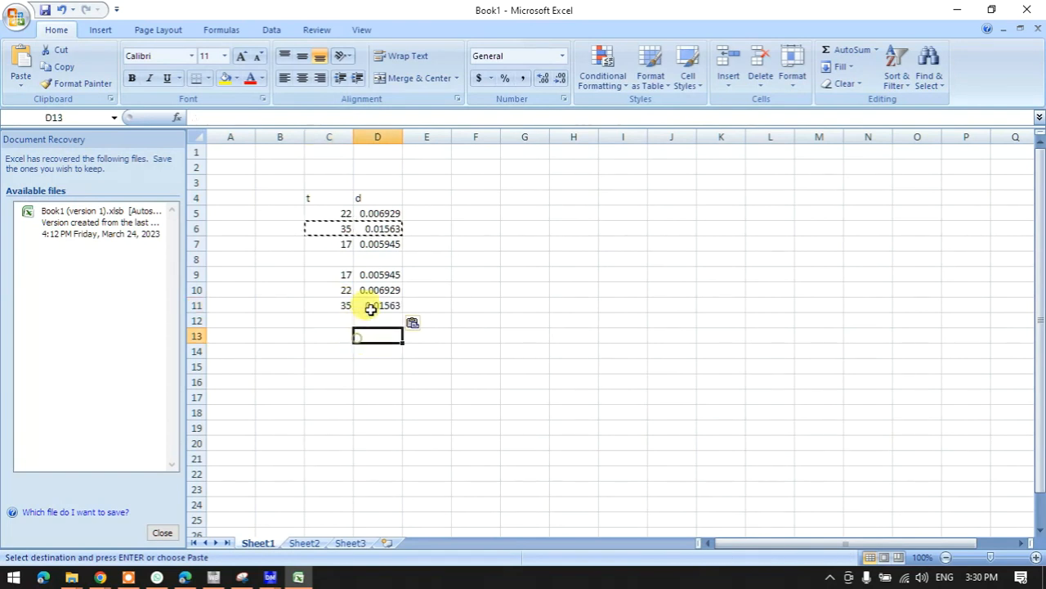
- Insert a 2-D line chart of the sorted deformation values in D9:D11
left_click_drag(373, 278, 373, 303)
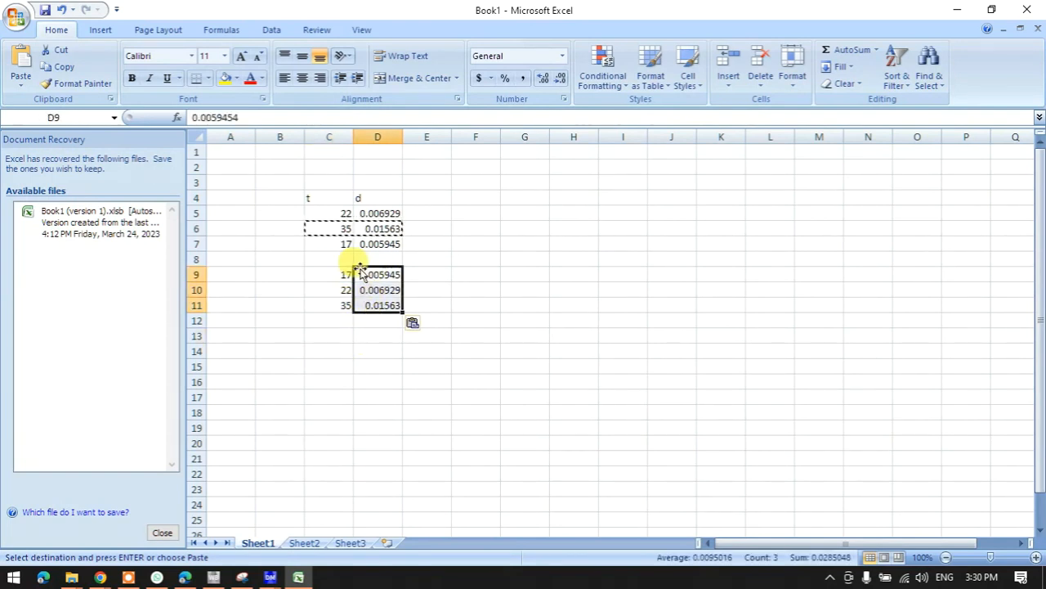
left_click(100, 29)
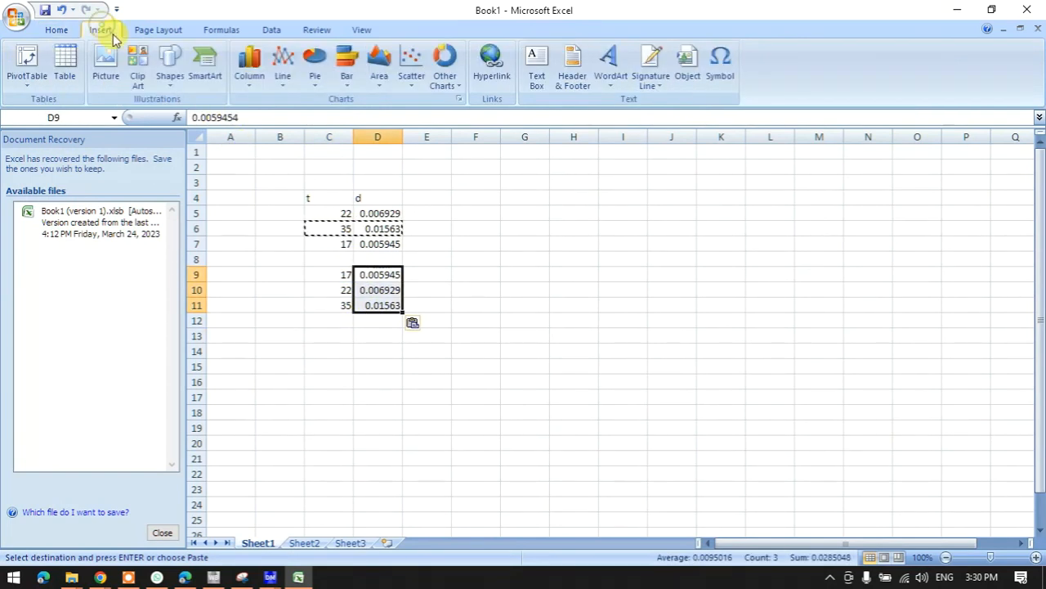
left_click(285, 66)
left_click(287, 129)
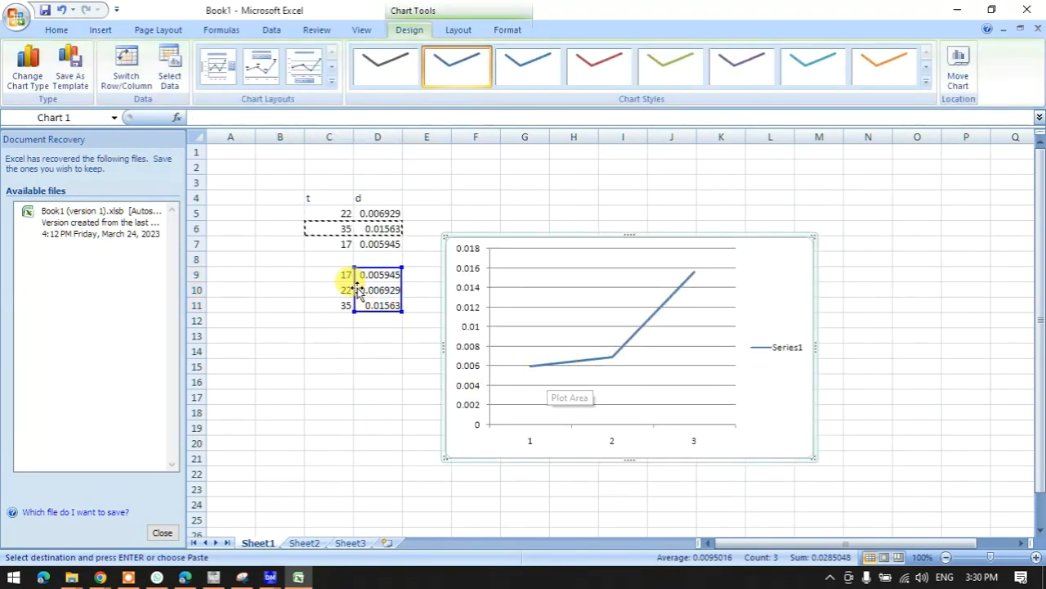
- Enter the temperature differences 5 in B10 and 13 in B11 beside the sorted rows
left_click(287, 290)
type("5")
left_click(290, 336)
left_click(279, 305)
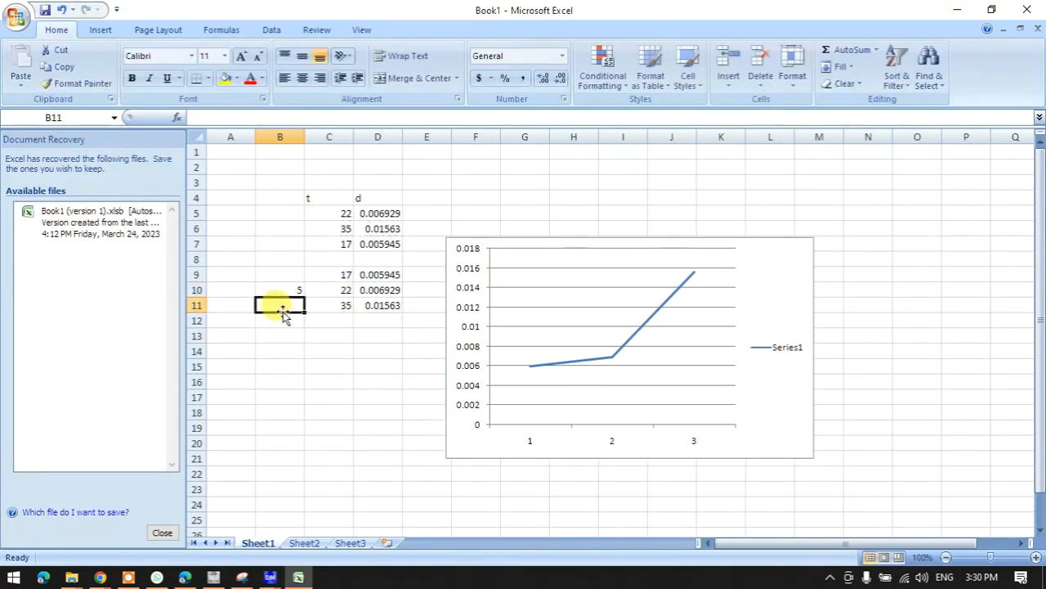
type("13")
left_click(299, 352)
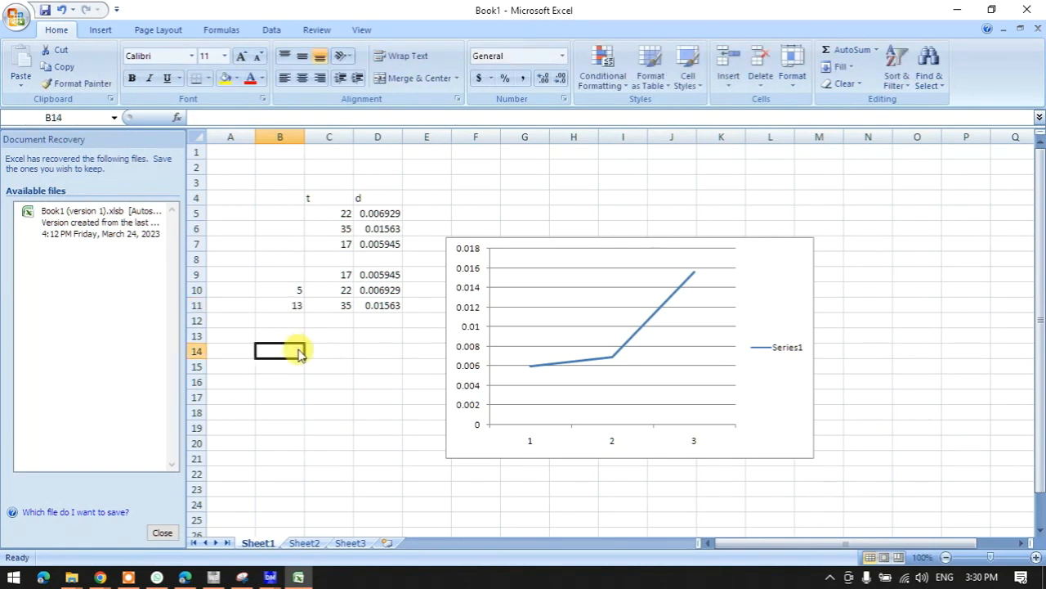
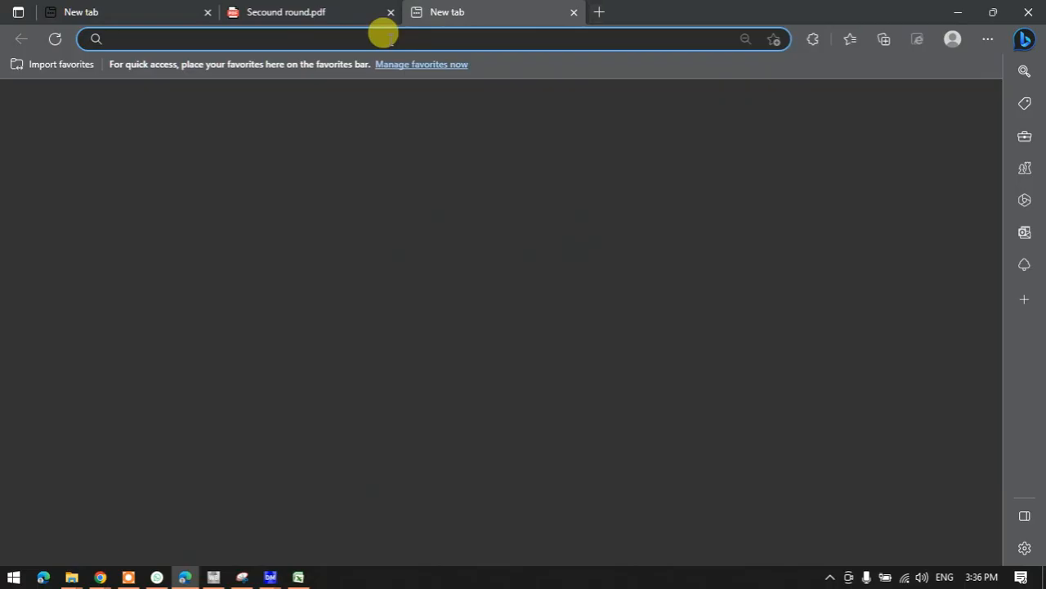
- Search the web in Edge for "pcb thrmal analysis" and display the image results
type("pcb")
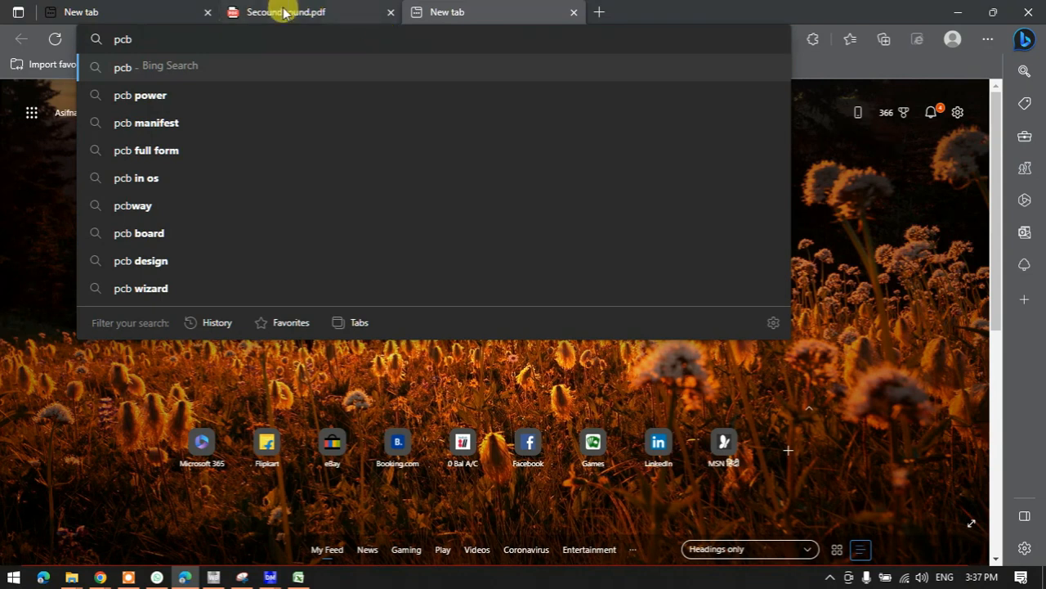
type("thr")
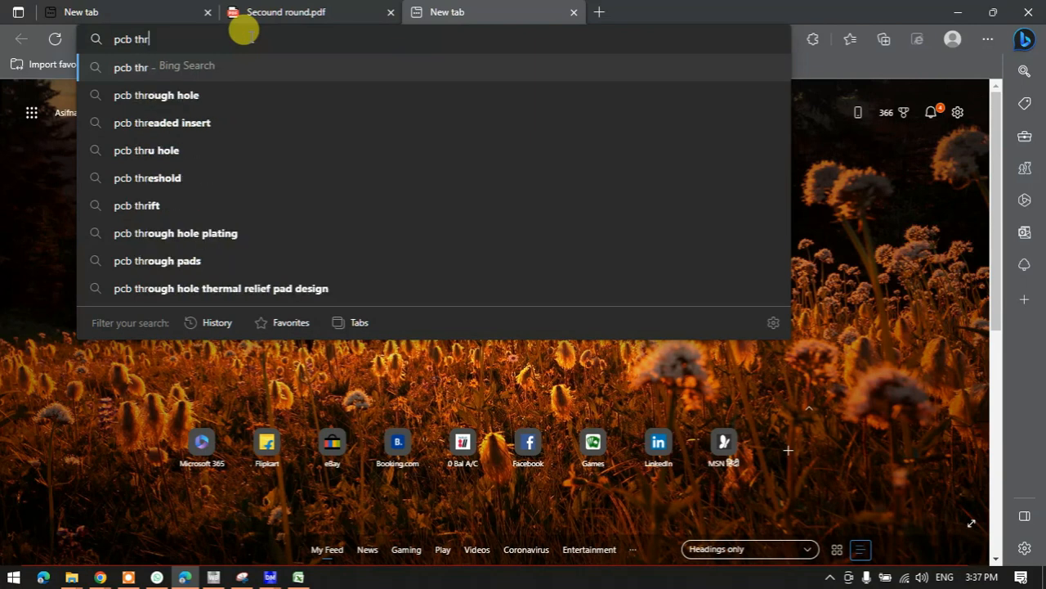
type("mal analysis")
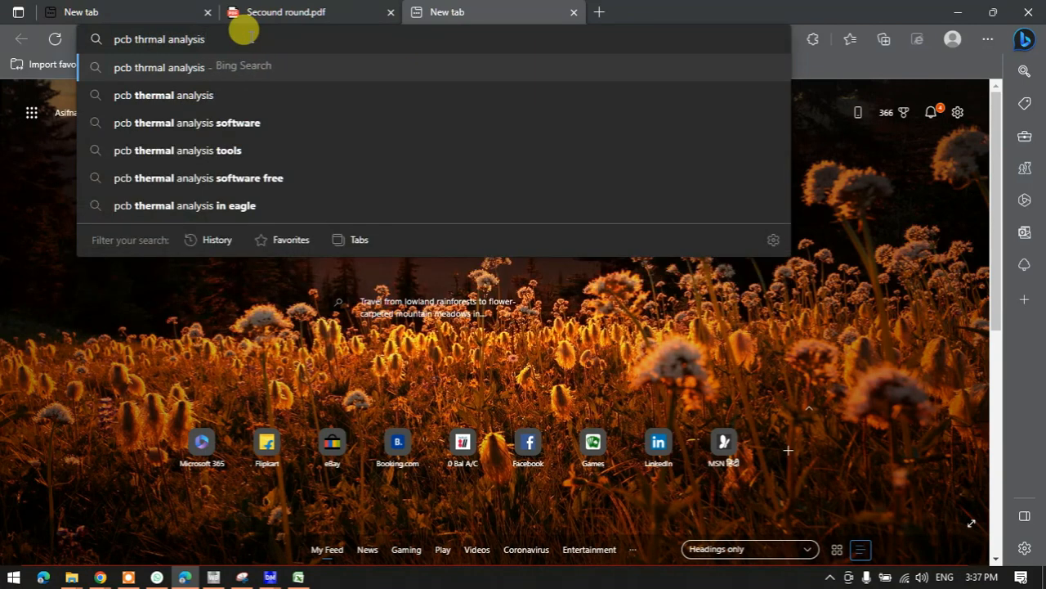
key("Return")
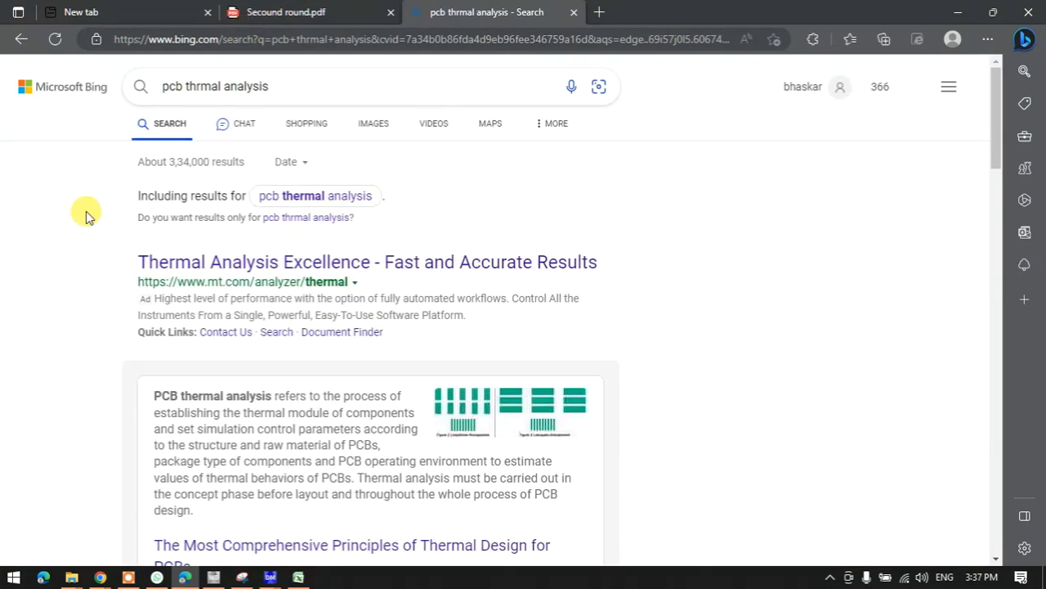
left_click(367, 126)
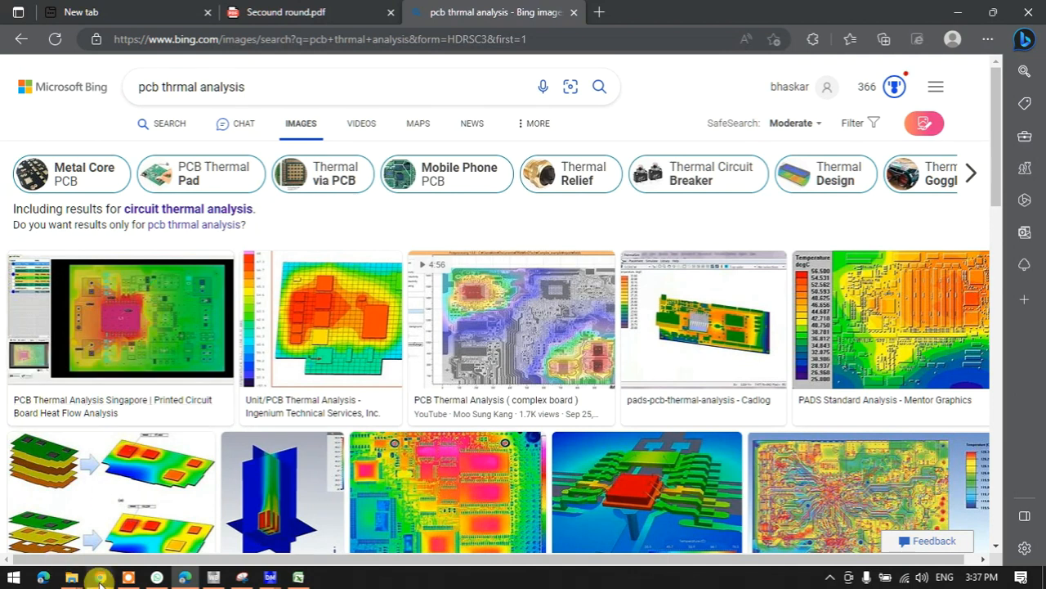
- Check the Google Meet call window and return to the PCB thermal-analysis image results in Edge
mouse_move(99, 577)
left_click(78, 524)
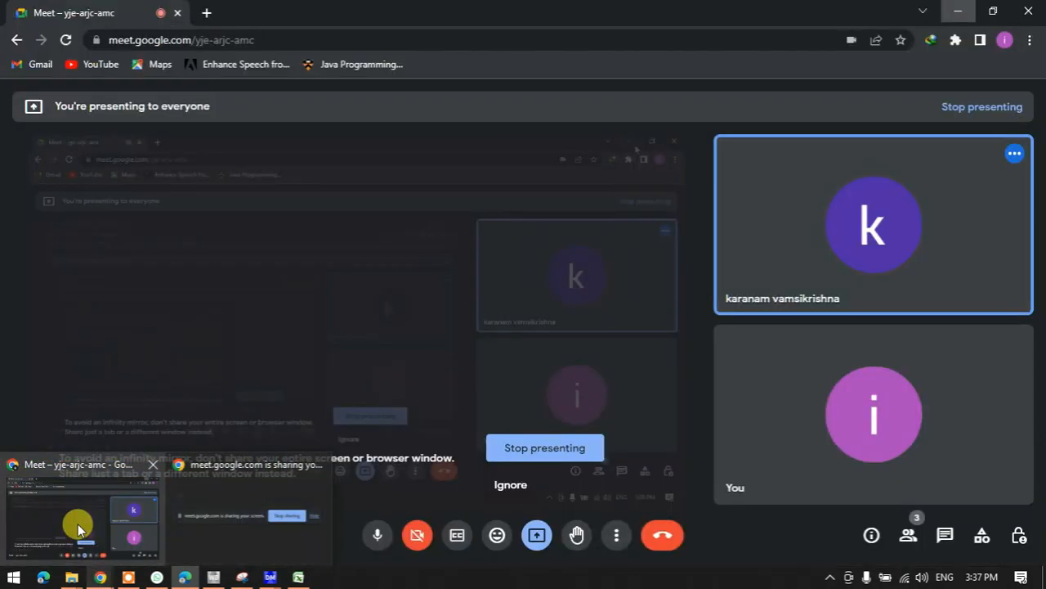
left_click(78, 524)
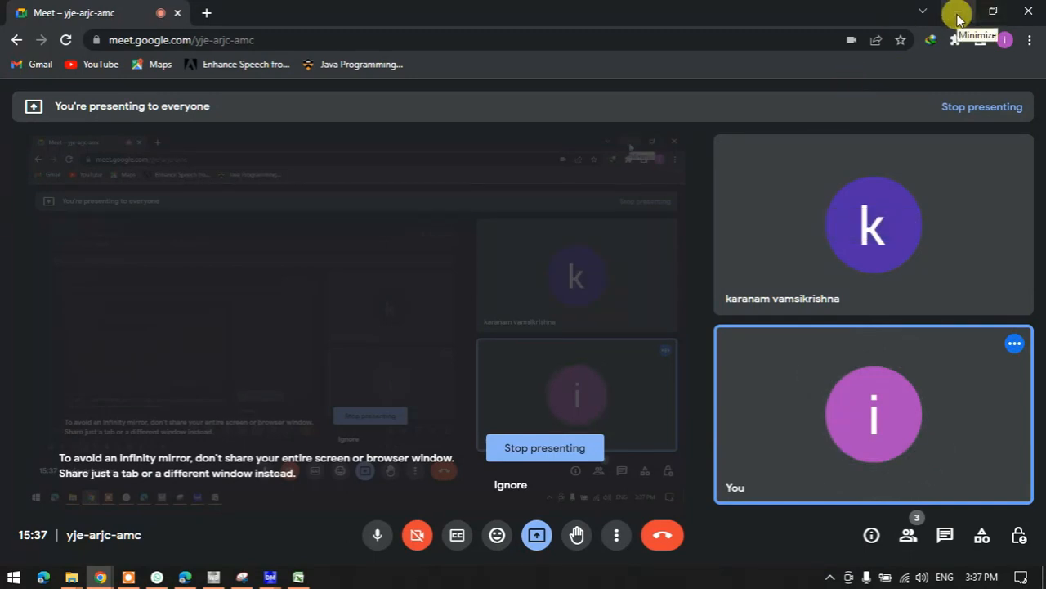
left_click(958, 18)
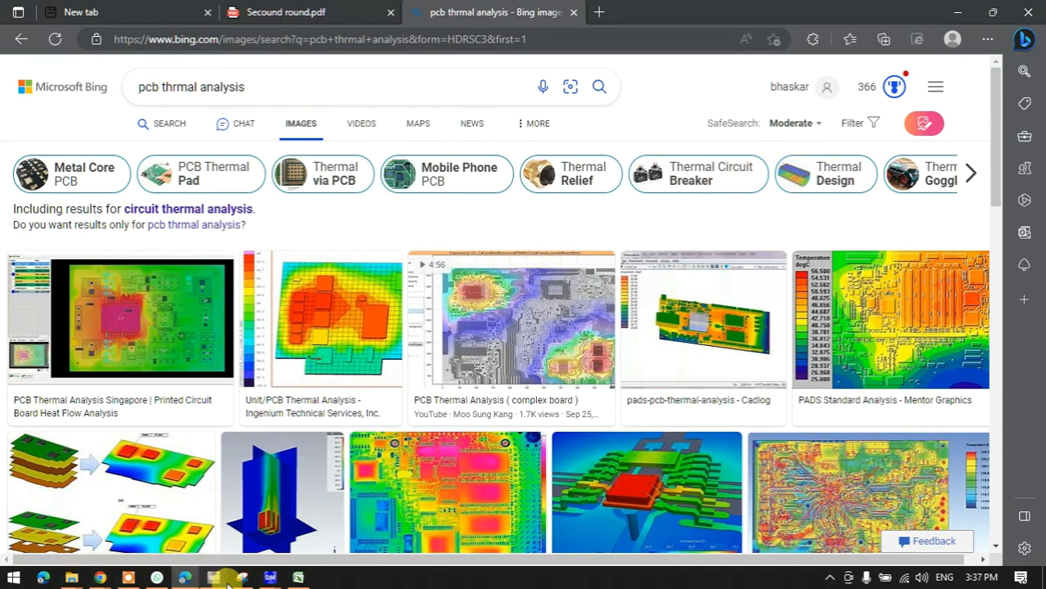
left_click(272, 576)
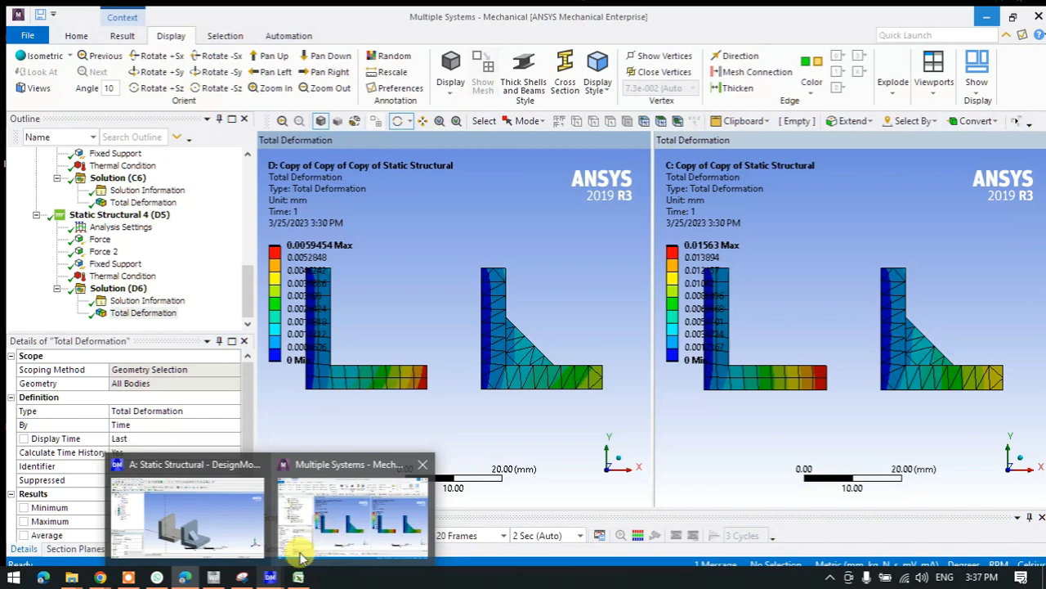
left_click(185, 576)
mouse_move(99, 576)
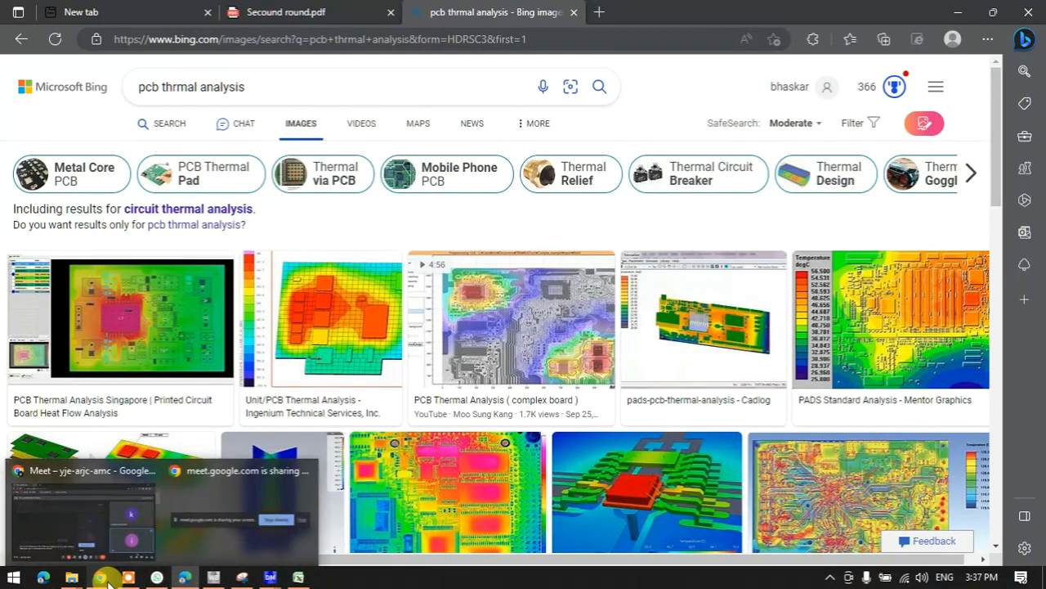
left_click(93, 502)
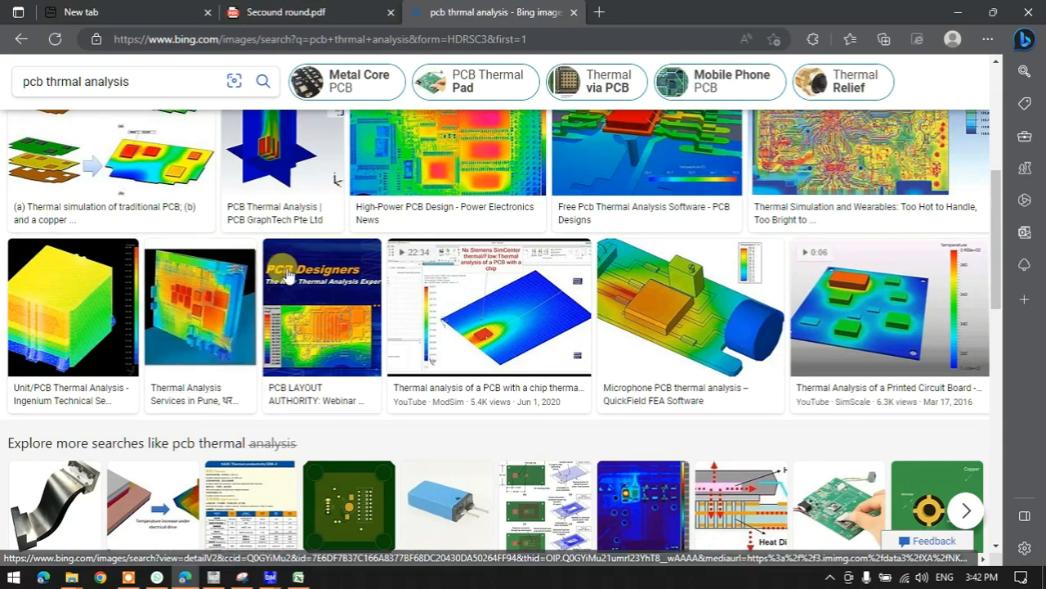
- Browse the PCB thermal-analysis image results for example temperature plots and return to the first results
scroll(368, 378, "down", 3)
scroll(368, 378, "down", 5)
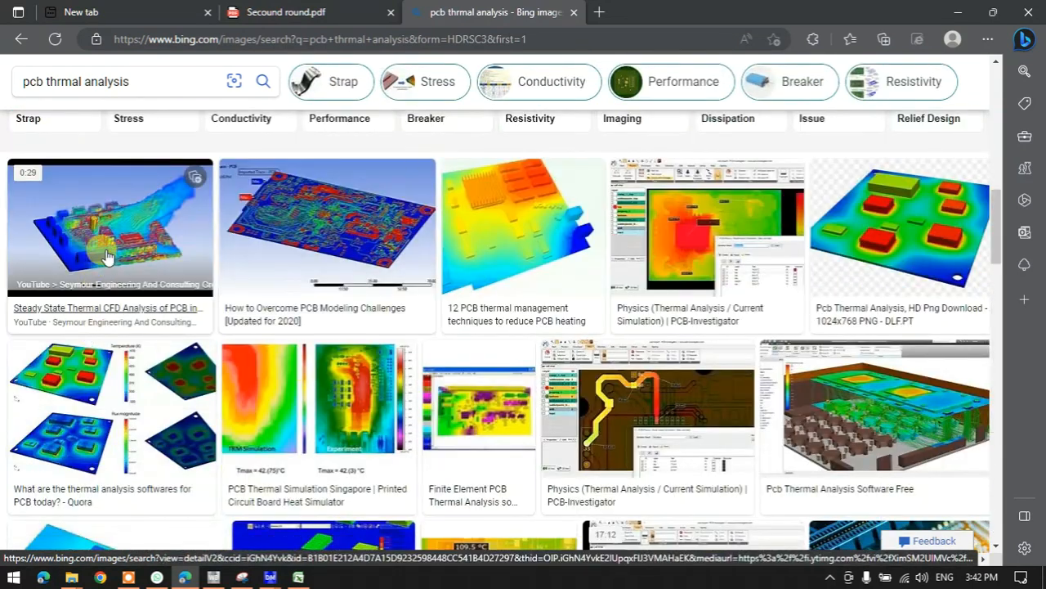
scroll(315, 399, "down", 6)
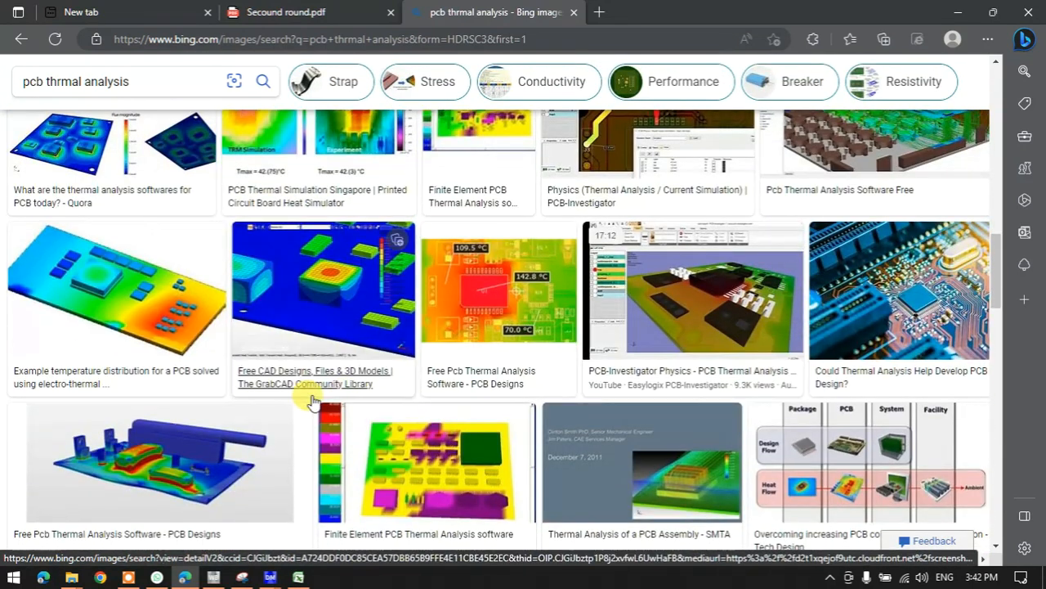
scroll(315, 399, "down", 8)
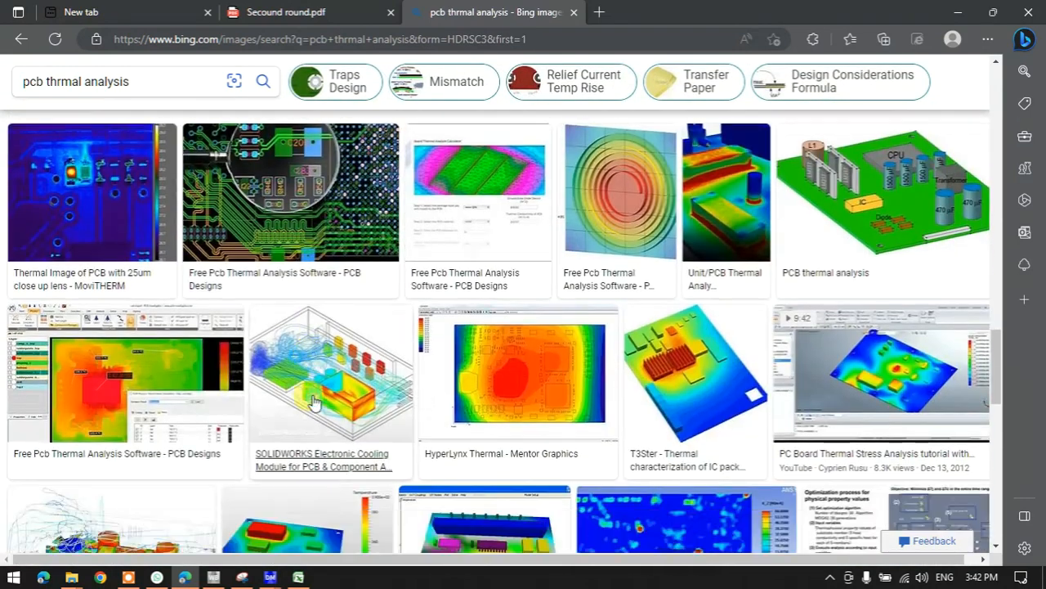
scroll(127, 335, "up", 2)
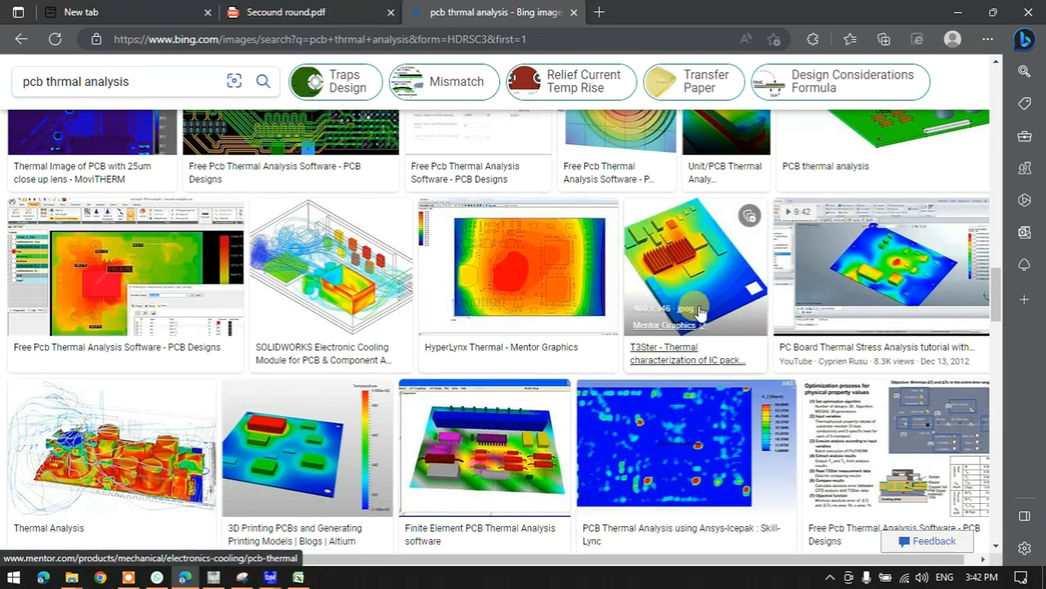
scroll(689, 413, "down", 10)
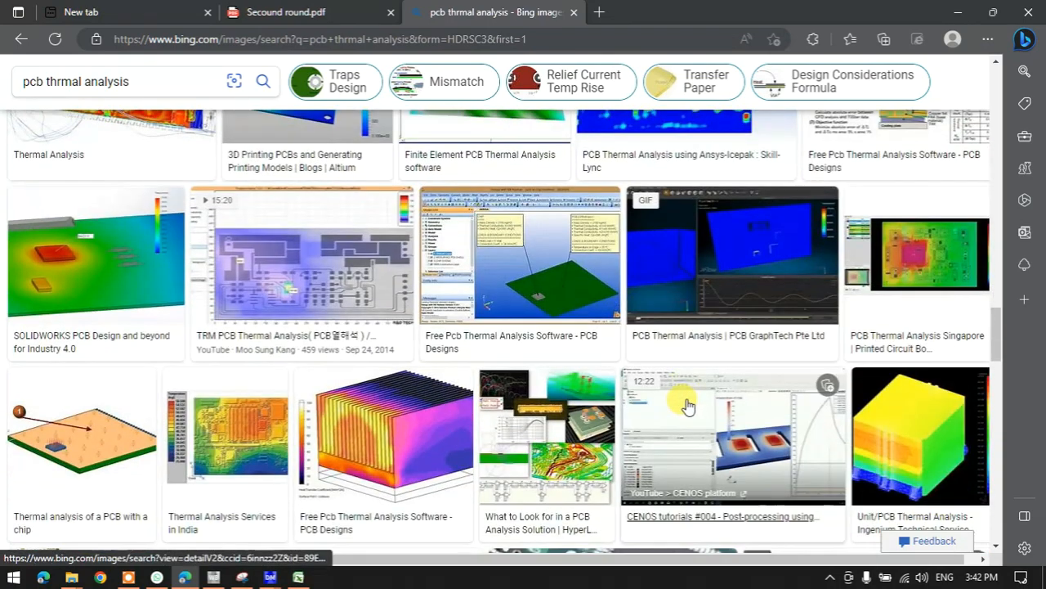
scroll(690, 406, "down", 12)
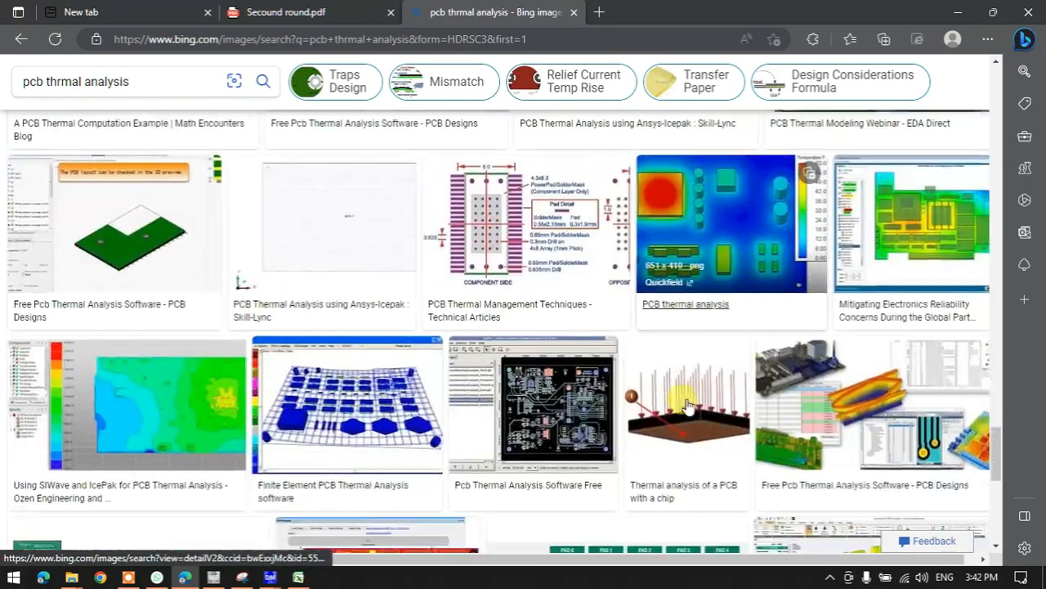
scroll(689, 406, "down", 10)
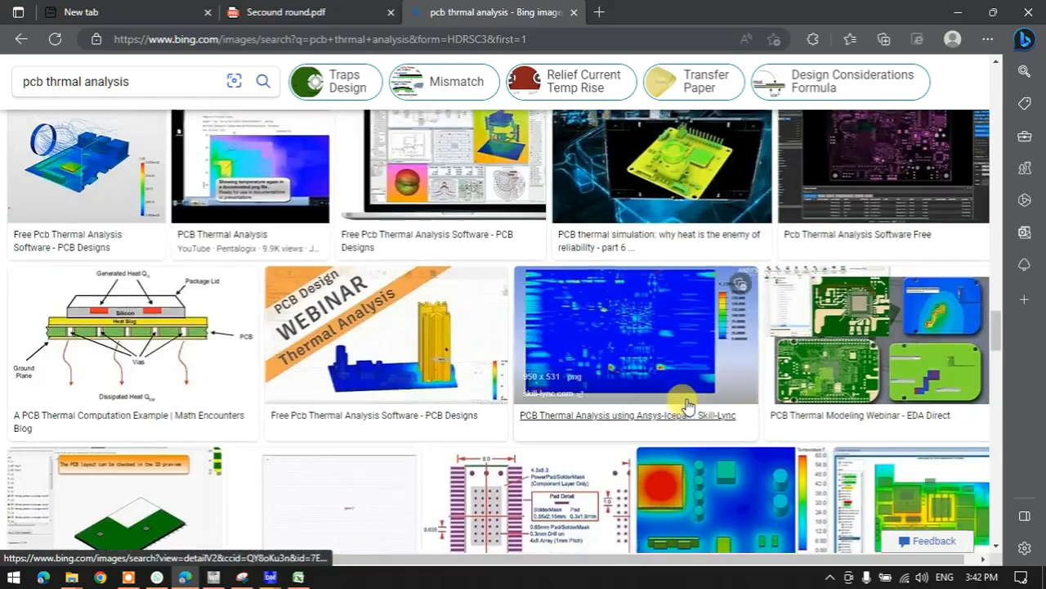
scroll(689, 407, "up", 20)
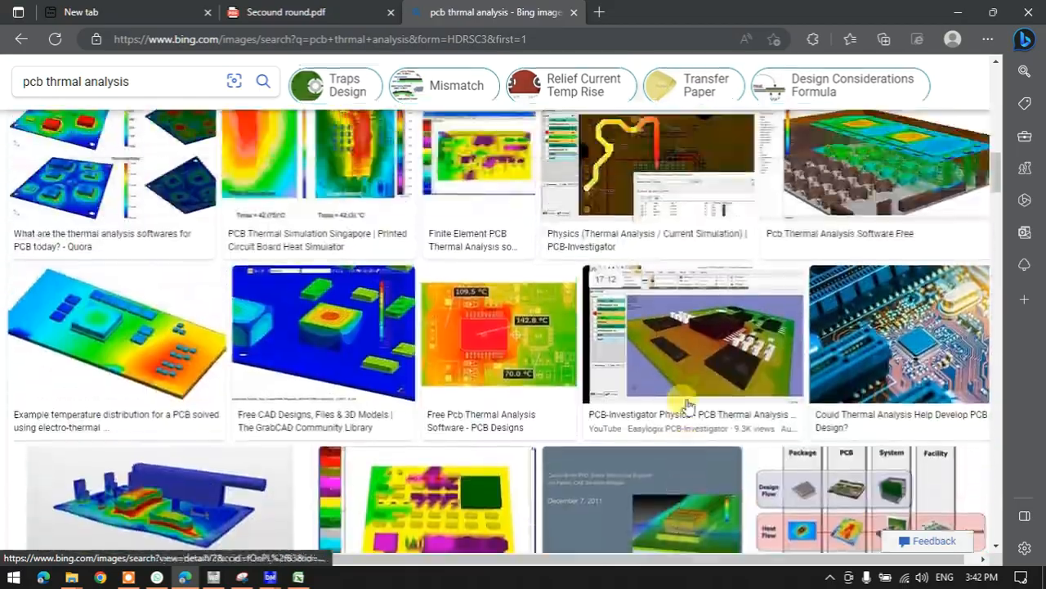
scroll(689, 407, "up", 1)
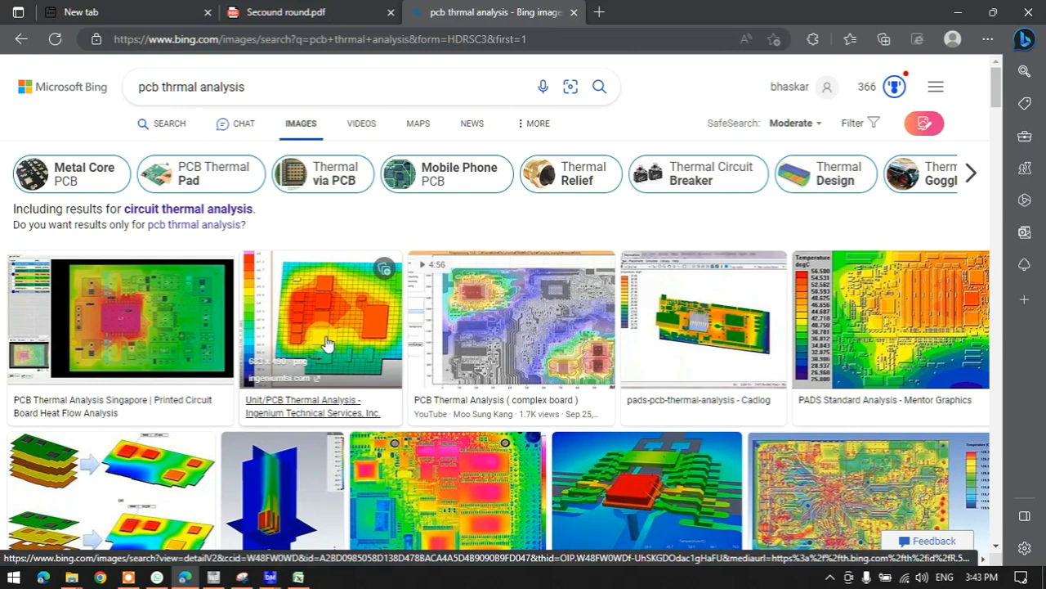
left_click(127, 577)
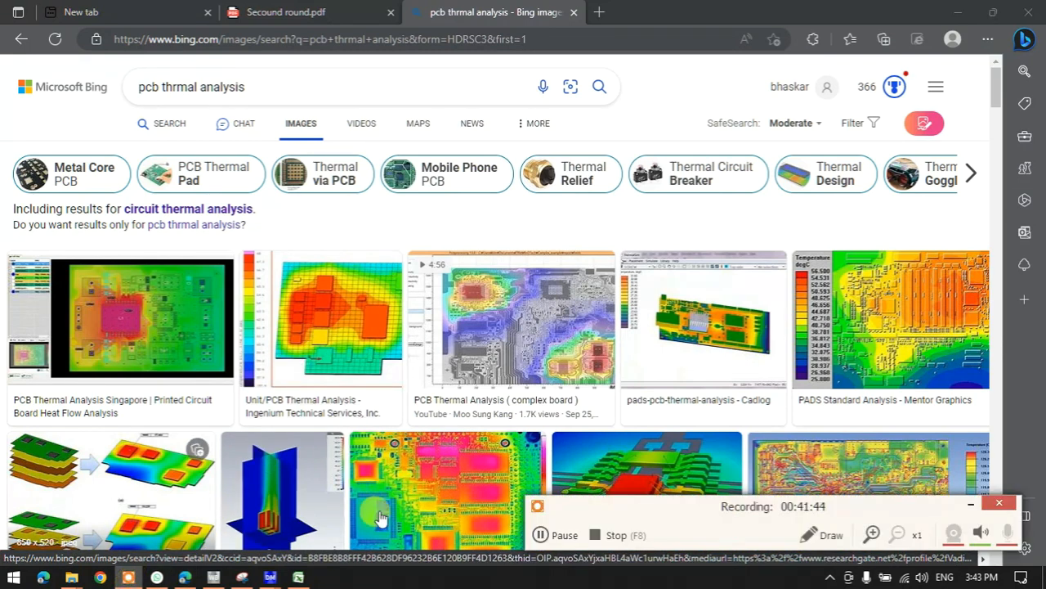